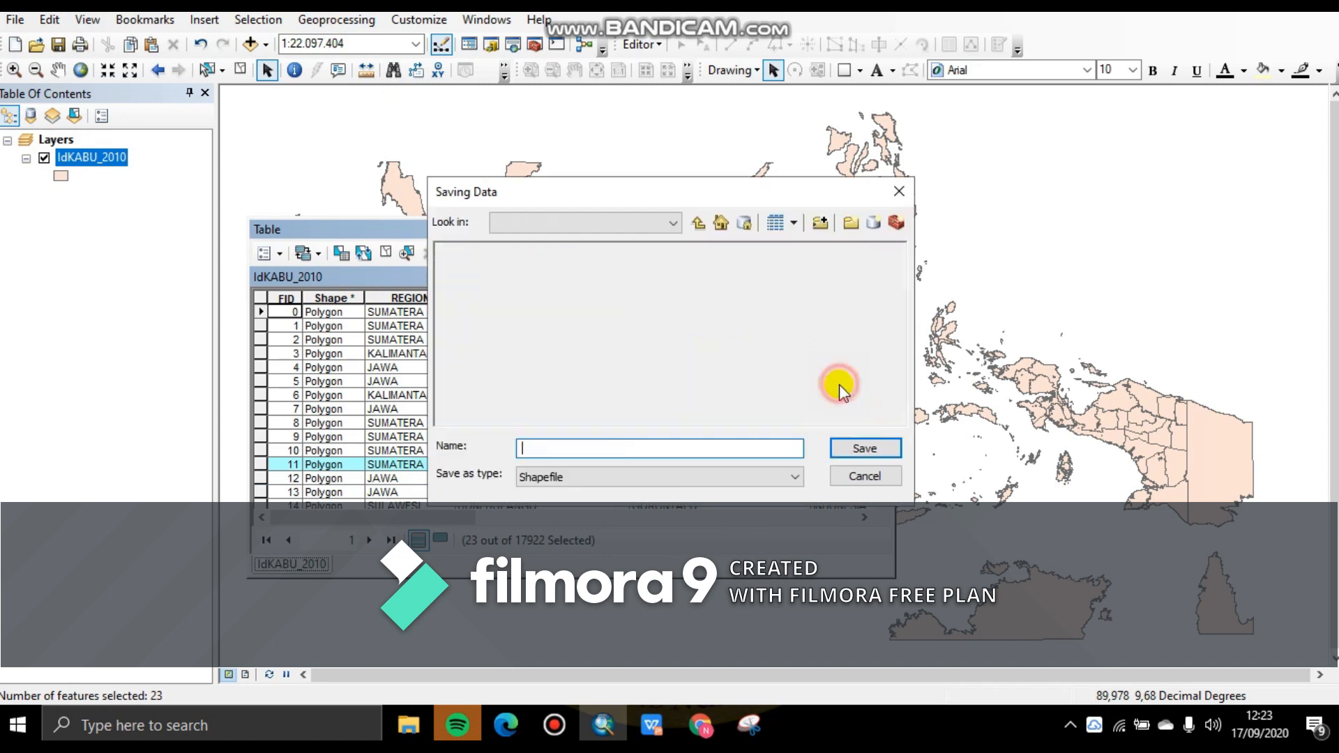
- Export the selected IdKABU_2010 features to PROV_BKL.shp in the BDCAM folder, replacing the existing shapefile, and add the export to the map
double_click(484, 267)
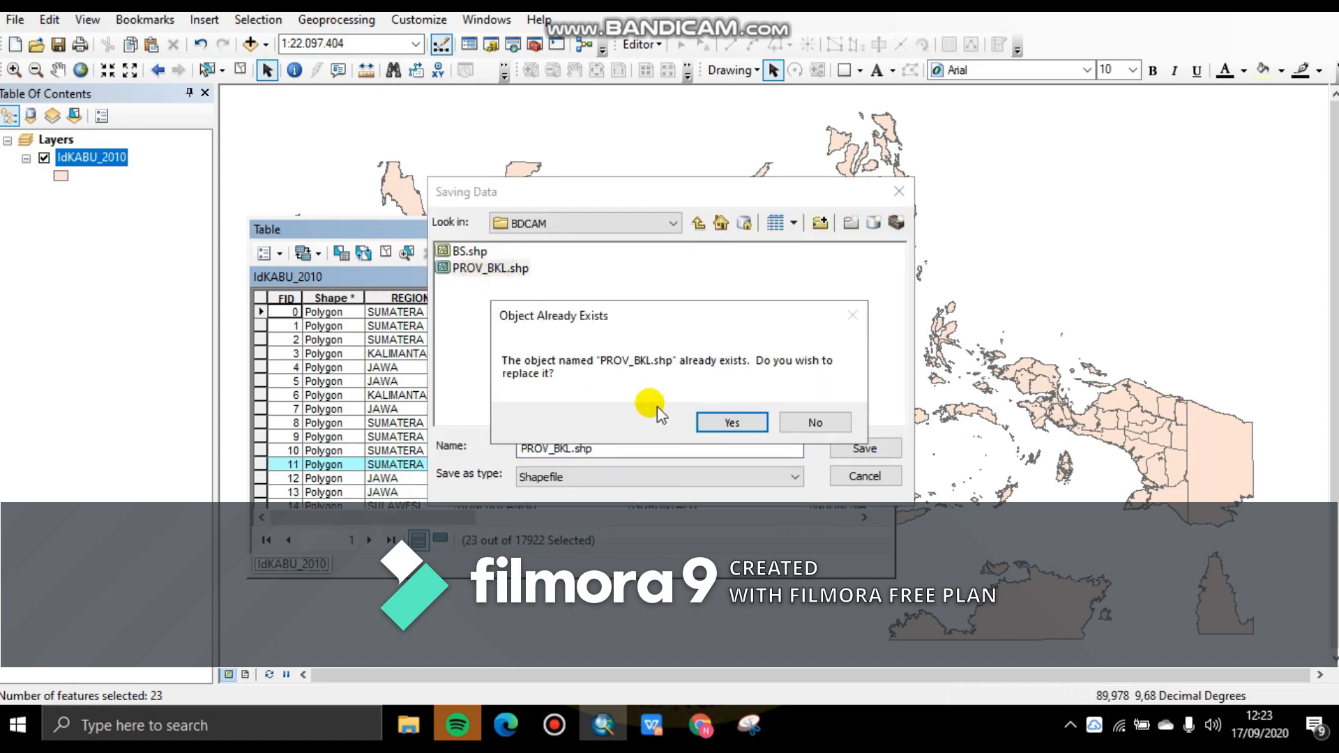
left_click(731, 422)
left_click(759, 485)
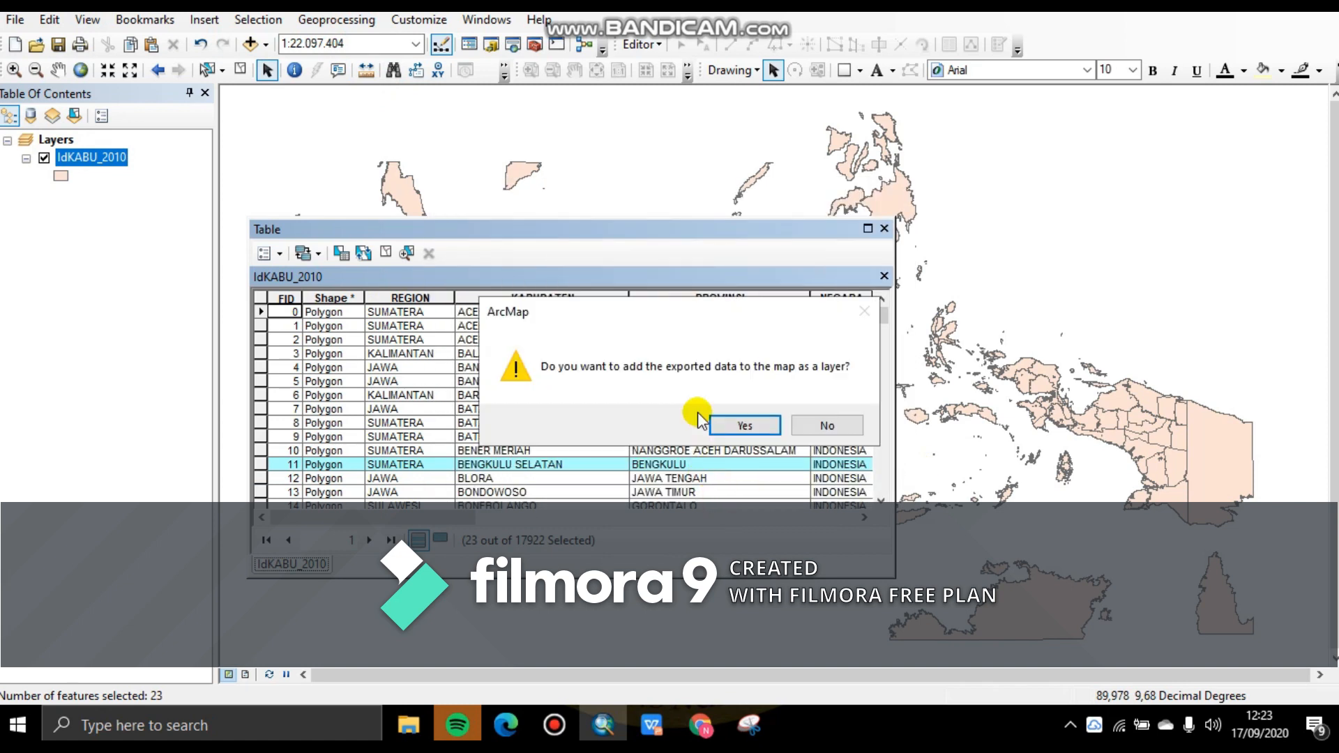
left_click(734, 422)
- Hide the IdKABU_2010 layer and close its attribute table
left_click(44, 193)
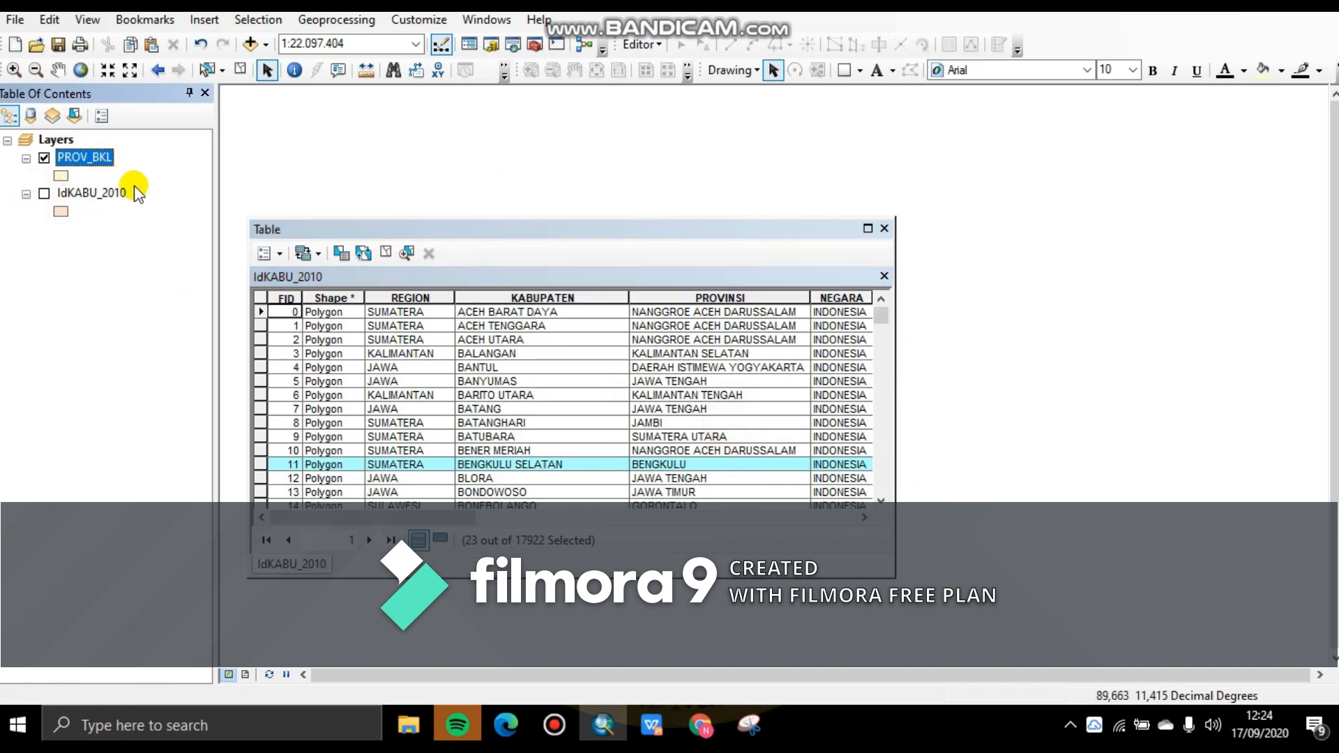
left_click_drag(676, 230, 775, 264)
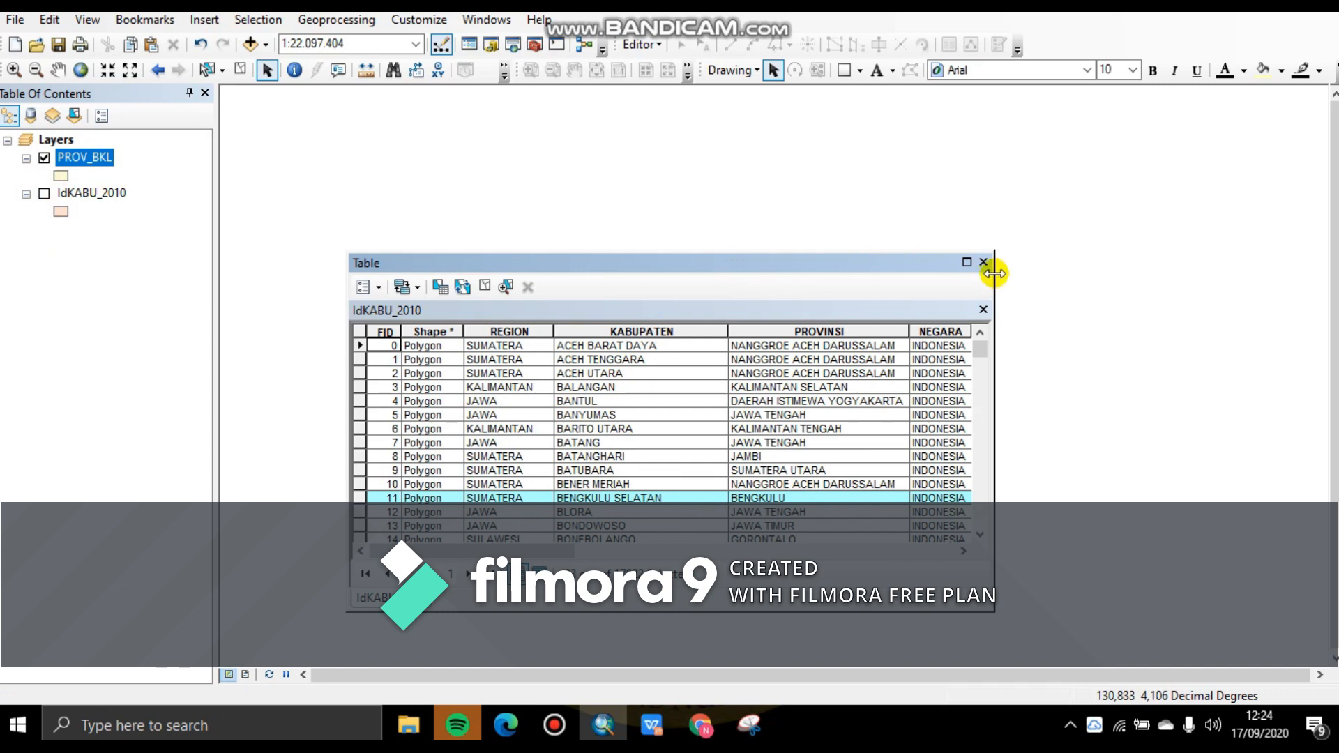
left_click(983, 262)
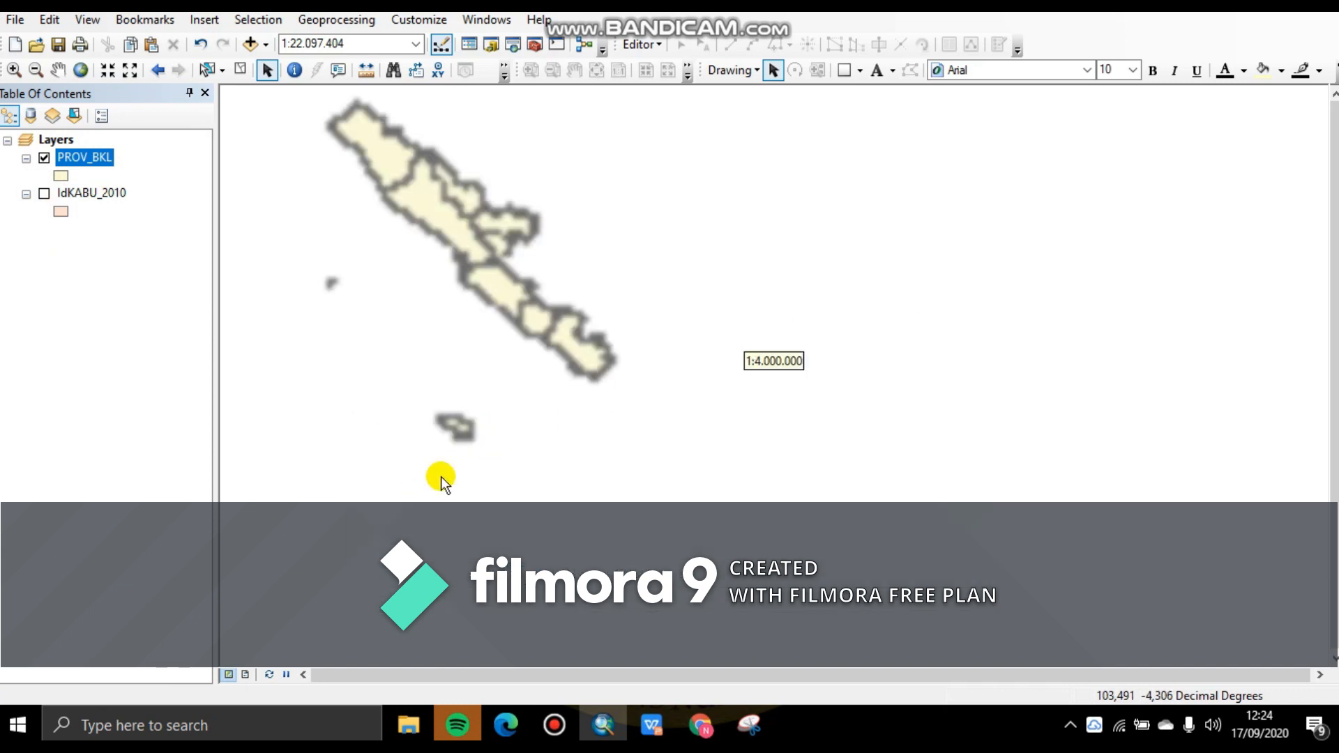
left_click_drag(484, 672, 446, 649)
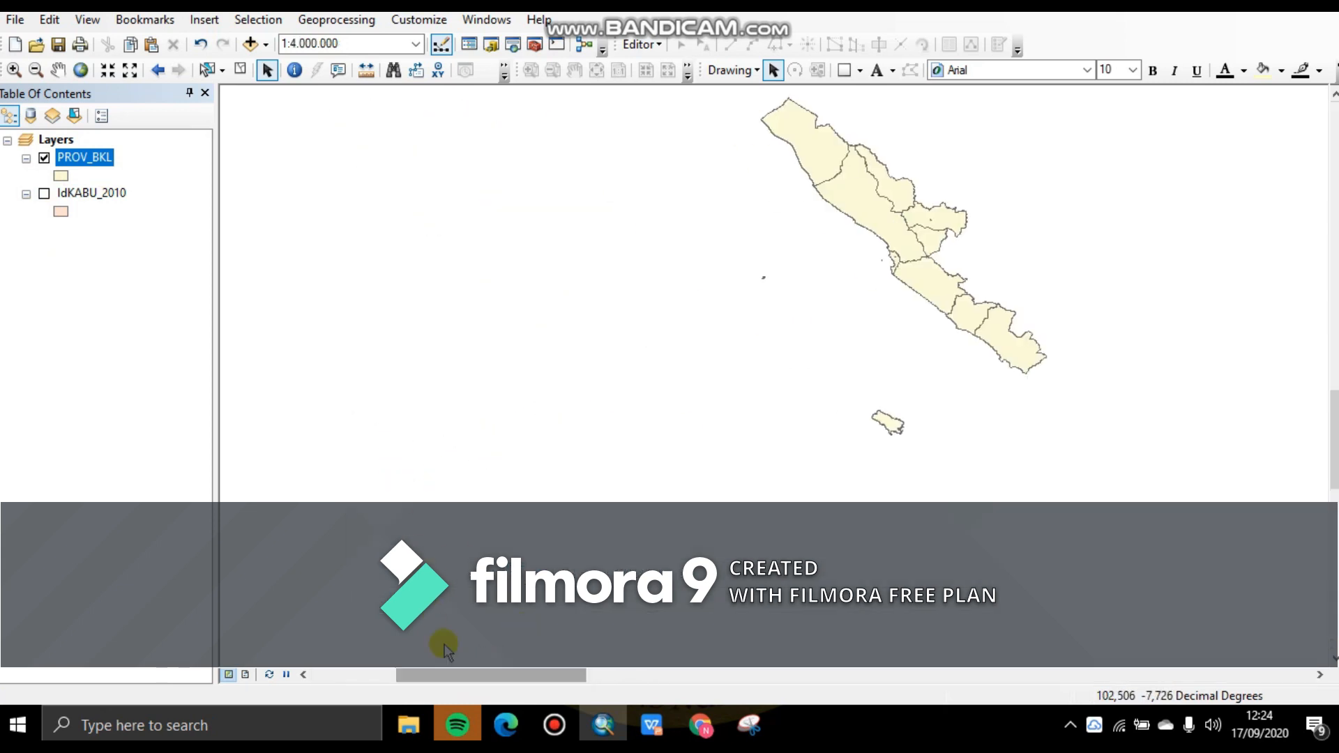
left_click_drag(1331, 436, 1327, 404)
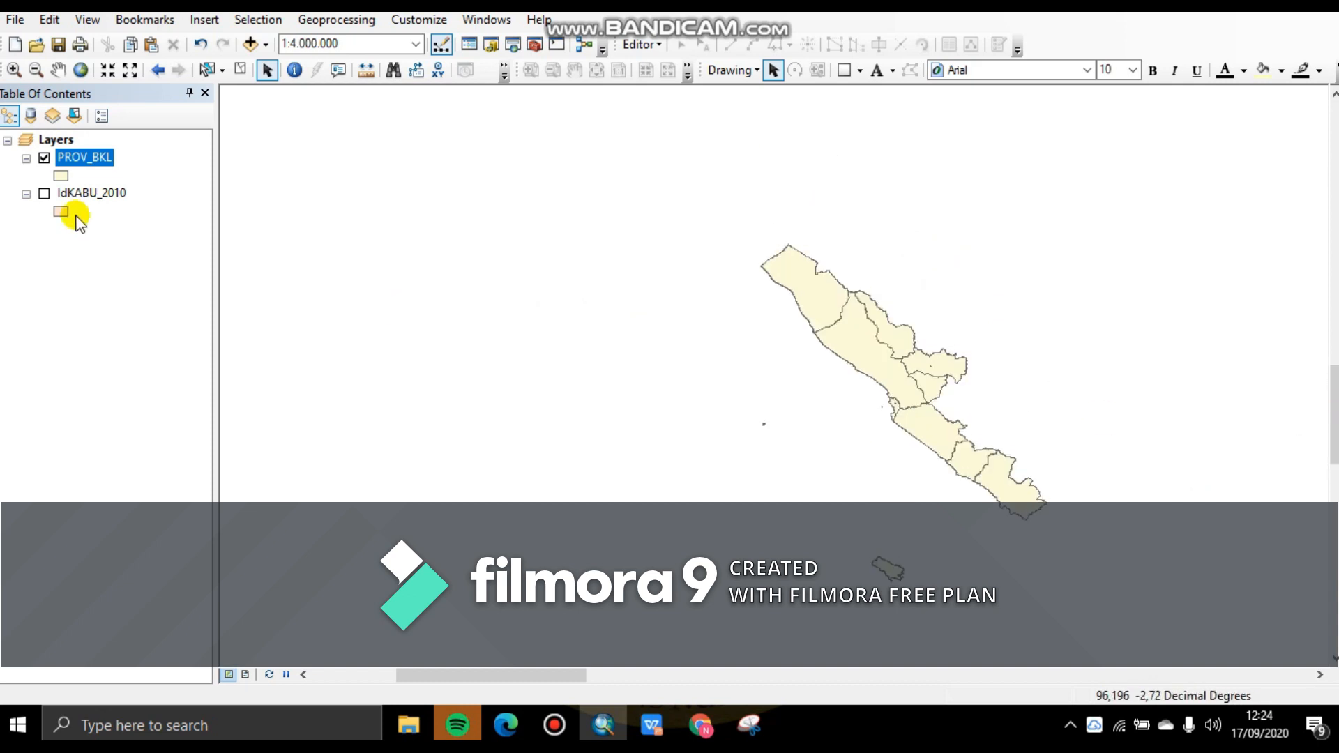
- Select the PROV_BKL records where "KABUPATEN" = 'BENGKULU SELATAN' with Select By Attributes, and close the attribute table
right_click(82, 158)
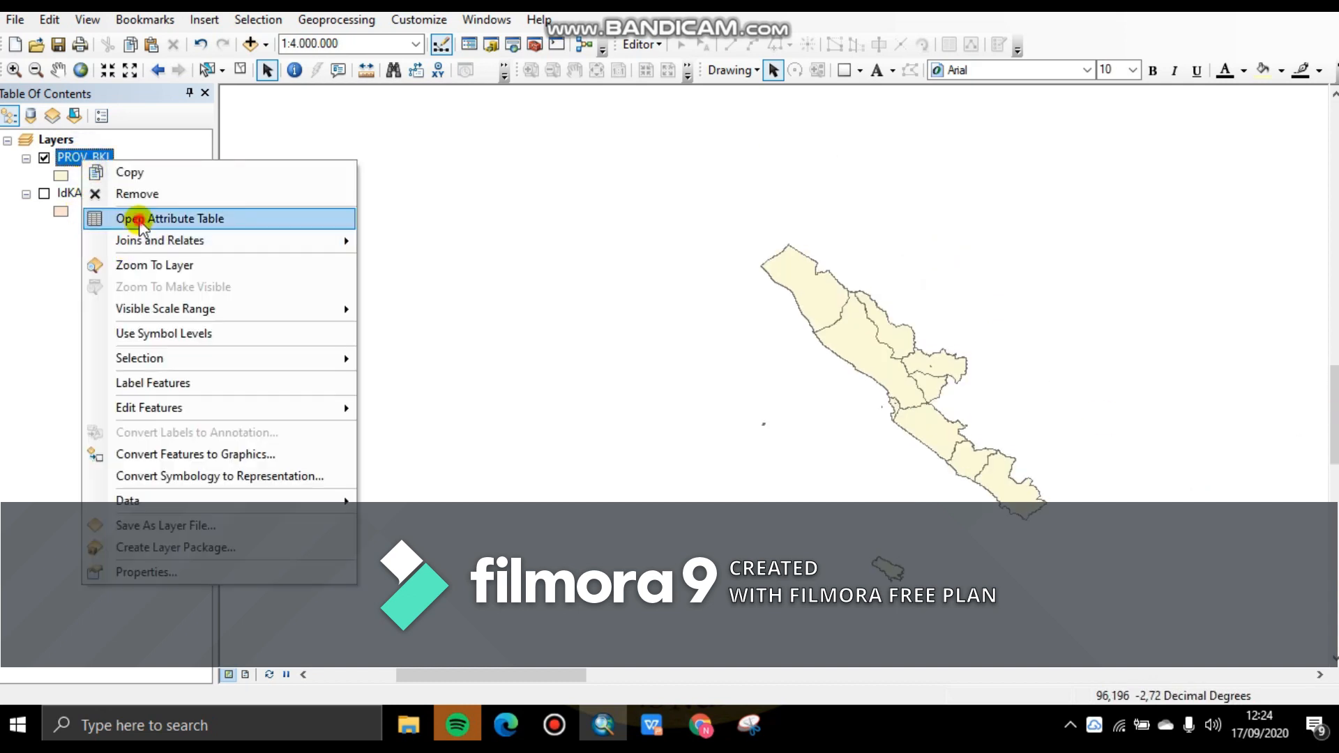
left_click(98, 217)
left_click(365, 288)
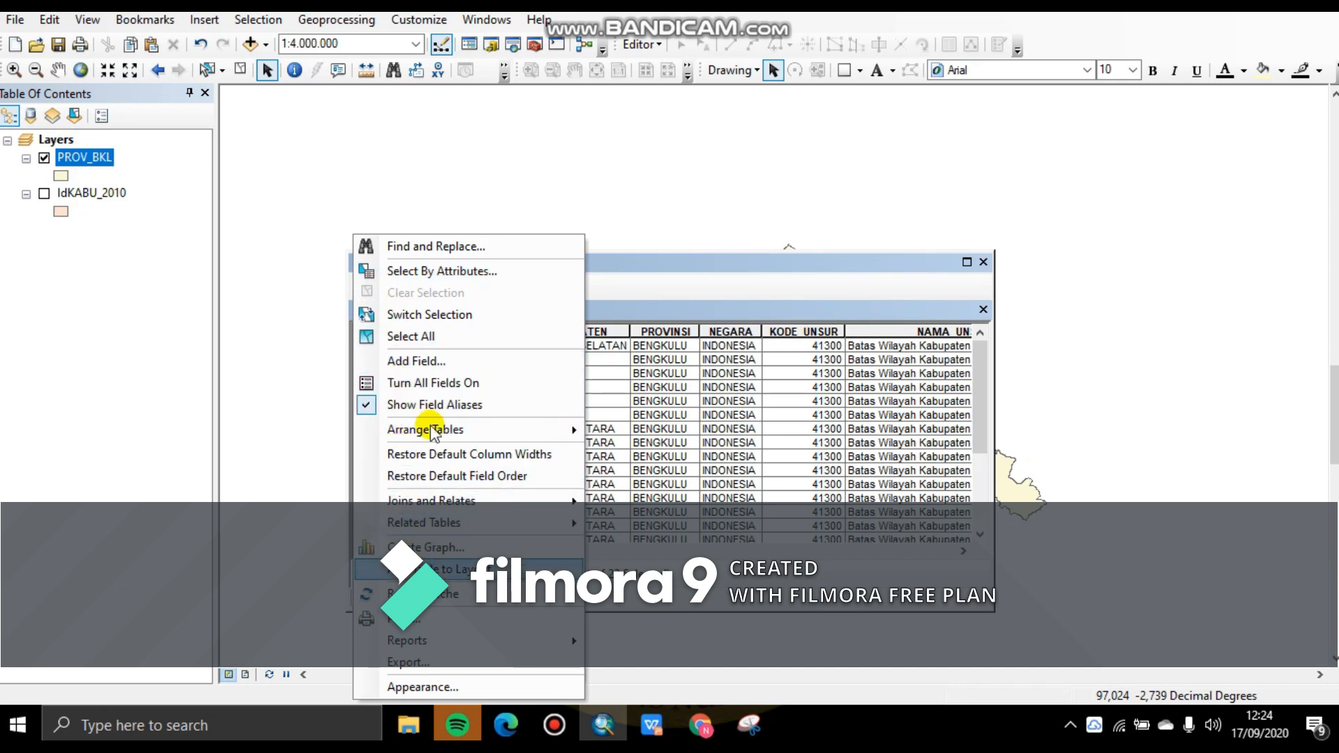
left_click(441, 271)
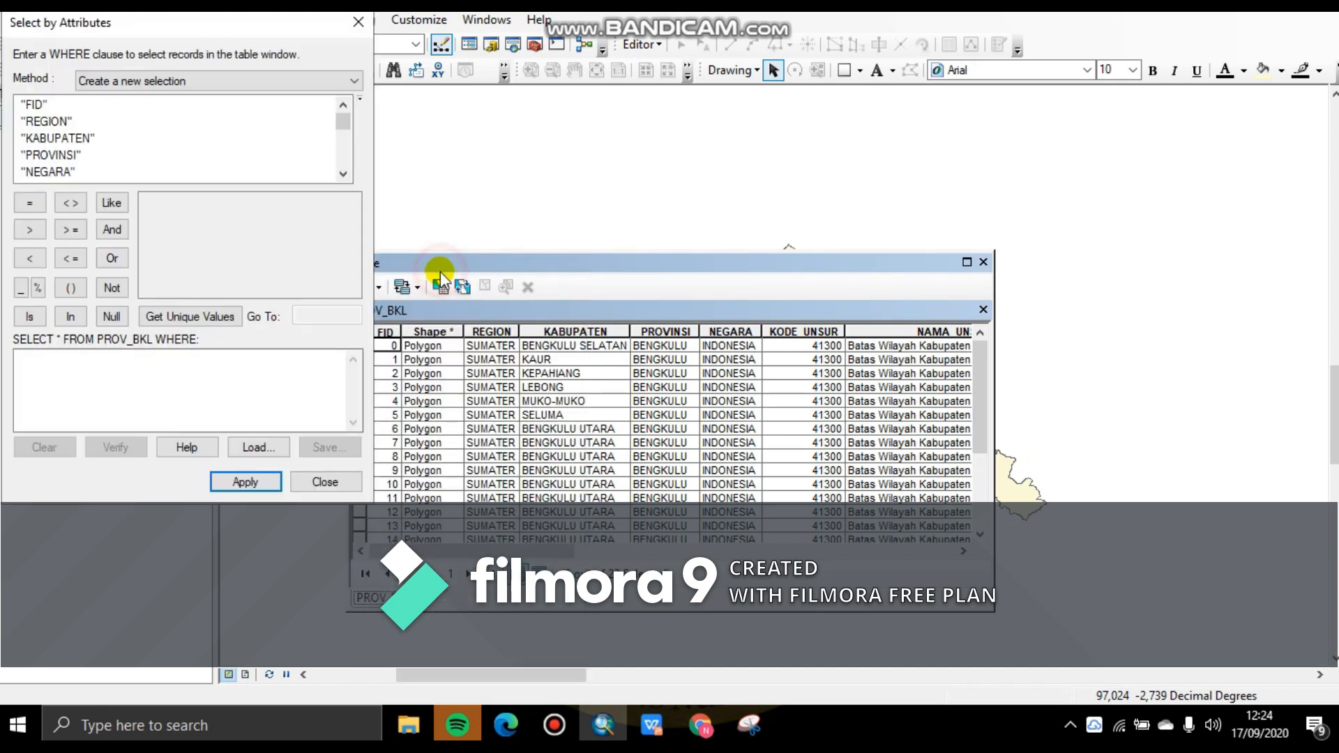
double_click(58, 138)
left_click(30, 202)
left_click(185, 316)
scroll(185, 281, "down", 1)
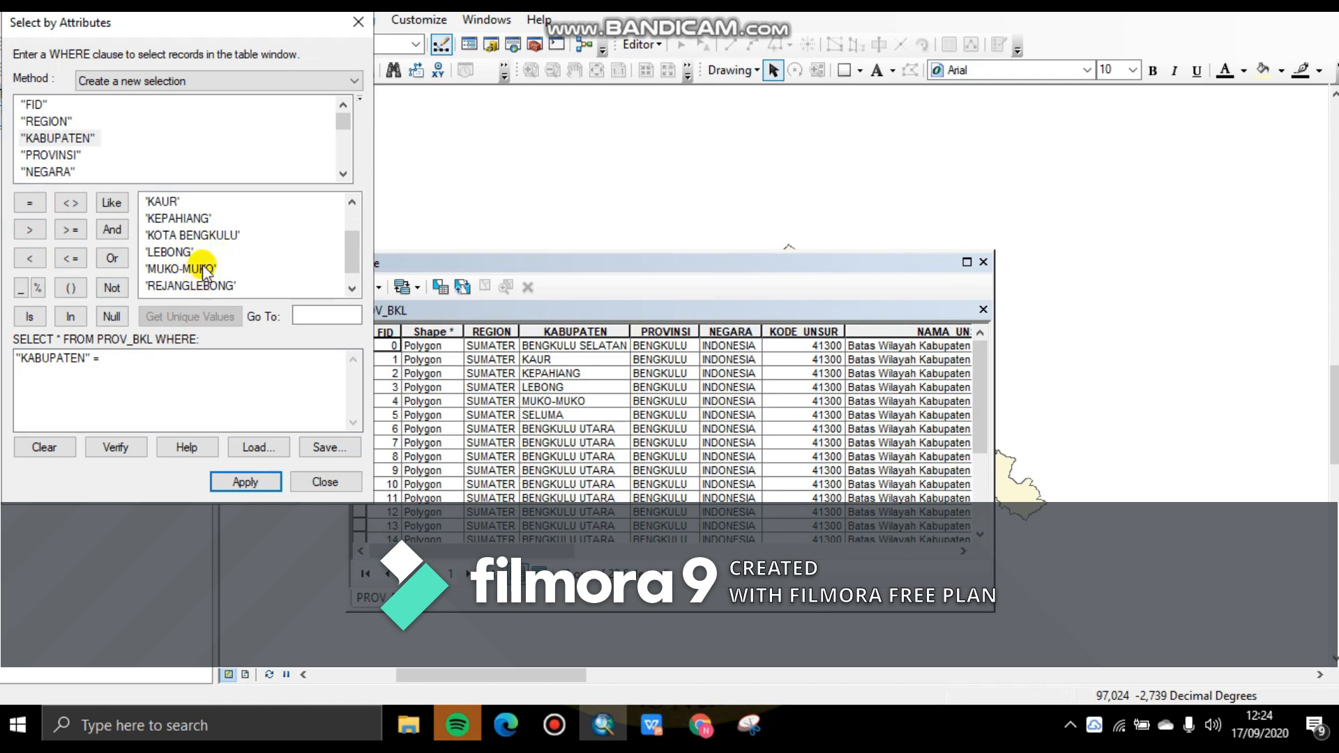
scroll(196, 241, "up", 1)
left_click(197, 218)
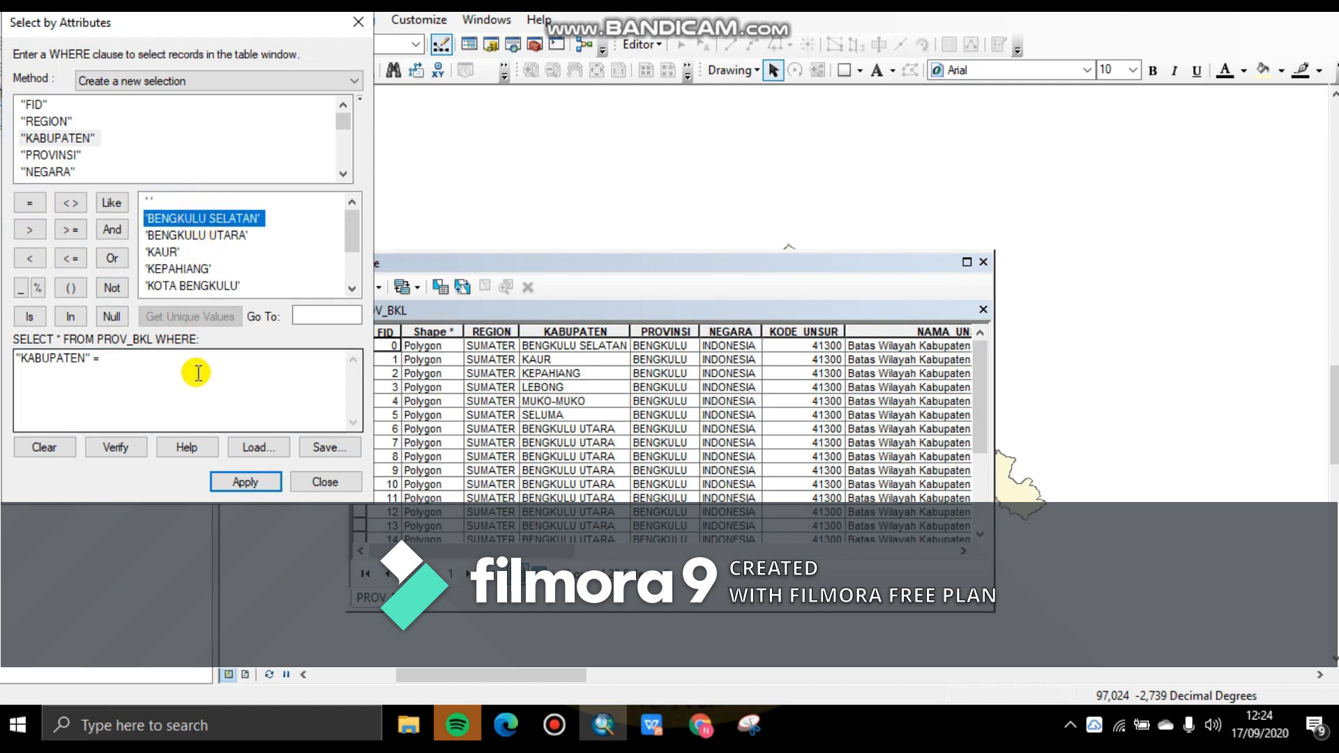
double_click(198, 218)
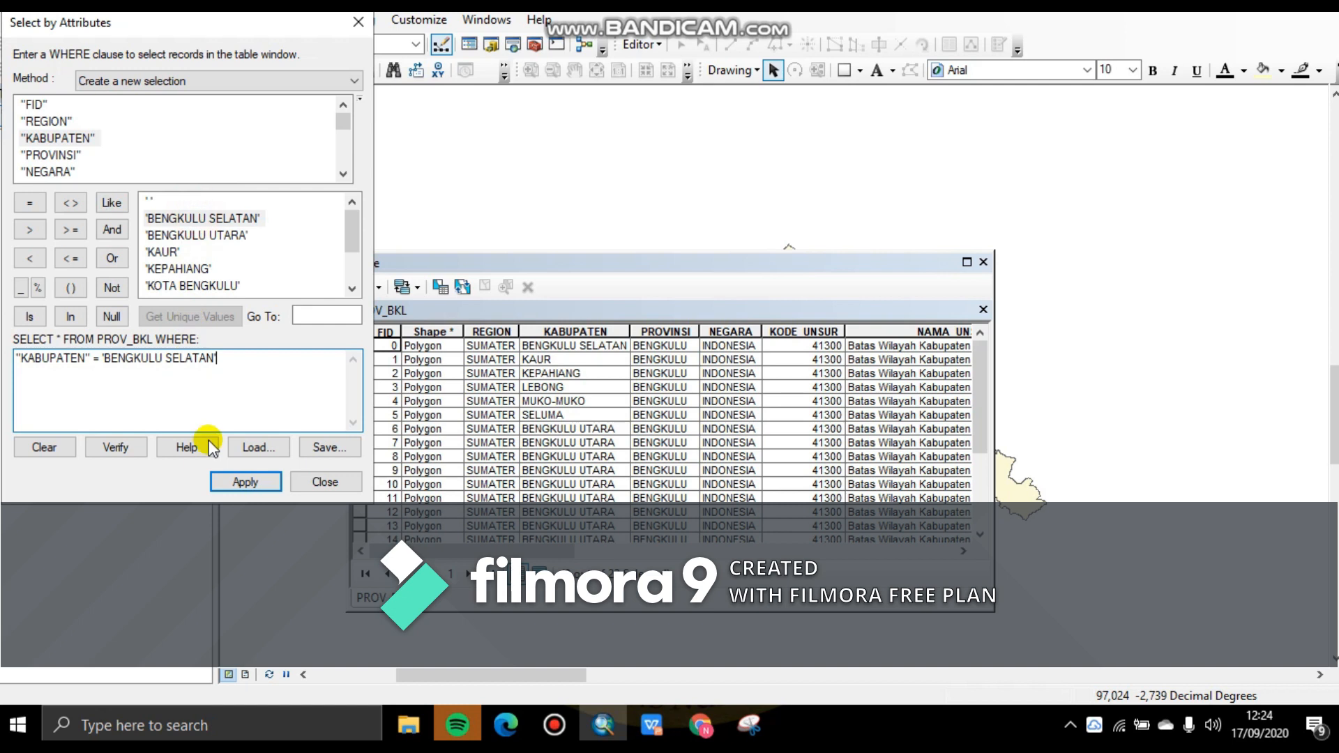
left_click(231, 480)
left_click(825, 263)
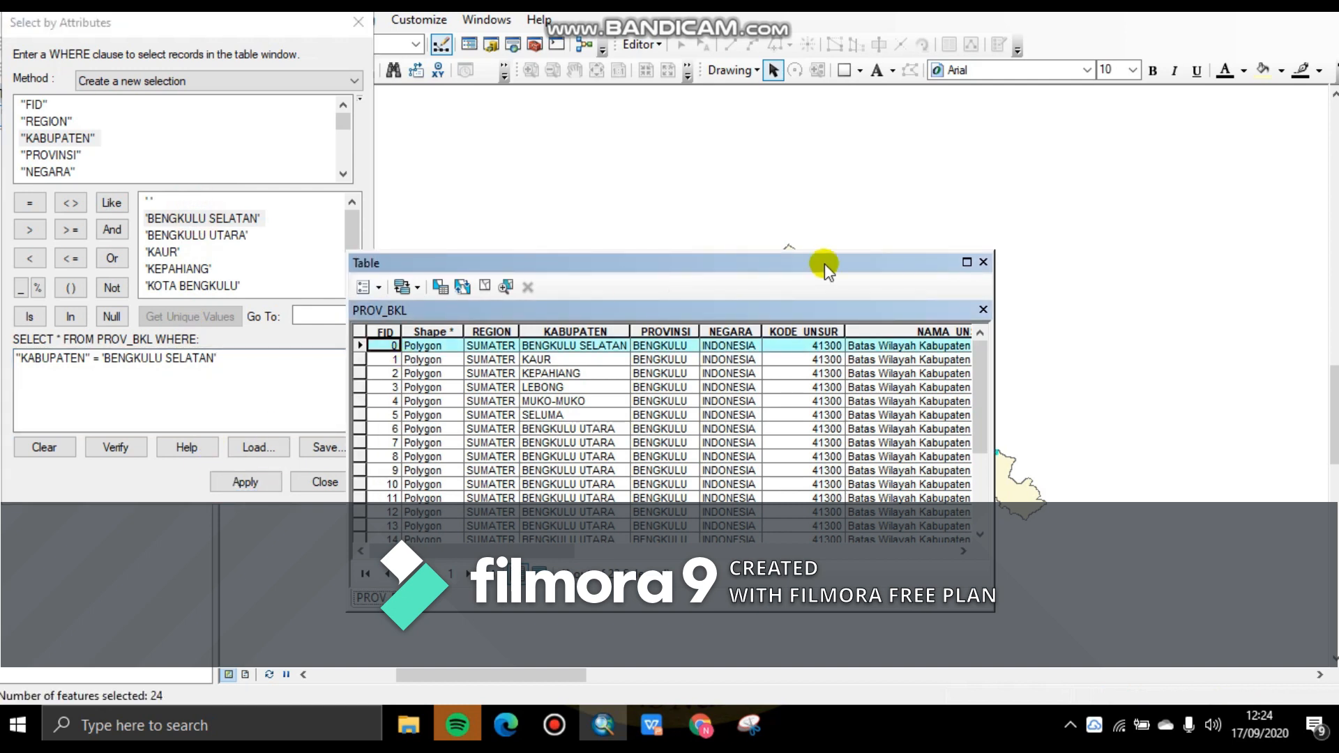
left_click(984, 263)
- Export the selected PROV_BKL feature to BS.shp in the BDCAM folder, replacing the existing file, and add it to the map as a layer
left_click(84, 158)
right_click(80, 159)
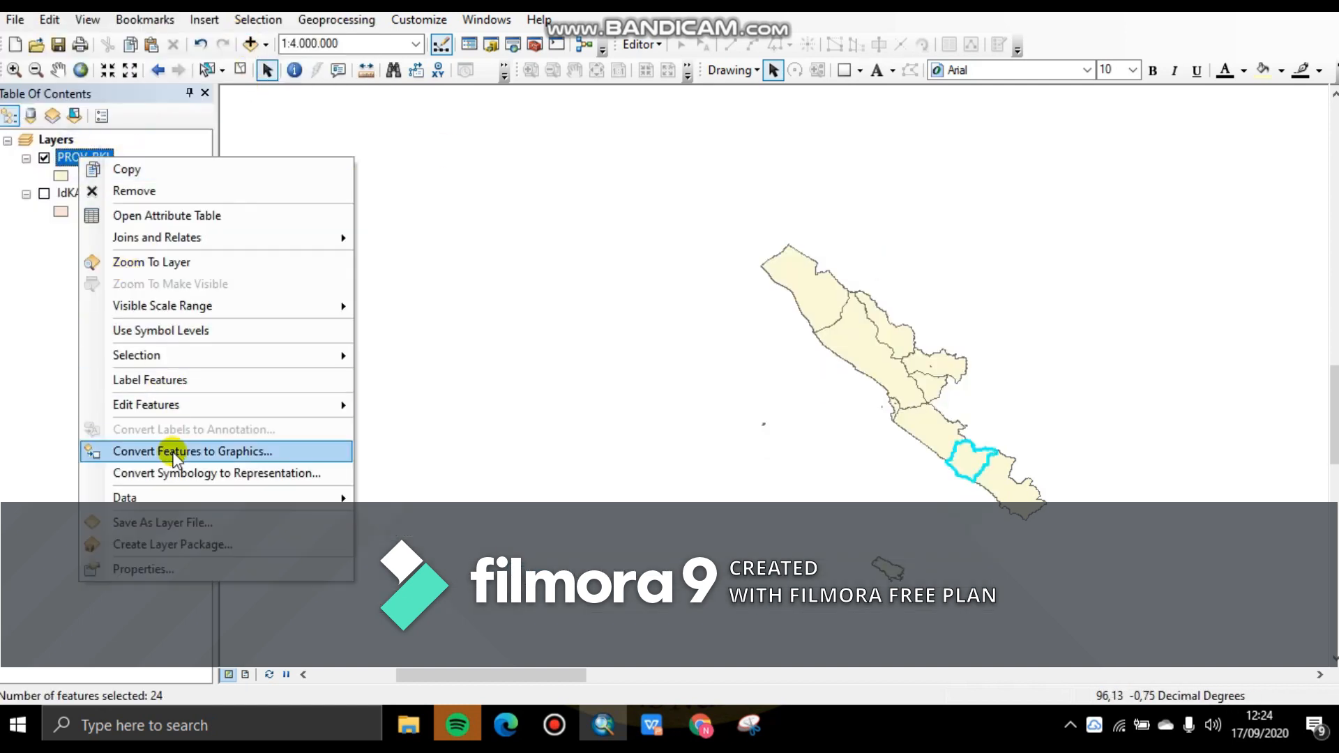
mouse_move(209, 497)
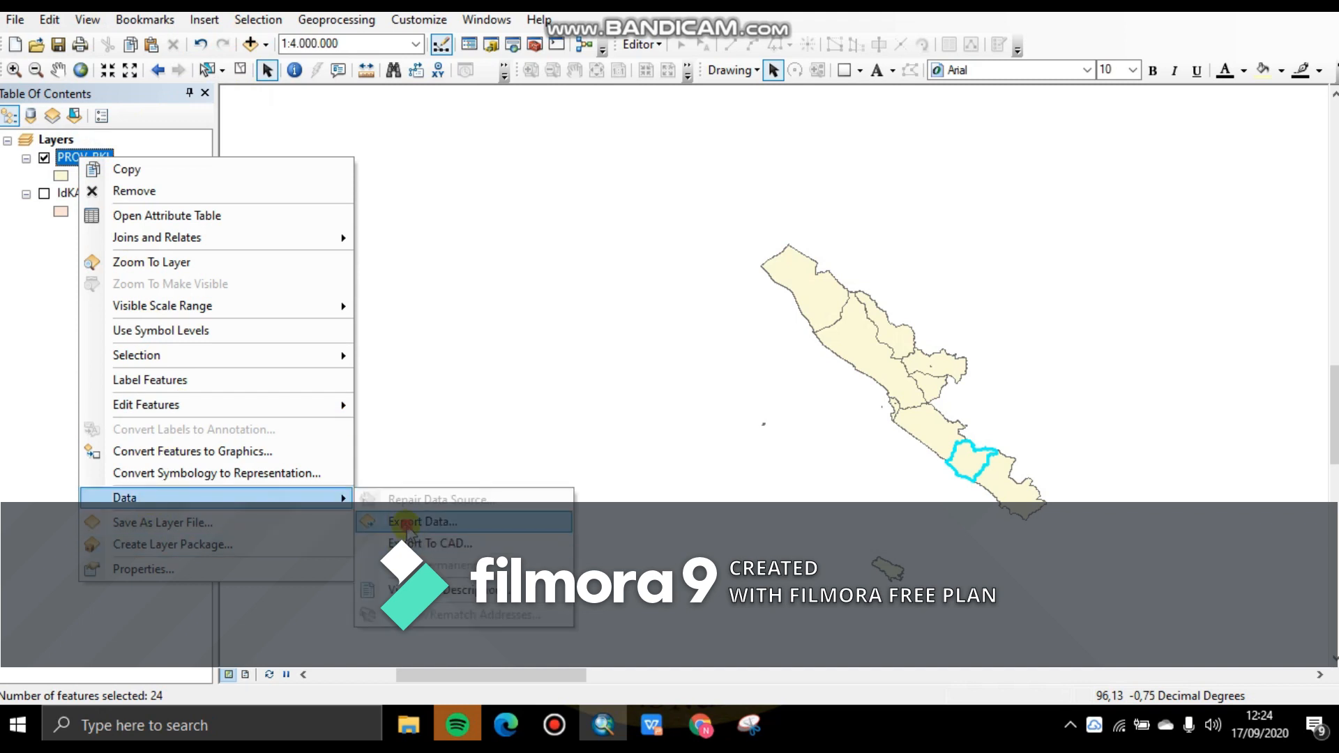
left_click(410, 528)
left_click(839, 388)
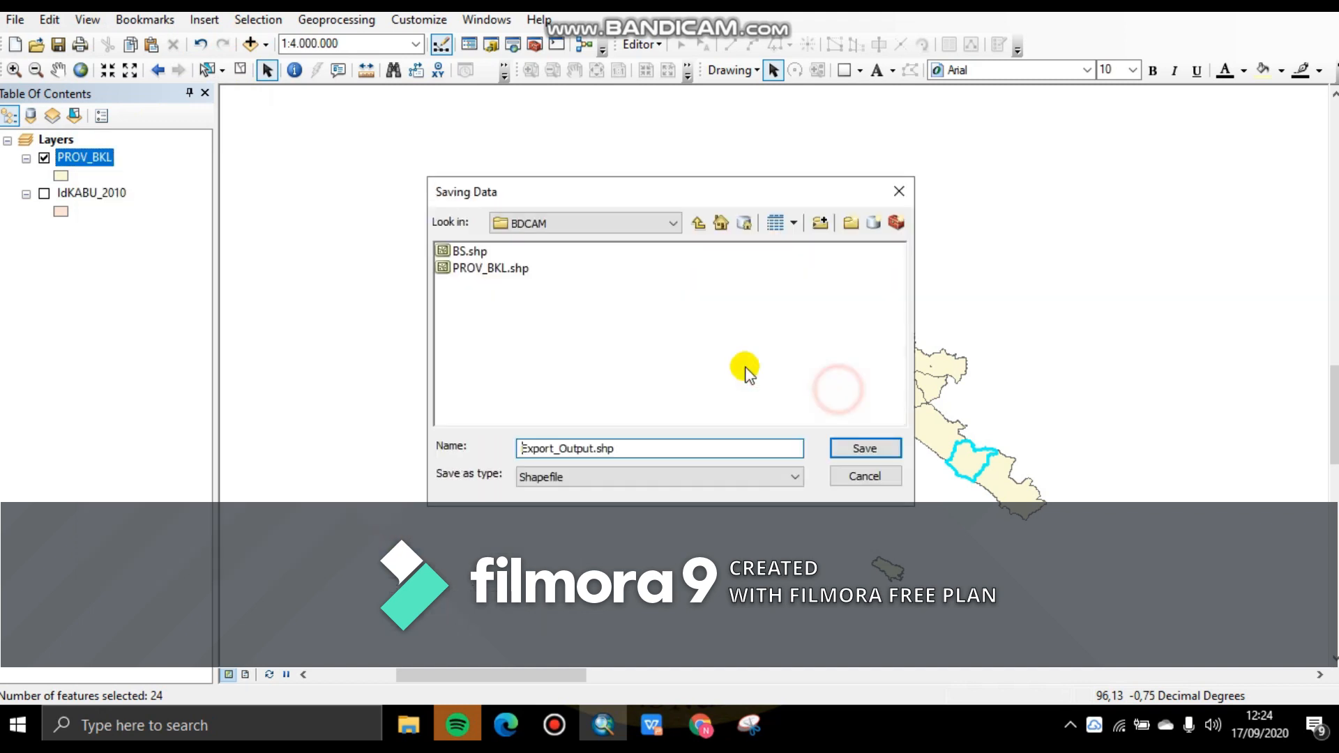
double_click(442, 252)
left_click(795, 427)
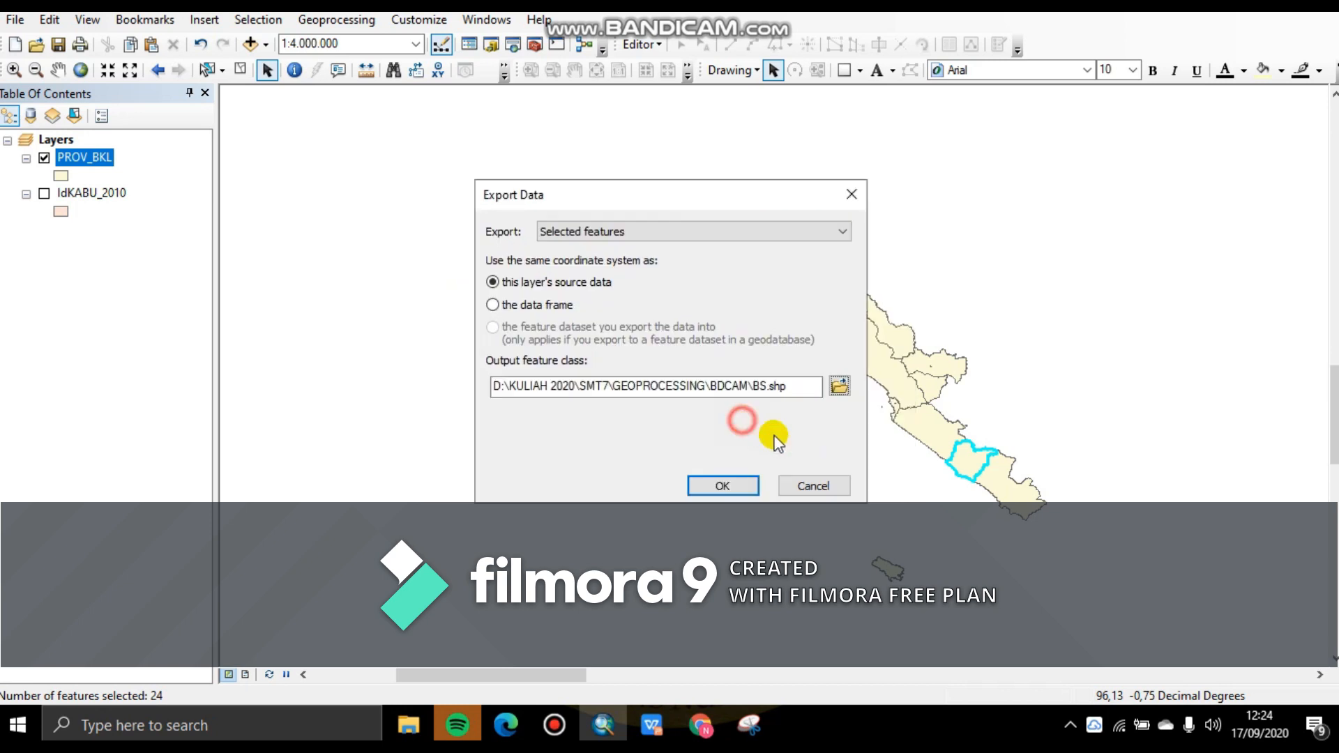
left_click(754, 481)
left_click(730, 422)
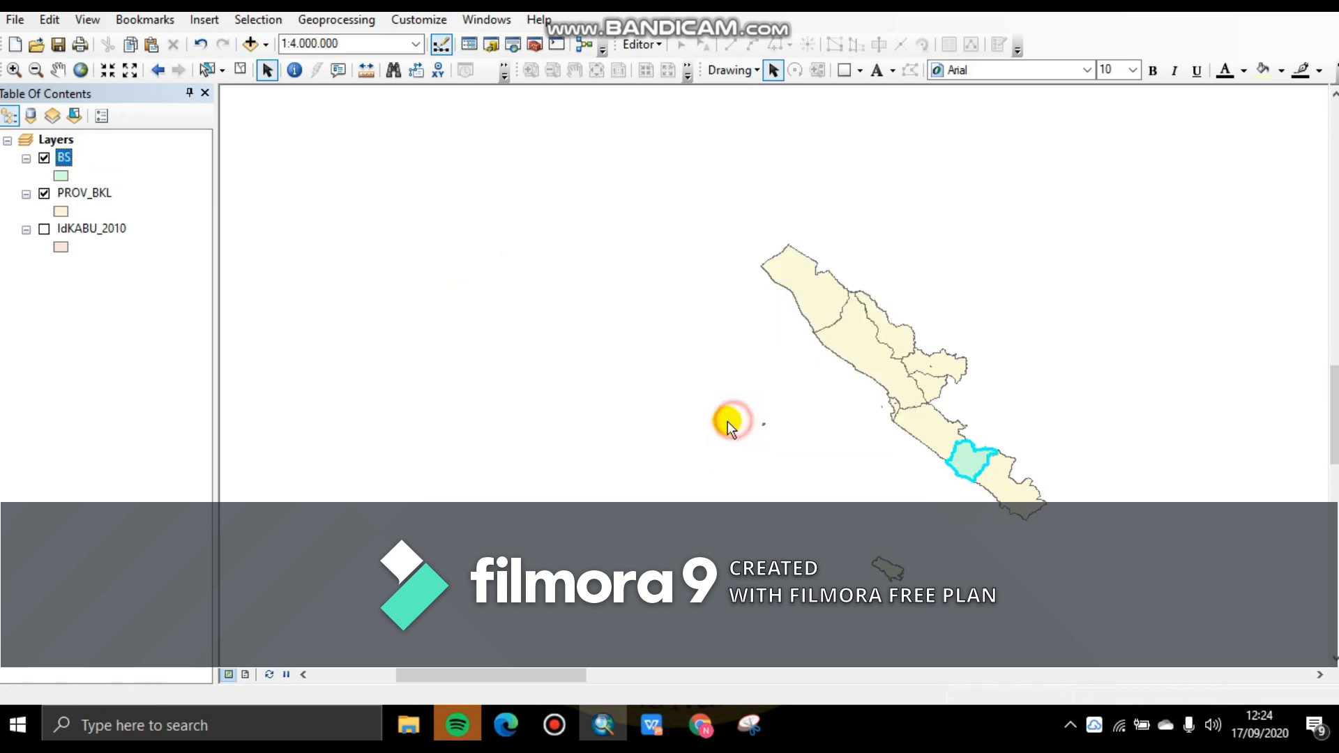
left_click(44, 193)
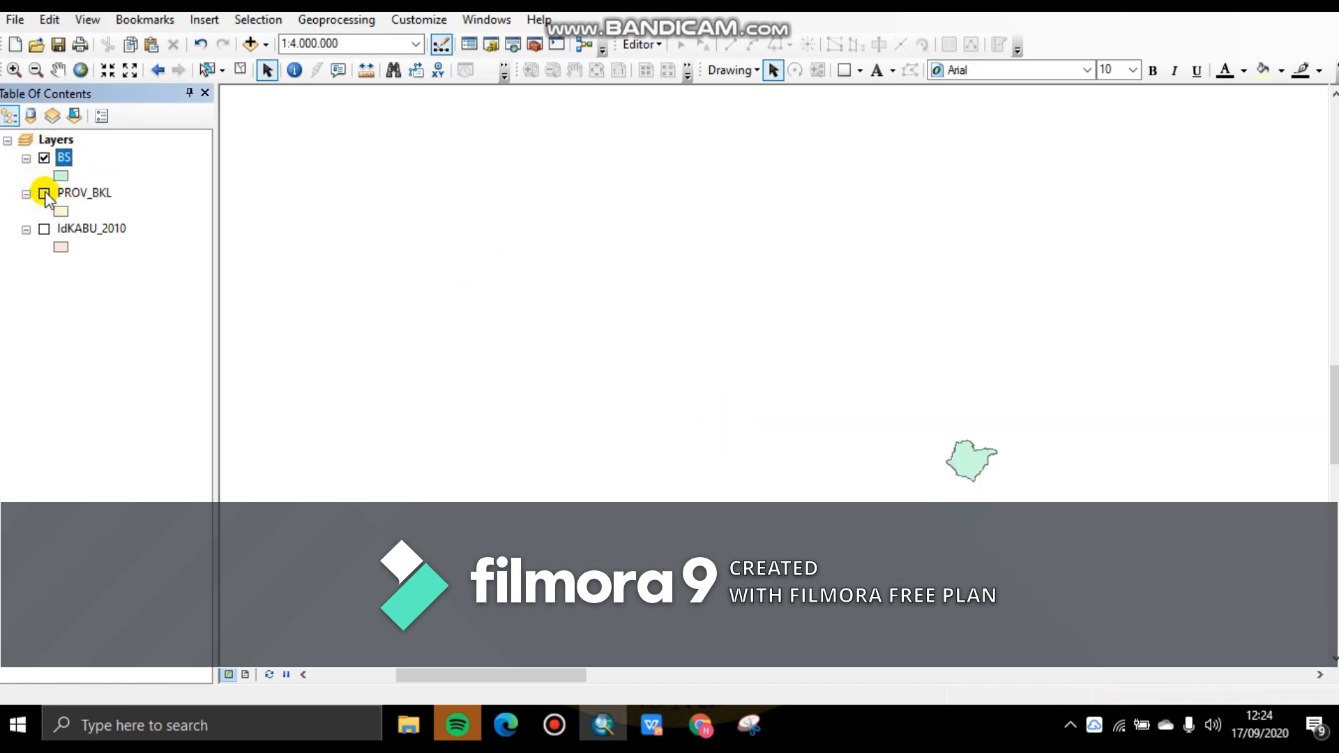
left_click(45, 193)
- Open the PROV_BKL attribute table and start a new Select By Attributes query
right_click(68, 193)
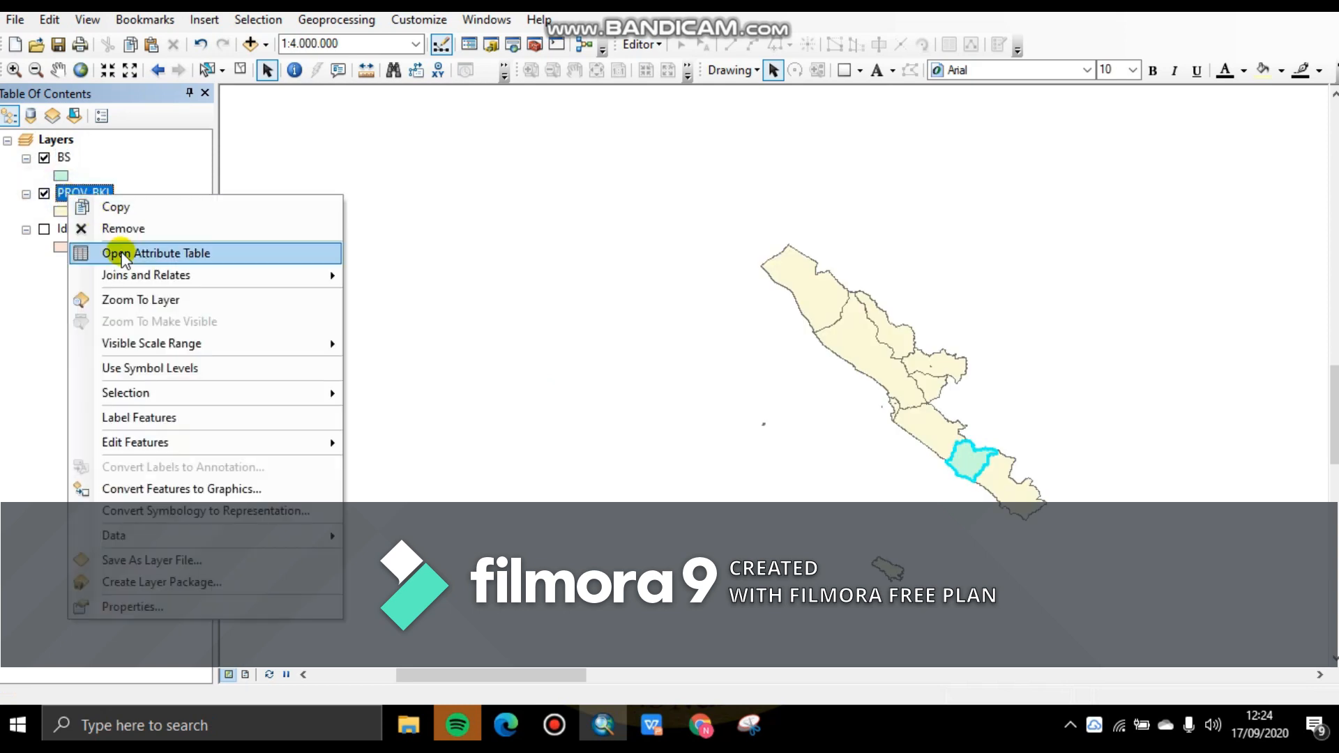
left_click(140, 253)
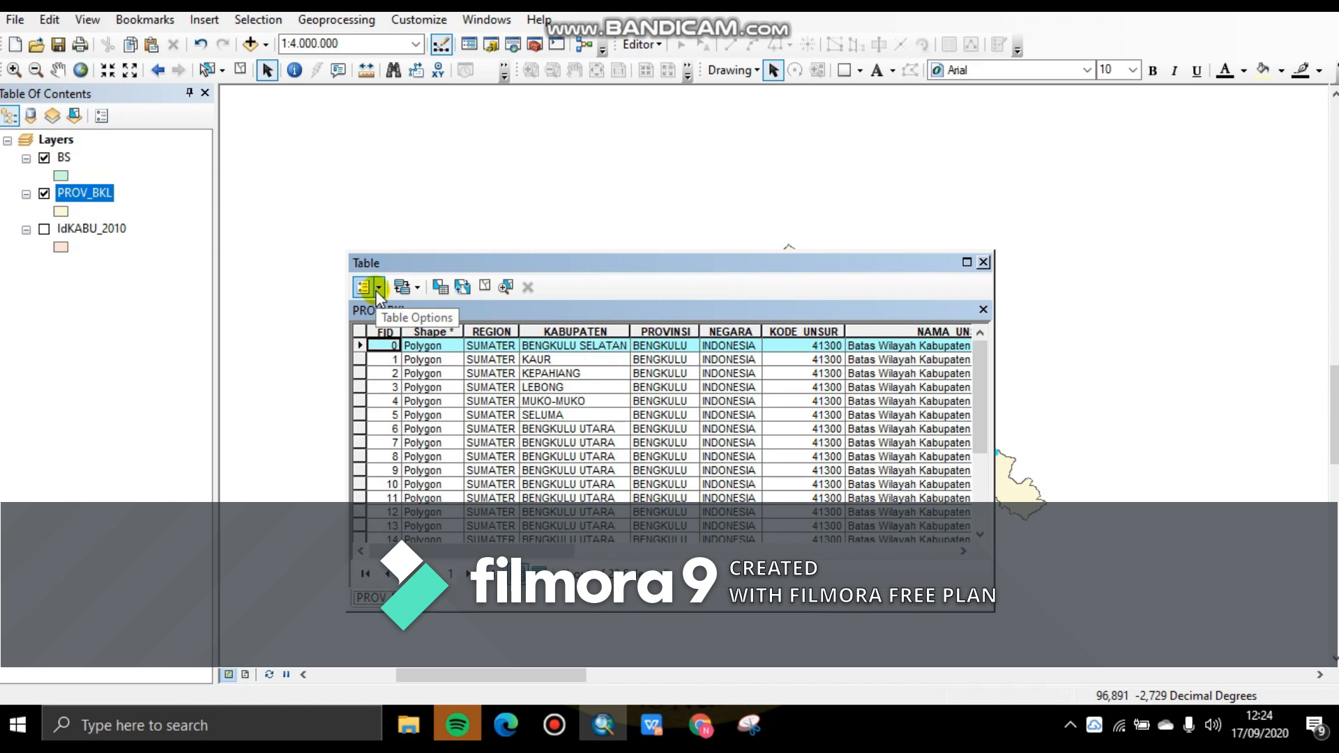
left_click(375, 290)
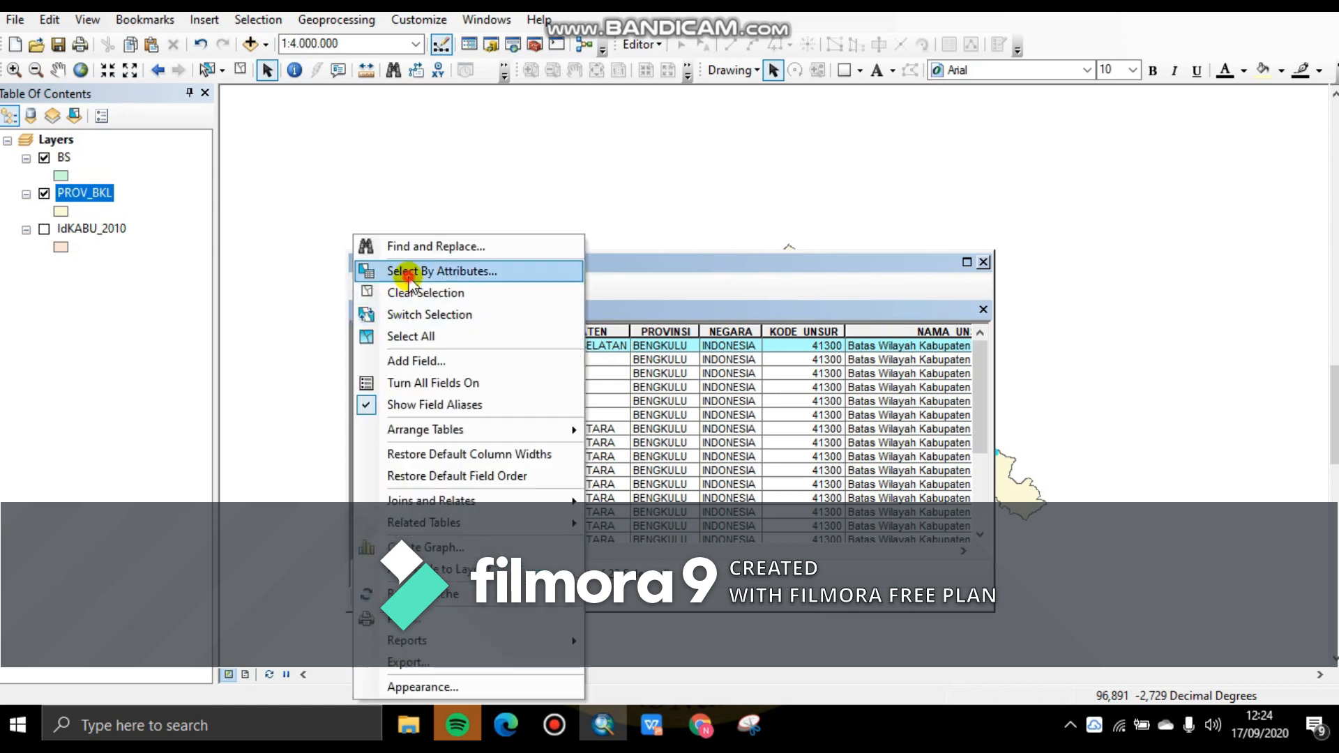
left_click(393, 271)
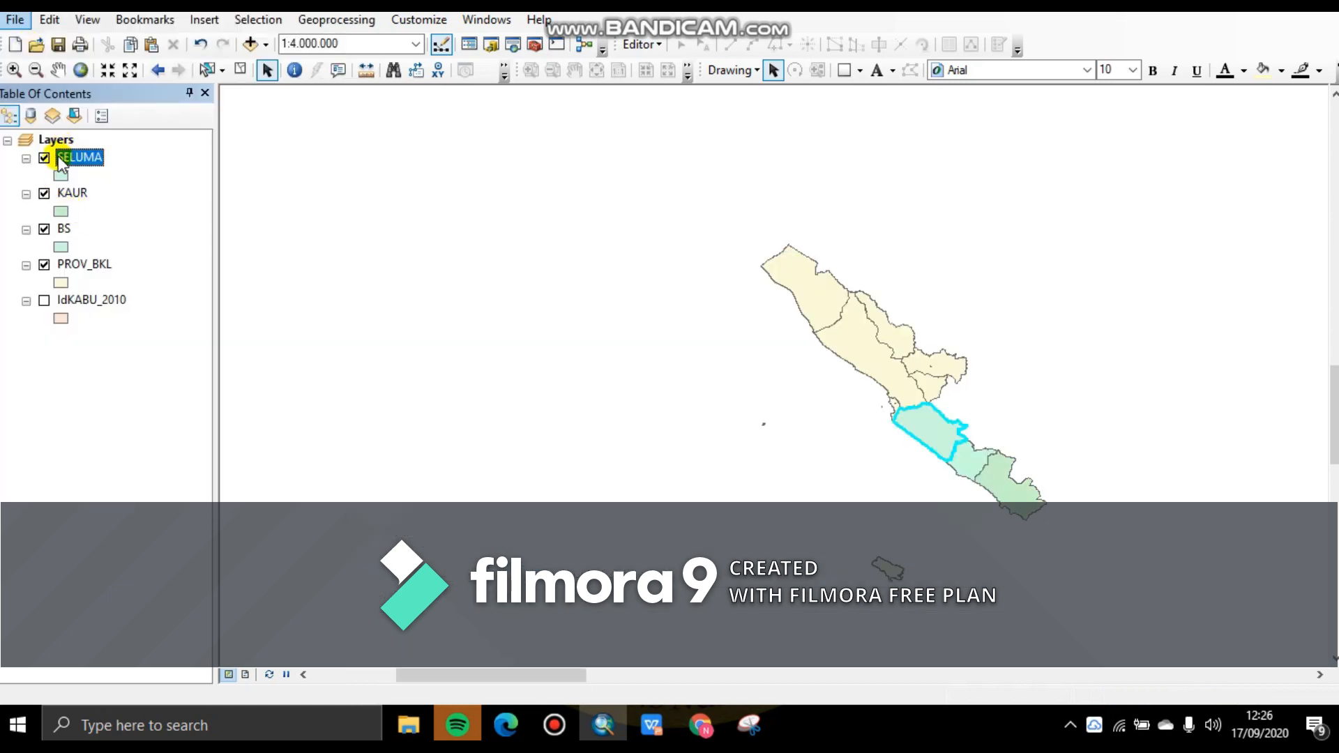
- Clear the selected record in the PROV_BKL attribute table and close the table
left_click(82, 265)
right_click(83, 265)
left_click(150, 314)
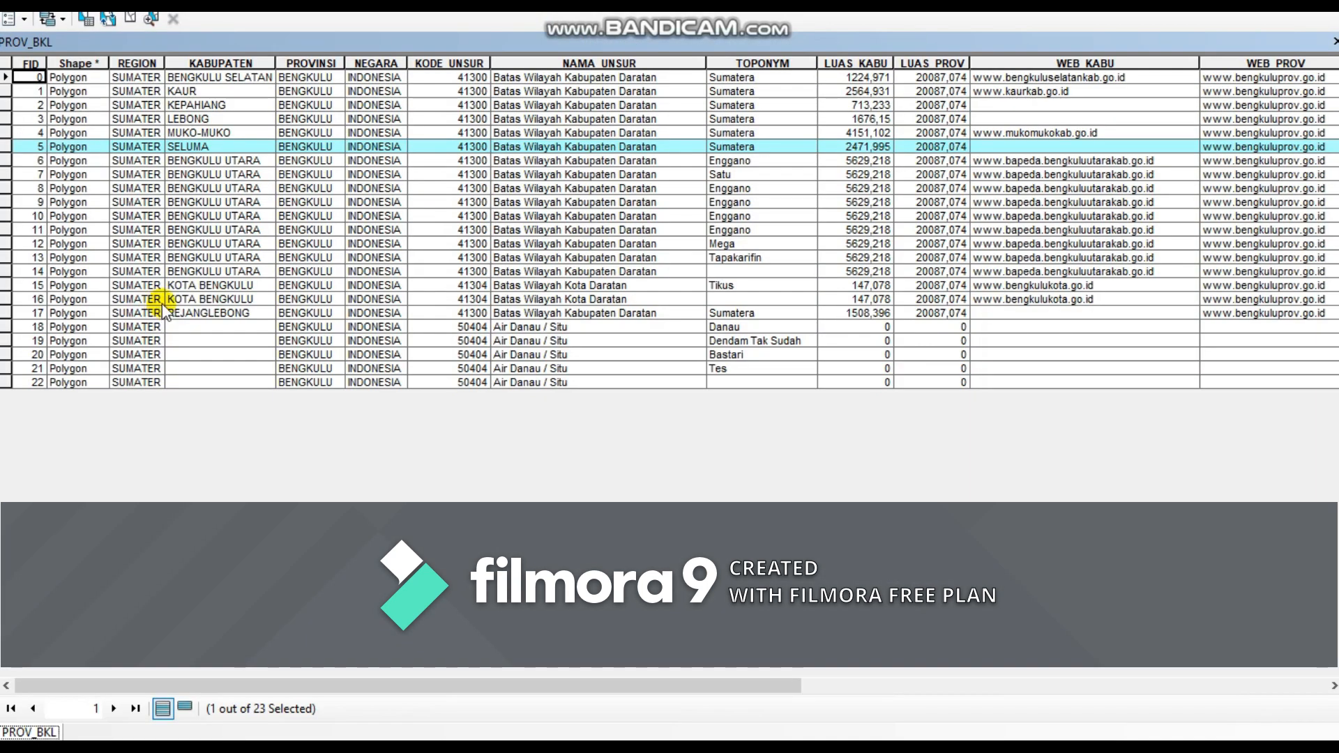
left_click(6, 65)
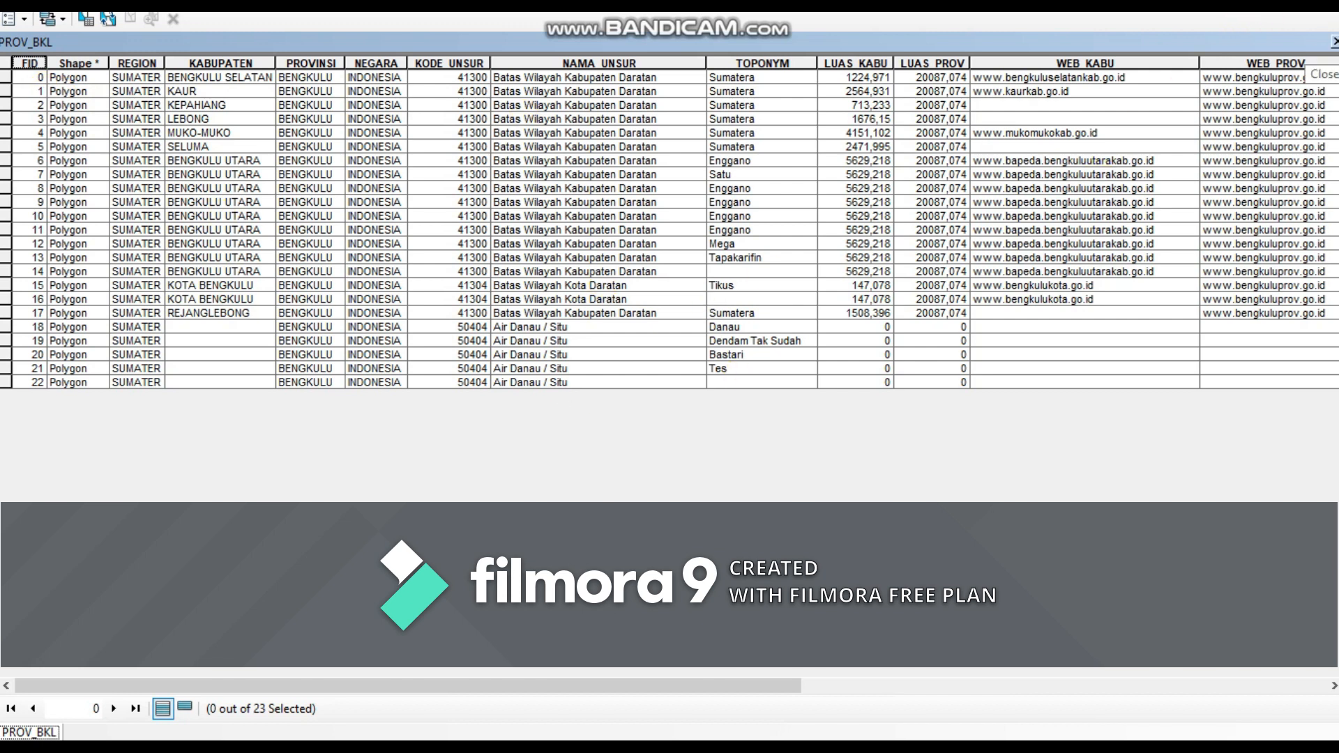
left_click(1333, 42)
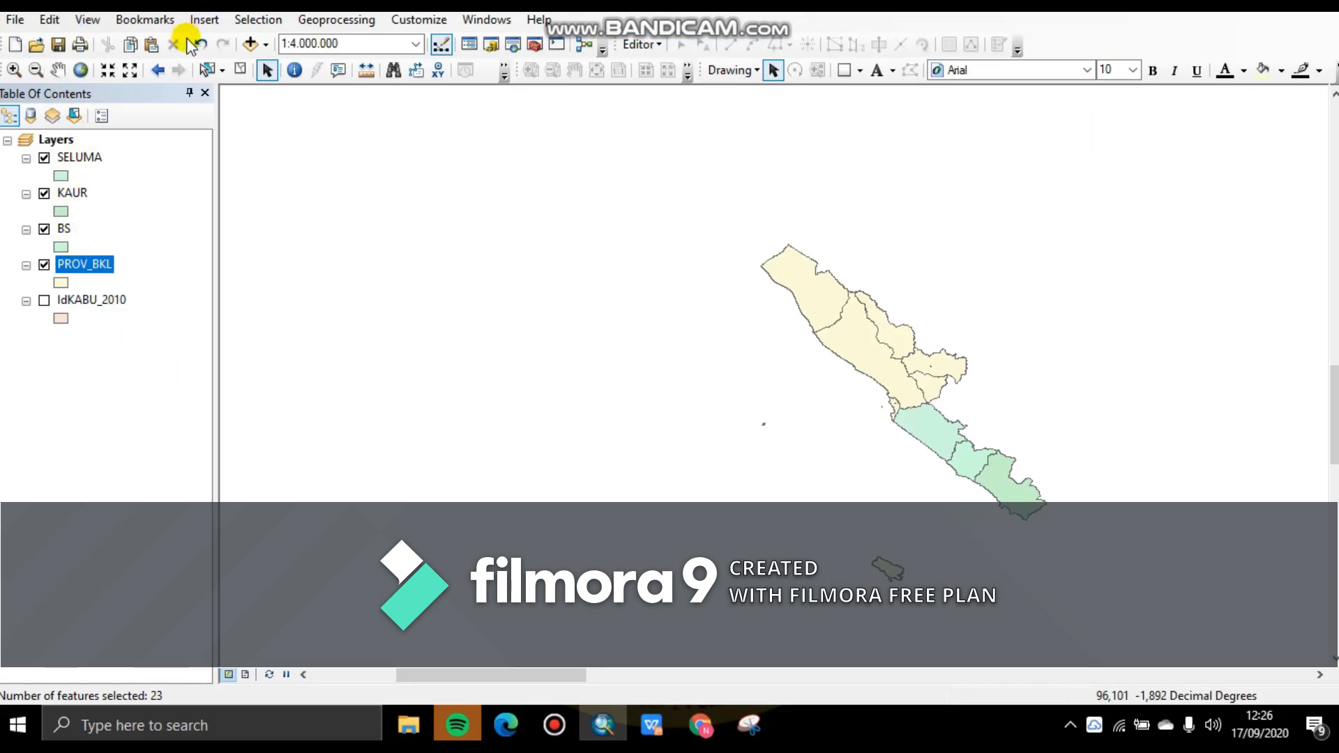
- Start the Dissolve geoprocessing tool with PROV_BKL as the input features
left_click(324, 28)
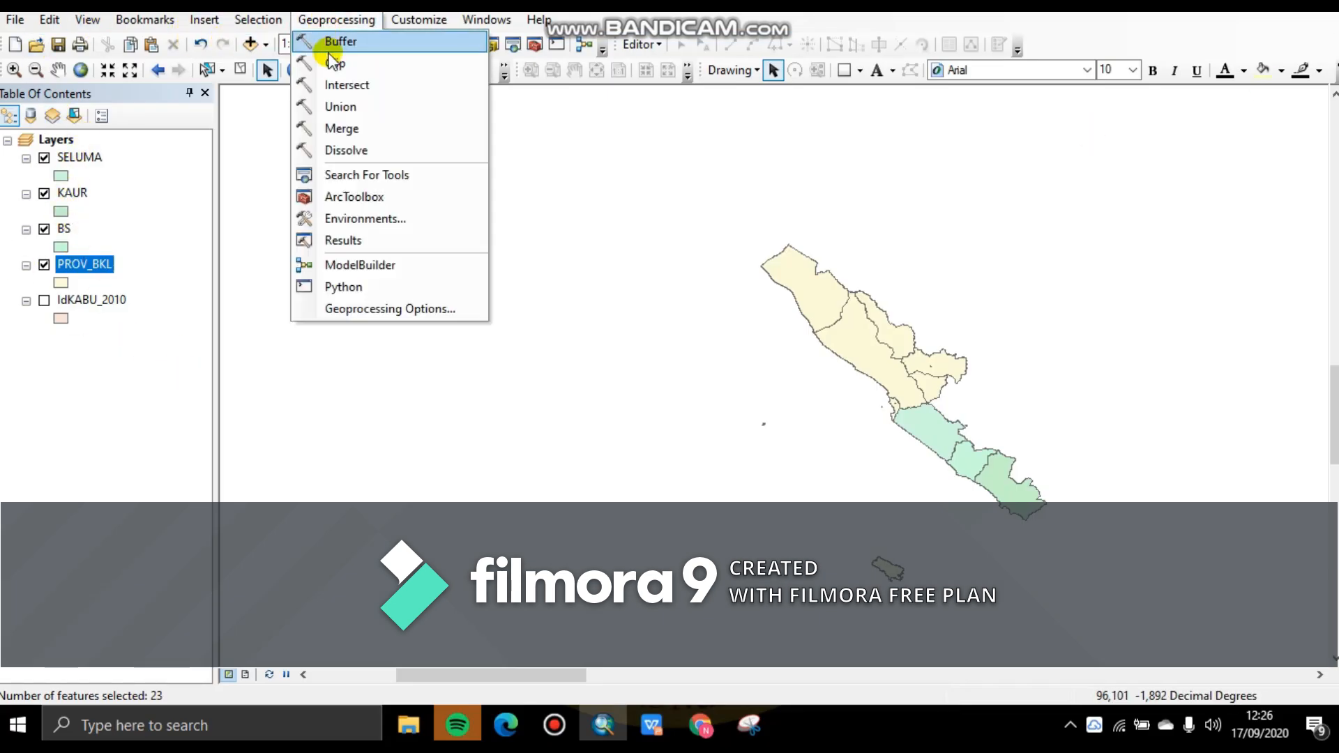
left_click(341, 154)
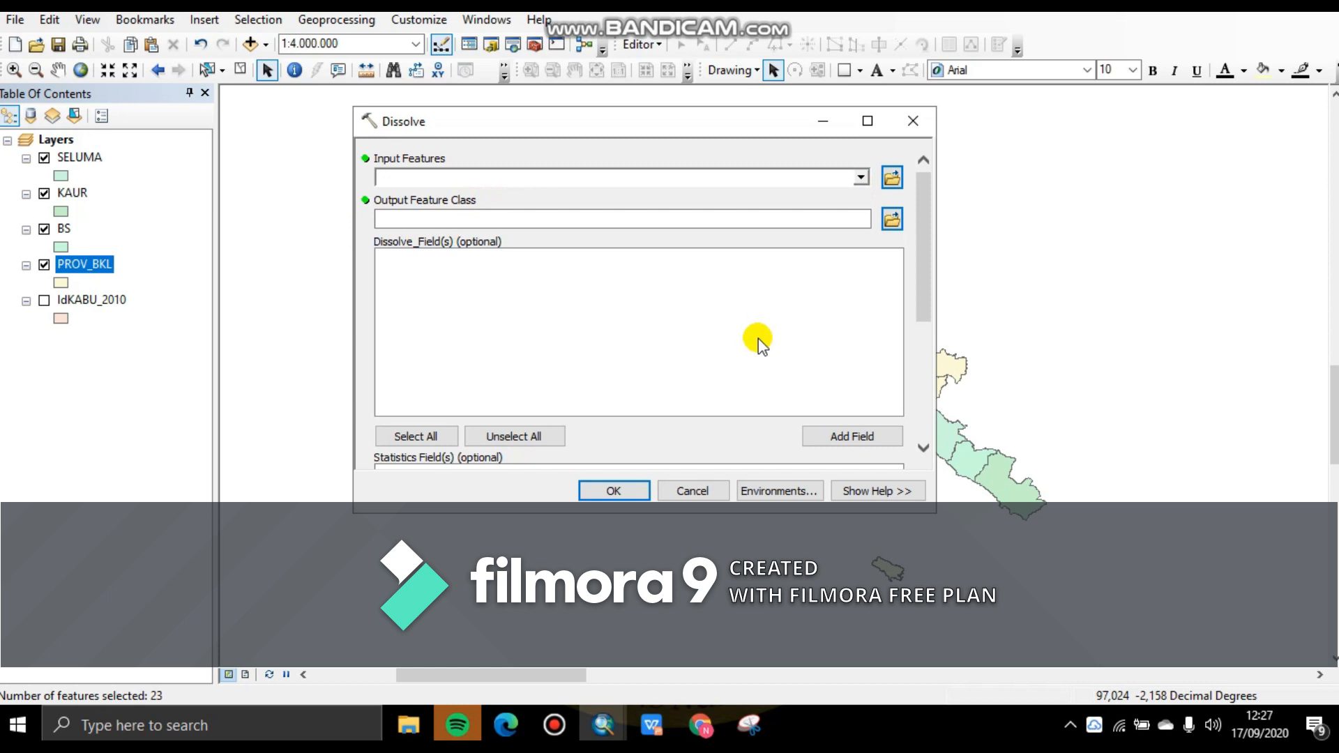
left_click(862, 177)
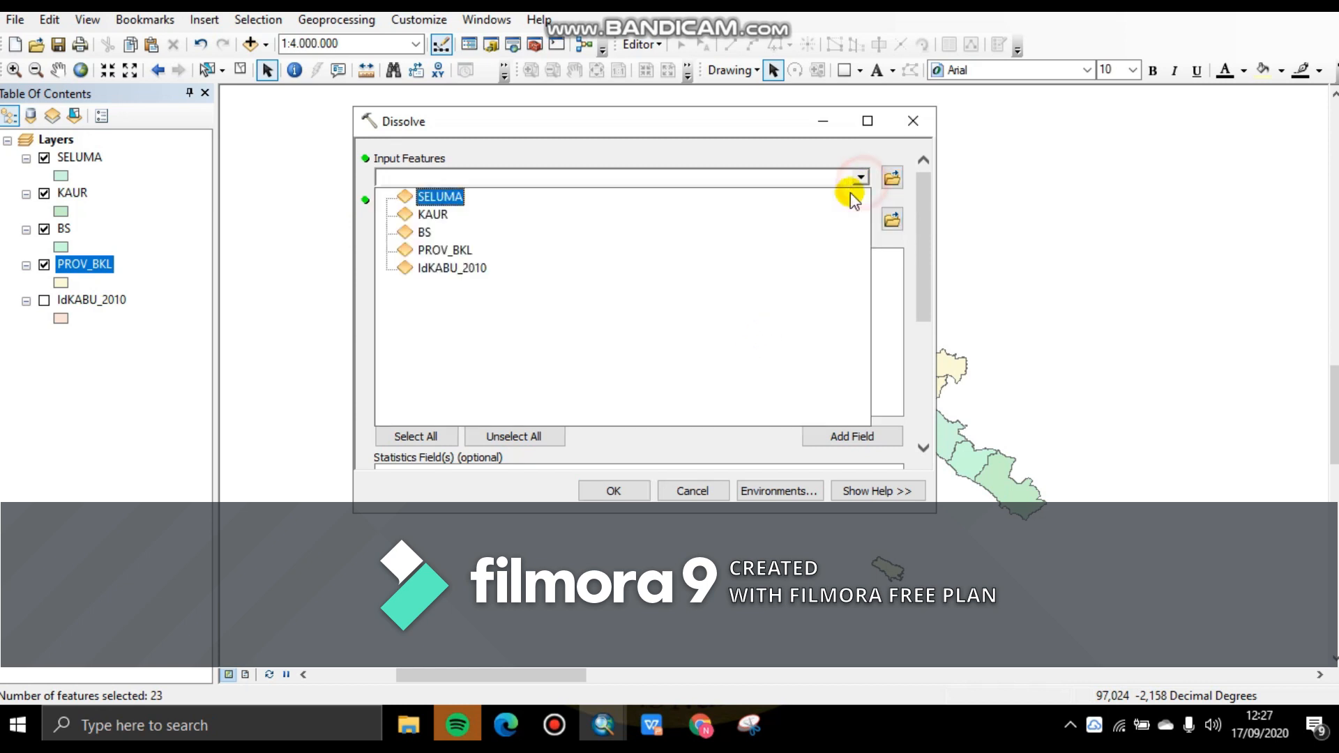
left_click(480, 246)
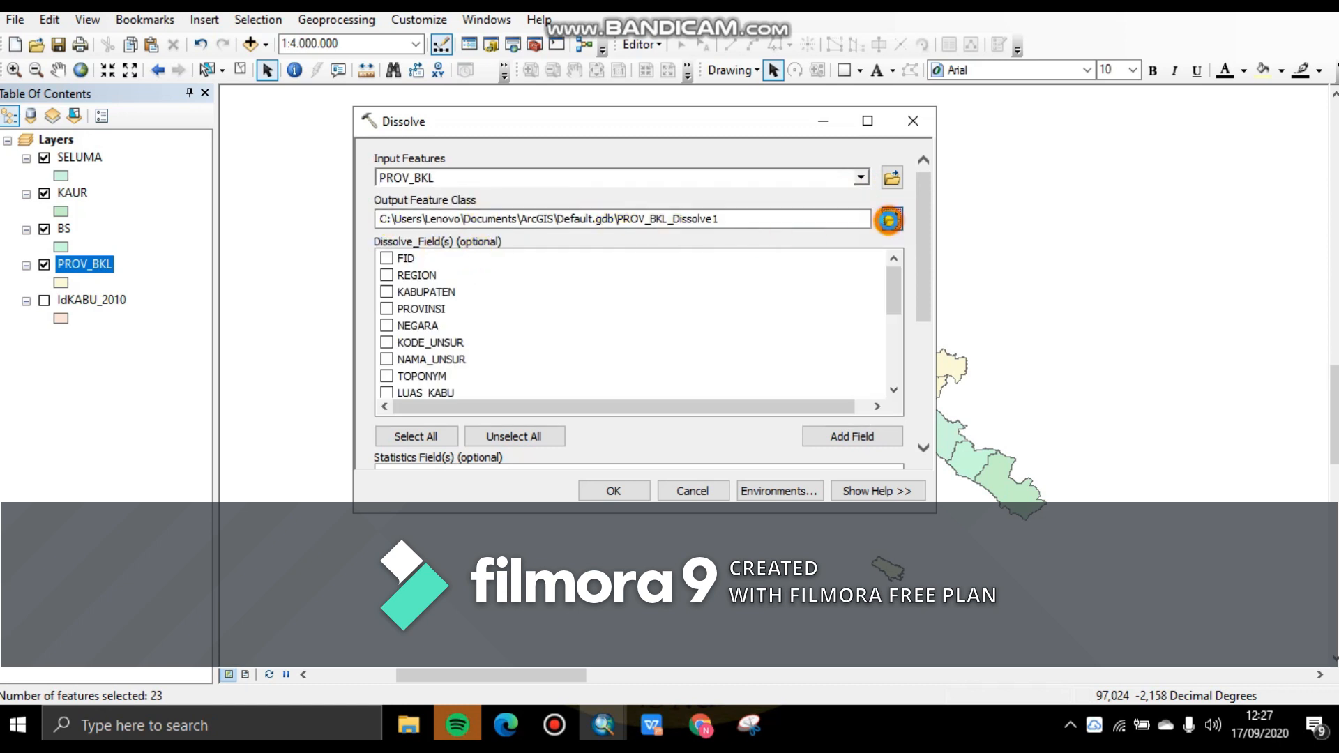
- Create a file geodatabase named GEOPROC in the BDCAM folder on drive D for the Dissolve output
left_click(890, 221)
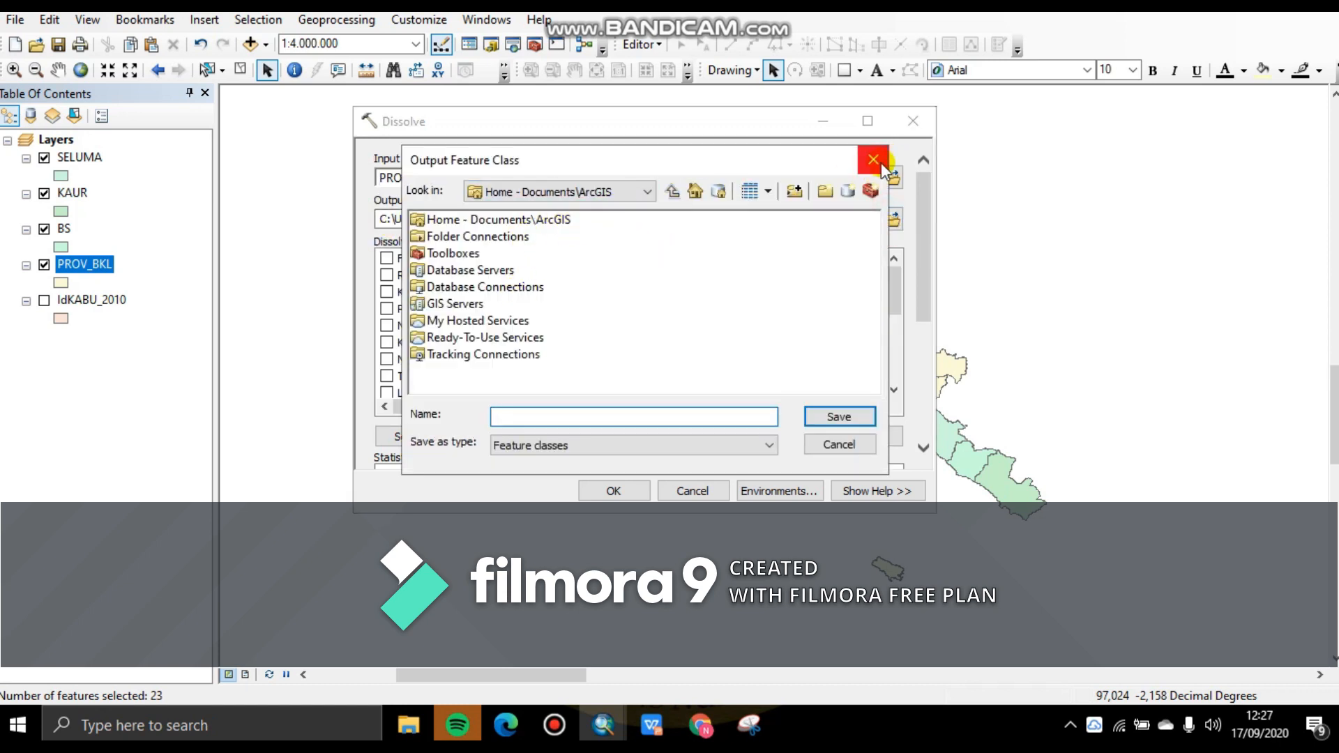
left_click(640, 191)
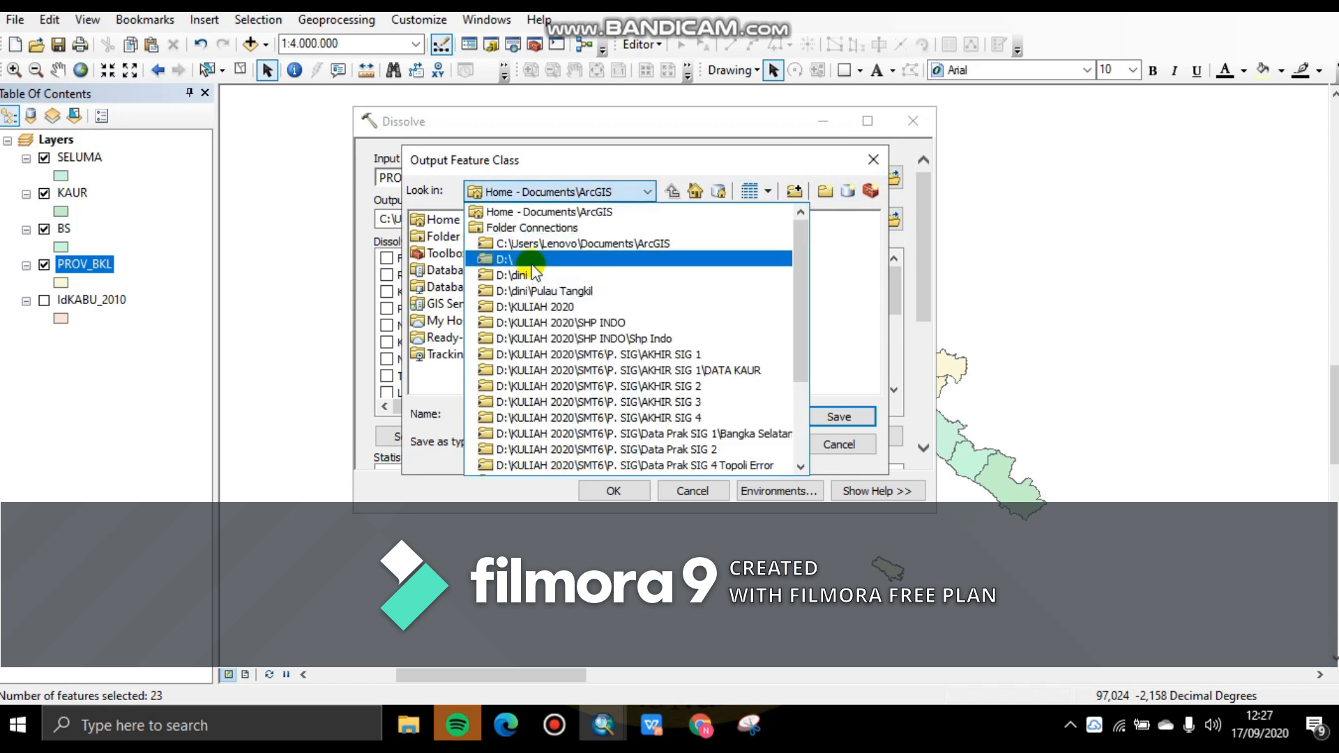
left_click(531, 262)
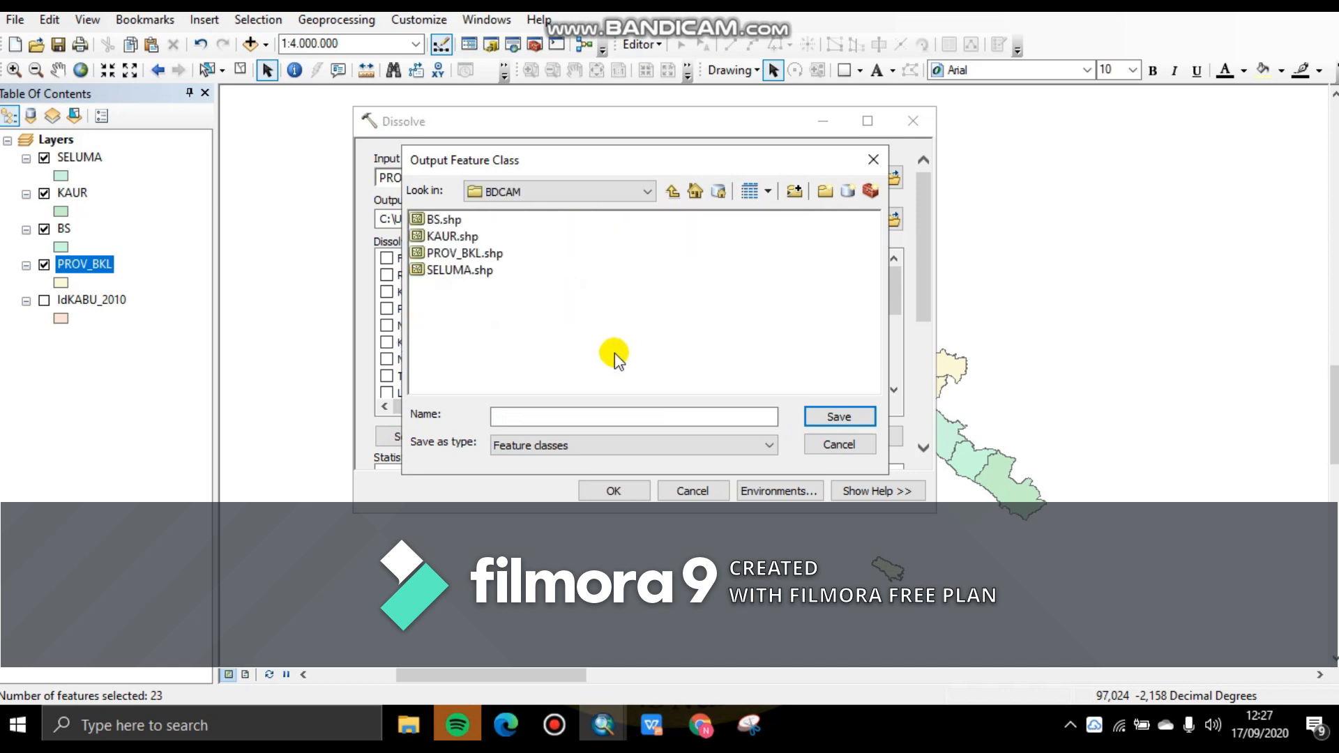
left_click(848, 193)
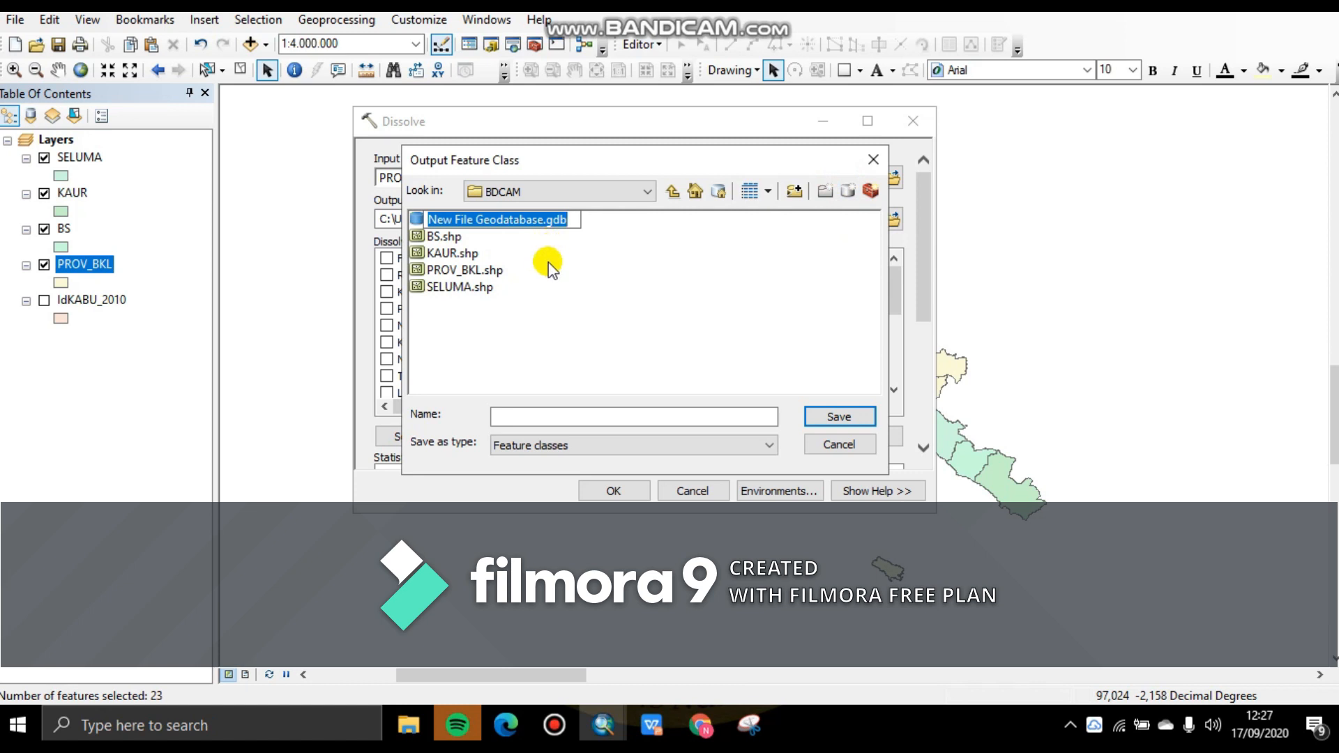
type("GEOPR")
key("Return")
type("OC")
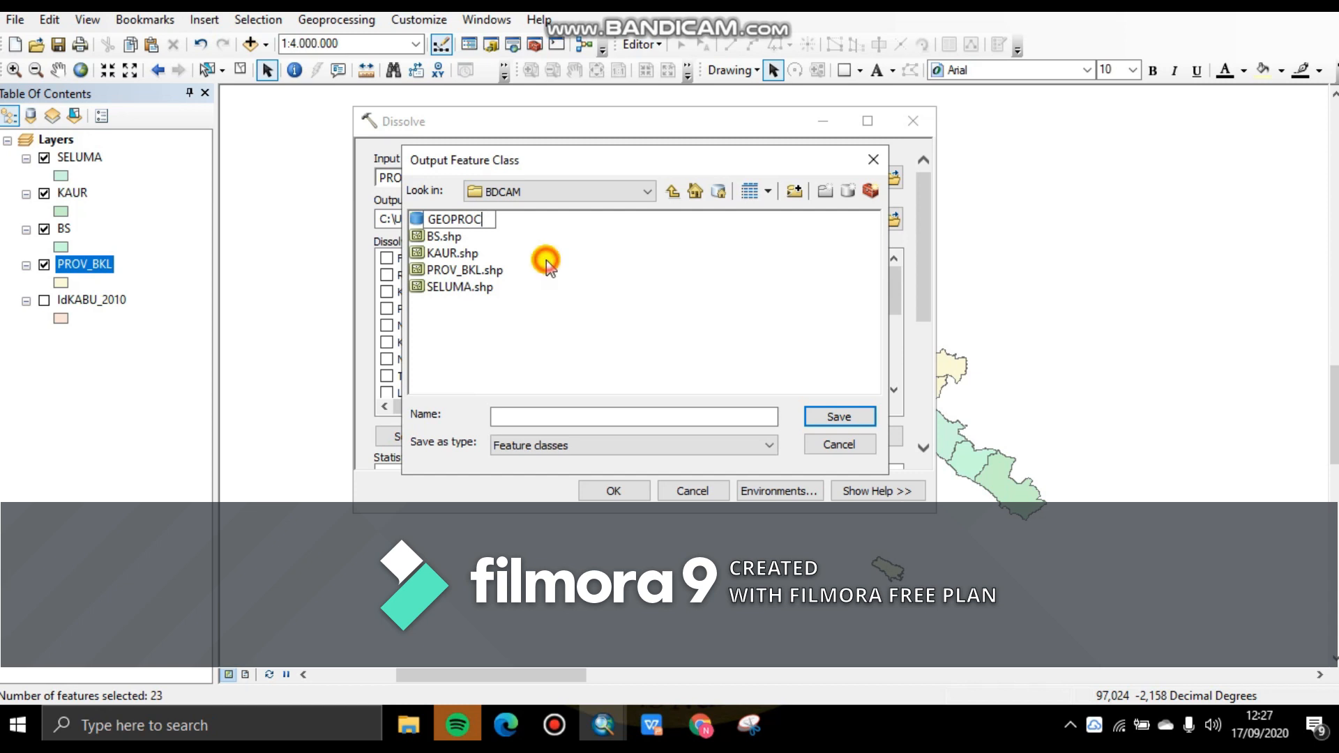
- Save the output feature class as DISSOLVE inside GEOPROC.gdb and run the Dissolve
double_click(474, 218)
left_click(539, 421)
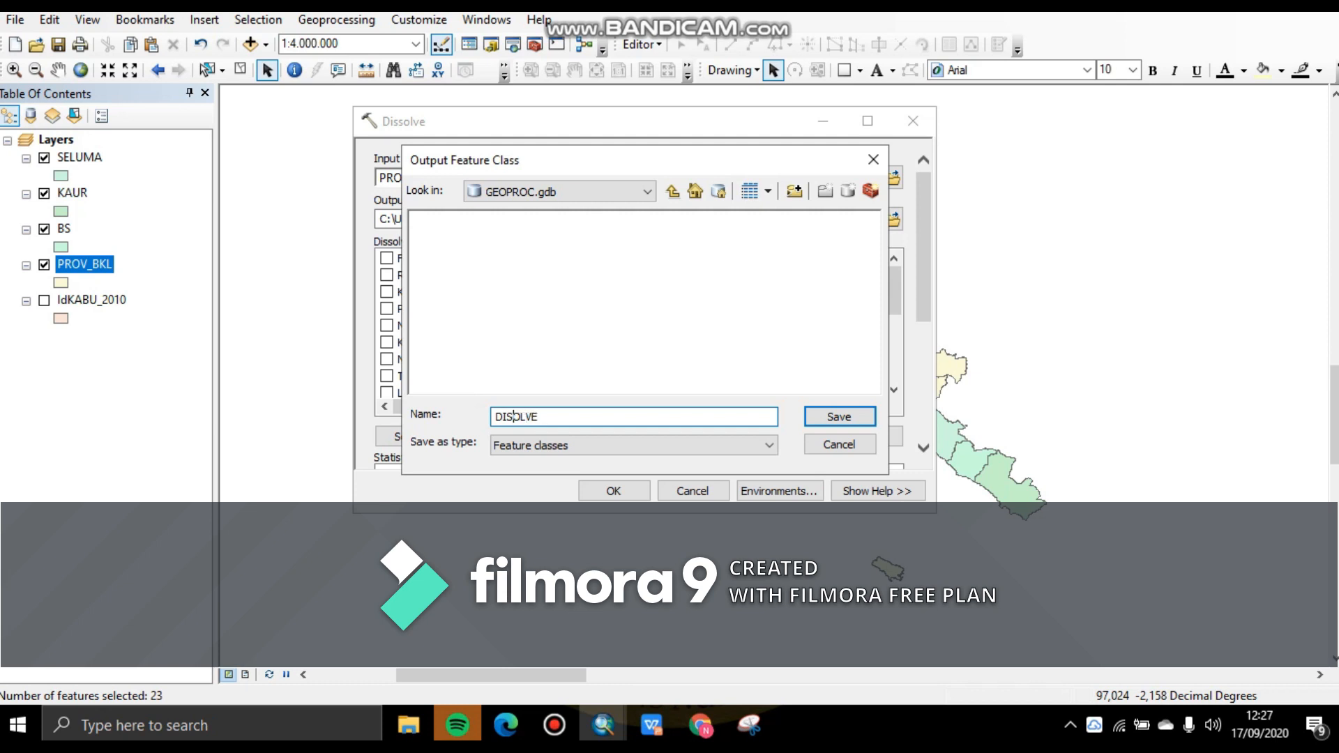
left_click(833, 417)
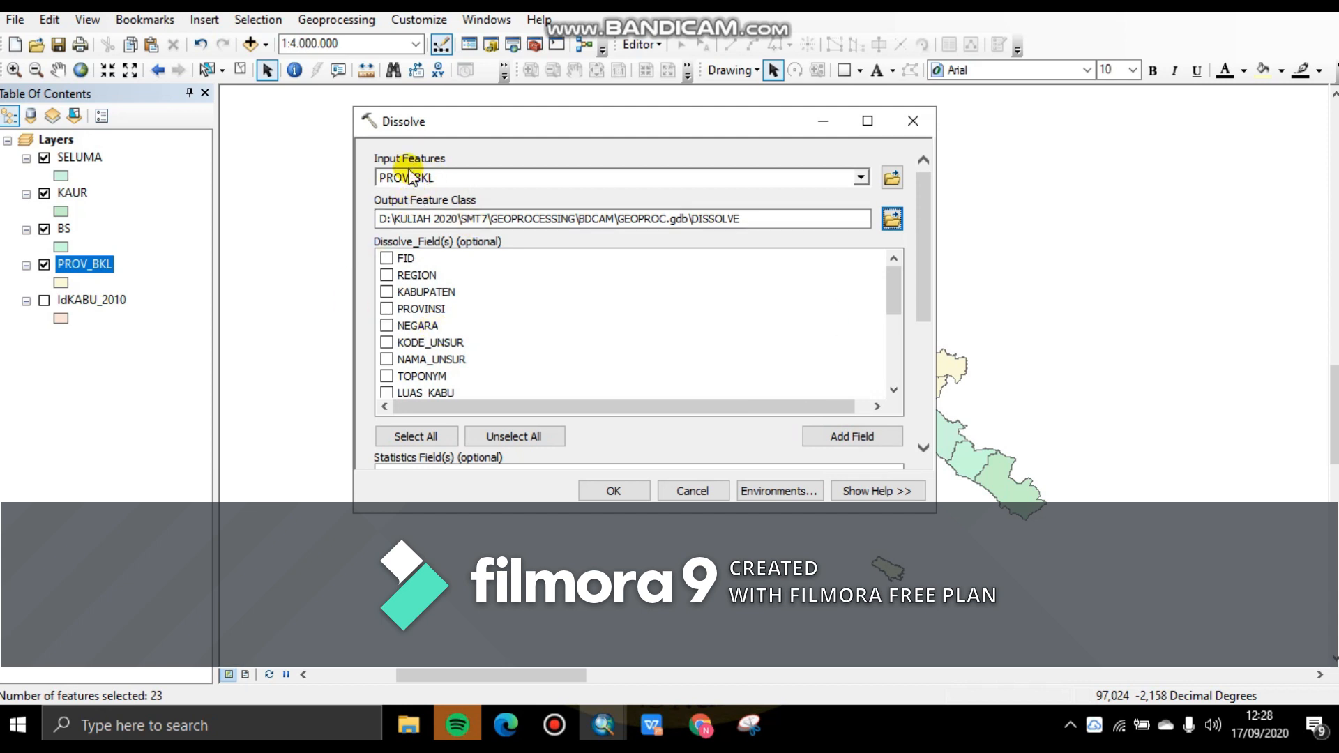
left_click(604, 492)
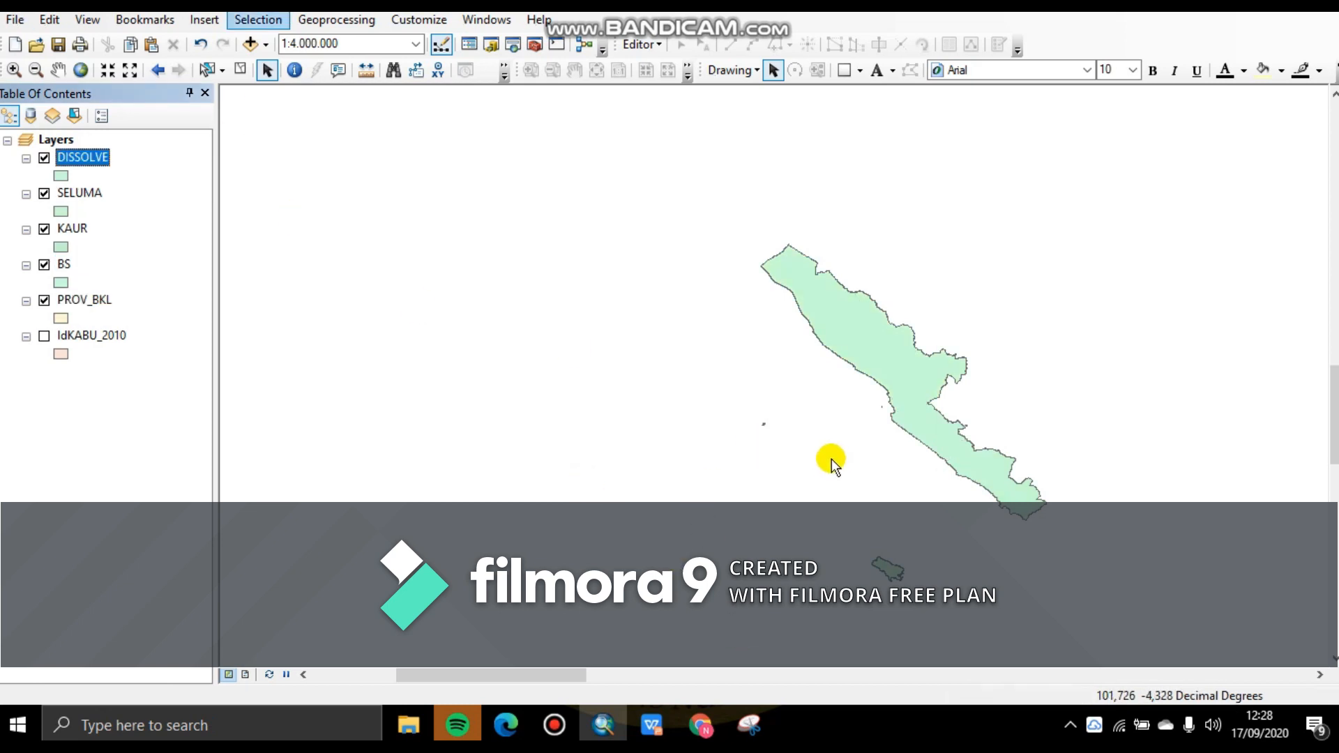
- Hide the SELUMA, KAUR, BS and PROV_BKL layers so only DISSOLVE is displayed
scroll(831, 459, "up", 1)
left_click(44, 193)
left_click(44, 228)
left_click(44, 264)
left_click(44, 300)
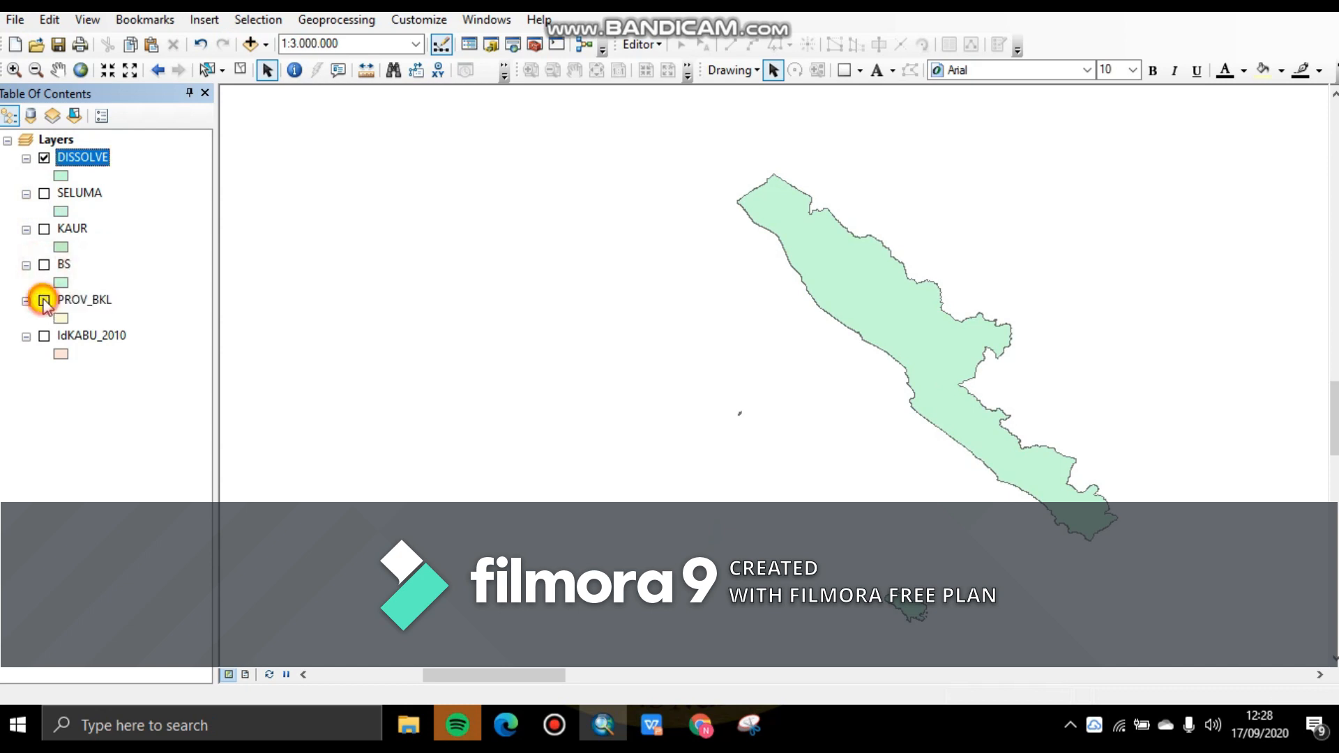
- Show PROV_BKL again and toggle DISSOLVE to compare the two layers, leaving DISSOLVE hidden
left_click(44, 300)
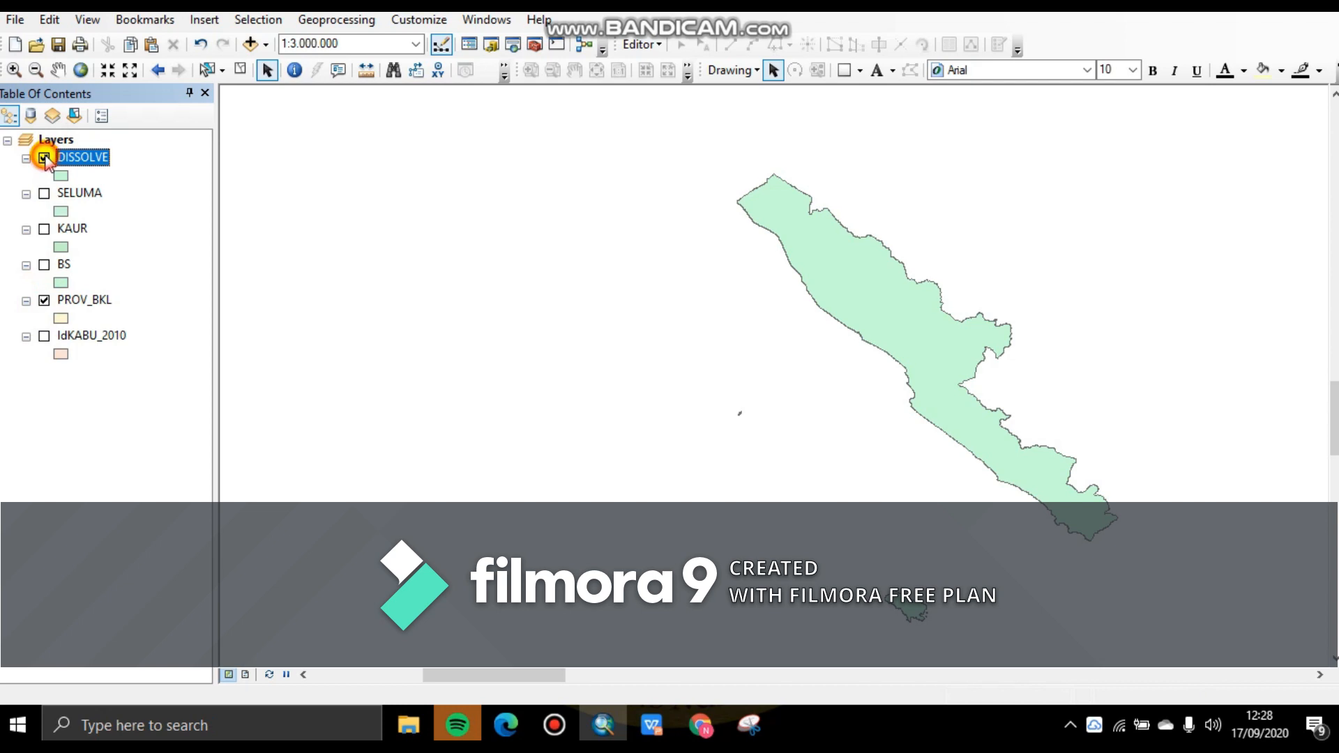
left_click(44, 157)
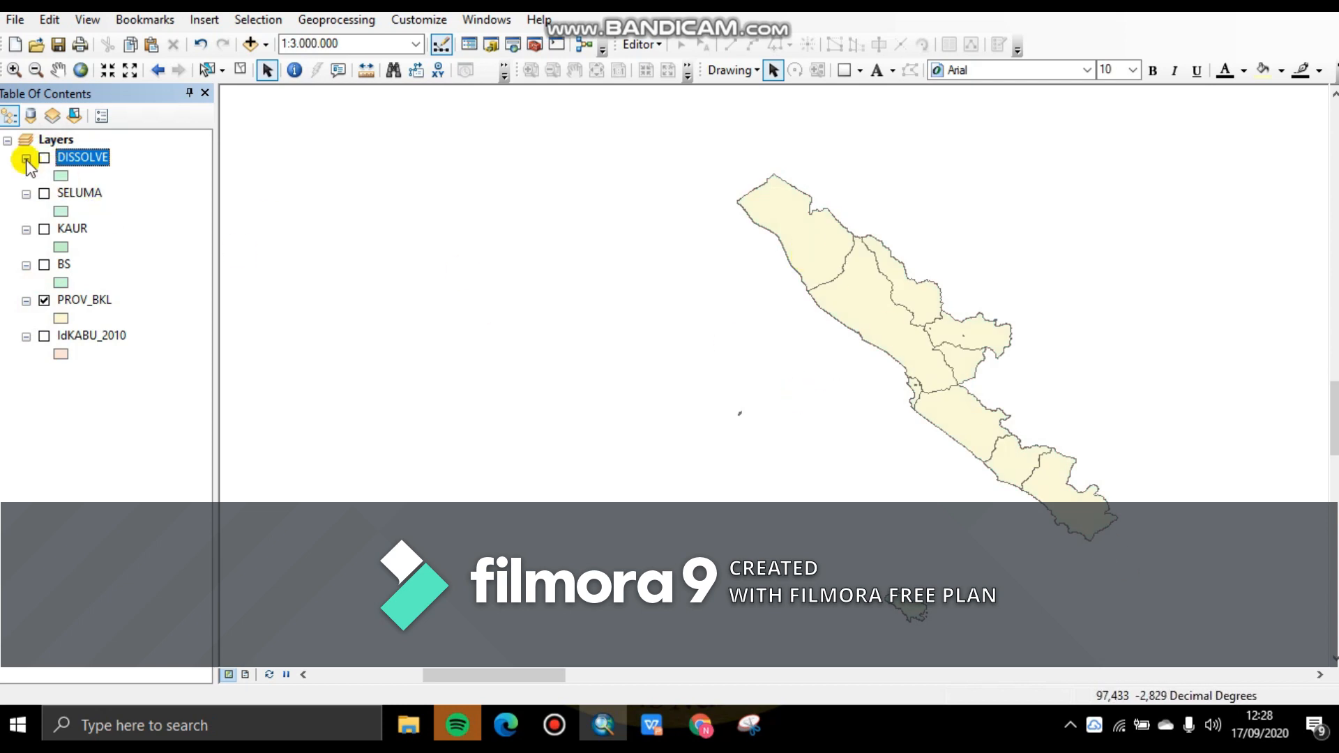
left_click(44, 158)
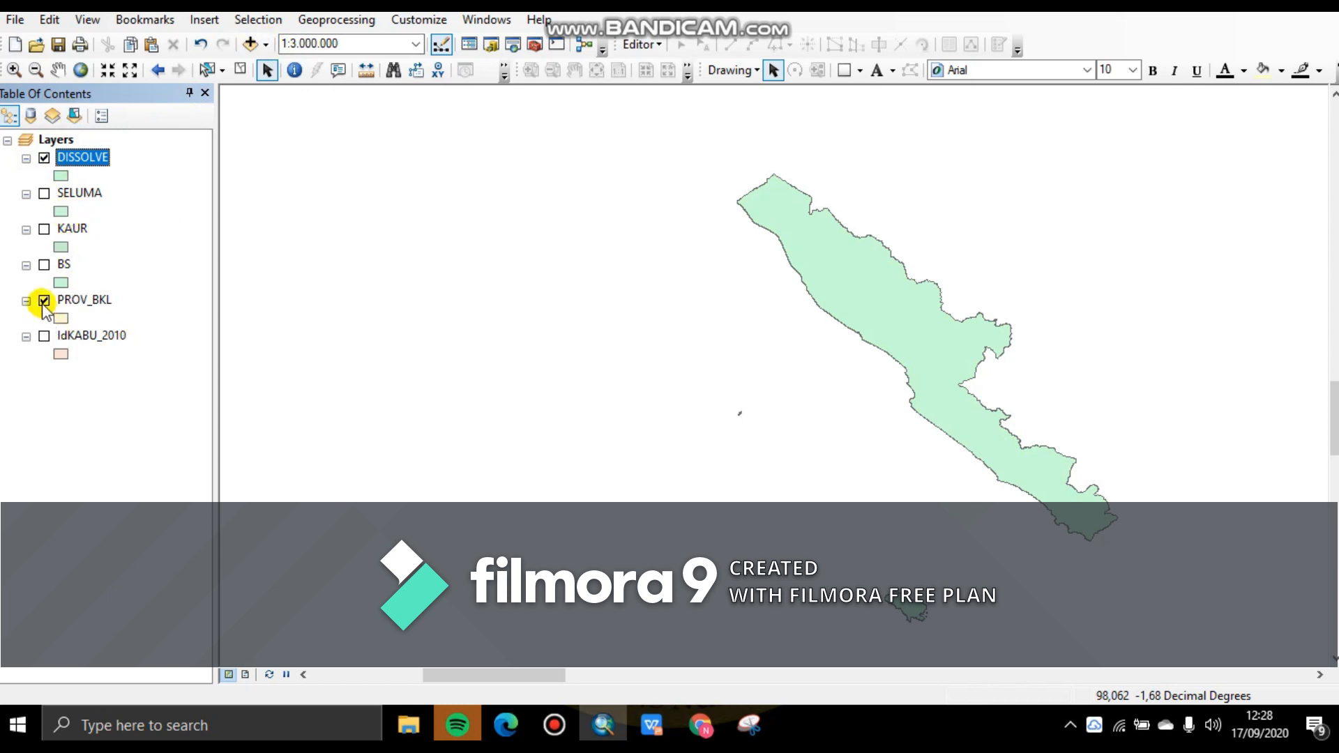
left_click(44, 157)
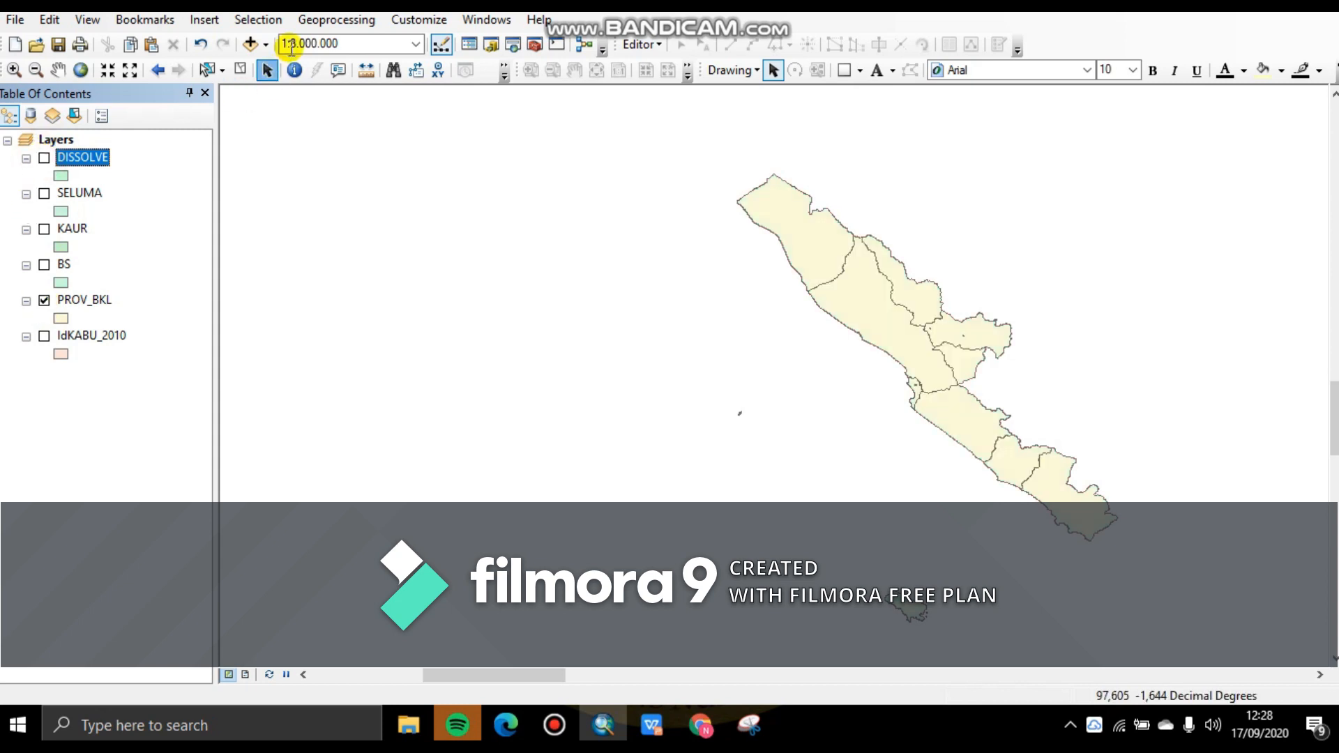
- Start the Erase tool from the Overlay analysis tools with PROV_BKL as input features and BS as erase features
left_click(322, 20)
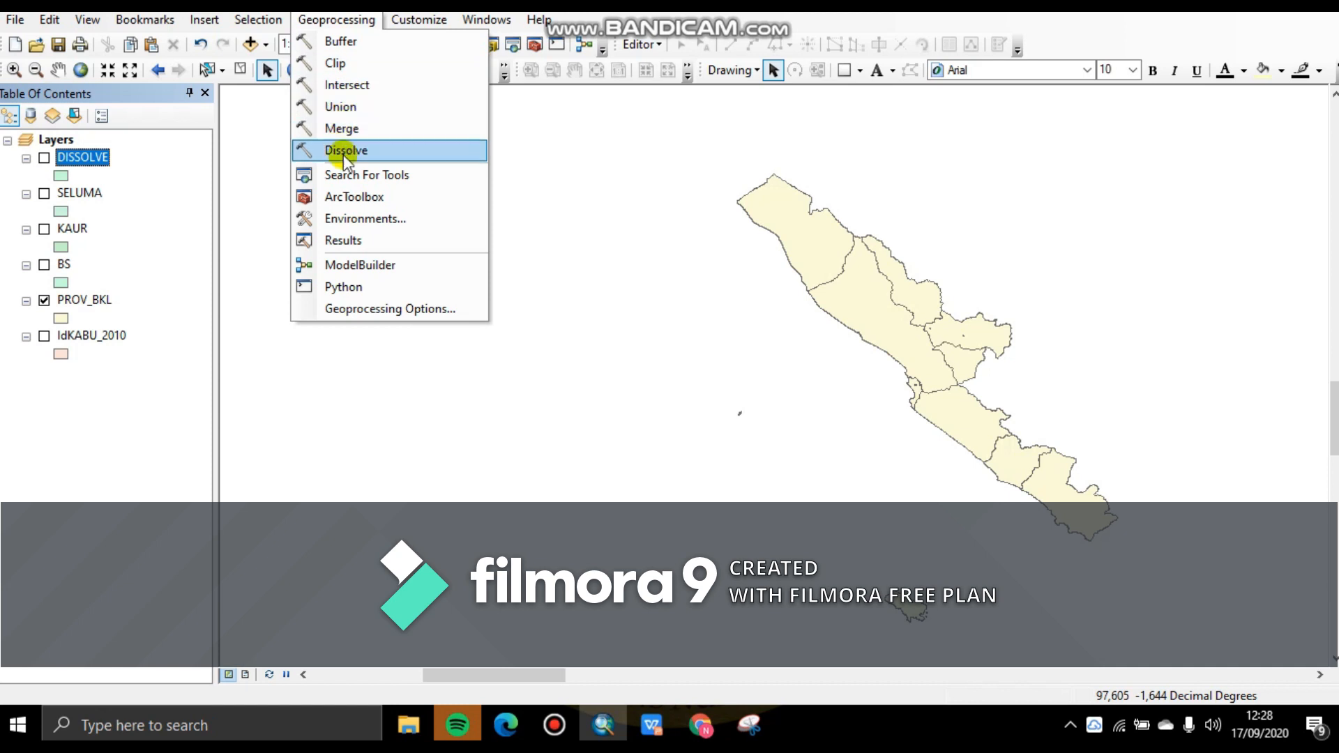
left_click(355, 197)
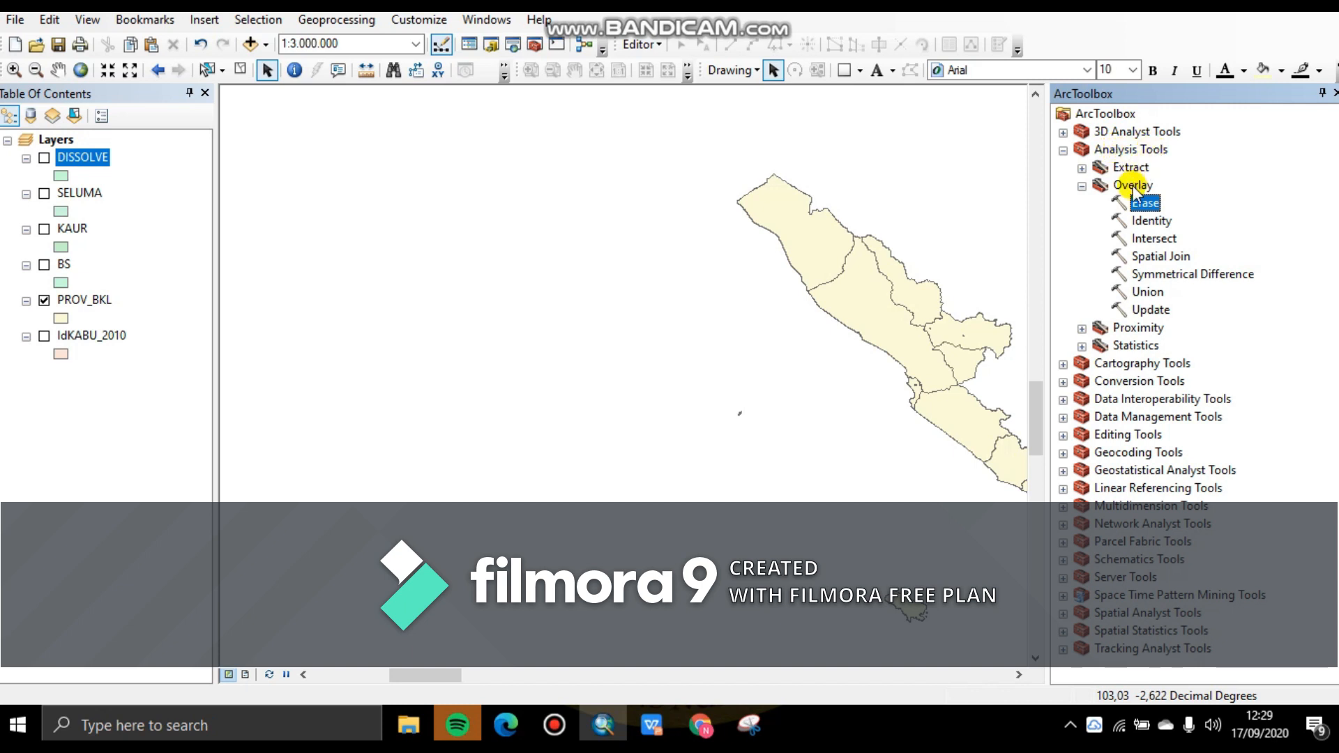
double_click(1142, 205)
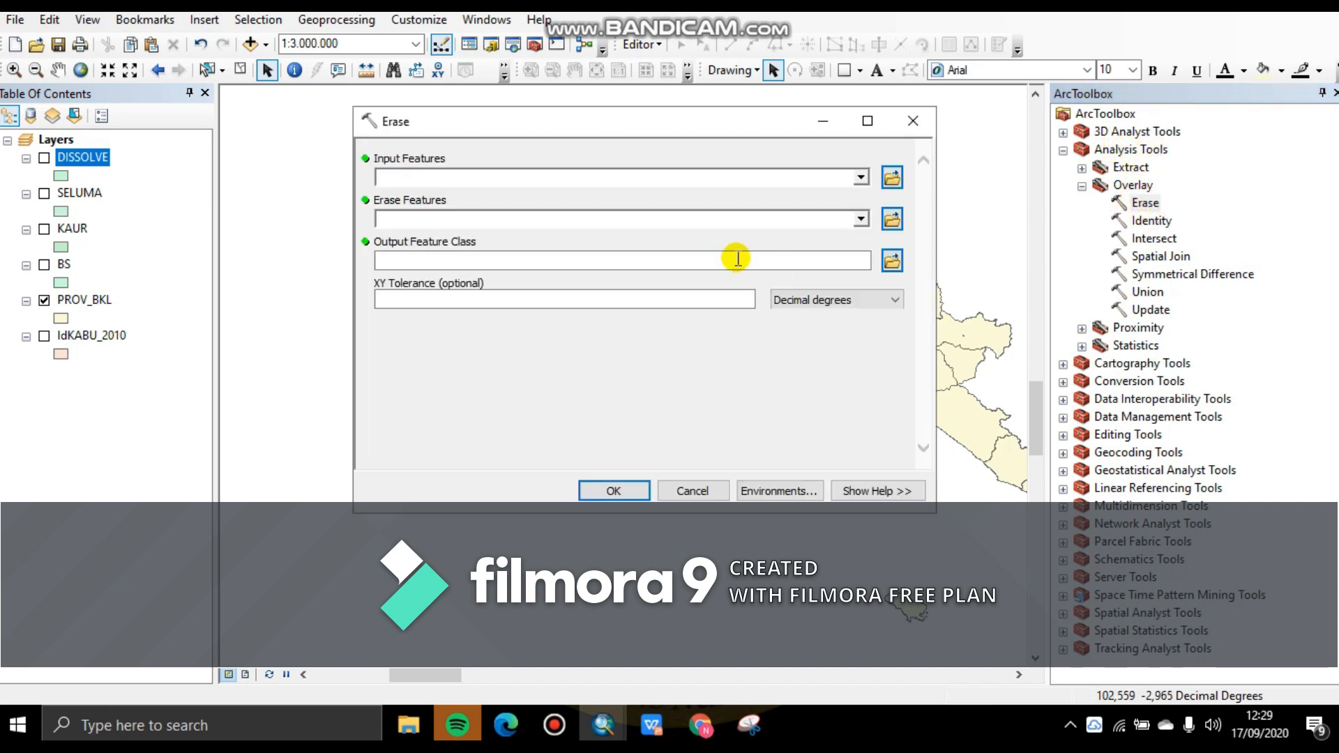
left_click(863, 178)
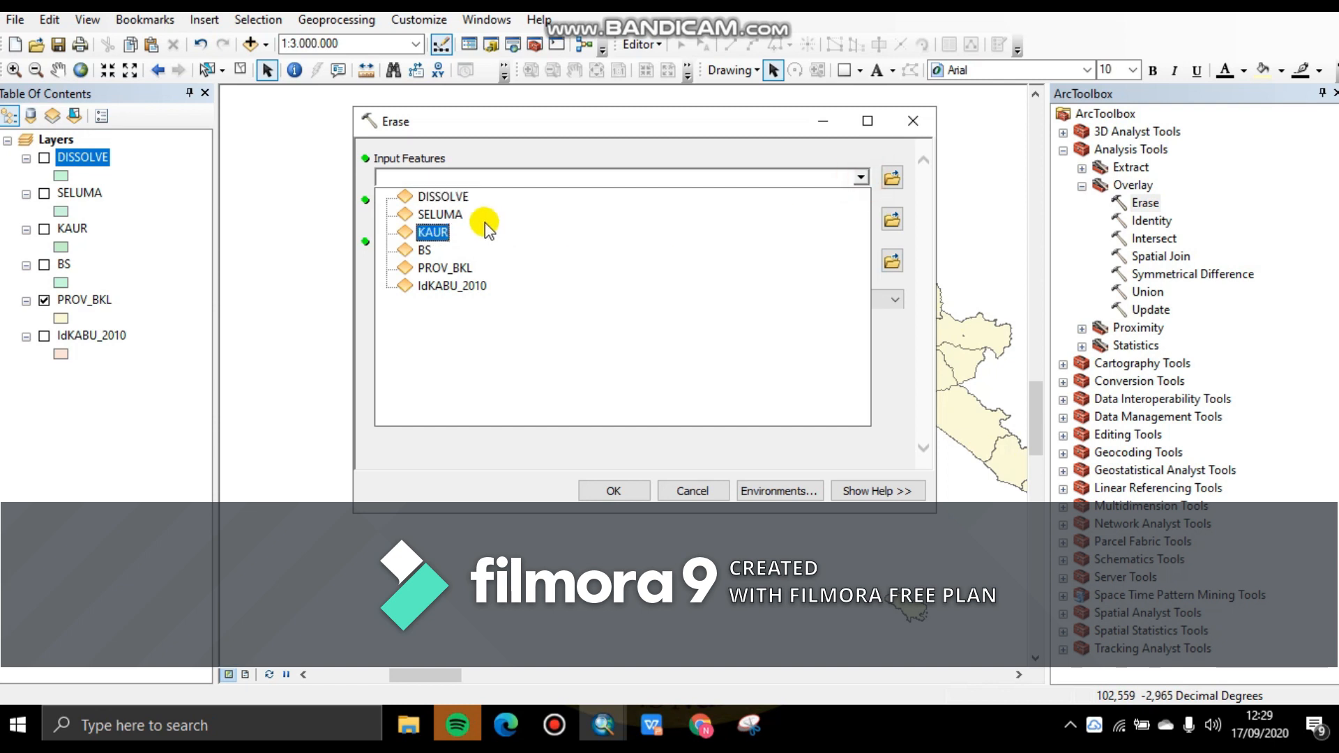
left_click(453, 268)
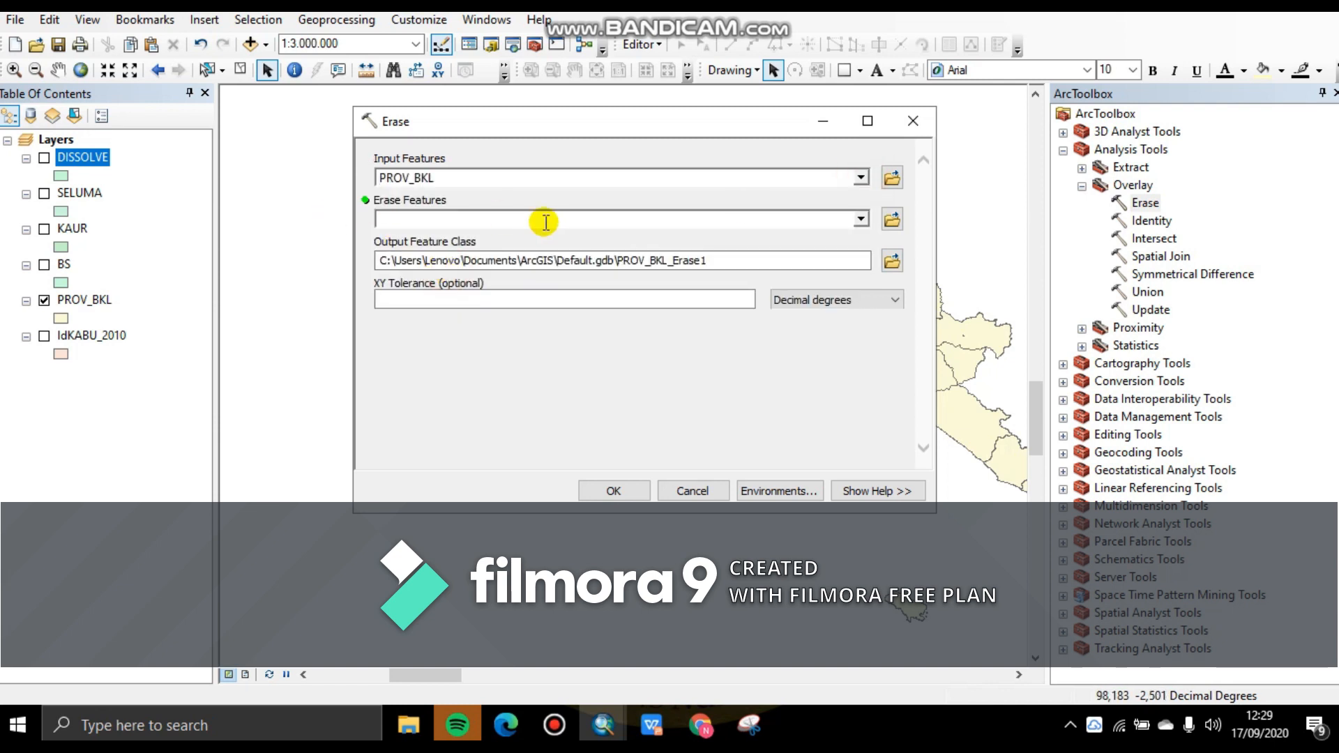
left_click(862, 220)
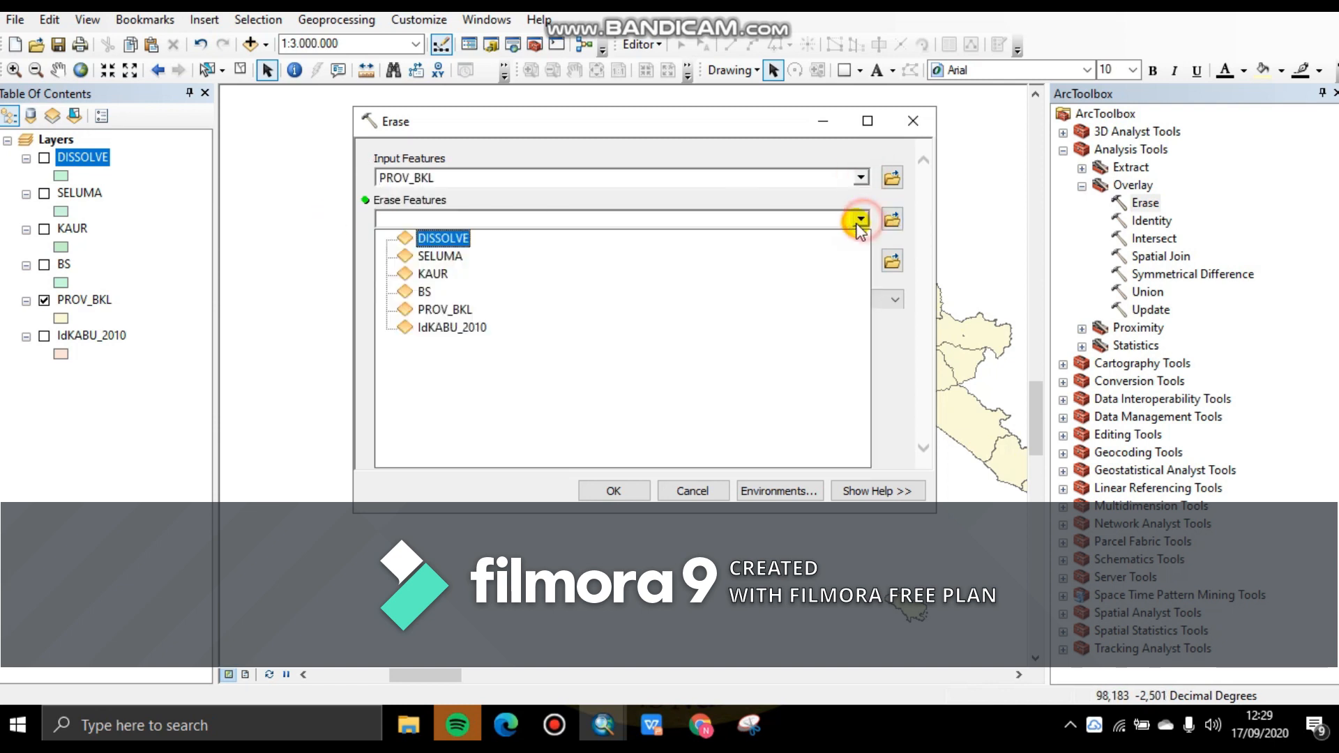
left_click(456, 293)
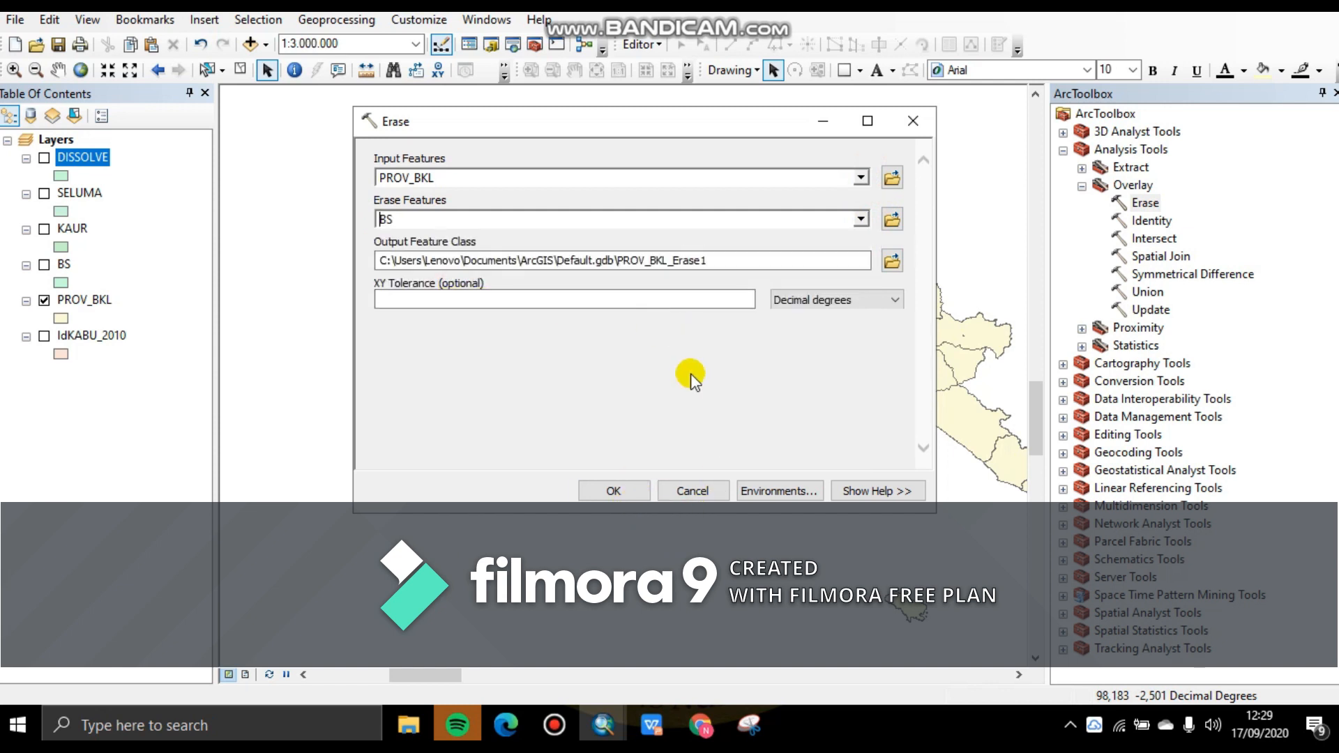
- Save the output feature class as ERASE in GEOPROC.gdb and run the Erase
left_click(890, 264)
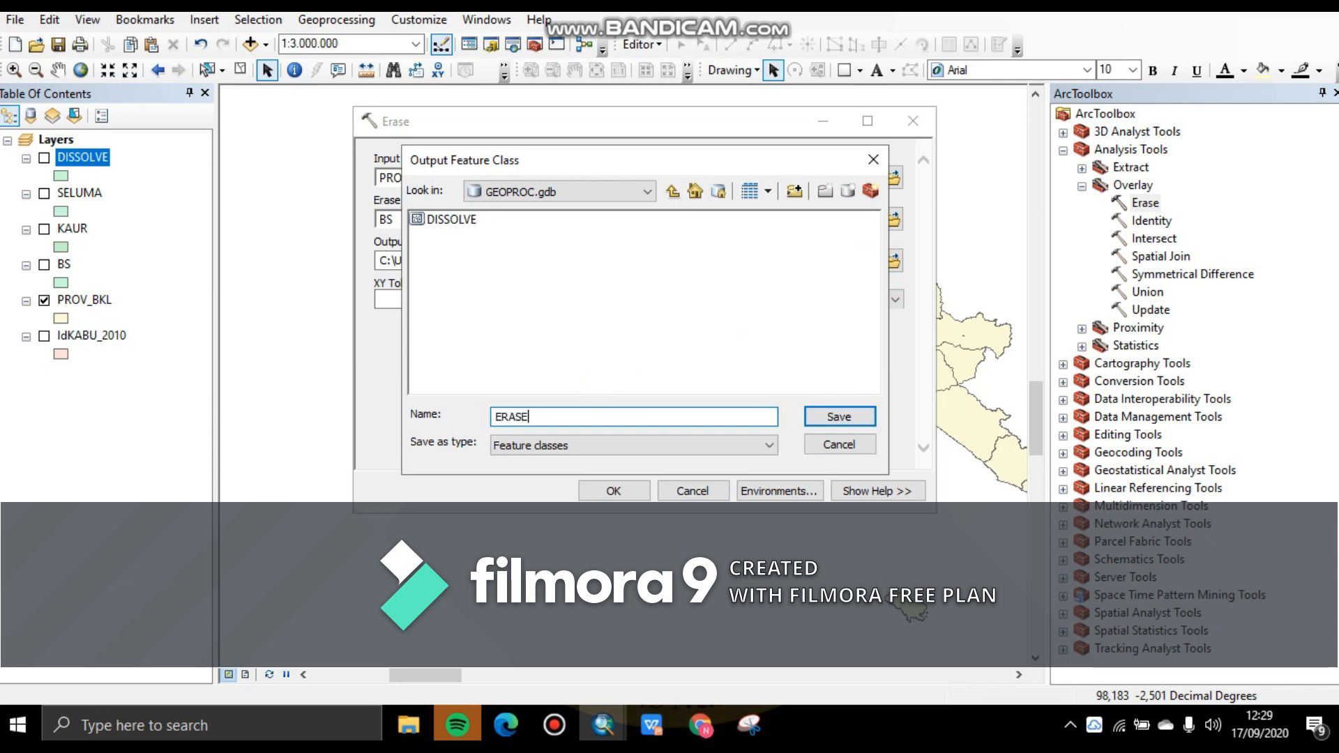
left_click(809, 417)
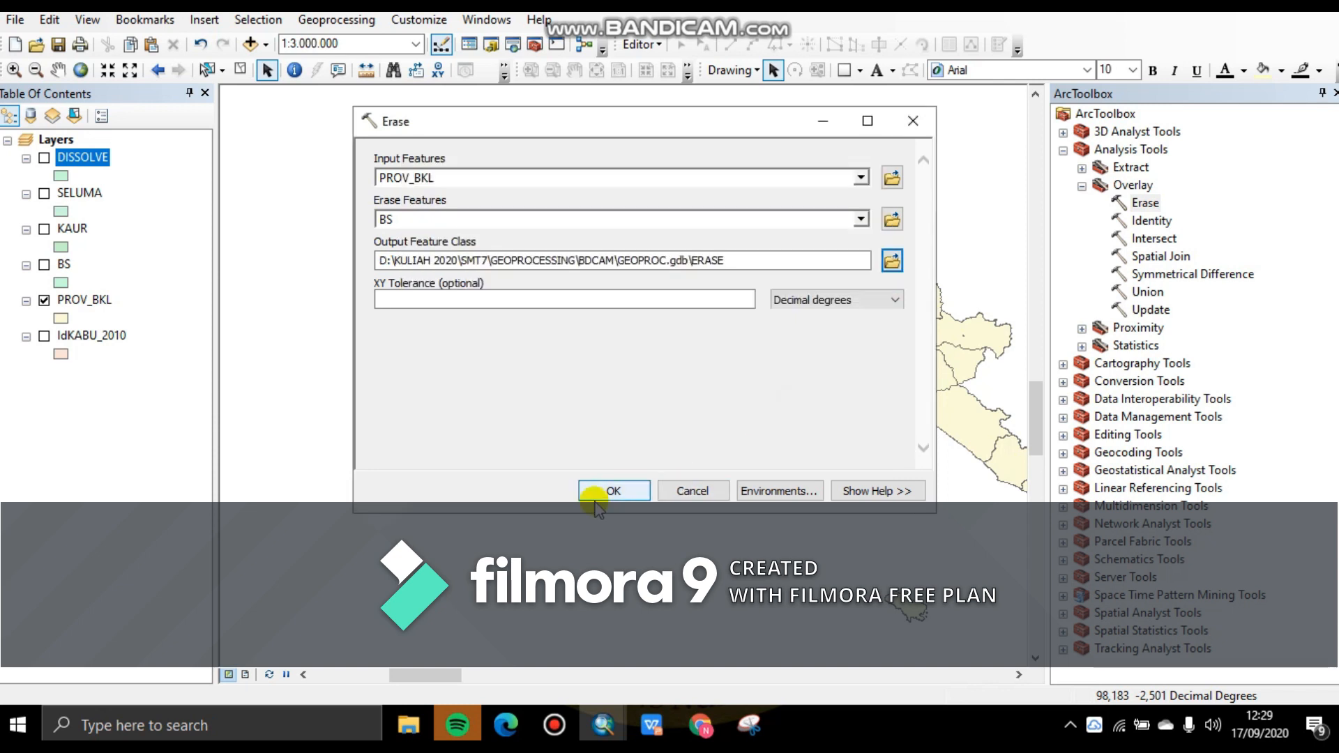
left_click(612, 490)
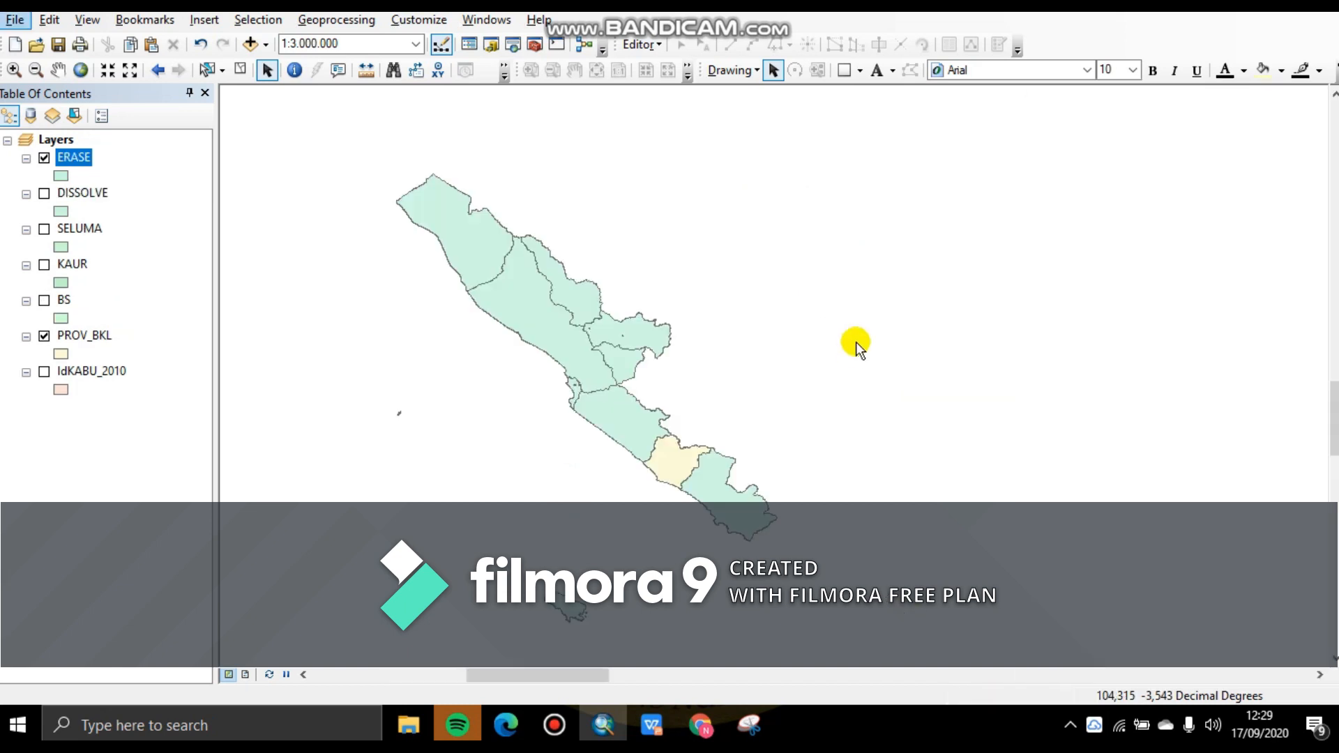
- Hide PROV_BKL to examine the ERASE layer on the map, and show PROV_BKL again
left_click(44, 336)
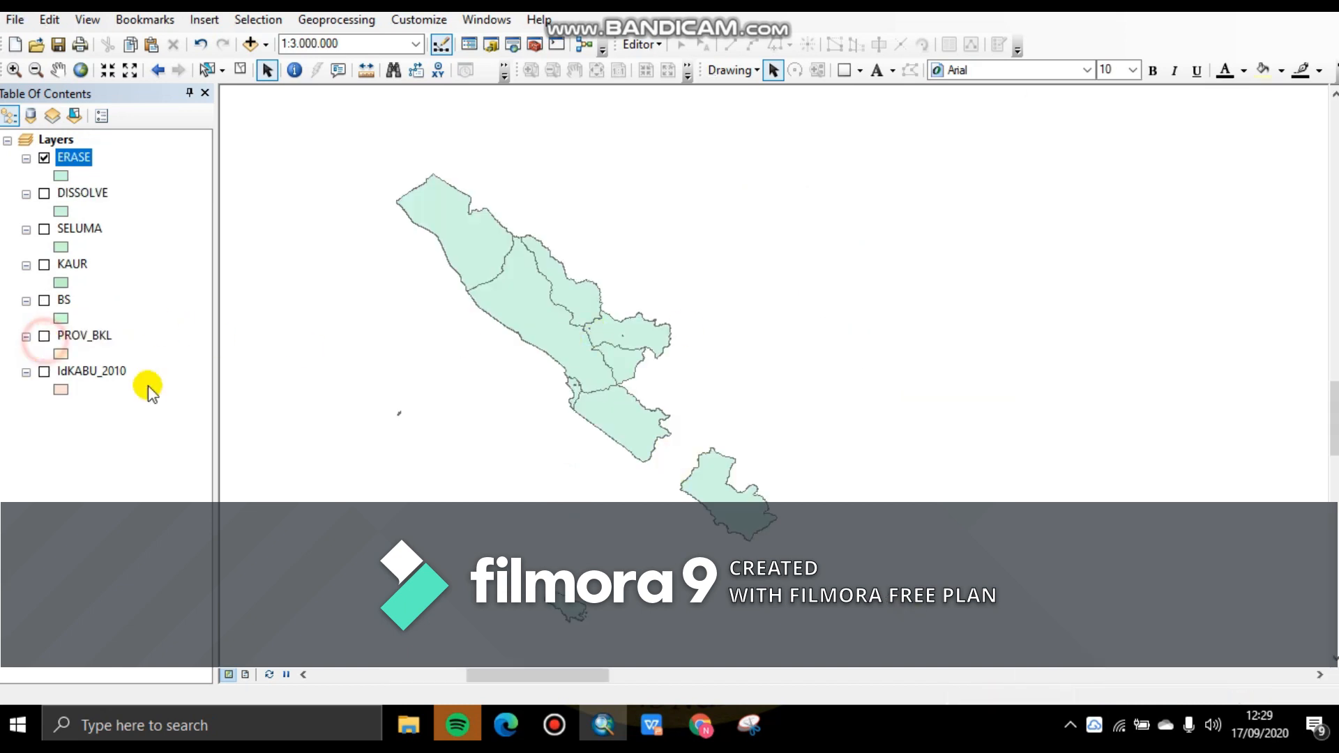
left_click_drag(457, 438, 571, 400)
scroll(591, 478, "down", 1)
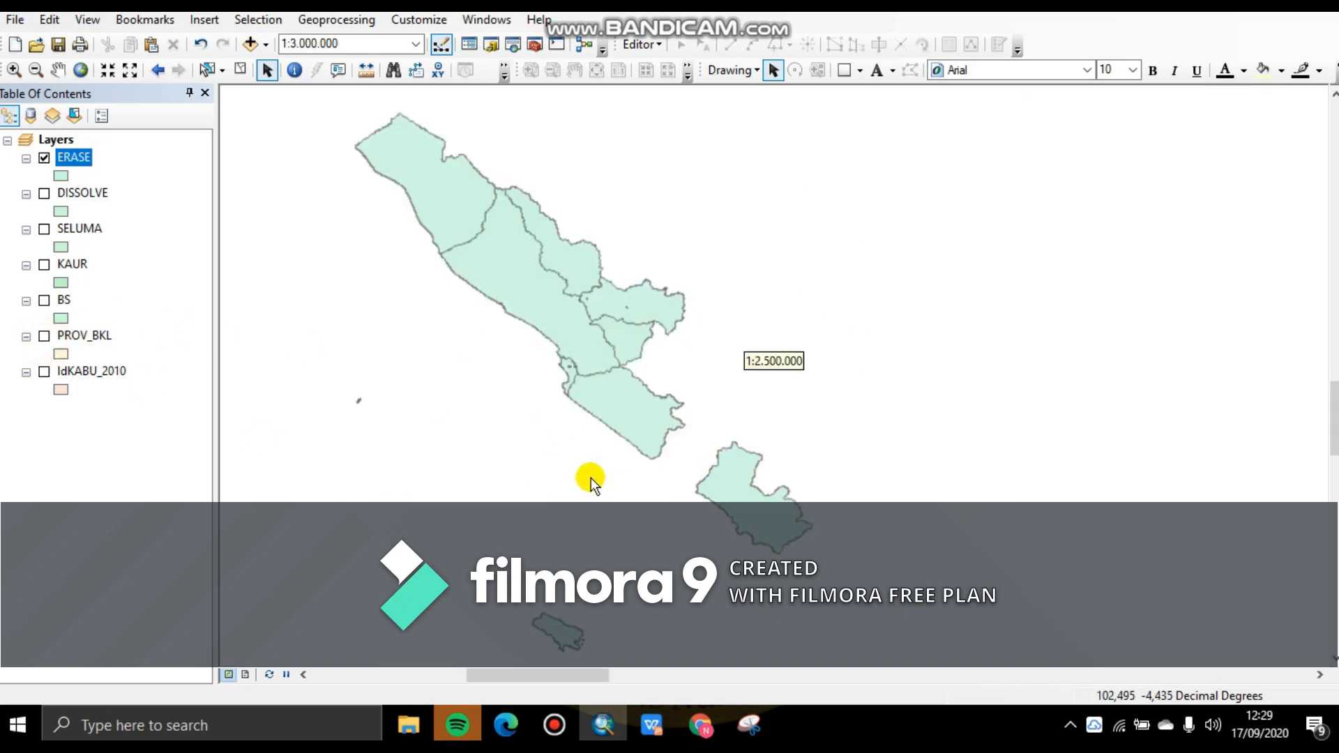
scroll(589, 488, "up", 1)
left_click_drag(548, 674, 532, 687)
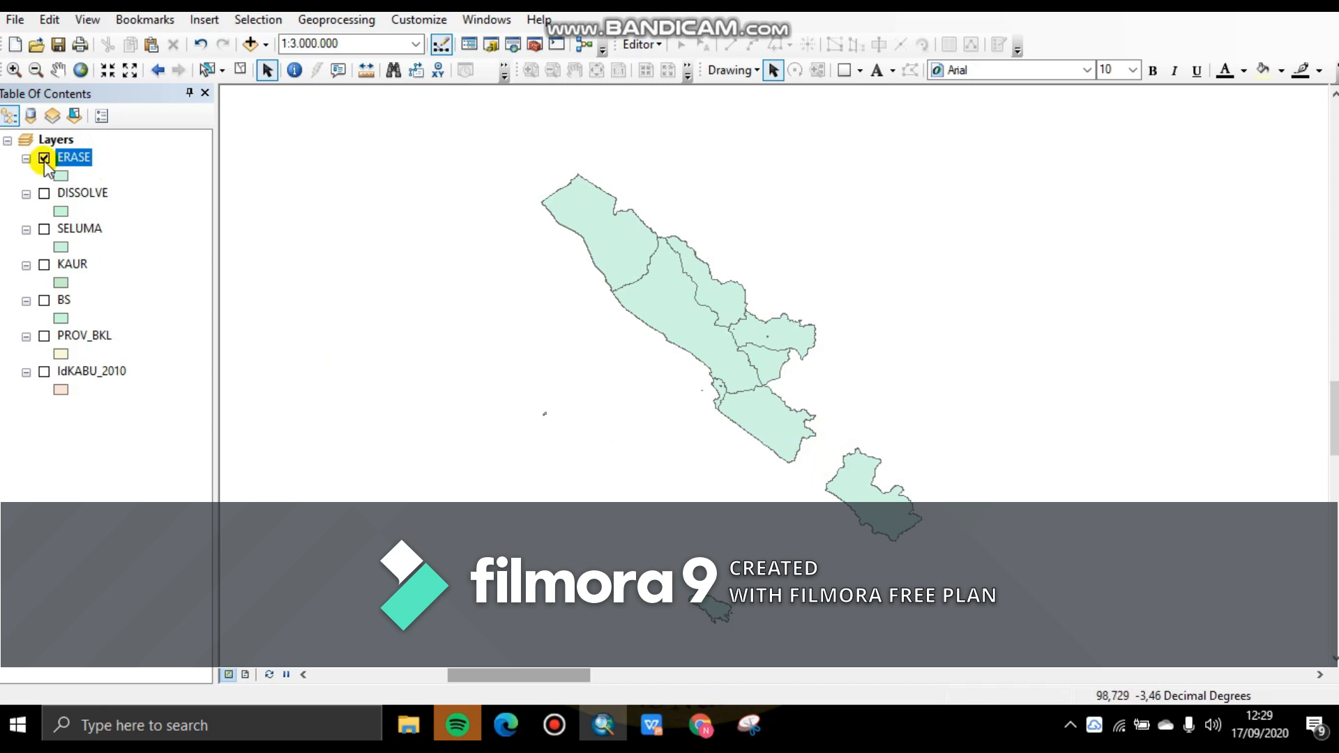
left_click(44, 336)
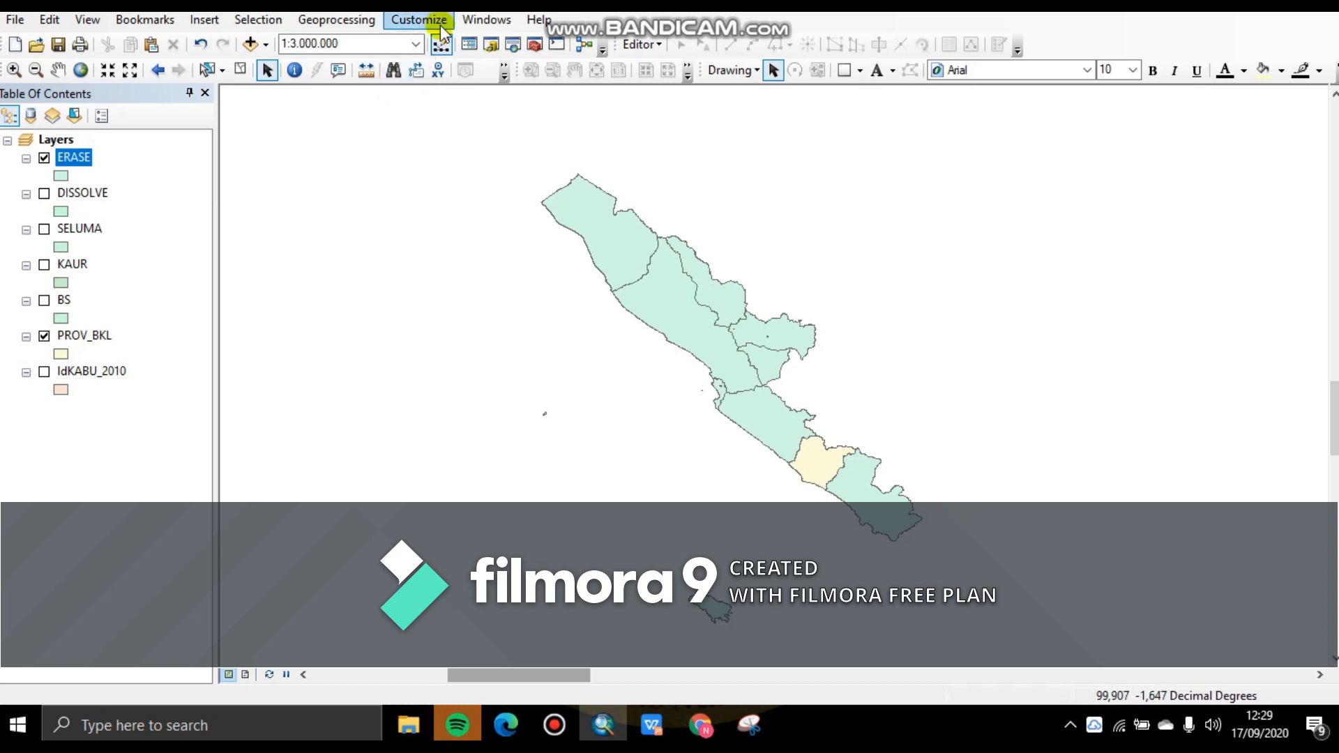
- Open the Catalog window and create a new folder named Batasan inside the BDCAM folder
left_click(485, 20)
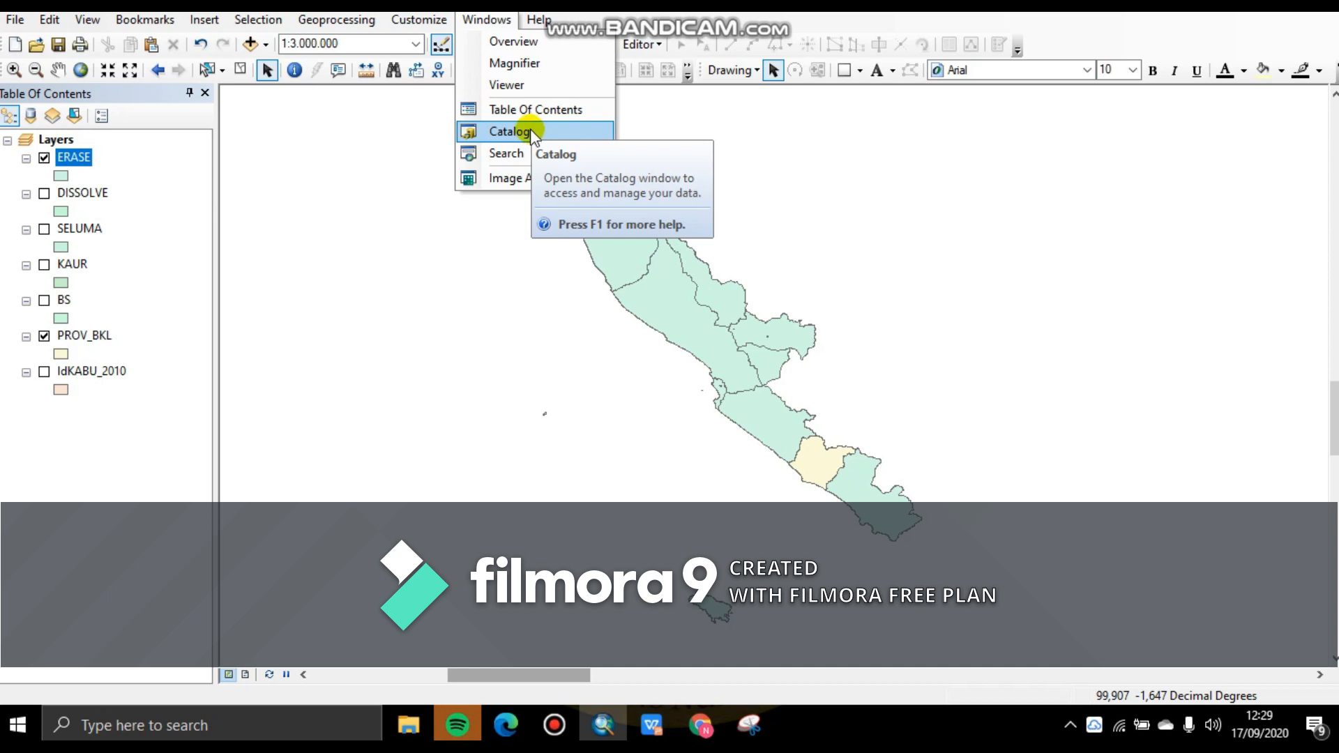
left_click(538, 144)
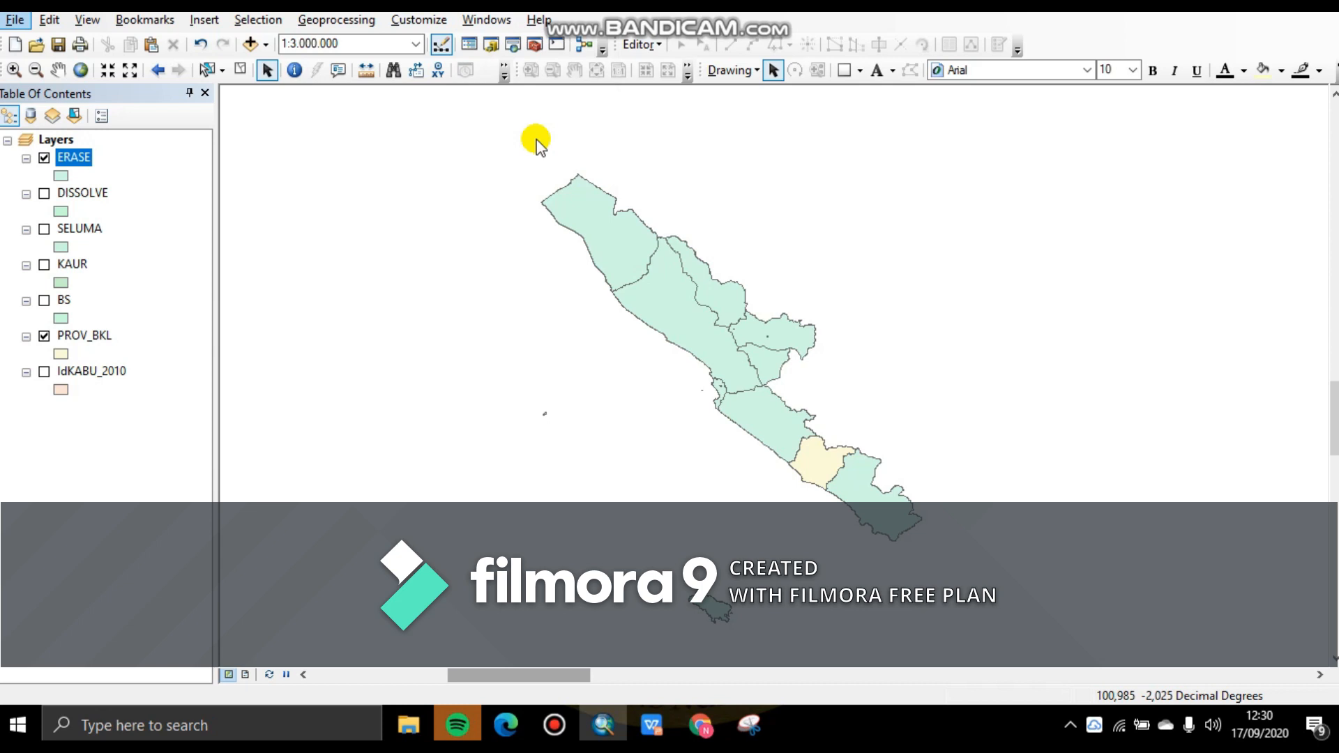
left_click(486, 19)
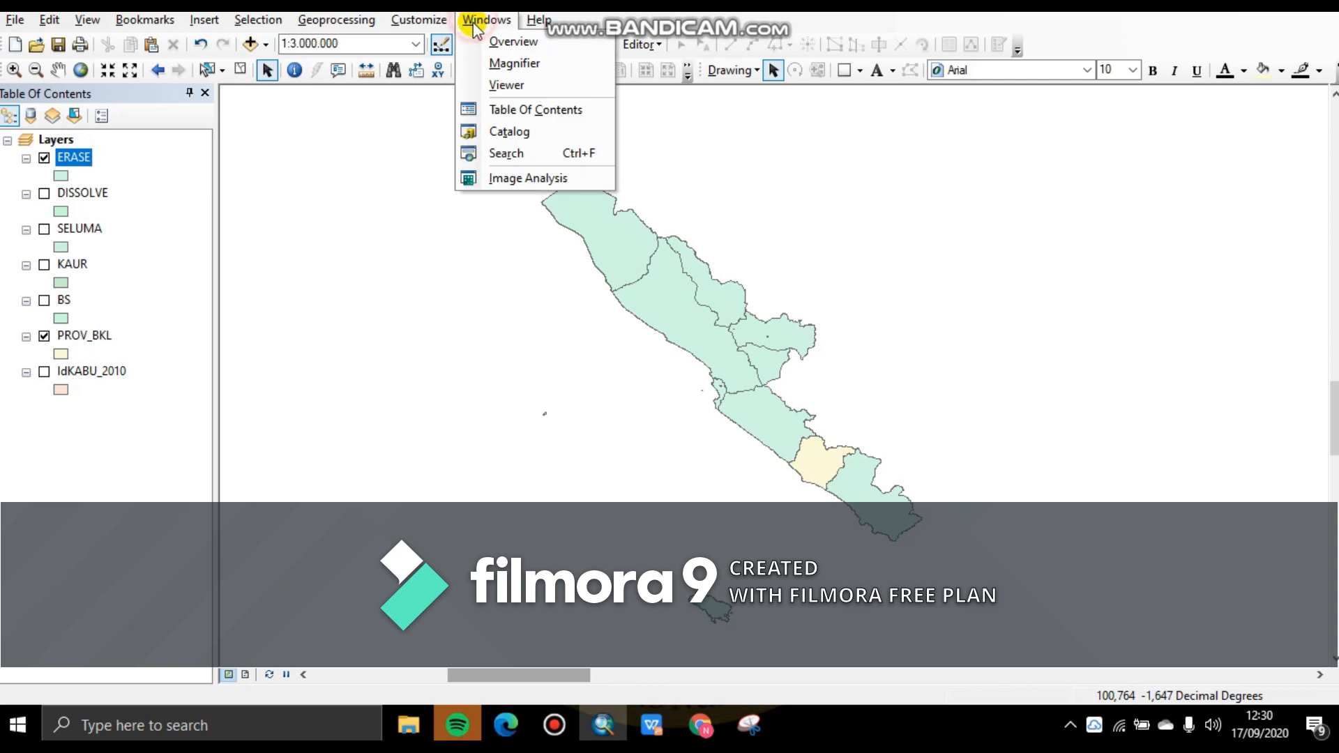
left_click(509, 133)
left_click(1213, 297)
right_click(1191, 296)
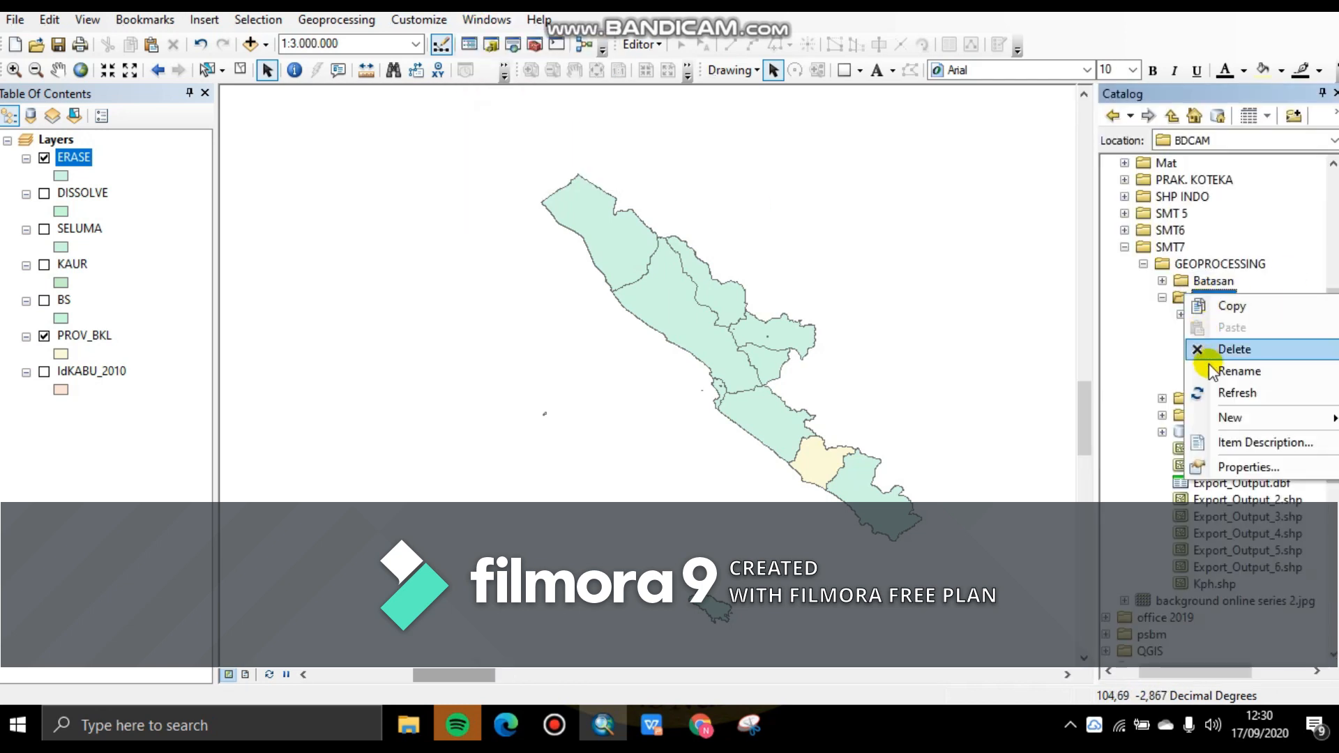
left_click(1002, 357)
type("B")
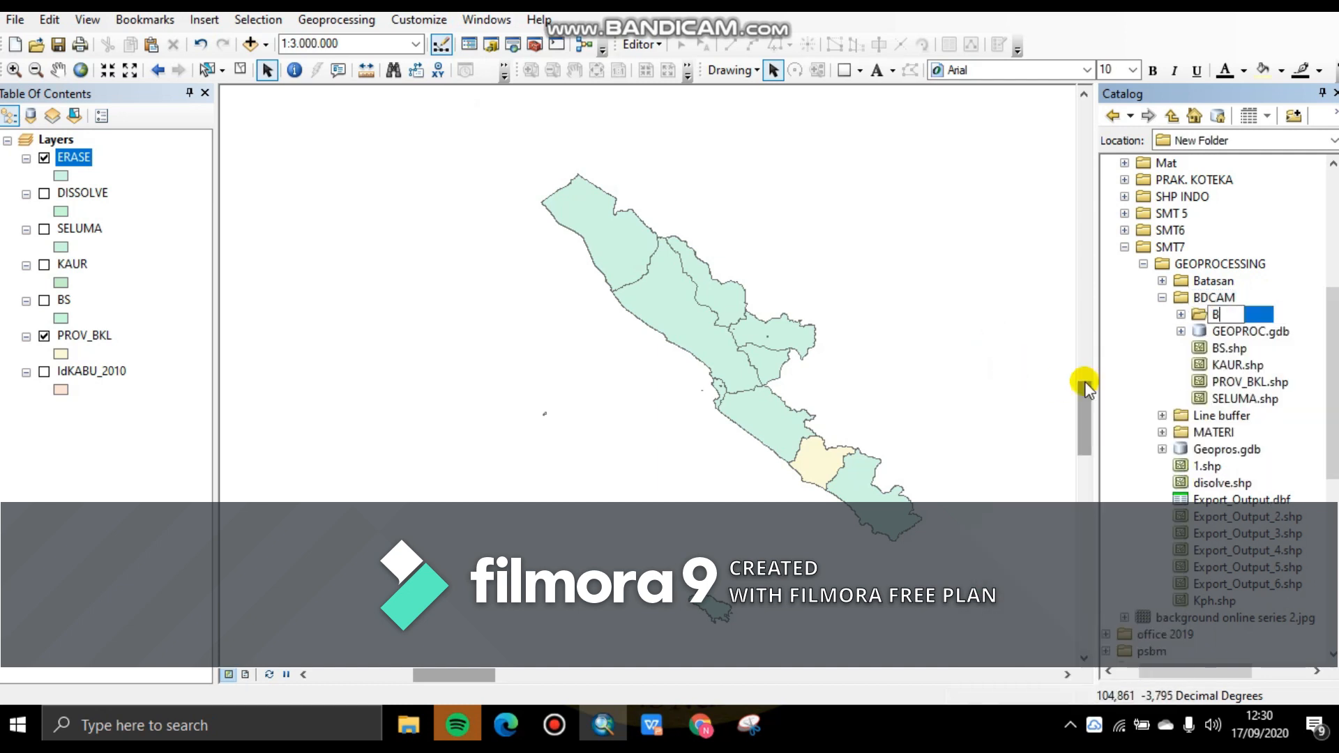
type("atasan")
key("Return")
- Start a new shapefile in the BDCAM Batasan folder, naming it Batasan and setting its feature type to Polygon
left_click(1250, 333)
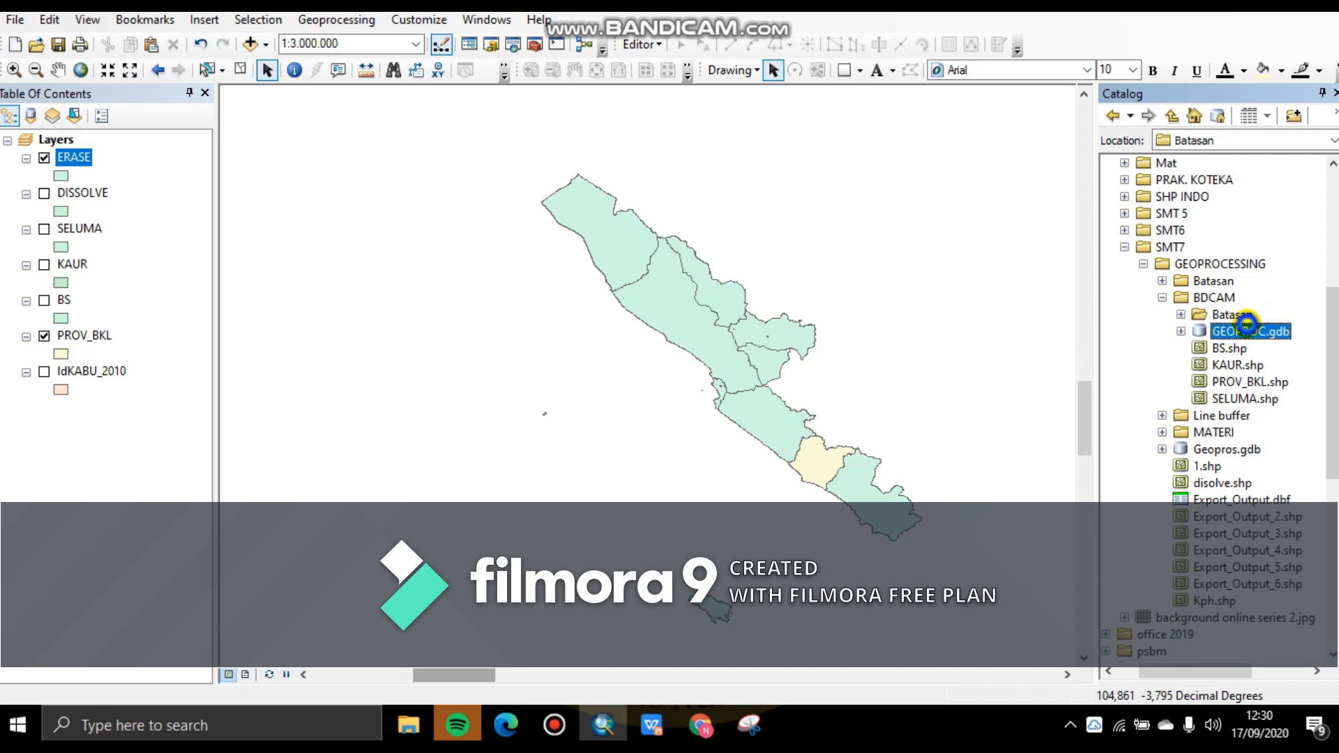
right_click(1248, 332)
left_click(1232, 315)
right_click(1231, 315)
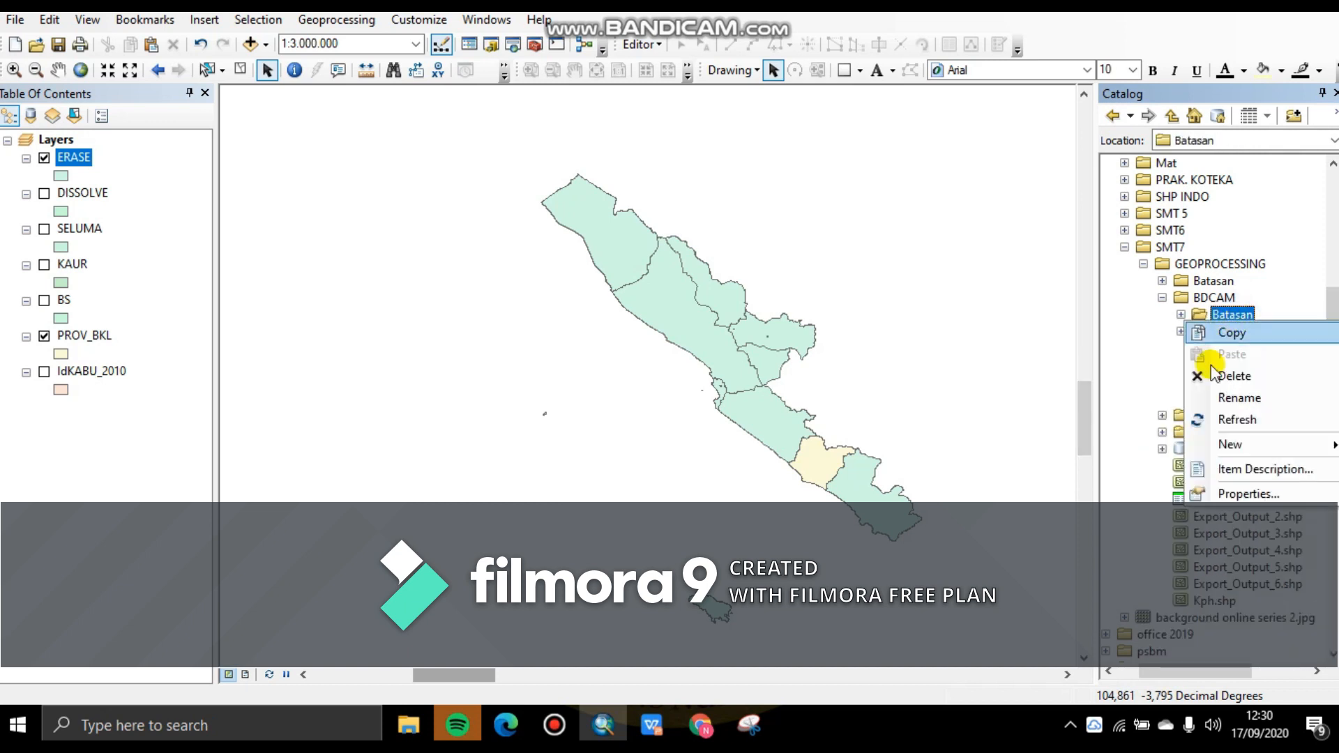
mouse_move(1230, 444)
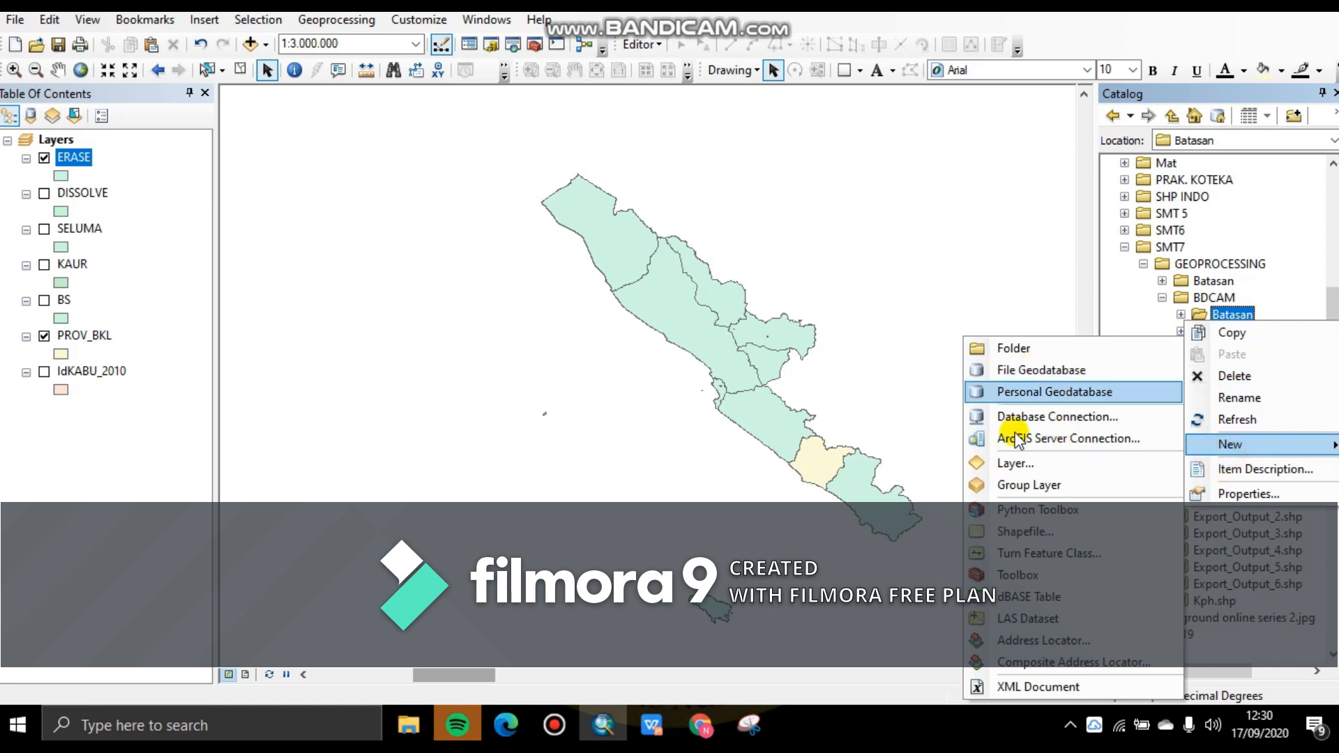
left_click(1007, 532)
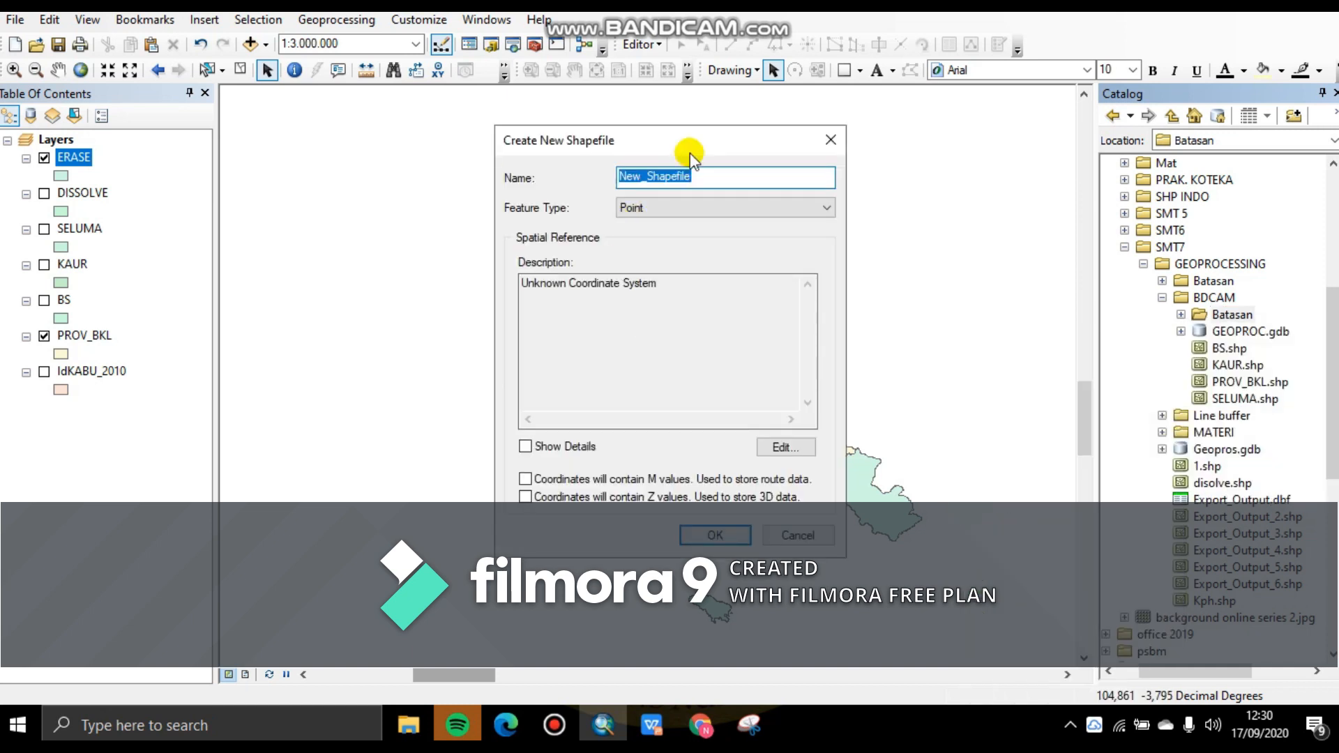
type("Batasan")
left_click(715, 207)
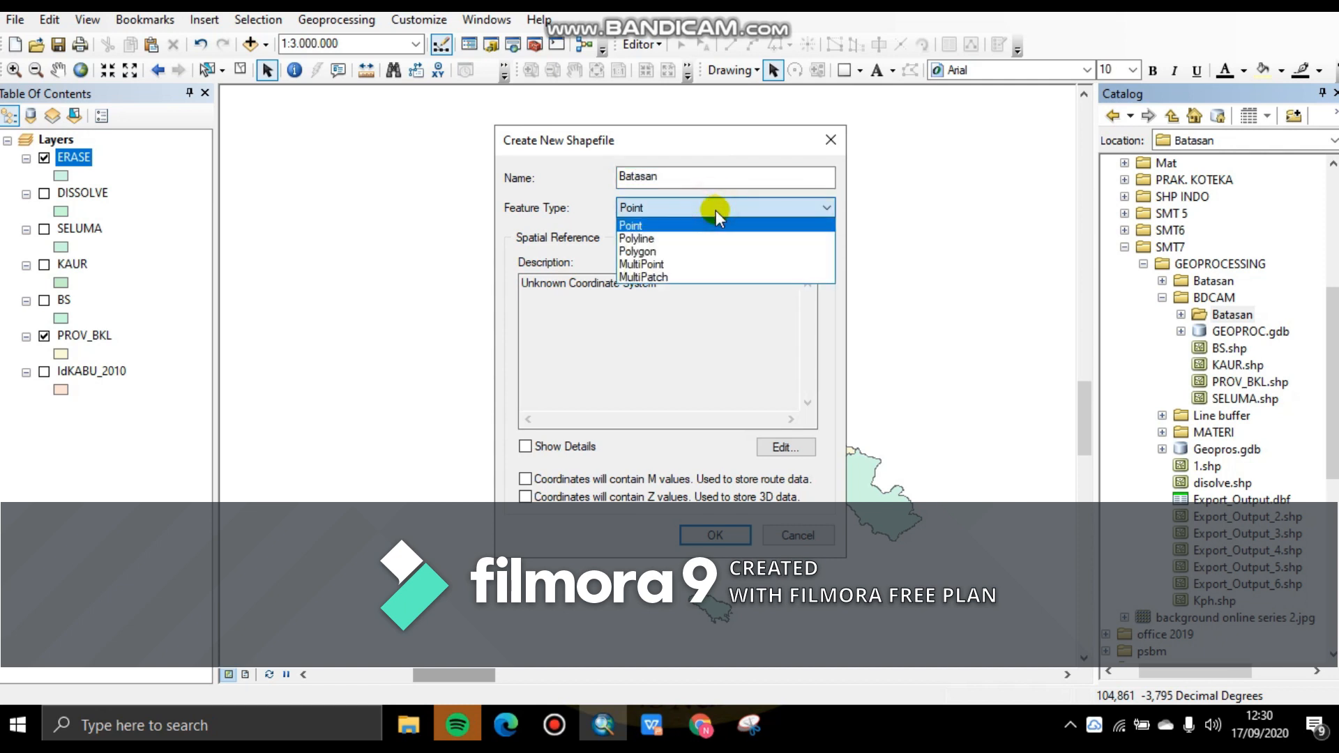
left_click(671, 238)
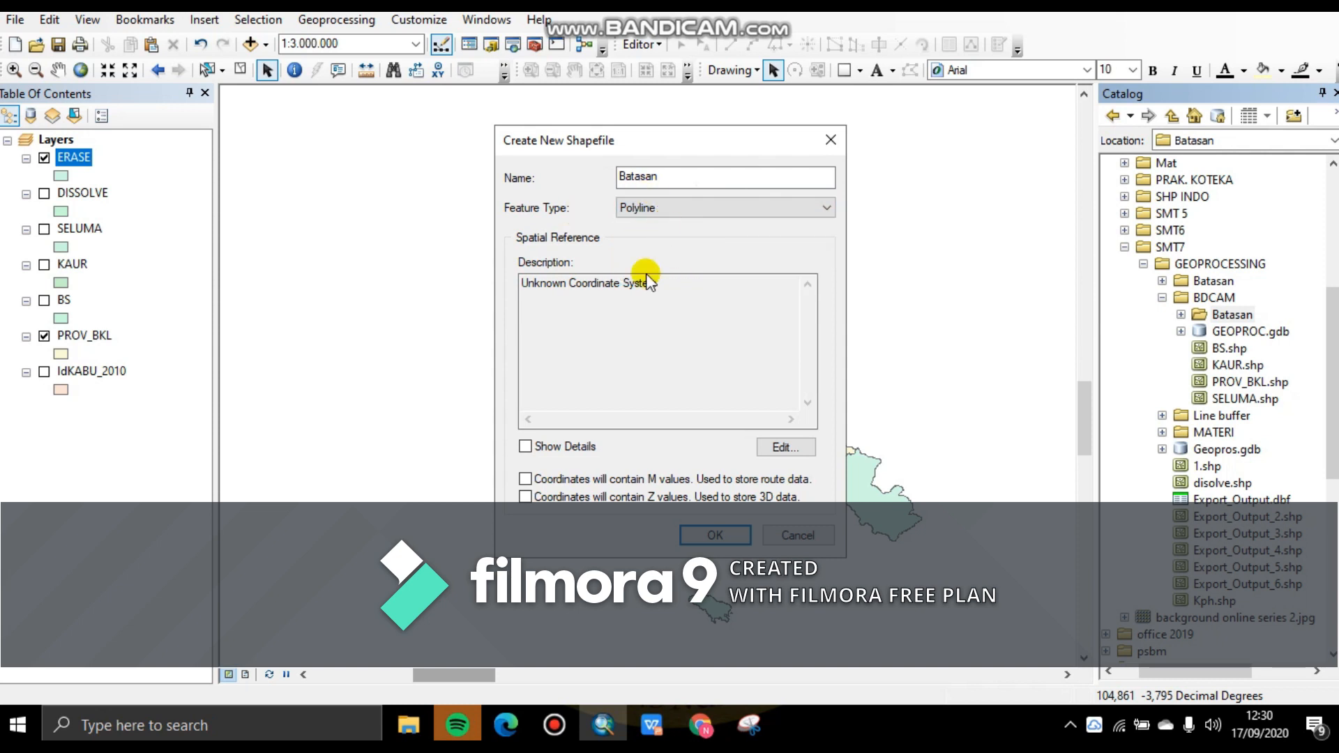
left_click(739, 220)
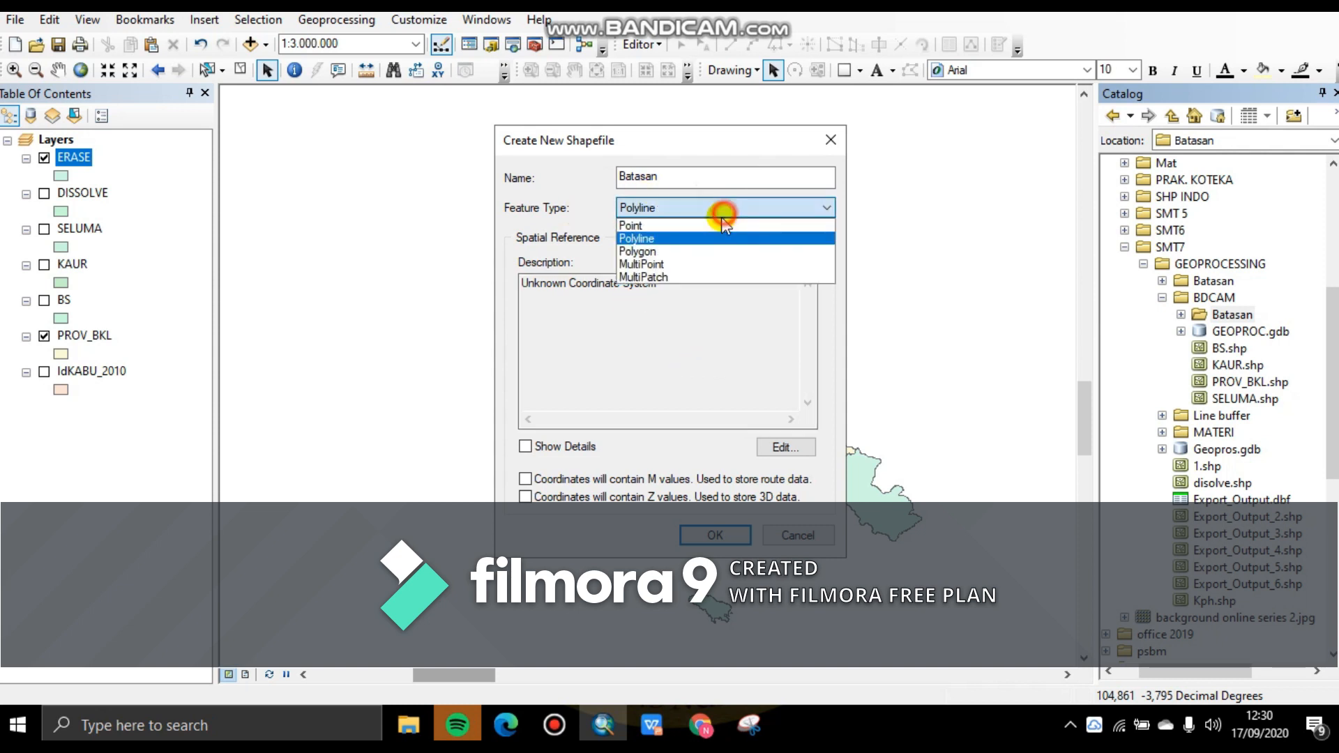
left_click(671, 250)
- Assign the WGS 1984 coordinate system to the new shapefile and create it
left_click(781, 447)
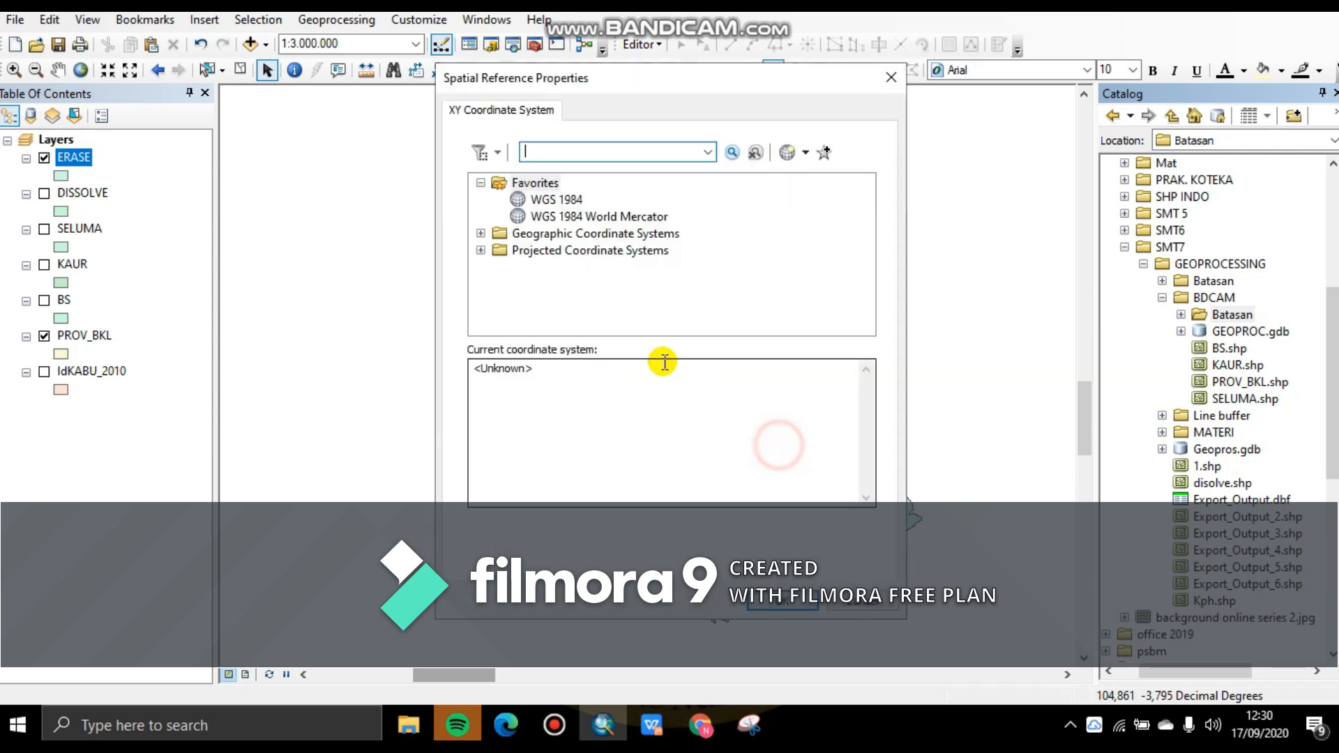
left_click(556, 200)
left_click(775, 604)
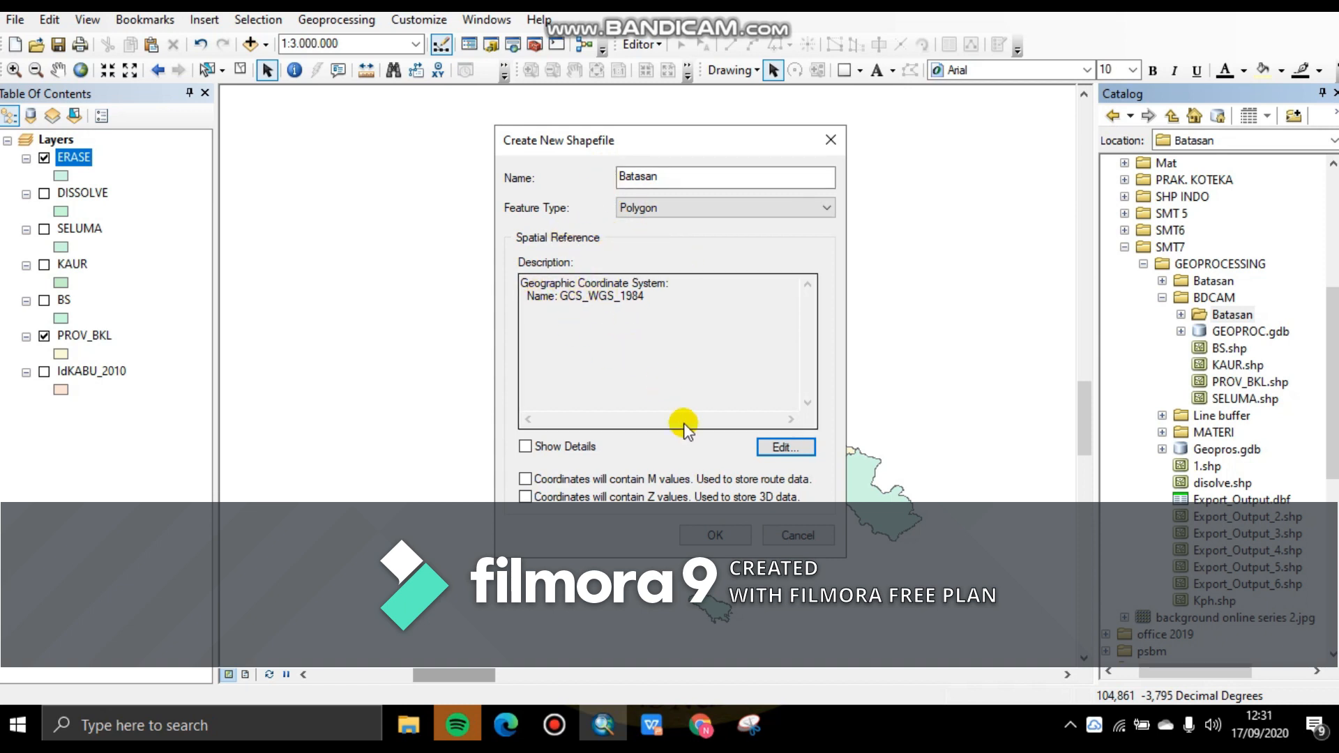
left_click(703, 543)
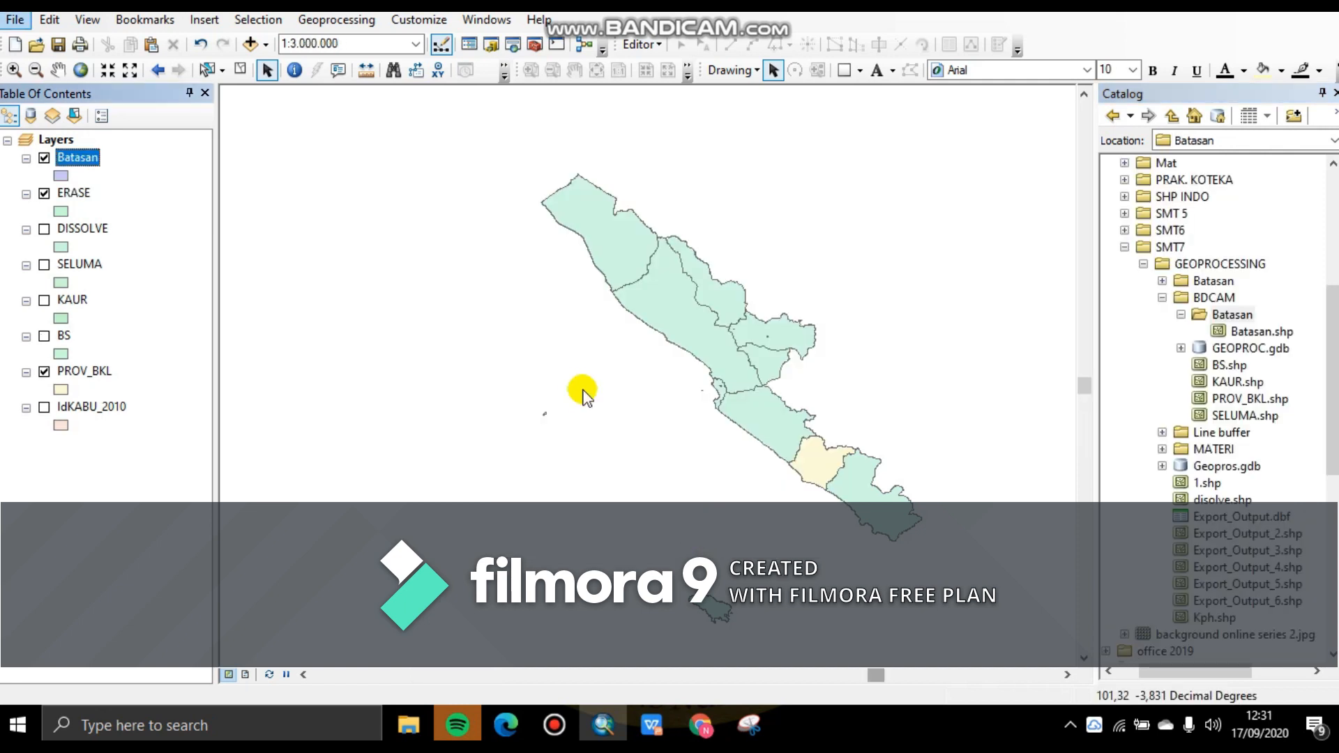
- Start an edit session on the Batasan layer and choose its Batasan template for creating features
left_click(648, 44)
left_click(681, 63)
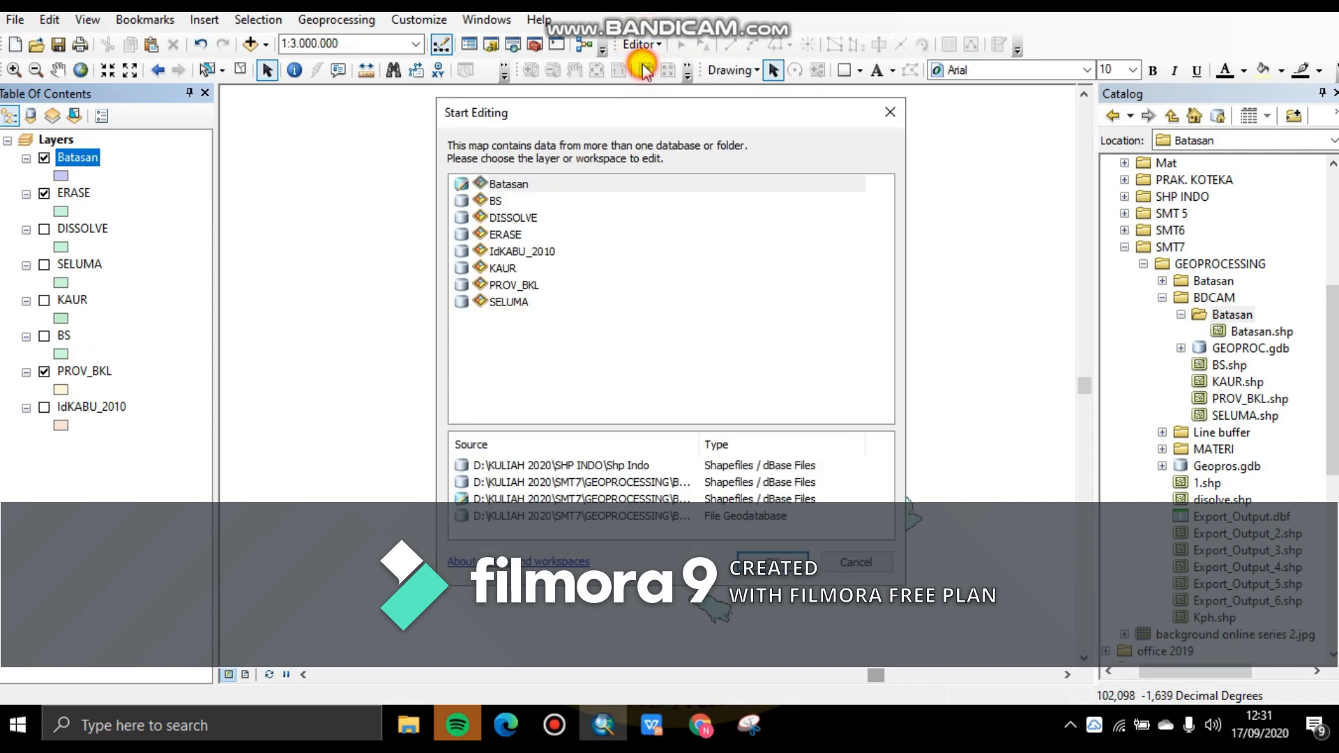
left_click(522, 185)
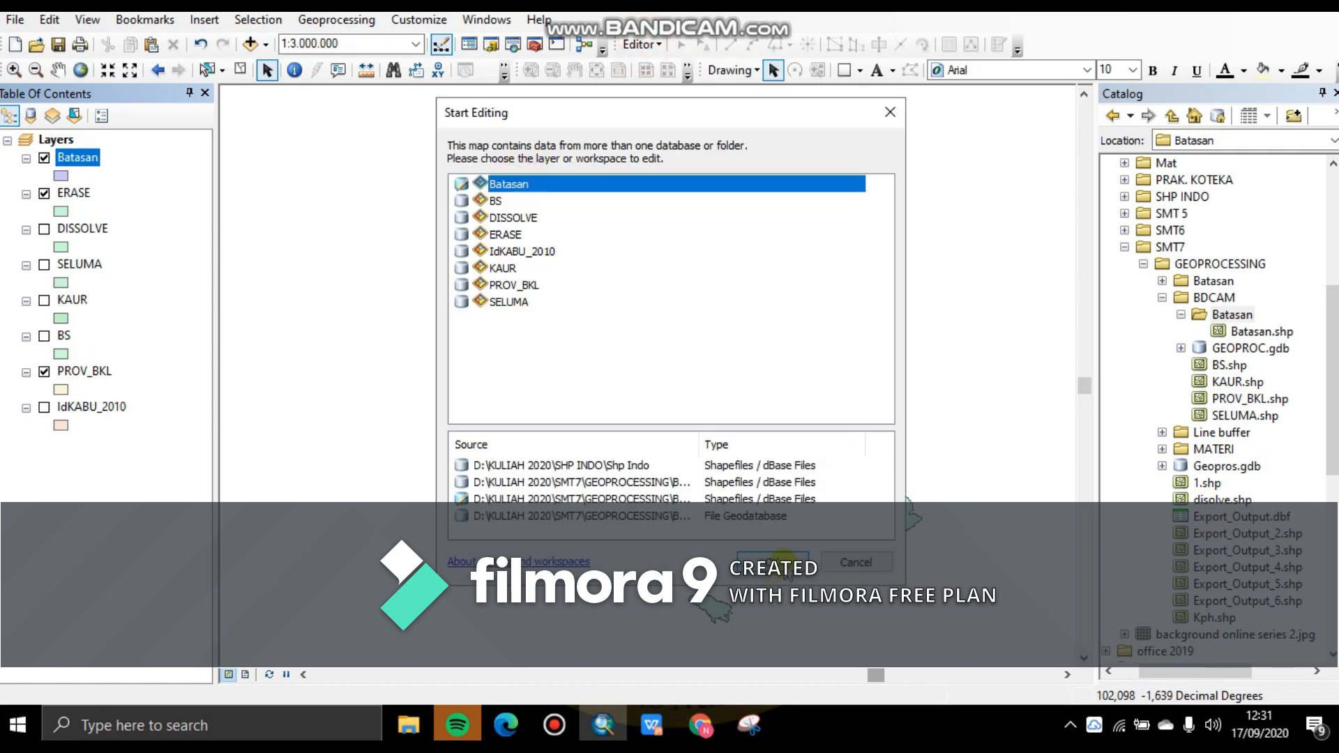
left_click(781, 562)
left_click(998, 44)
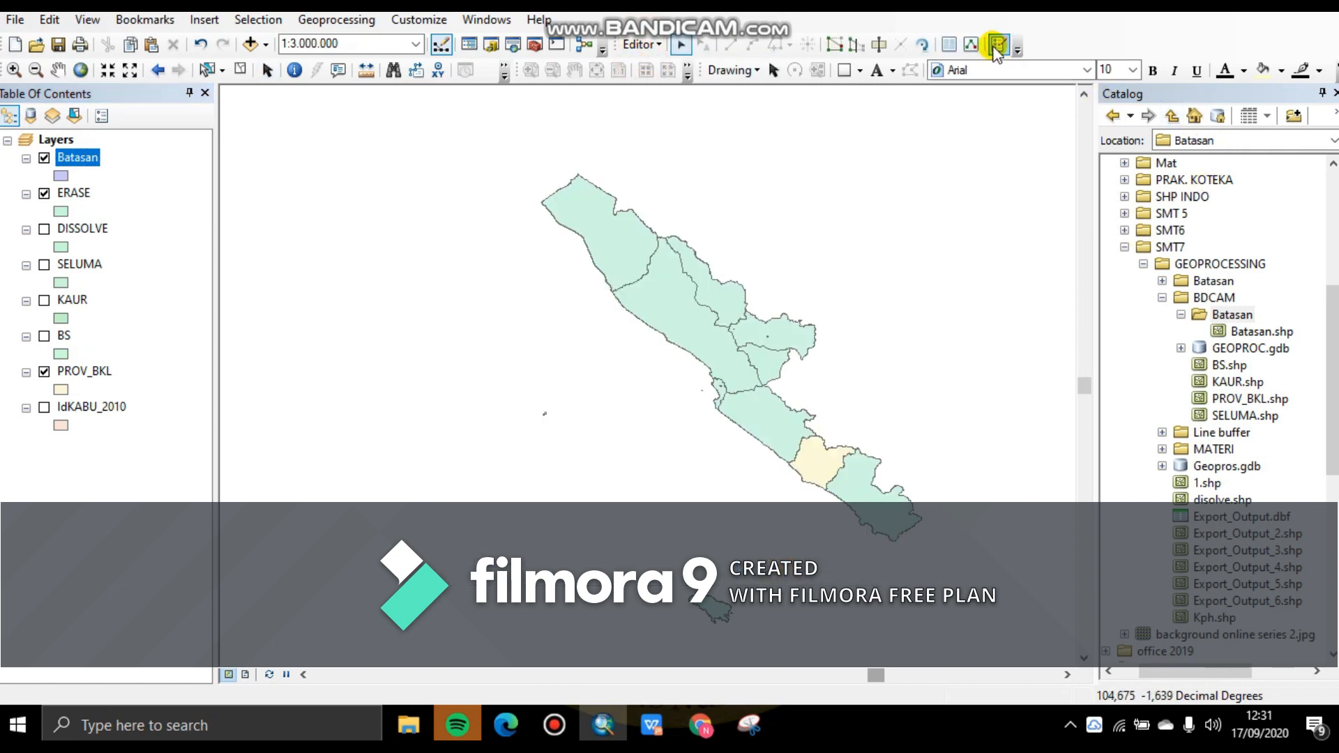
left_click(1116, 178)
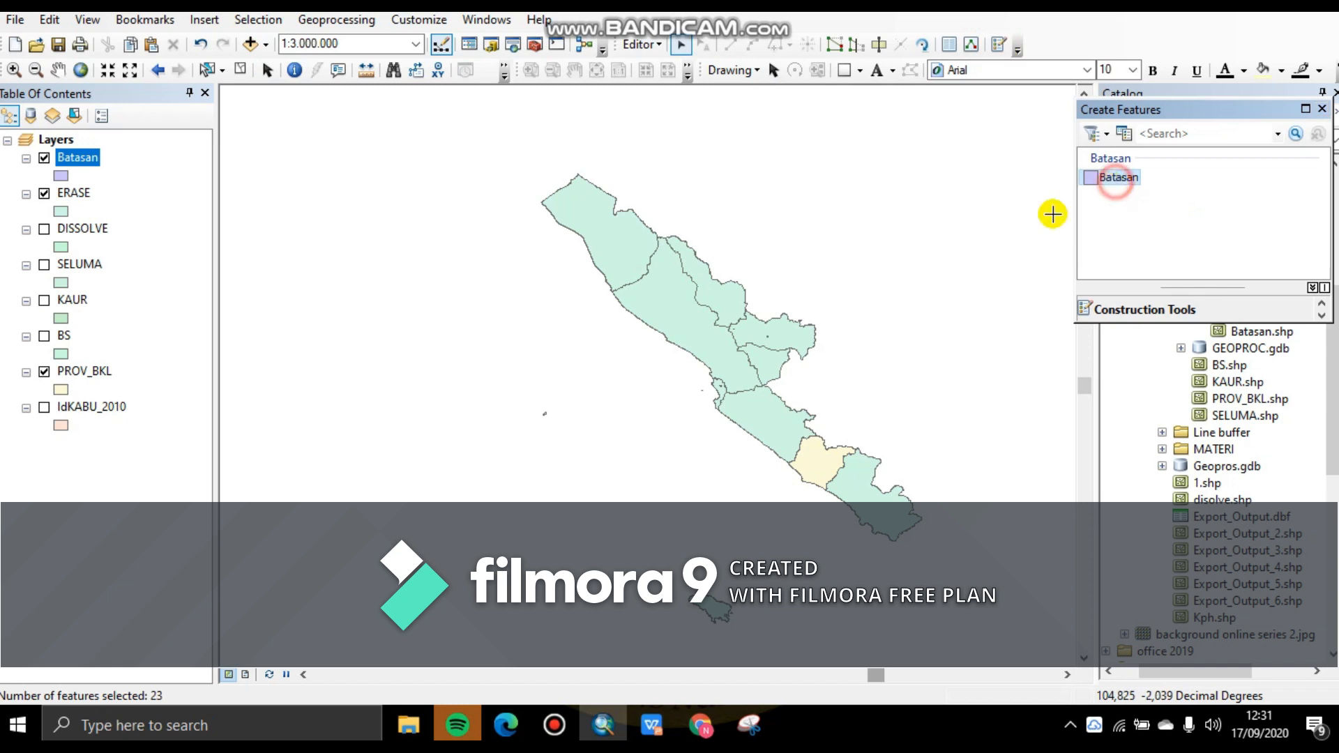
- Draw a six- or seven-vertex elongated Batasan polygon across the erased southern district and into both neighbouring districts
scroll(845, 403, "down", 2)
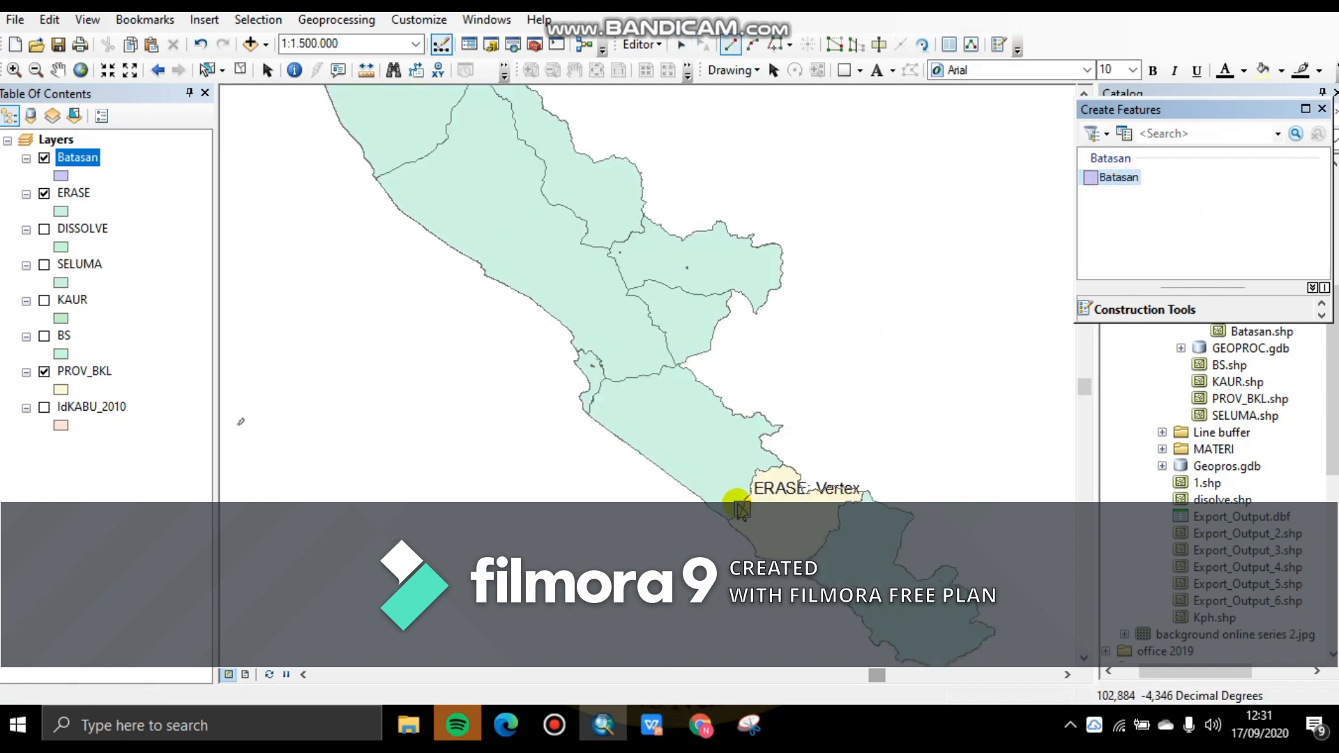
left_click(740, 456)
left_click(729, 473)
left_click(783, 532)
left_click(840, 578)
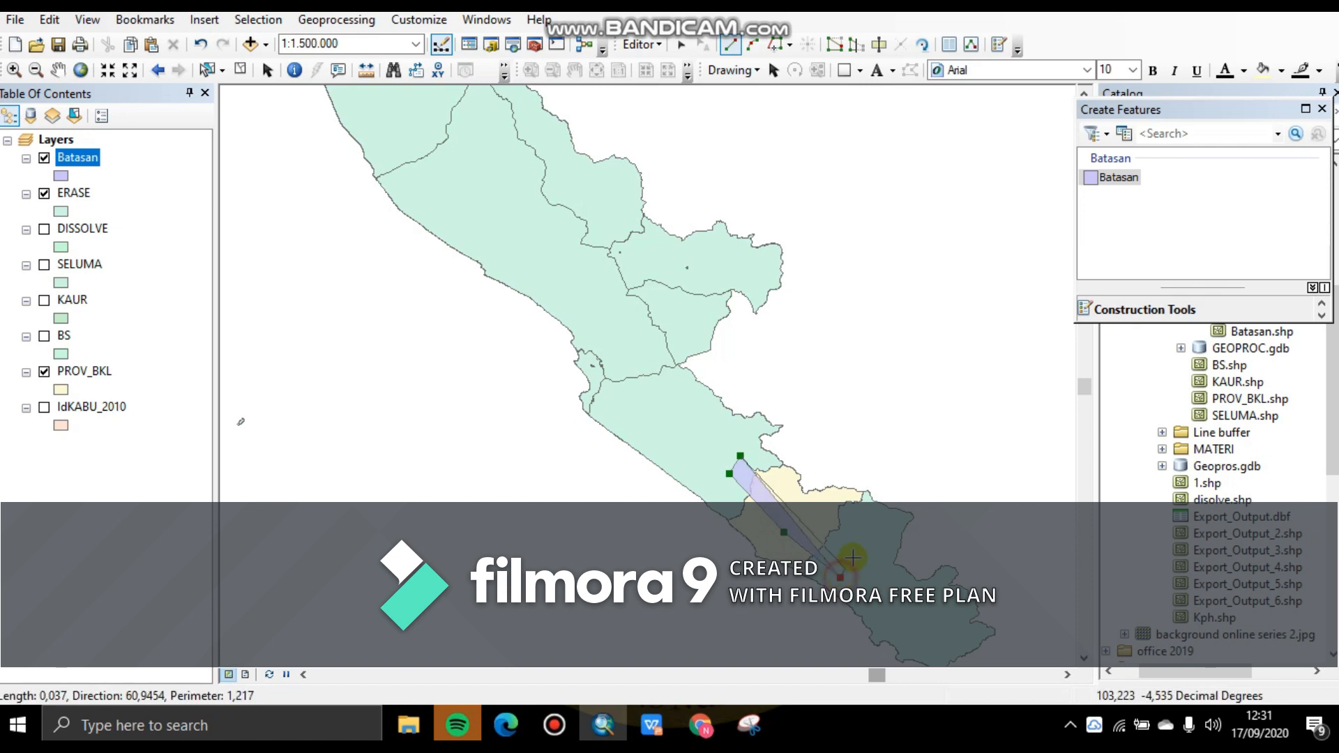
left_click(865, 535)
left_click(793, 502)
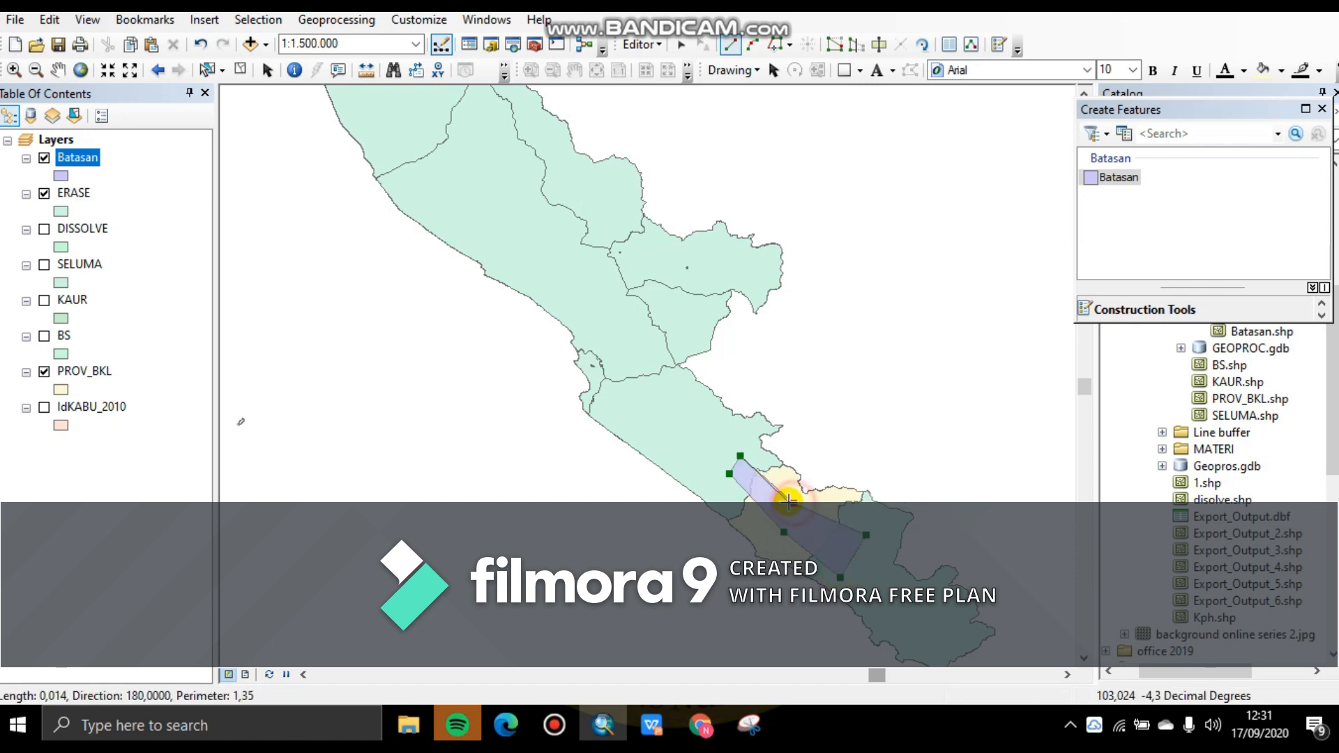
double_click(759, 473)
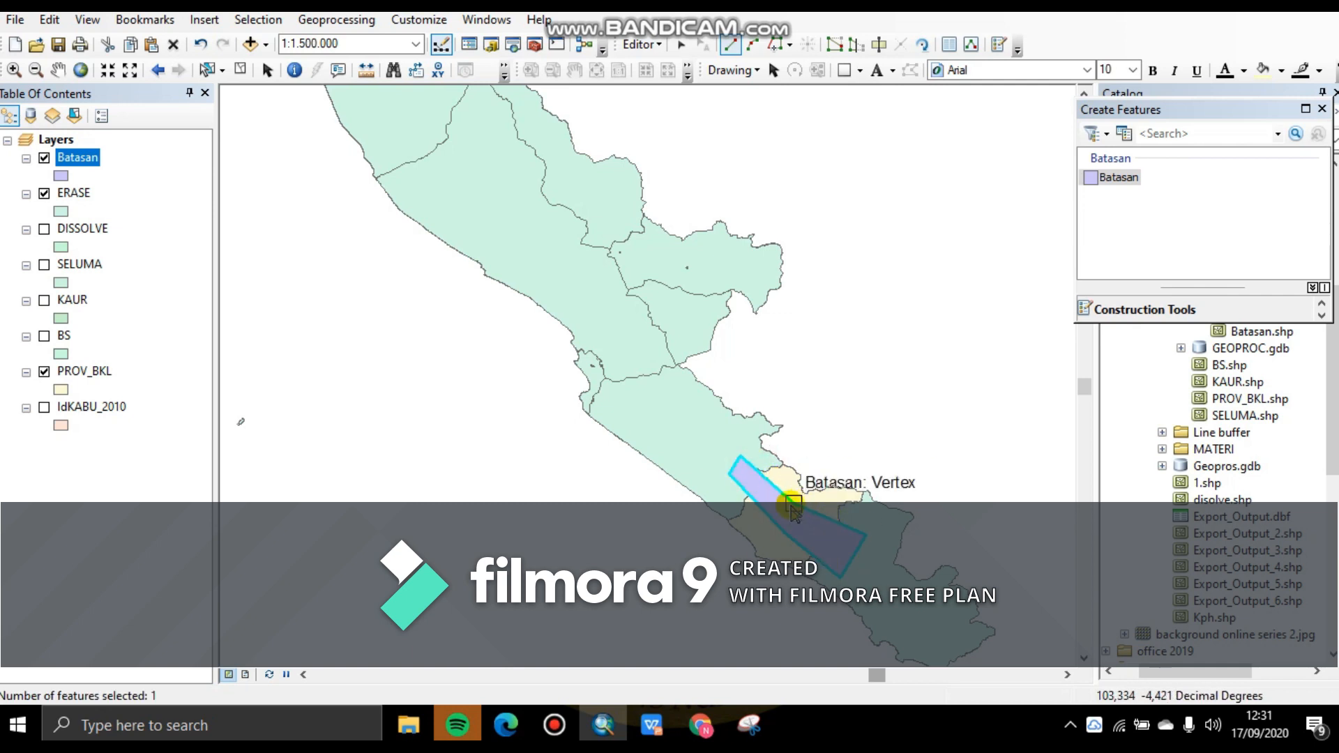
- Stop editing and save the Batasan polygon, and close the Create Features and Catalog windows
left_click(645, 46)
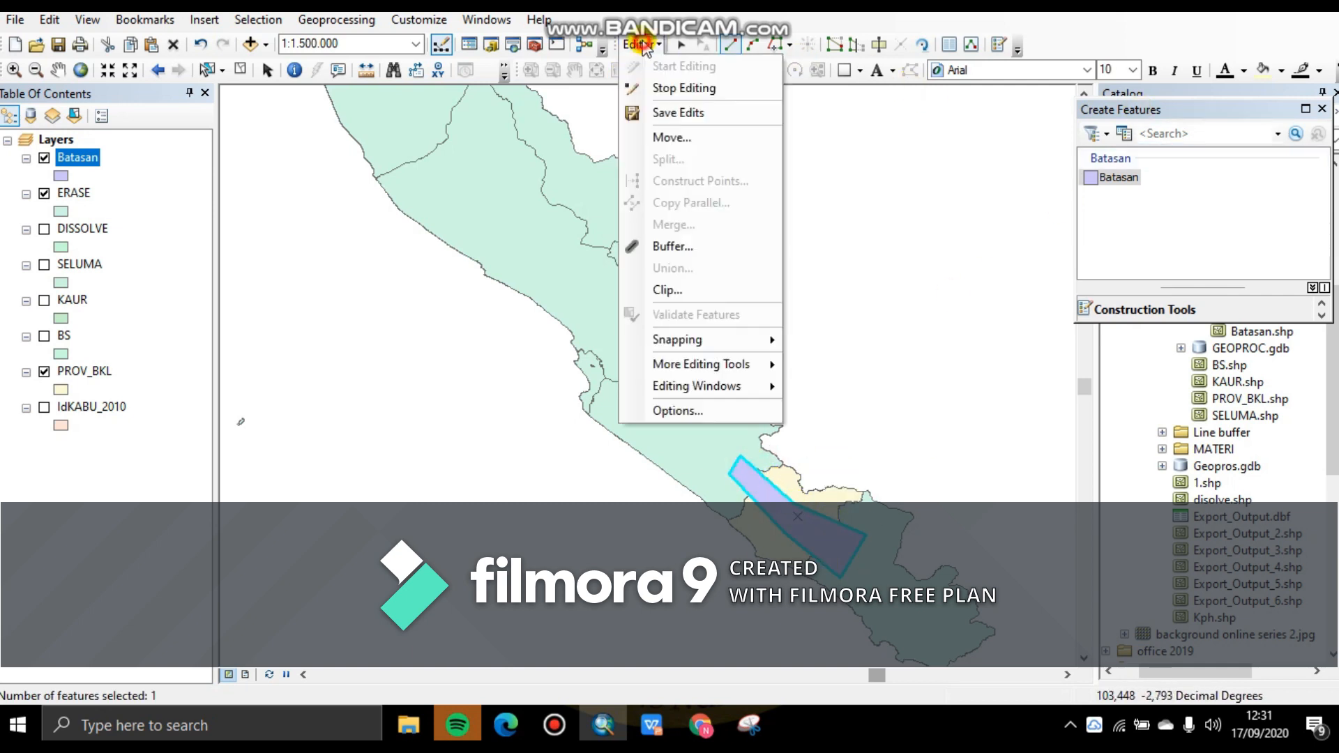
left_click(648, 88)
left_click(626, 417)
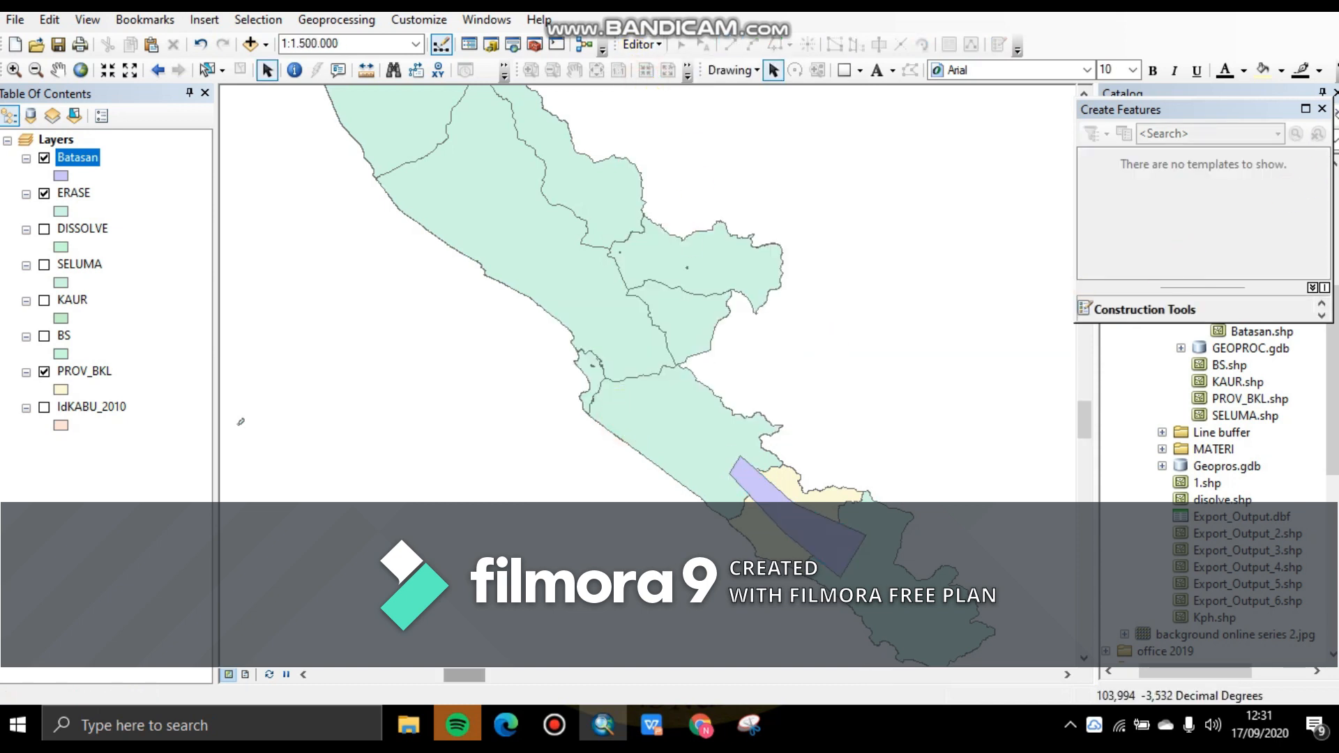
left_click(1322, 110)
left_click(1334, 93)
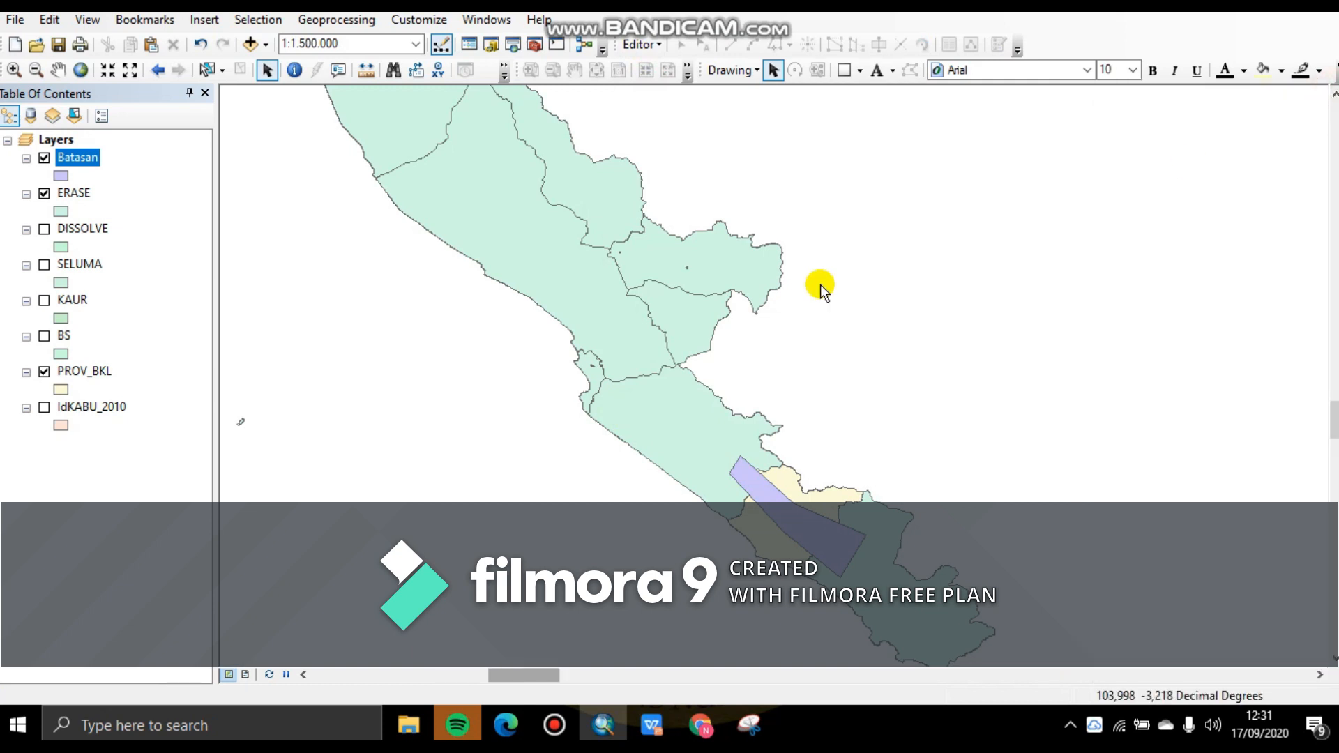
- Start the Clip geoprocessing tool with PROV_BKL as input features and Batasan as clip features
left_click(352, 18)
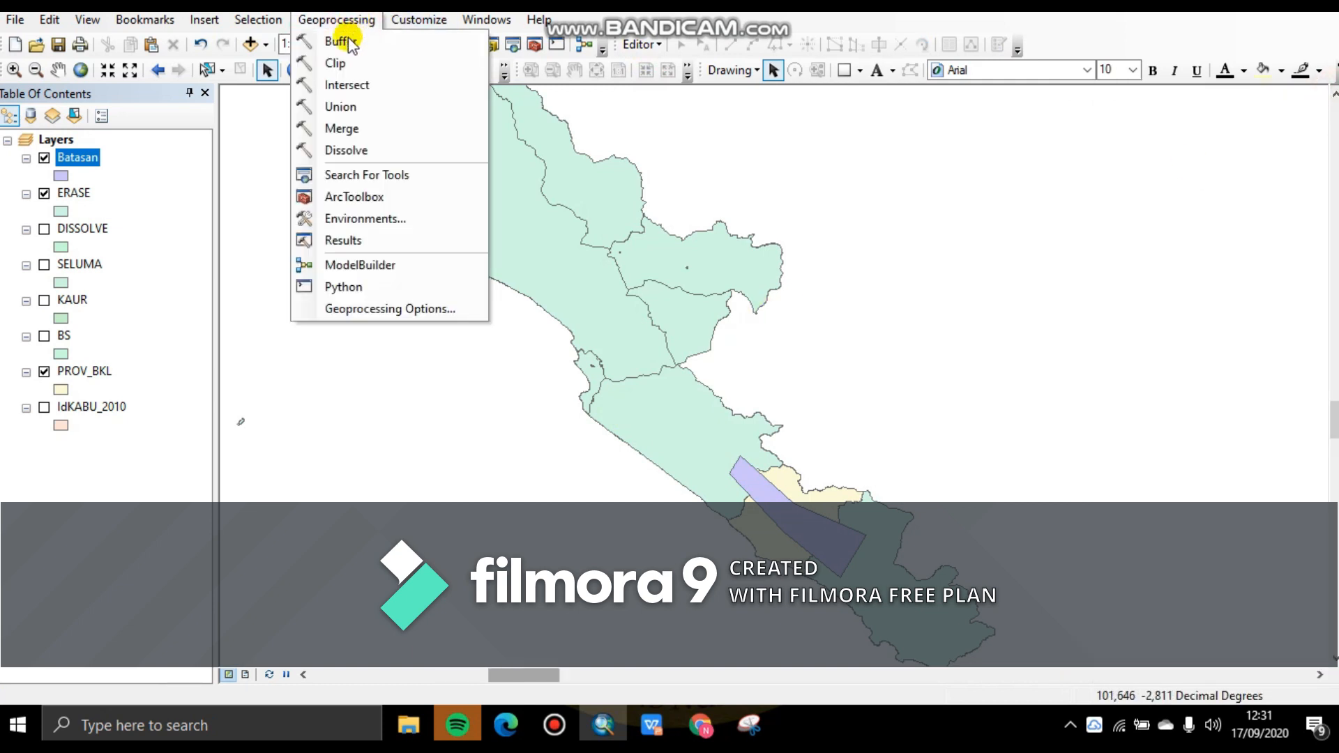
left_click(341, 63)
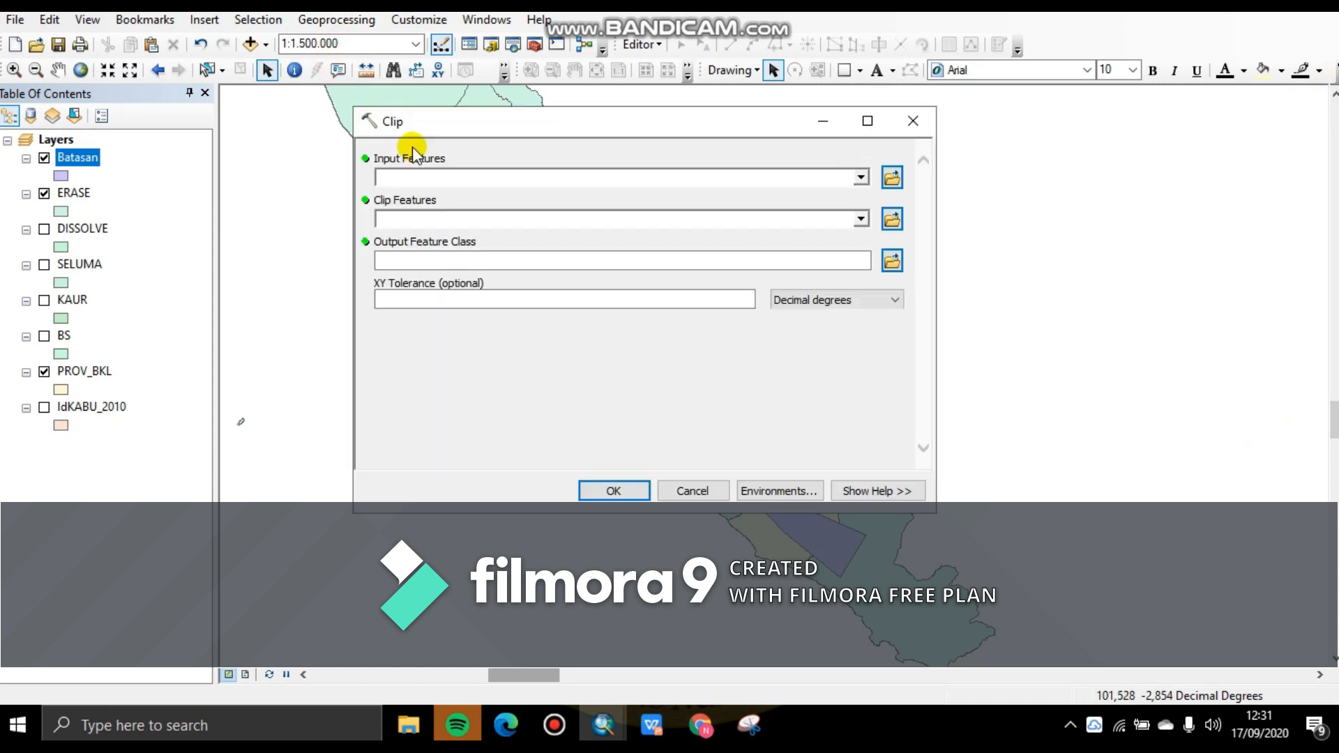
left_click(862, 179)
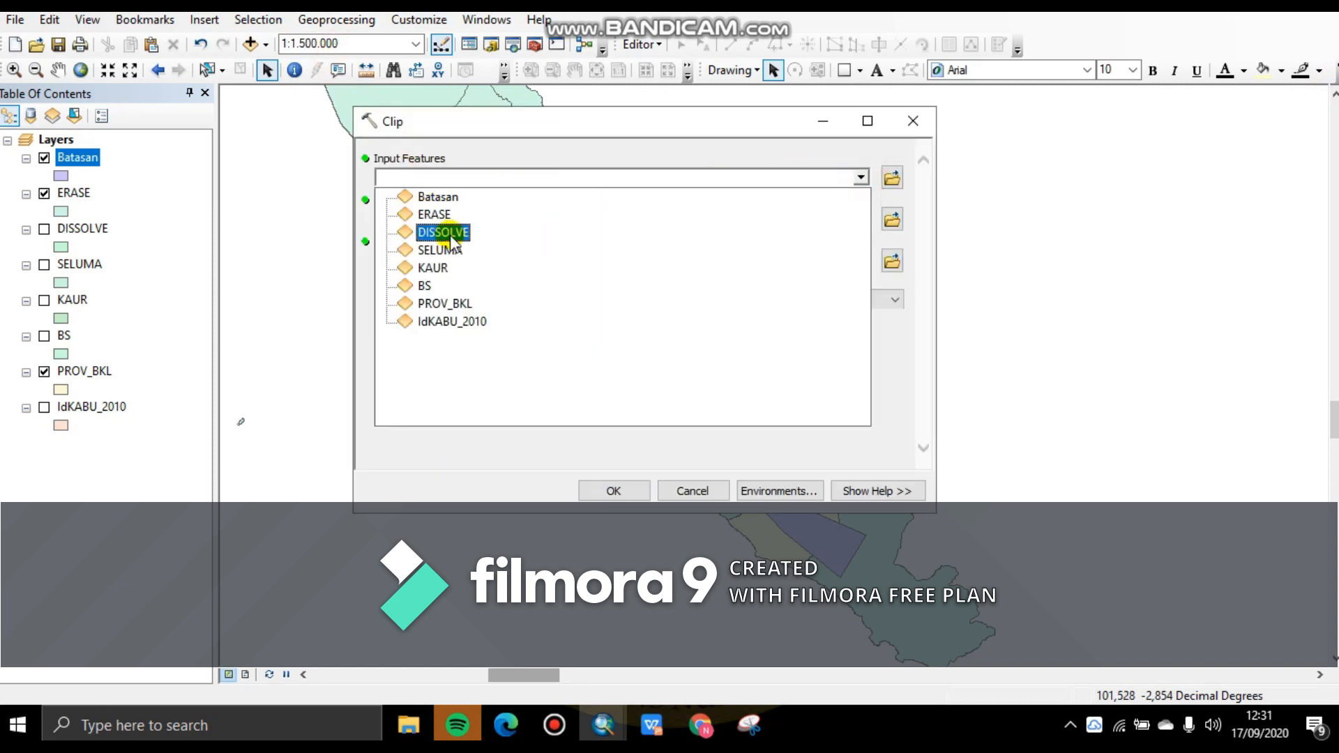
left_click(445, 304)
left_click(862, 219)
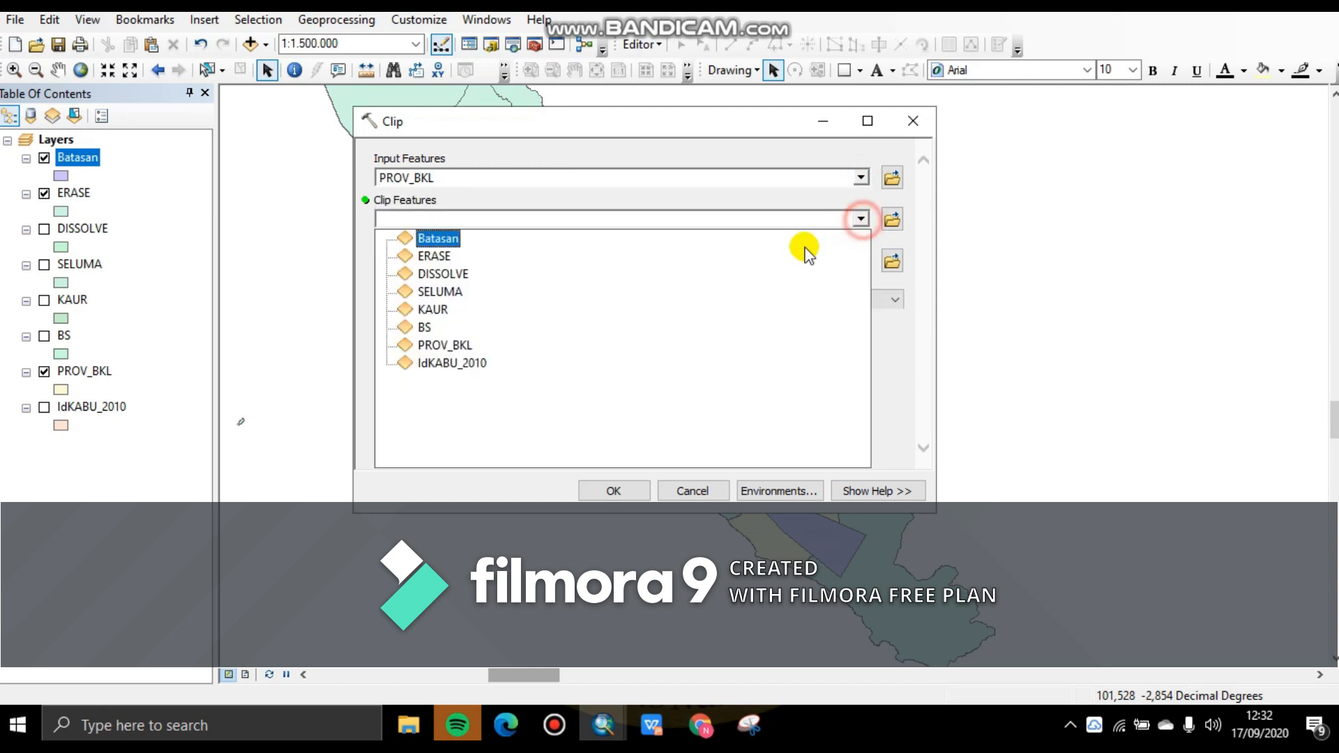
left_click(427, 238)
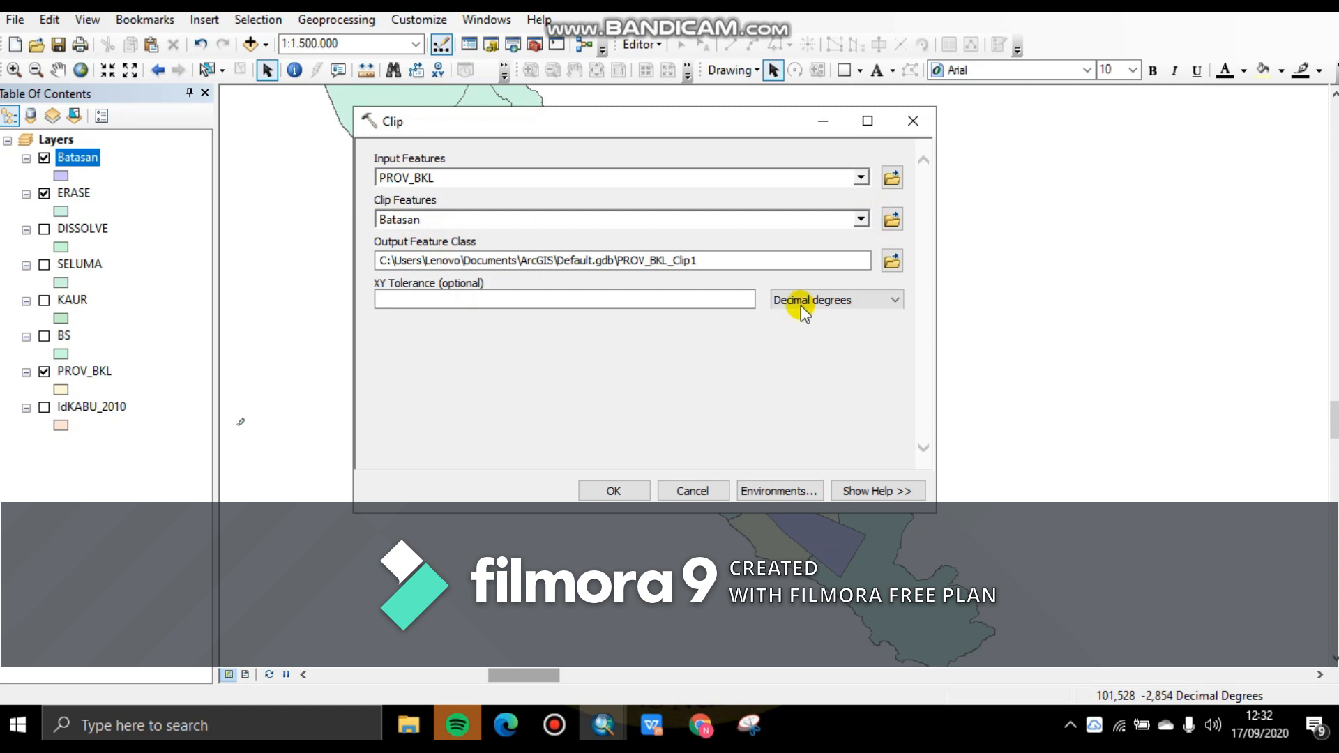
- Save the output feature class as CLIP in GEOPROC.gdb and run the Clip
left_click(891, 263)
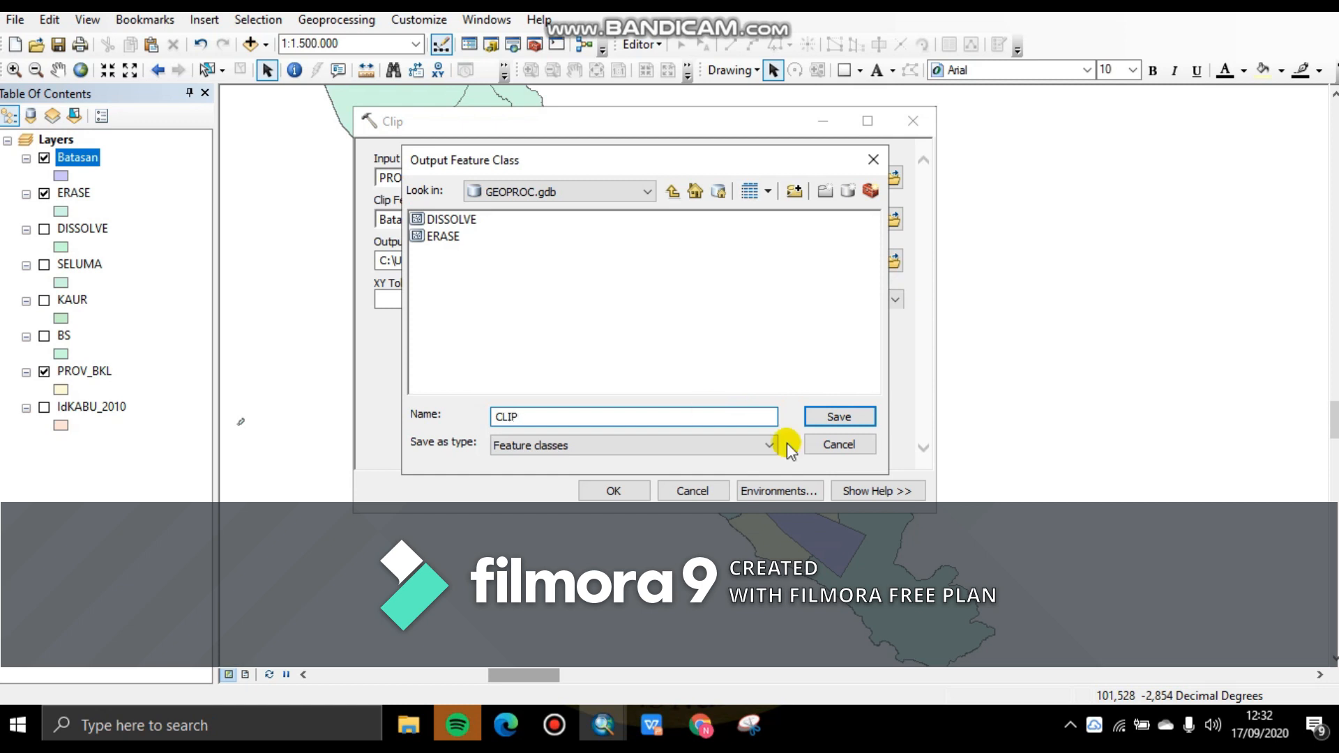
left_click(838, 418)
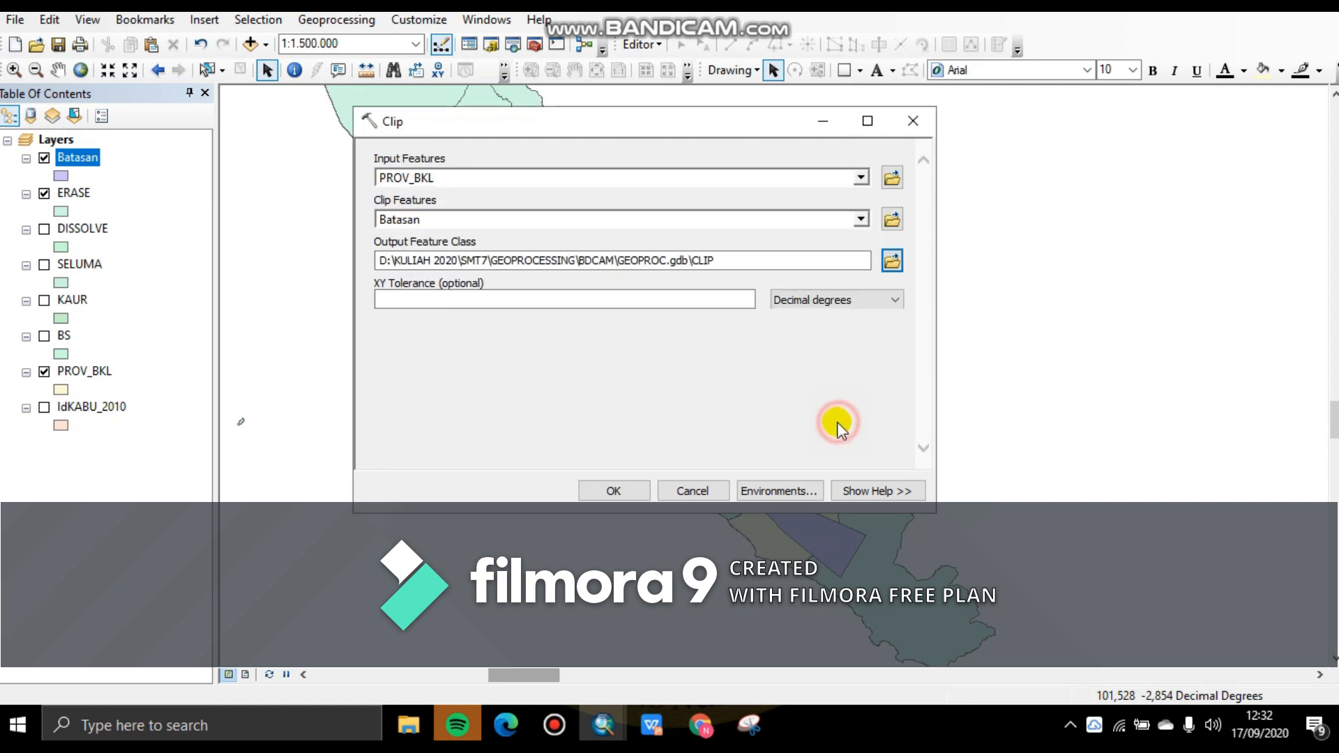
left_click(614, 491)
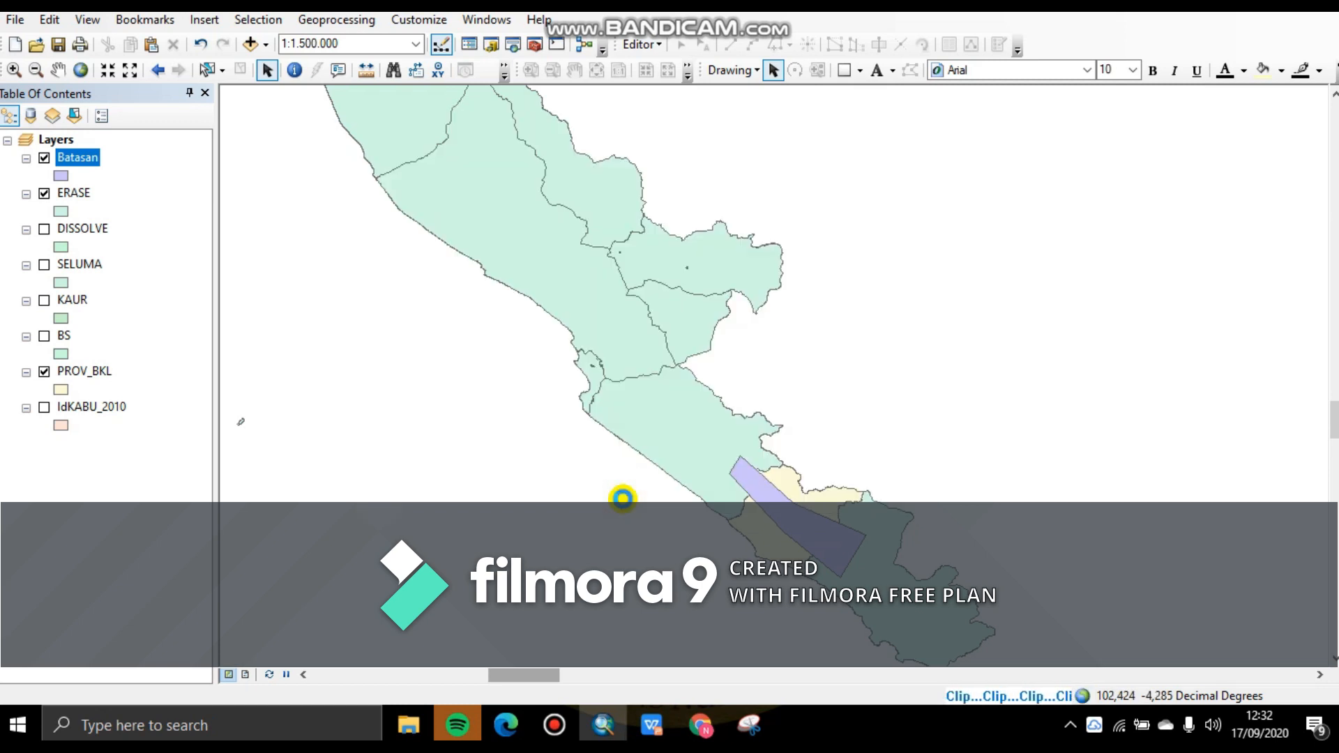
- Hide the Batasan, ERASE and PROV_BKL layers to examine the CLIP layer on the map
left_click(44, 194)
left_click(44, 228)
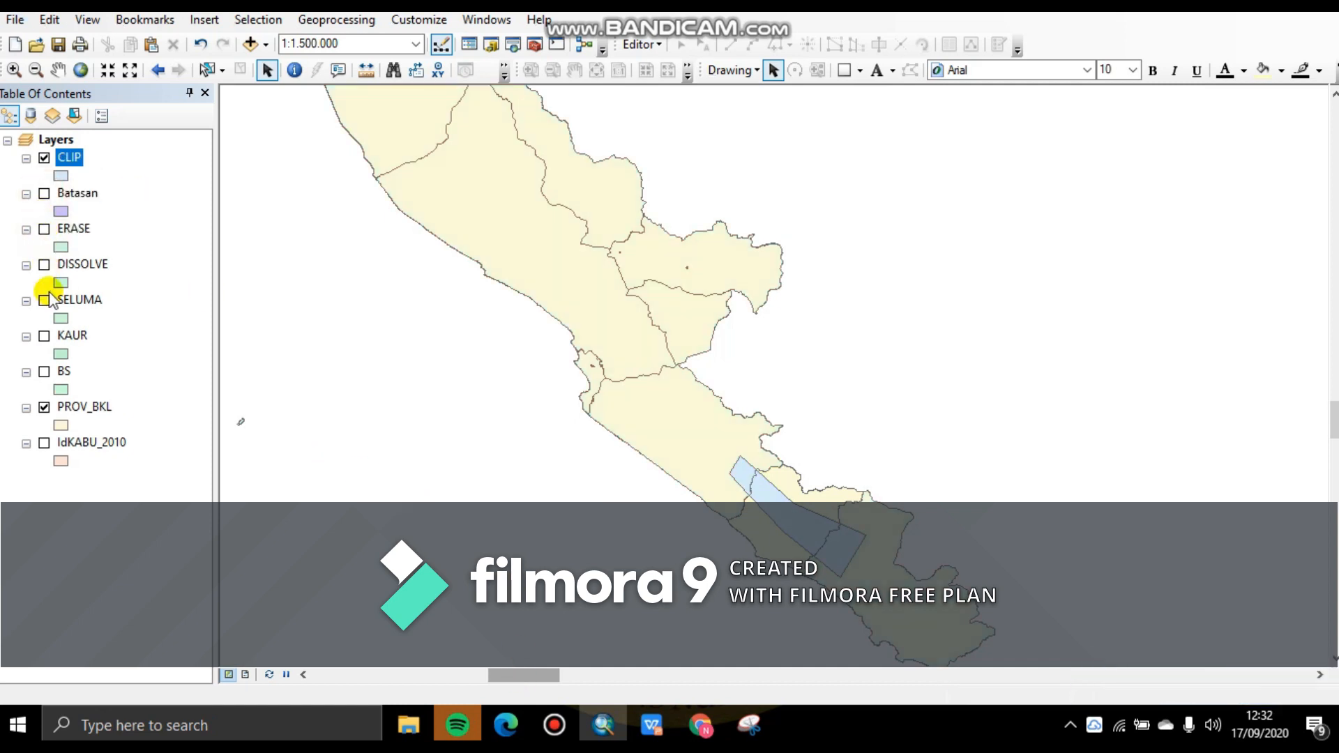
left_click(44, 408)
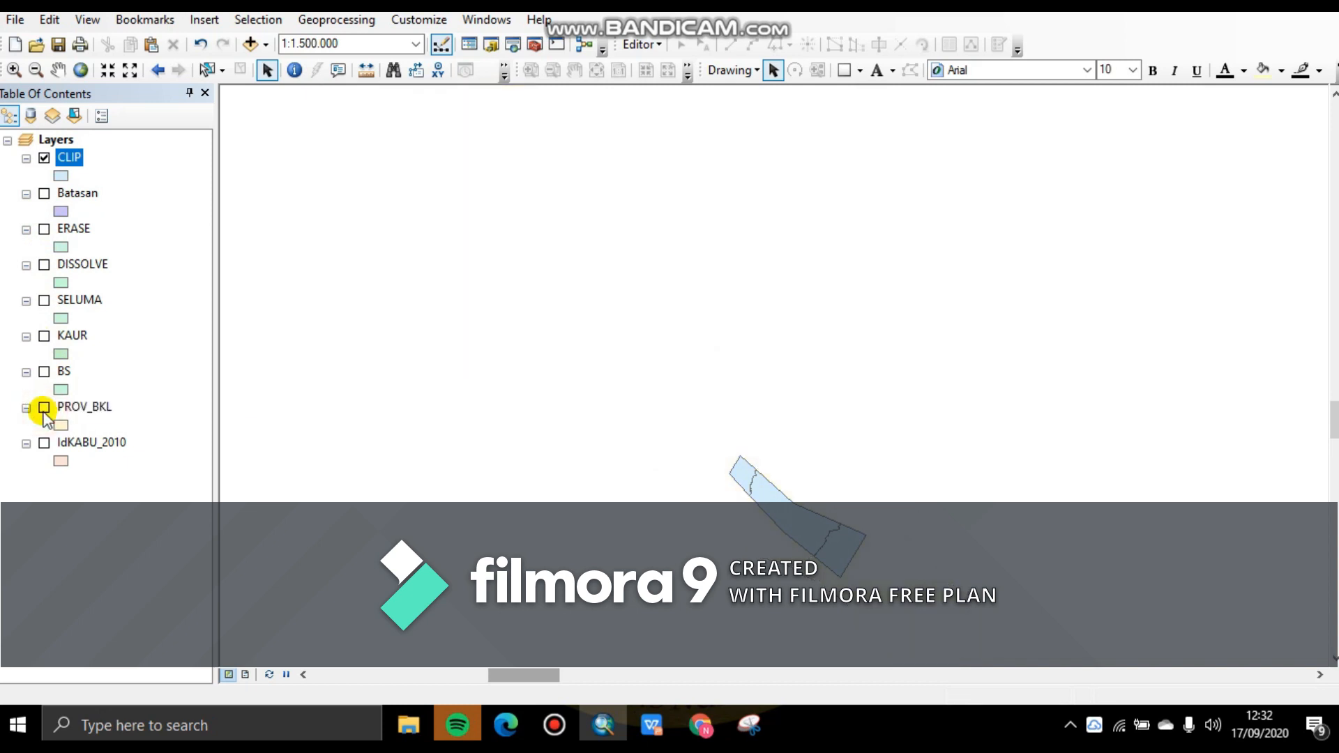
scroll(1172, 466, "down", 2)
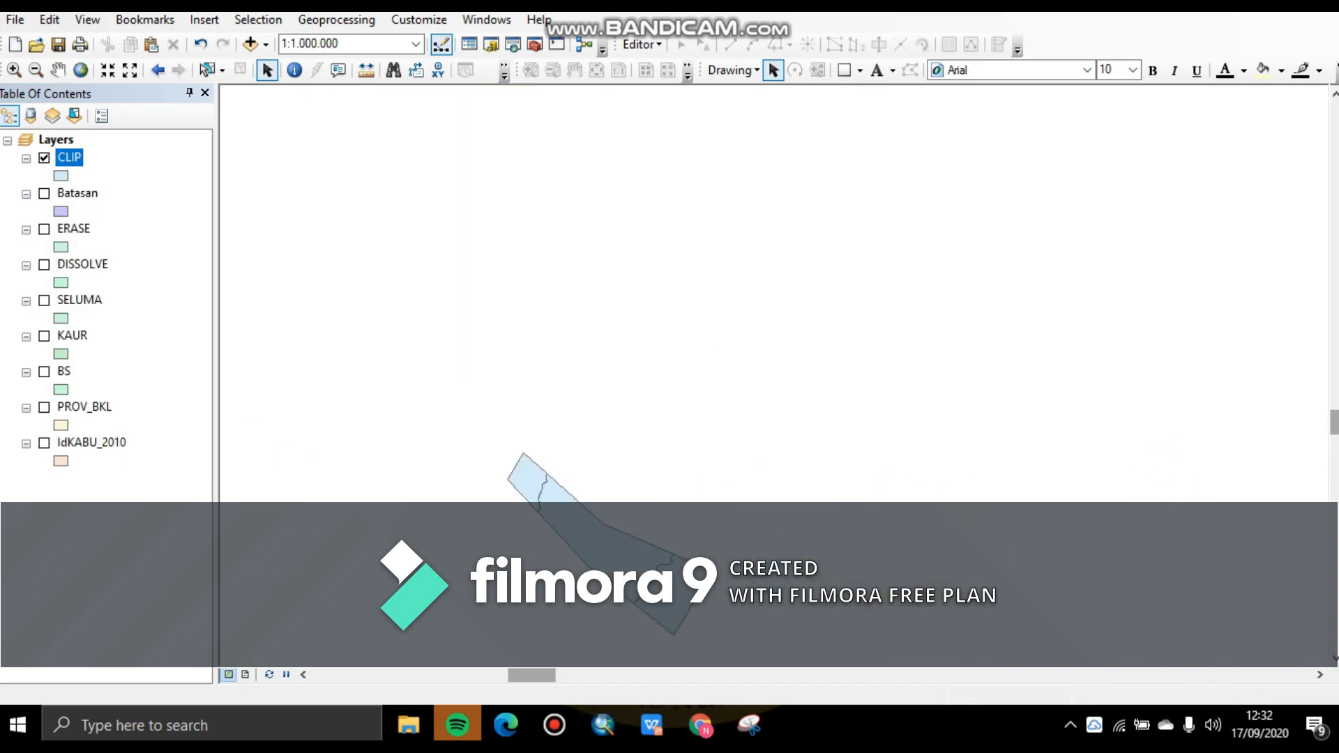
left_click_drag(1334, 426, 1334, 438)
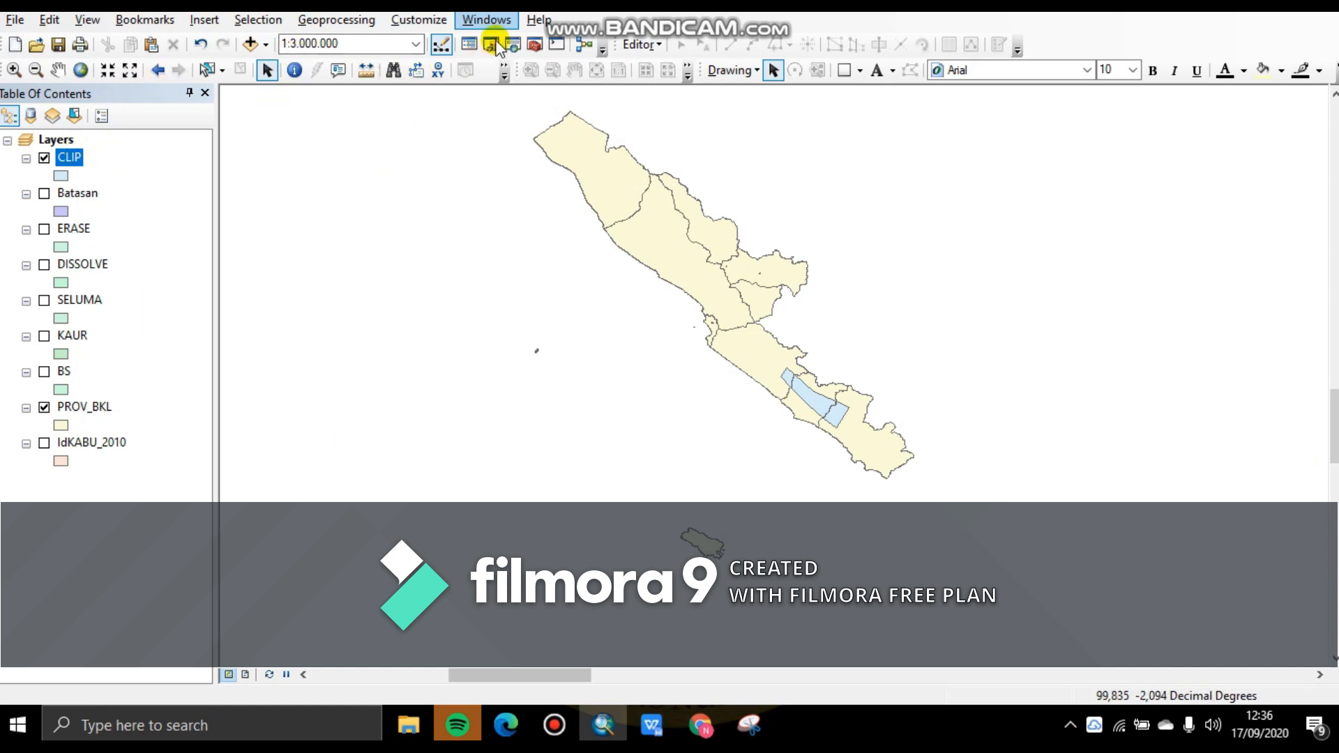
- Start a new edit session on the Batasan layer and open the Create Features window
left_click(636, 44)
left_click(643, 63)
double_click(522, 187)
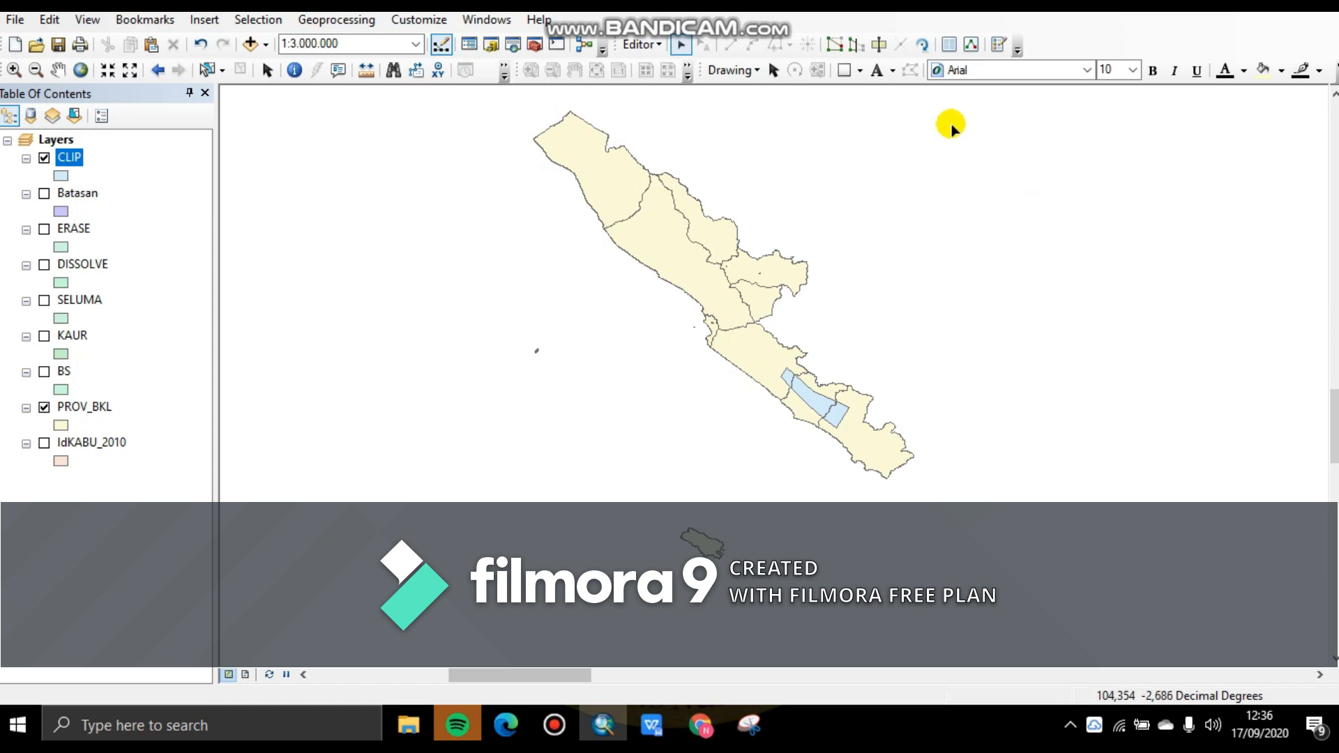
left_click(1000, 45)
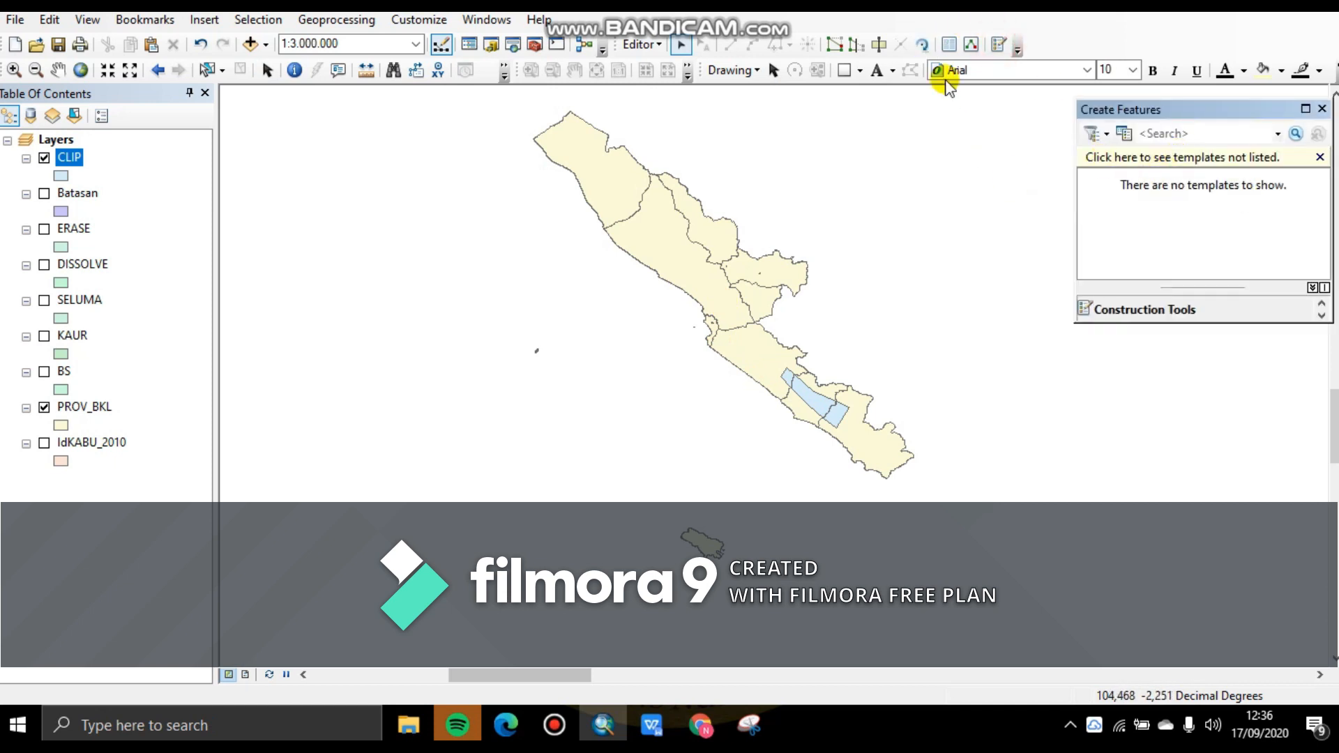
- Create a folder named Intersect inside the Batasan folder of BDCAM in the Catalog
left_click(638, 44)
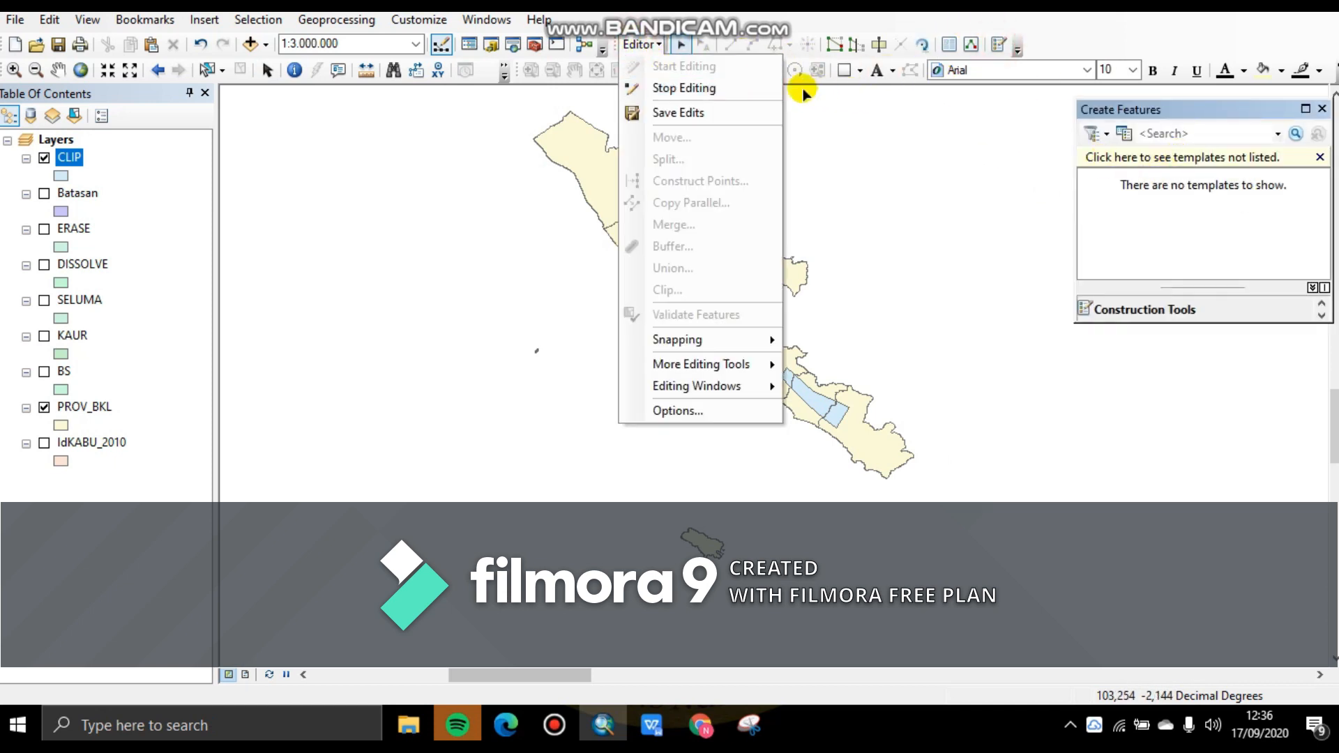
left_click(1137, 190)
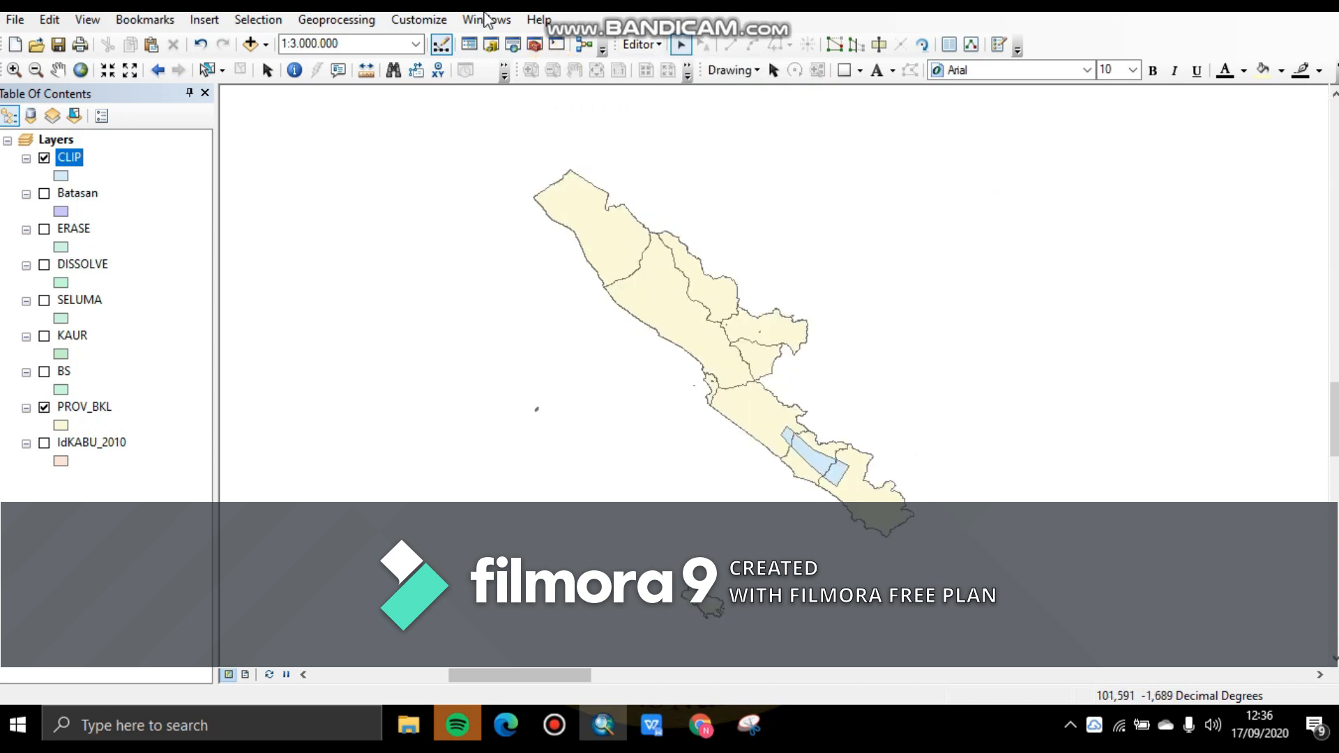
left_click(486, 20)
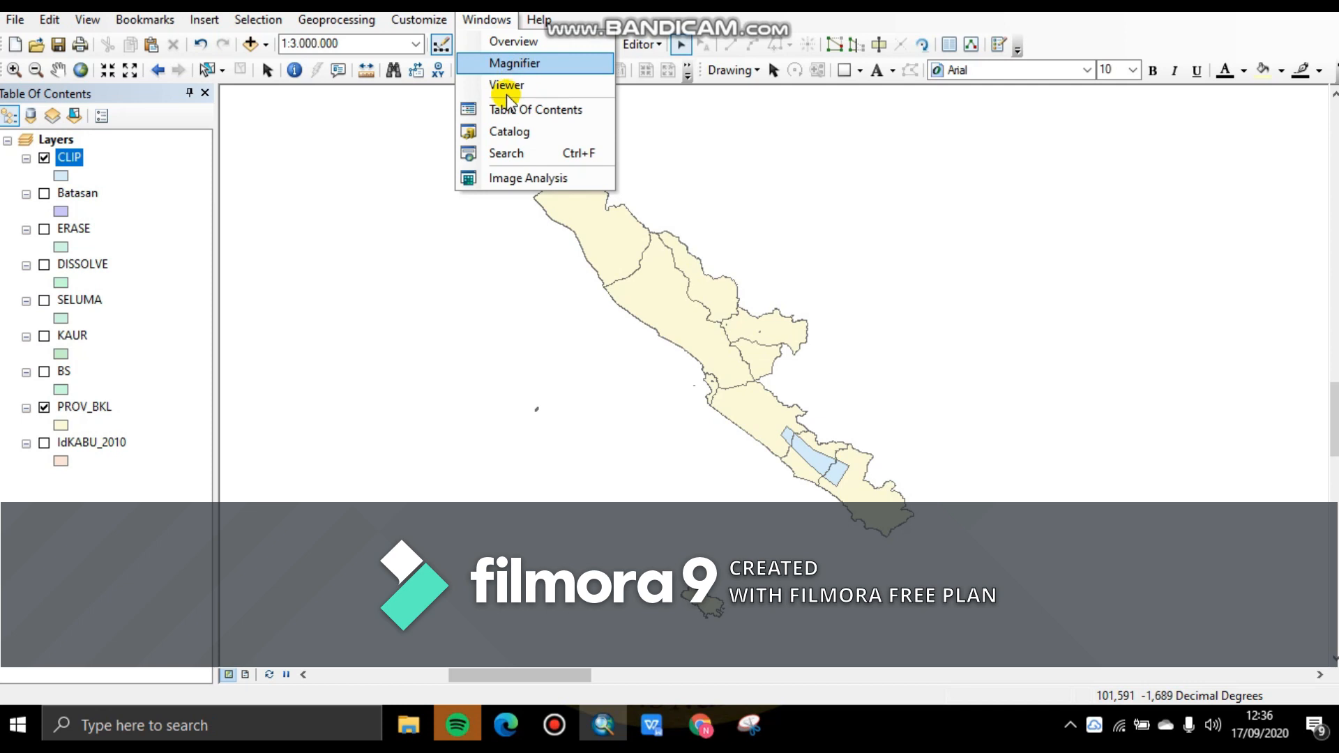
left_click(508, 130)
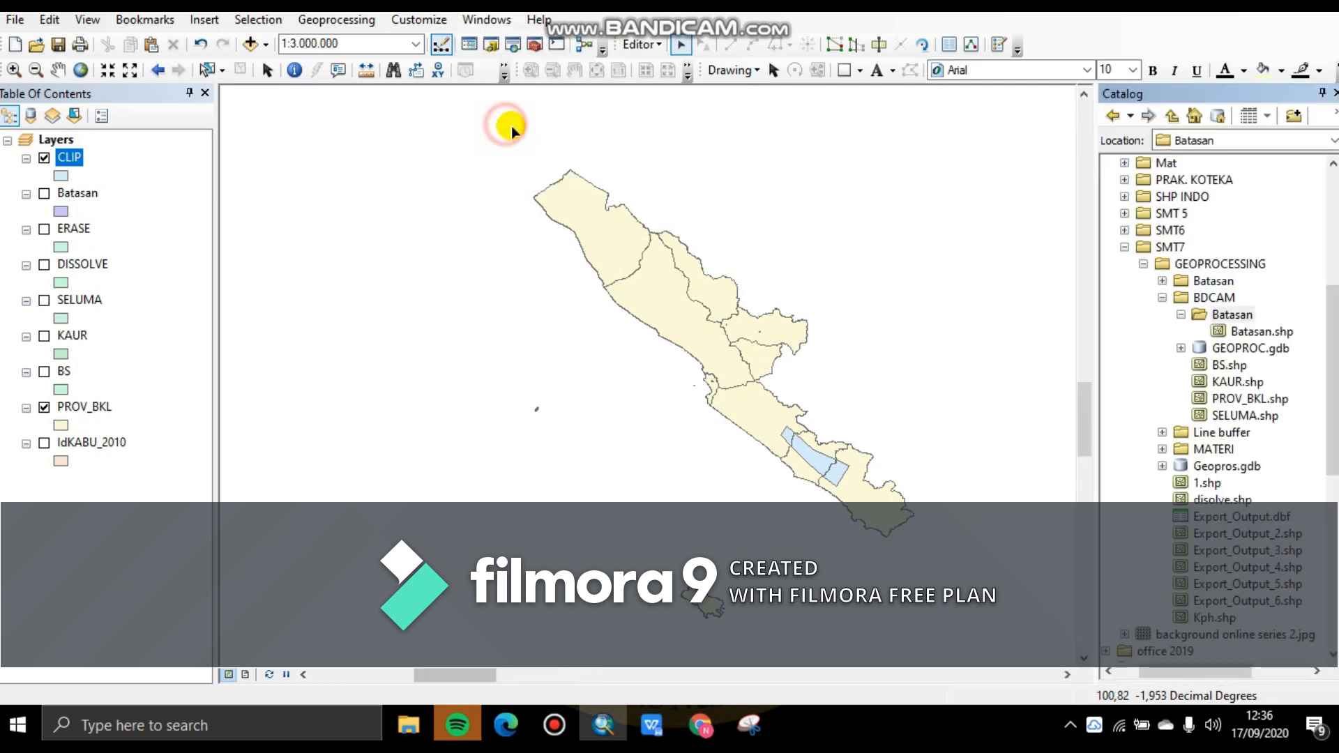
right_click(1217, 319)
mouse_move(1228, 437)
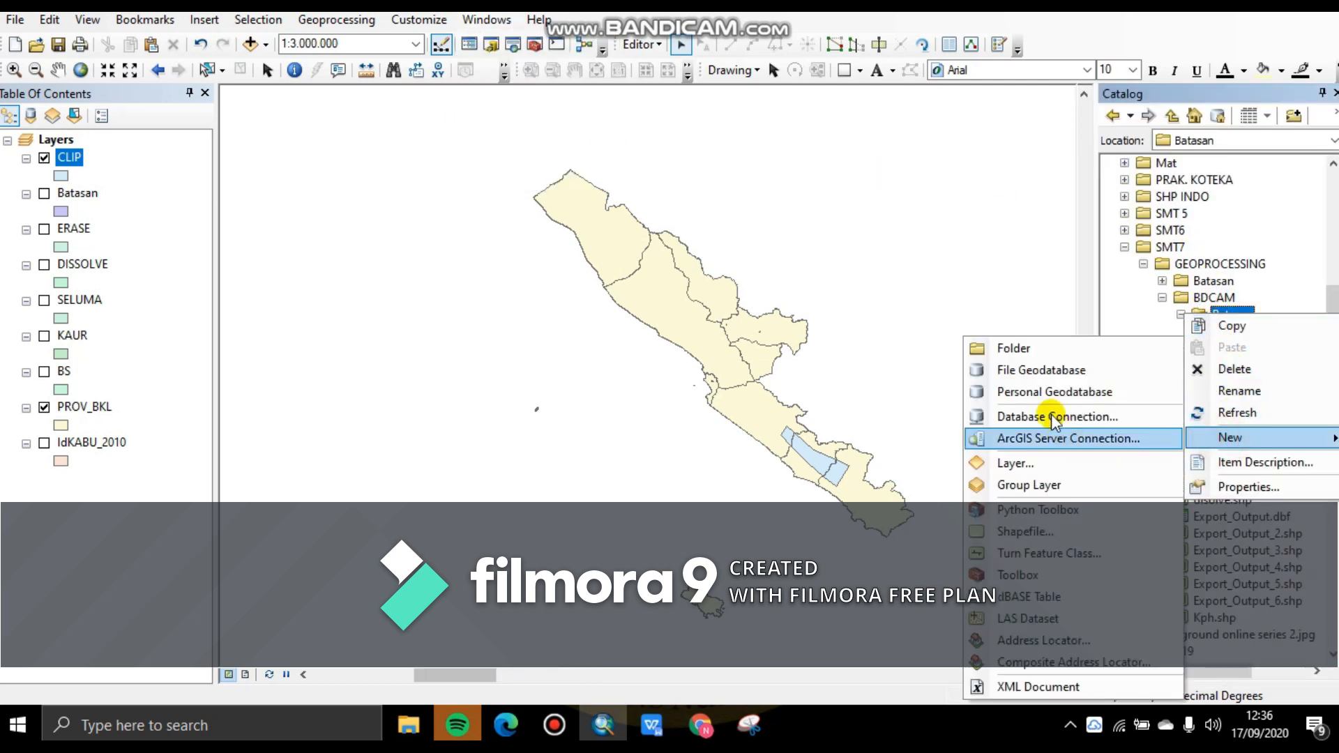
left_click(1038, 348)
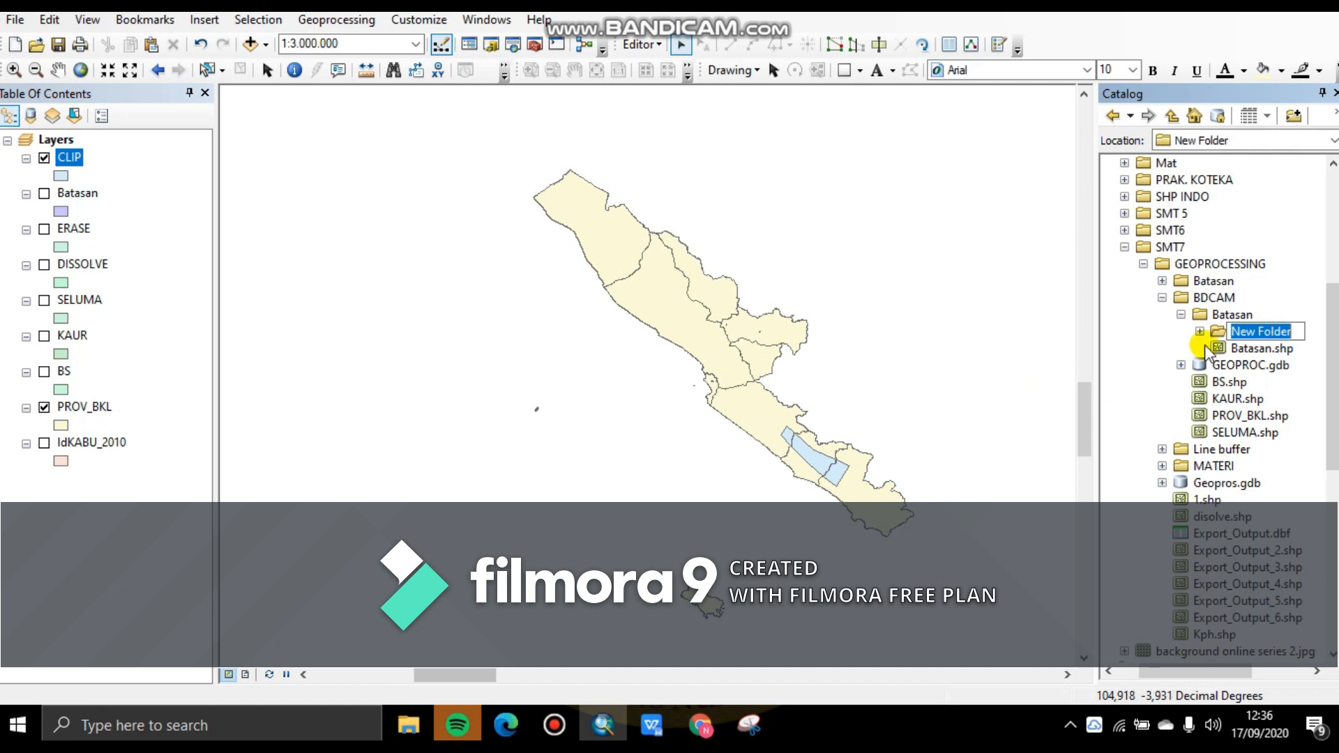
key("BackSpace")
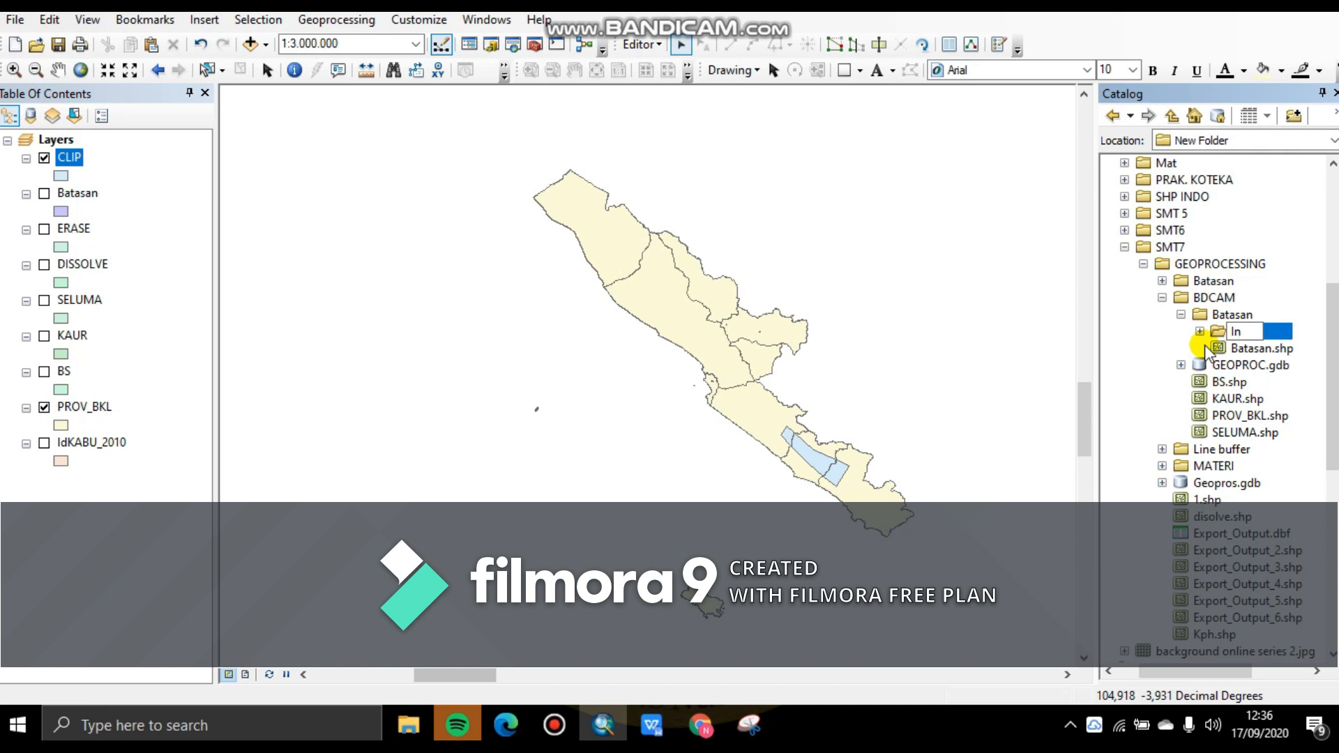
type("Intersec")
key("Return")
- Set up a new polygon shapefile named Intersect in the new Intersect folder
right_click(1209, 333)
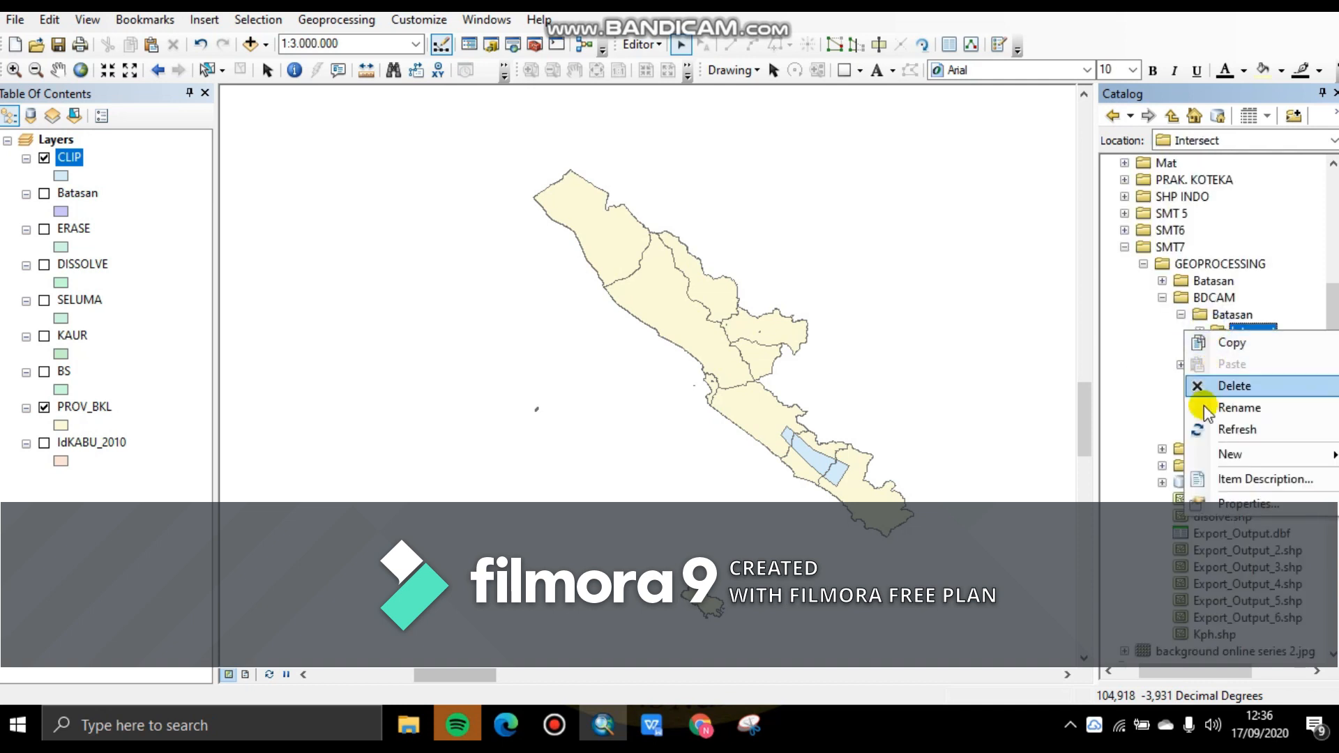
mouse_move(1193, 454)
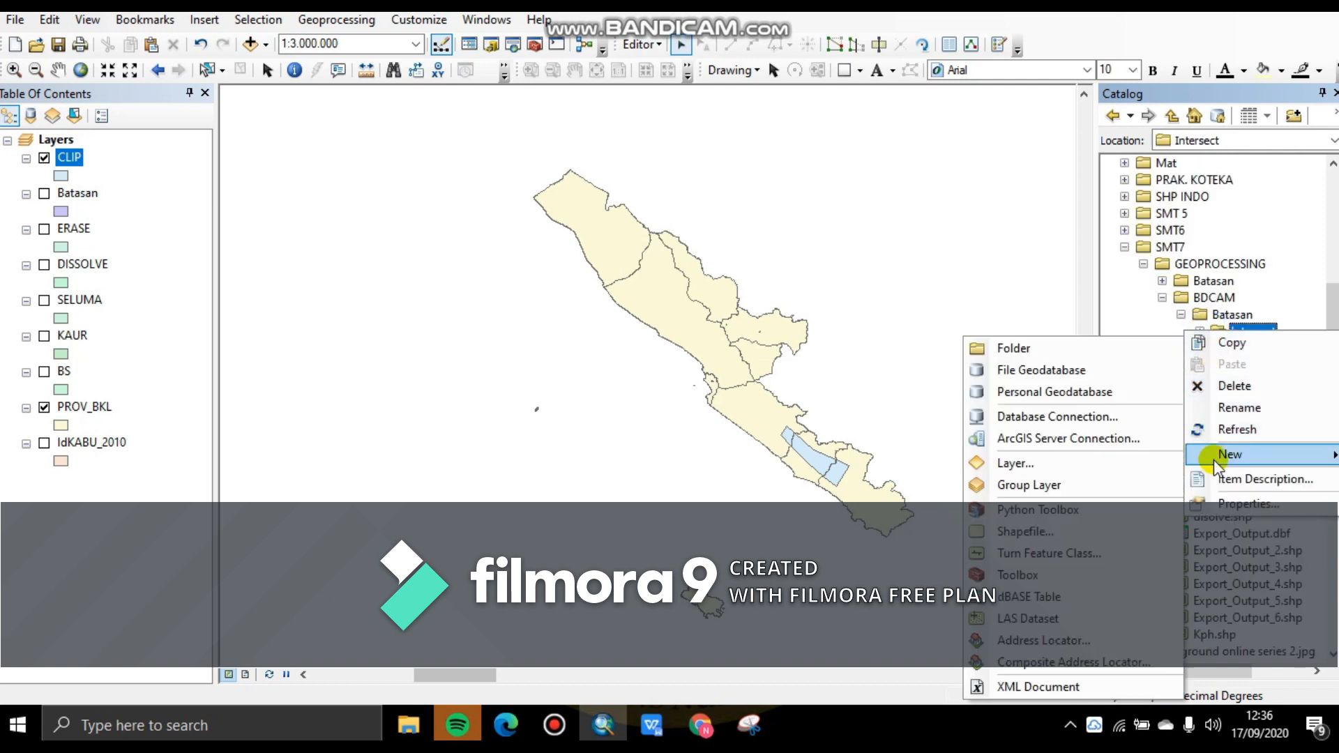
left_click(1022, 533)
left_click(668, 208)
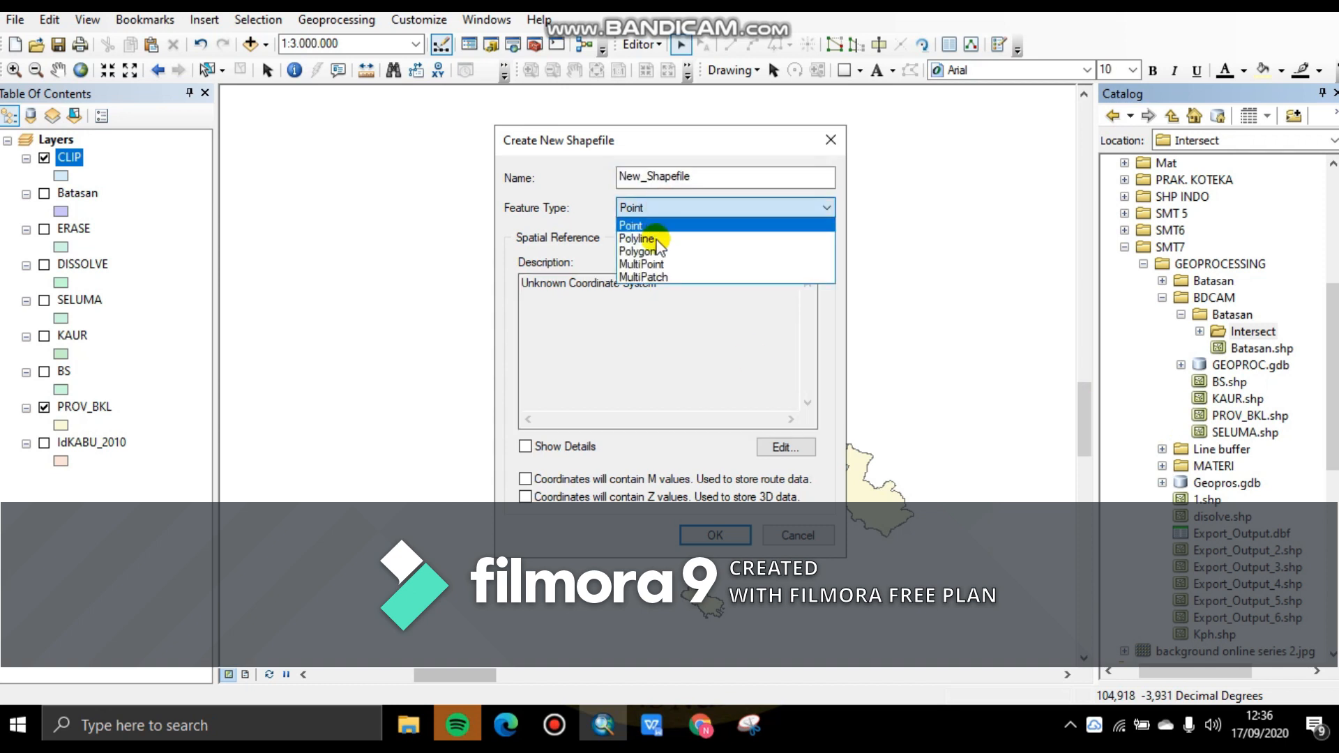
left_click(648, 251)
left_click_drag(714, 179, 550, 163)
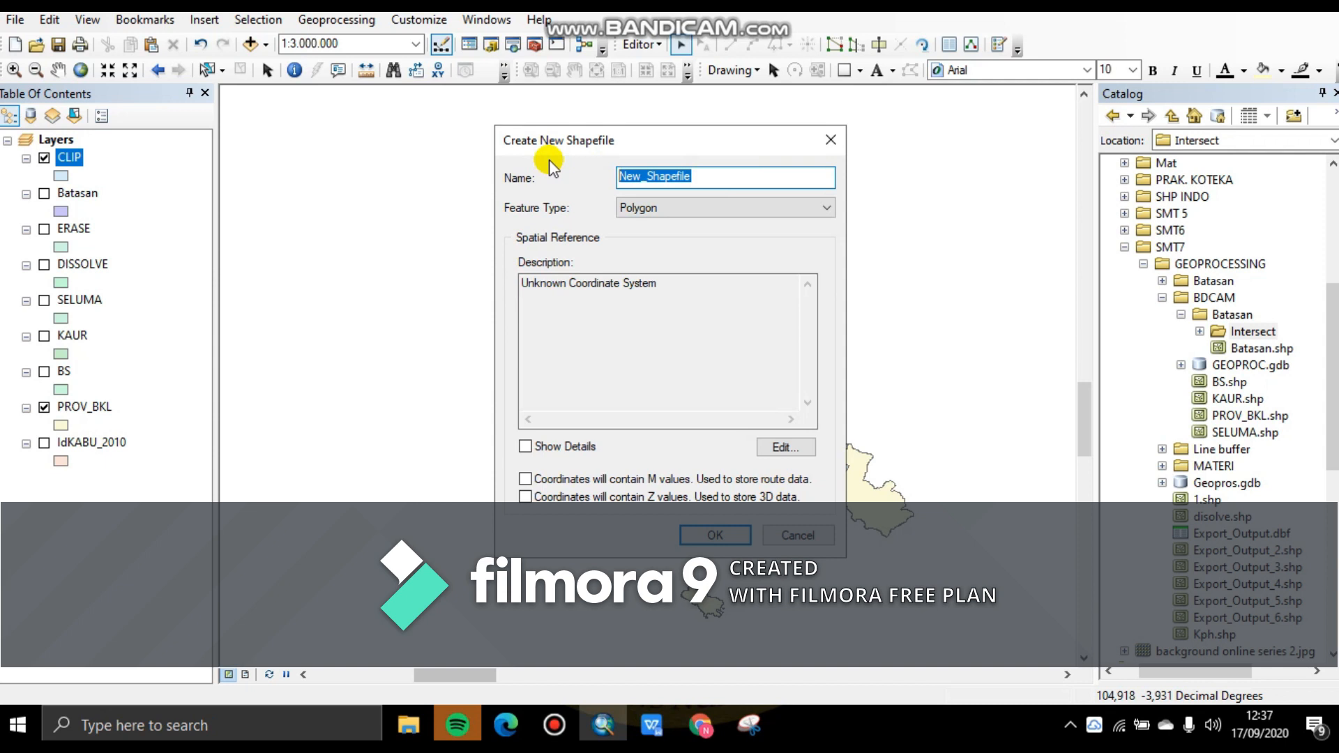
key("BackSpace")
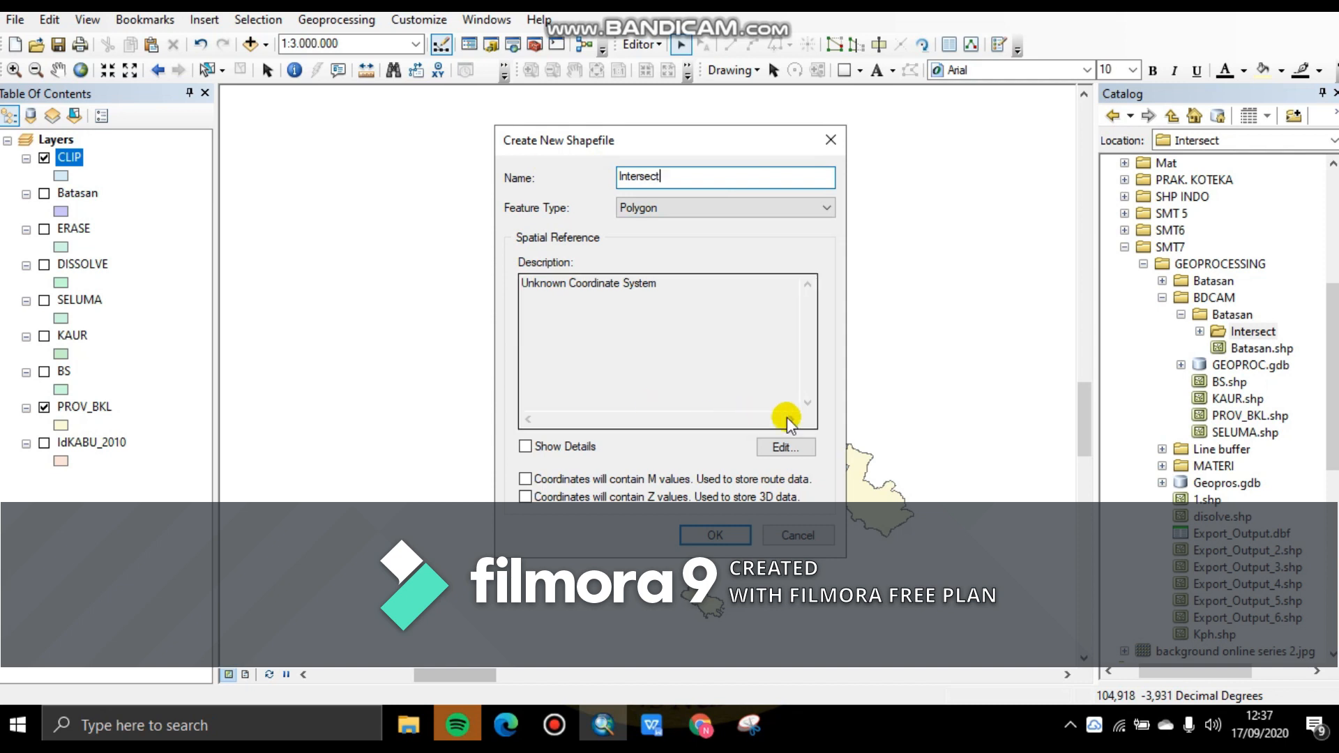
- Assign the WGS 1984 geographic coordinate system to the new shapefile and create it
left_click(786, 447)
left_click(555, 199)
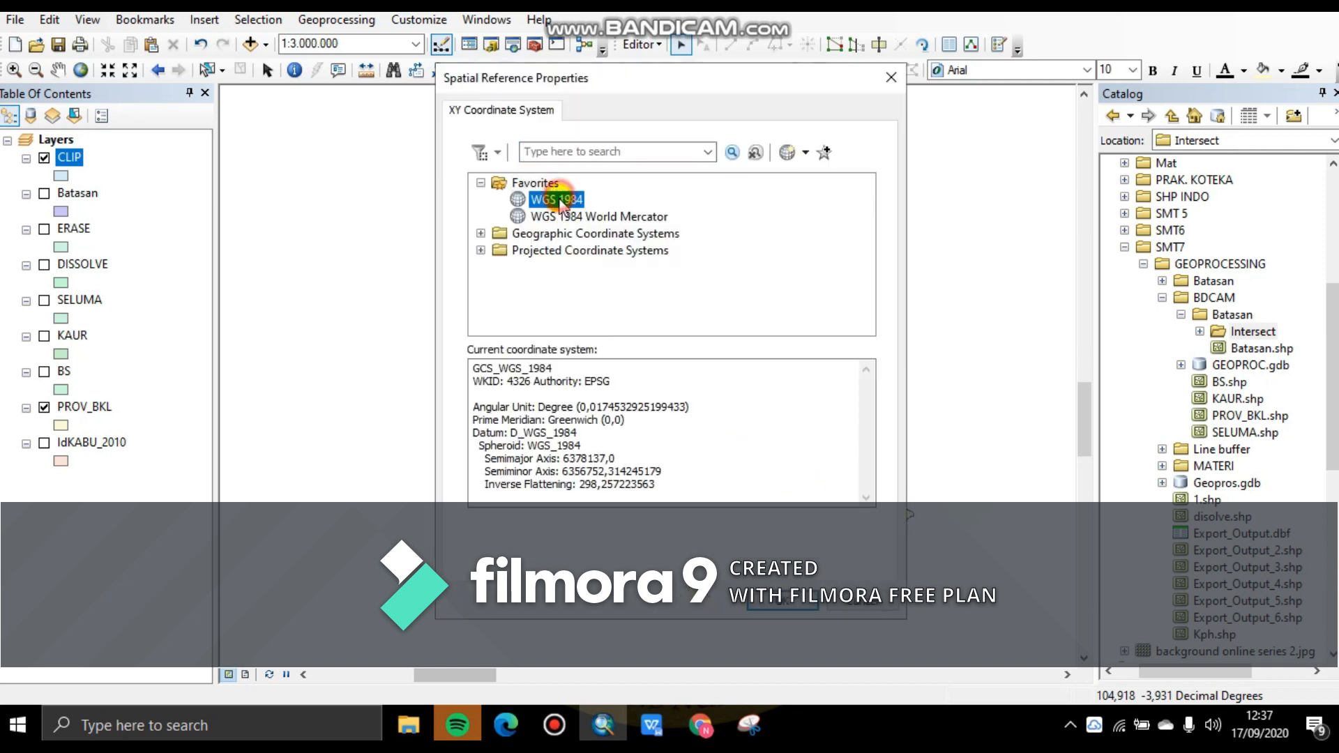
left_click(782, 604)
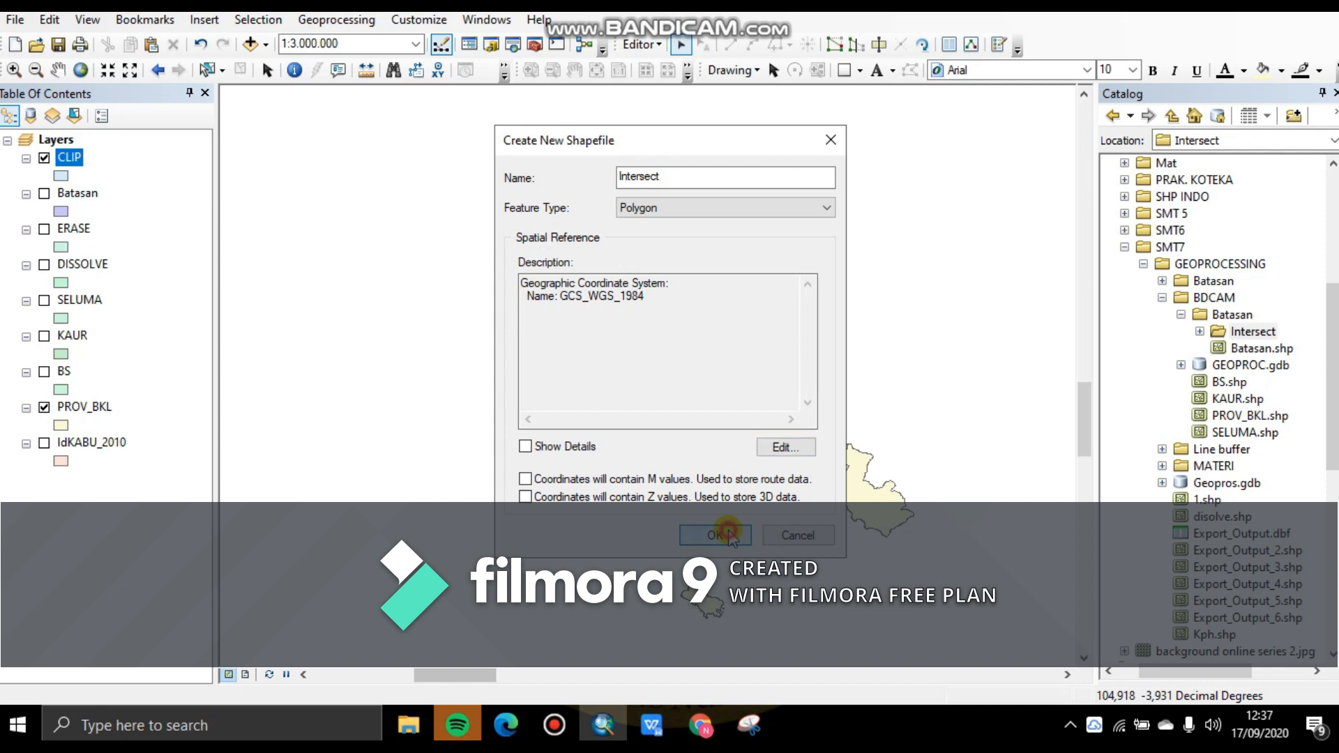
left_click(725, 534)
- Stop the current edit session, start editing the Intersect layer and choose its template for creating features
left_click(642, 44)
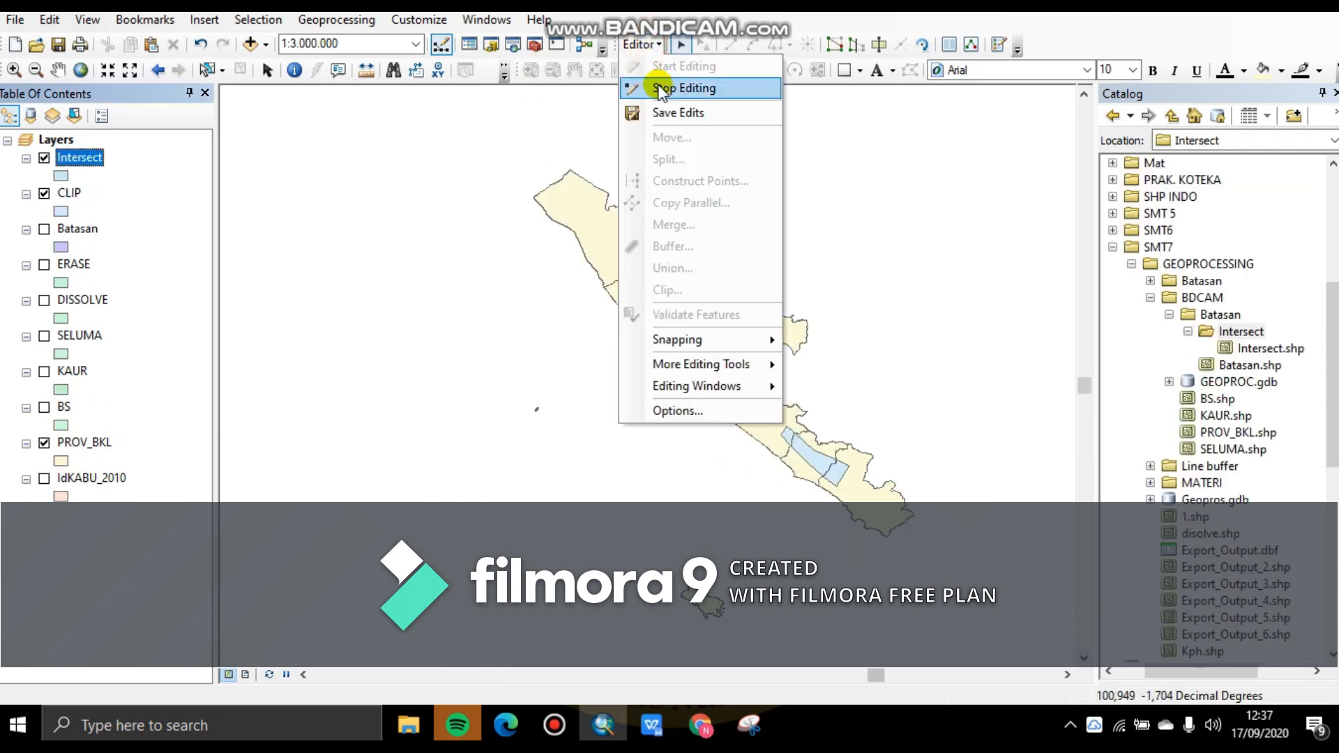
left_click(710, 89)
left_click(641, 44)
left_click(668, 71)
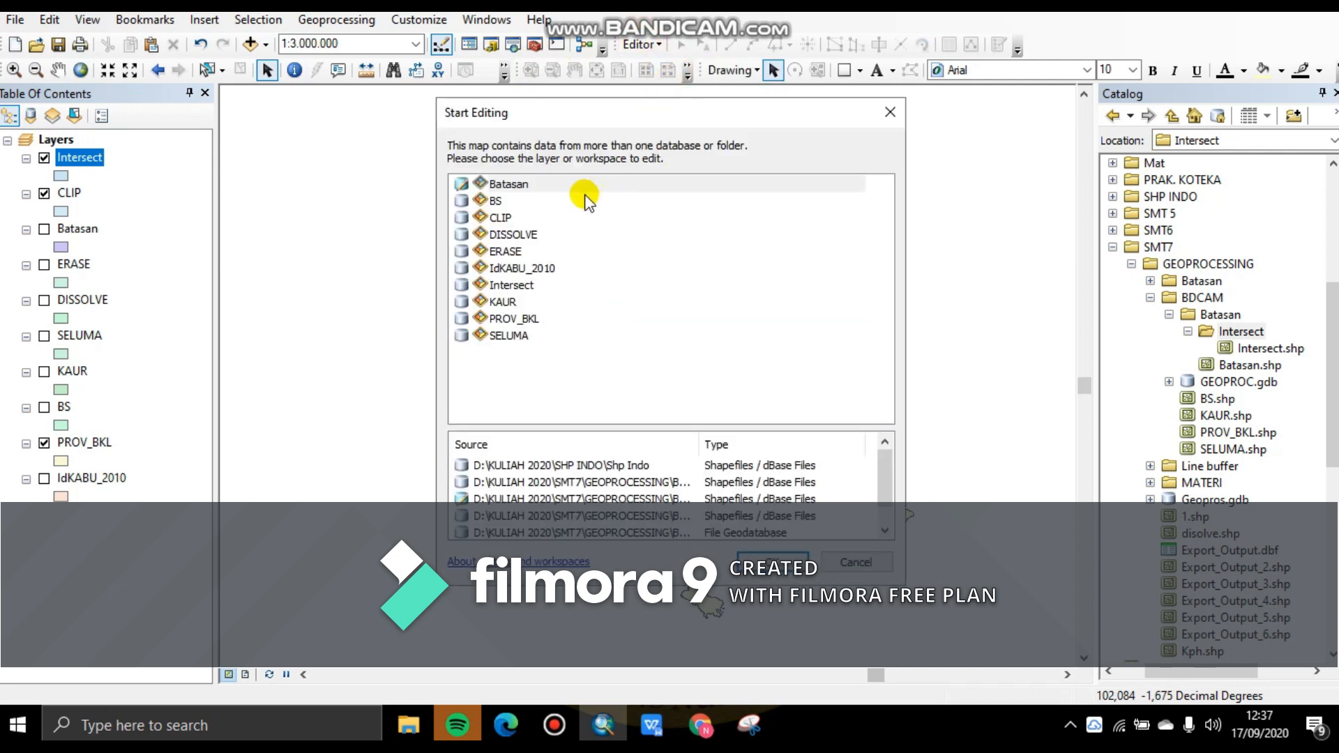
double_click(524, 285)
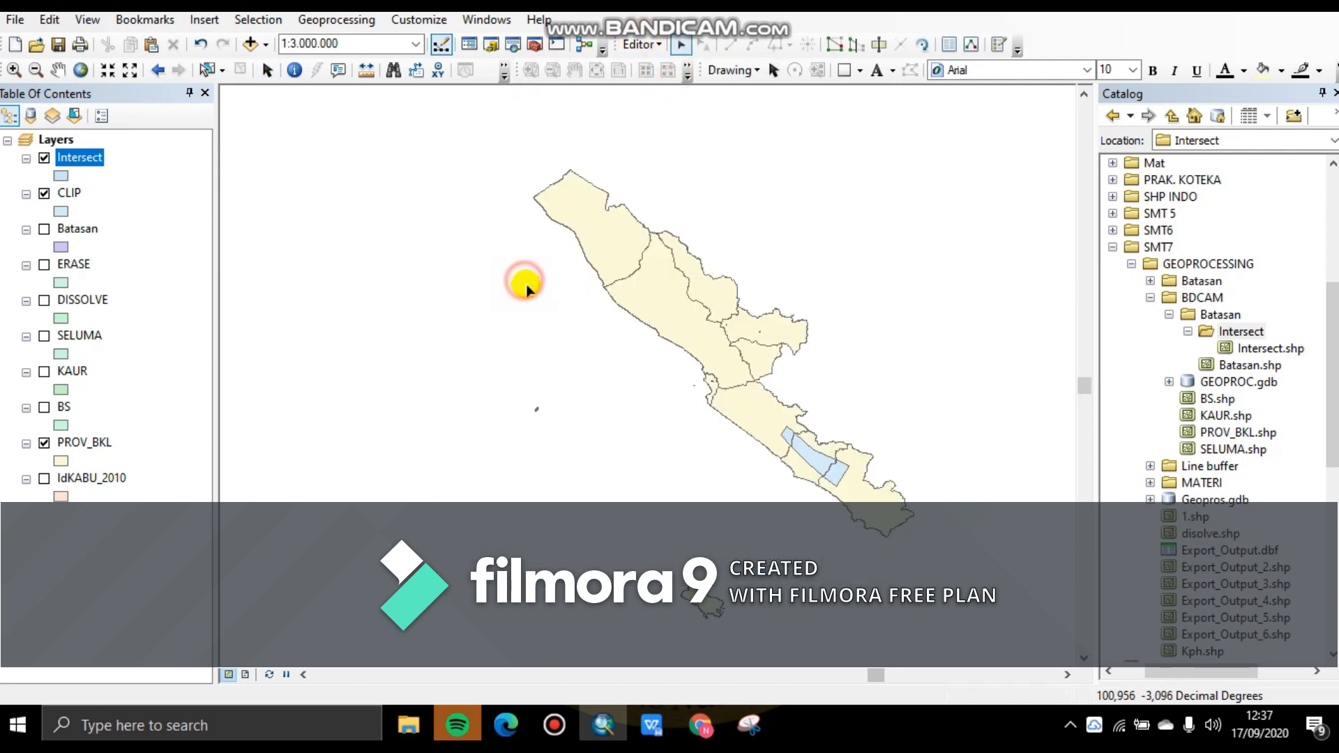
left_click(997, 44)
left_click(1105, 175)
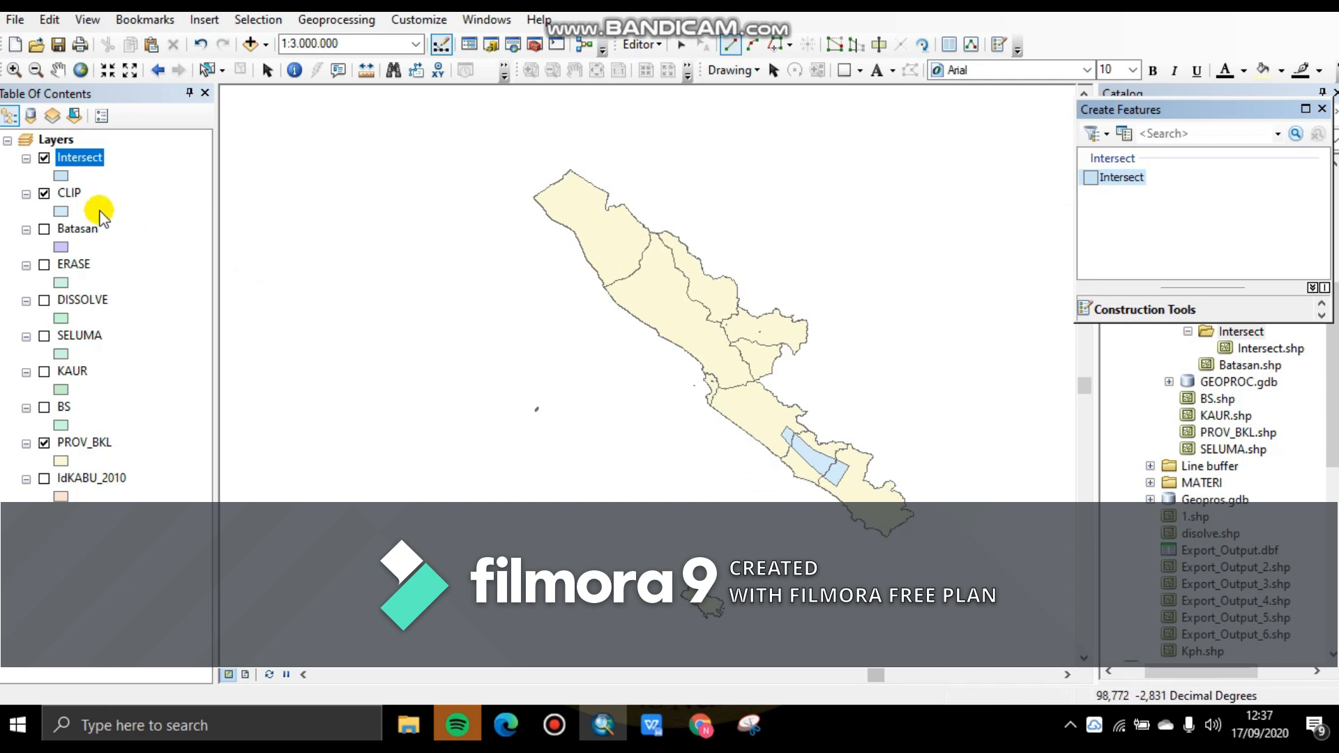
- Hide the CLIP layer and draw a four-sided polygon straddling the southern coastline of PROV_BKL, partly over the sea
left_click(44, 194)
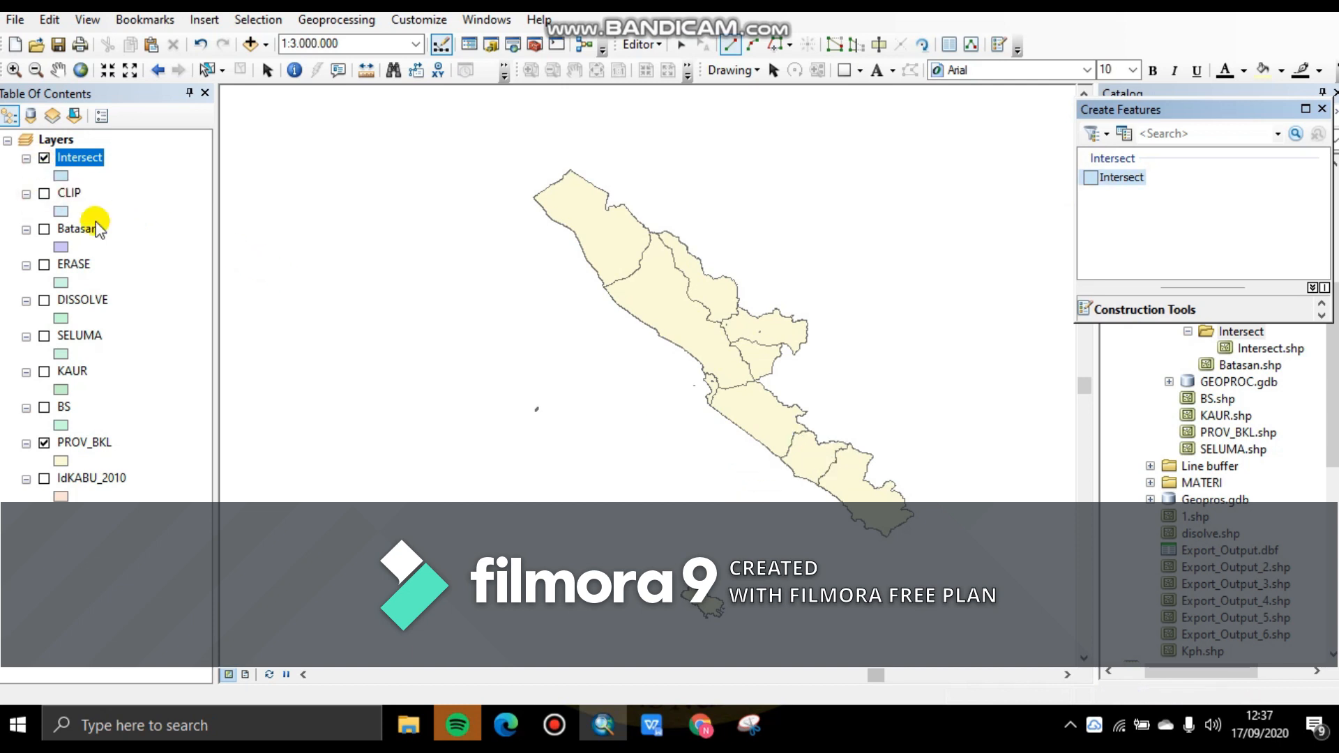
left_click(726, 452)
left_click(753, 416)
left_click(807, 459)
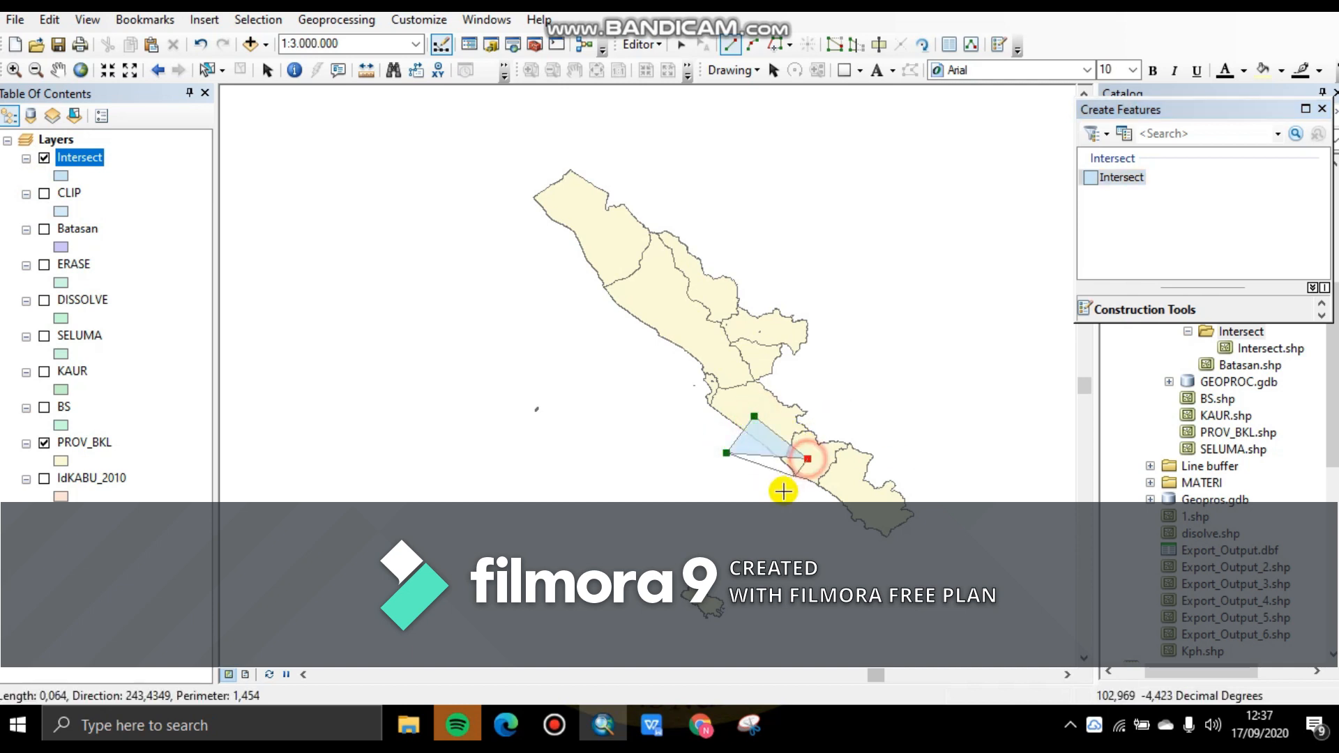
left_click(784, 491)
double_click(783, 491)
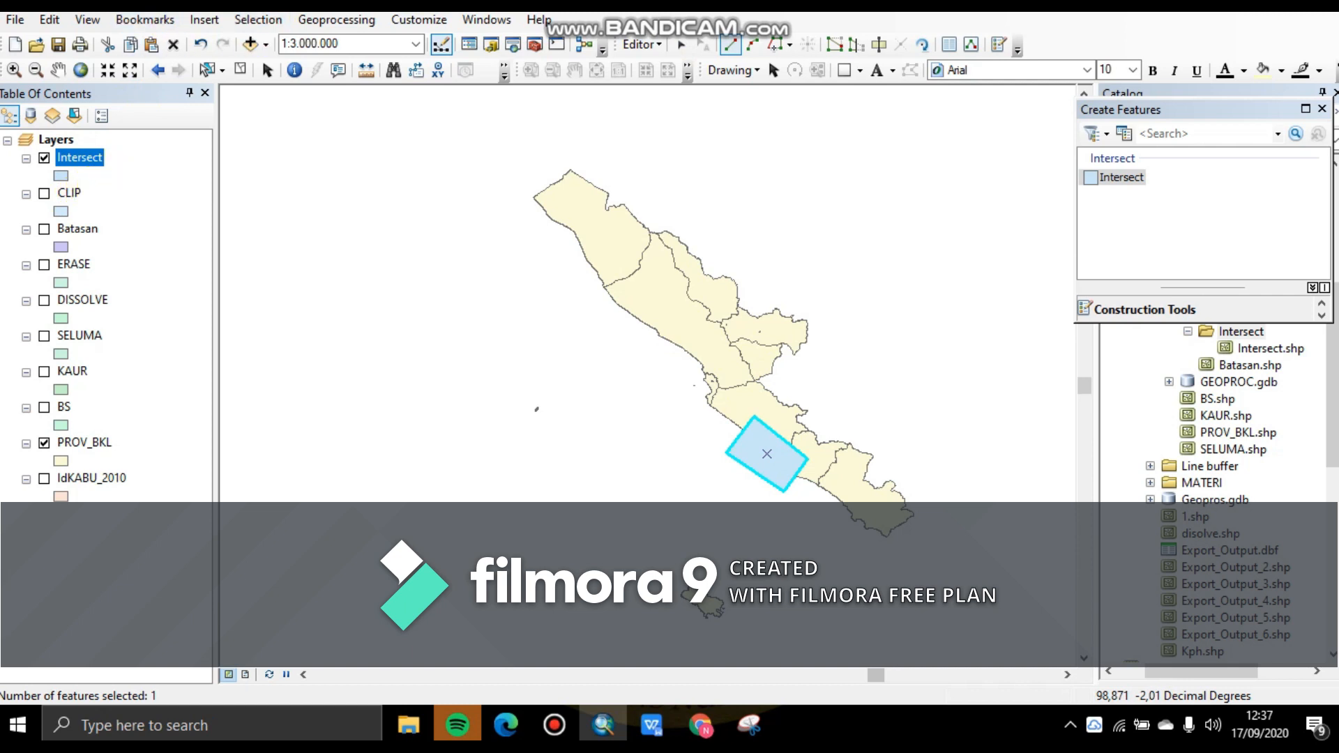
- Save the edits to the Intersect layer and stop editing
left_click(640, 43)
left_click(655, 114)
left_click(641, 44)
left_click(645, 88)
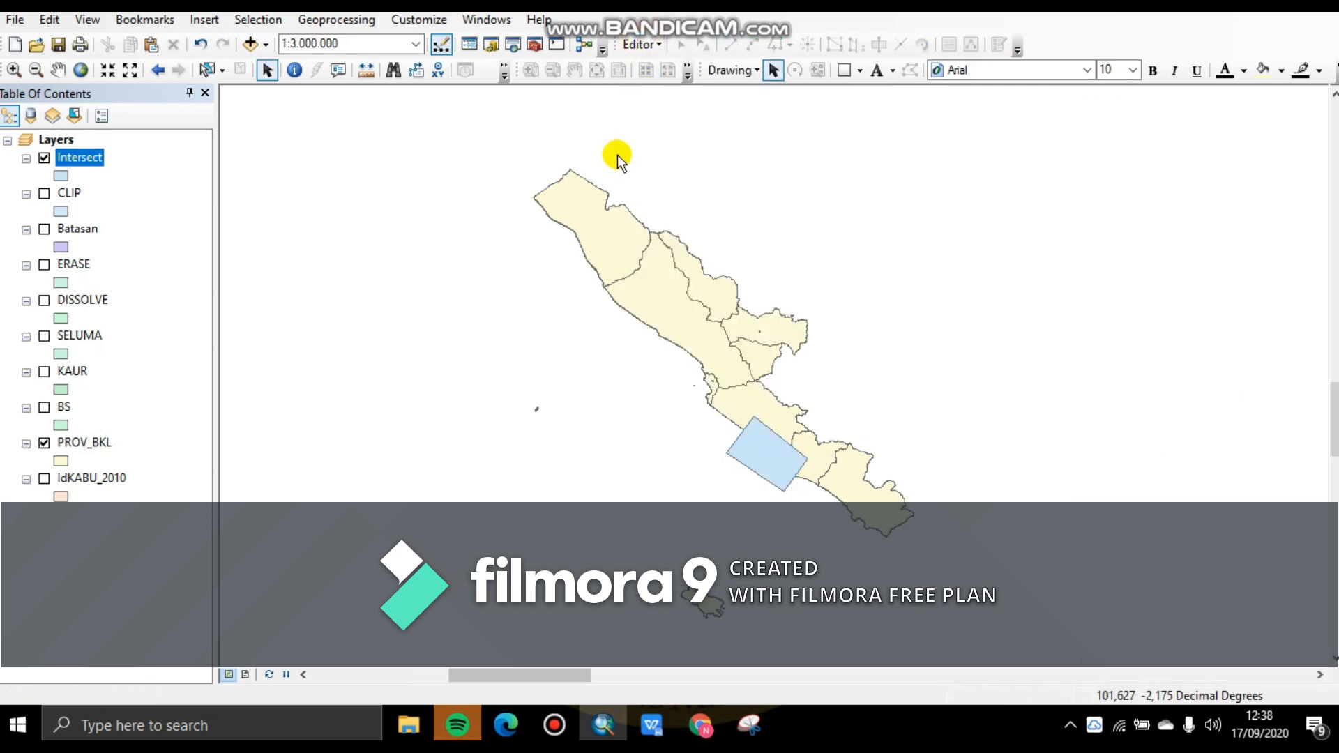
- Start the Intersect geoprocessing tool with PROV_BKL and Intersect as input features
left_click(342, 26)
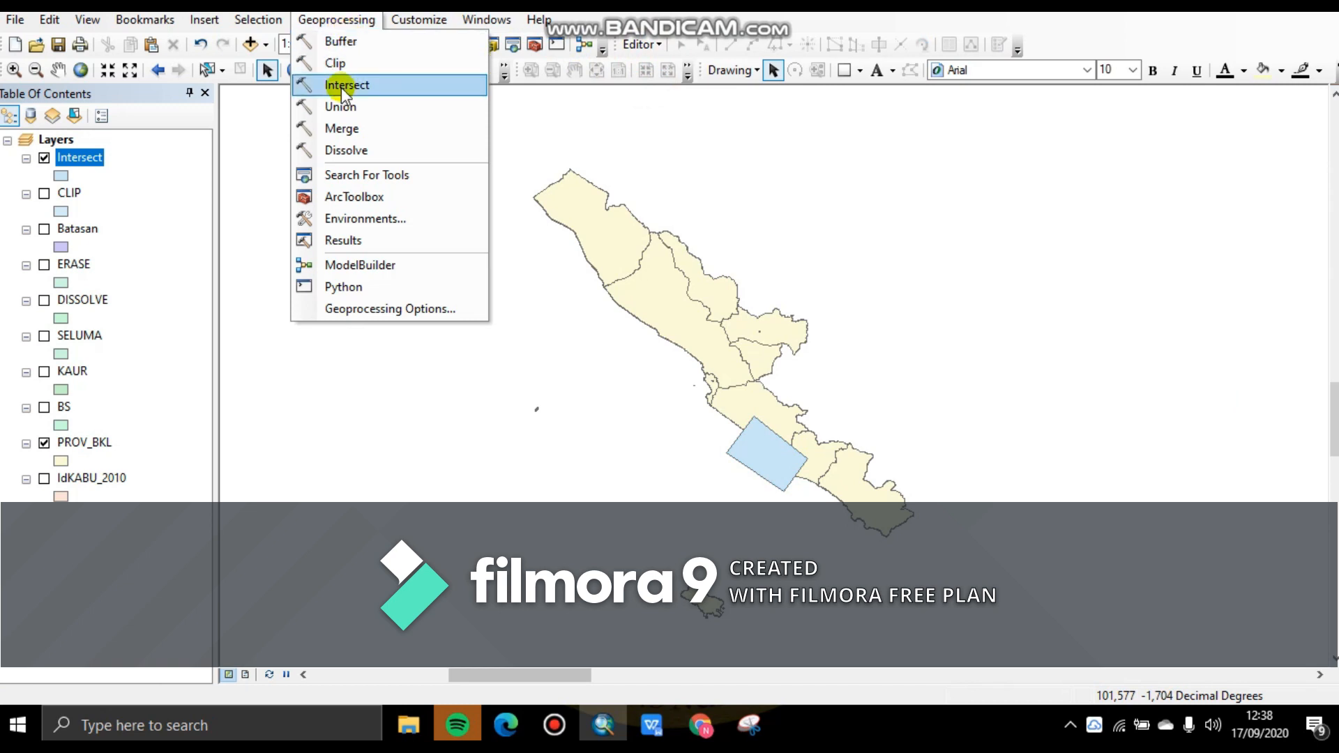
left_click(341, 87)
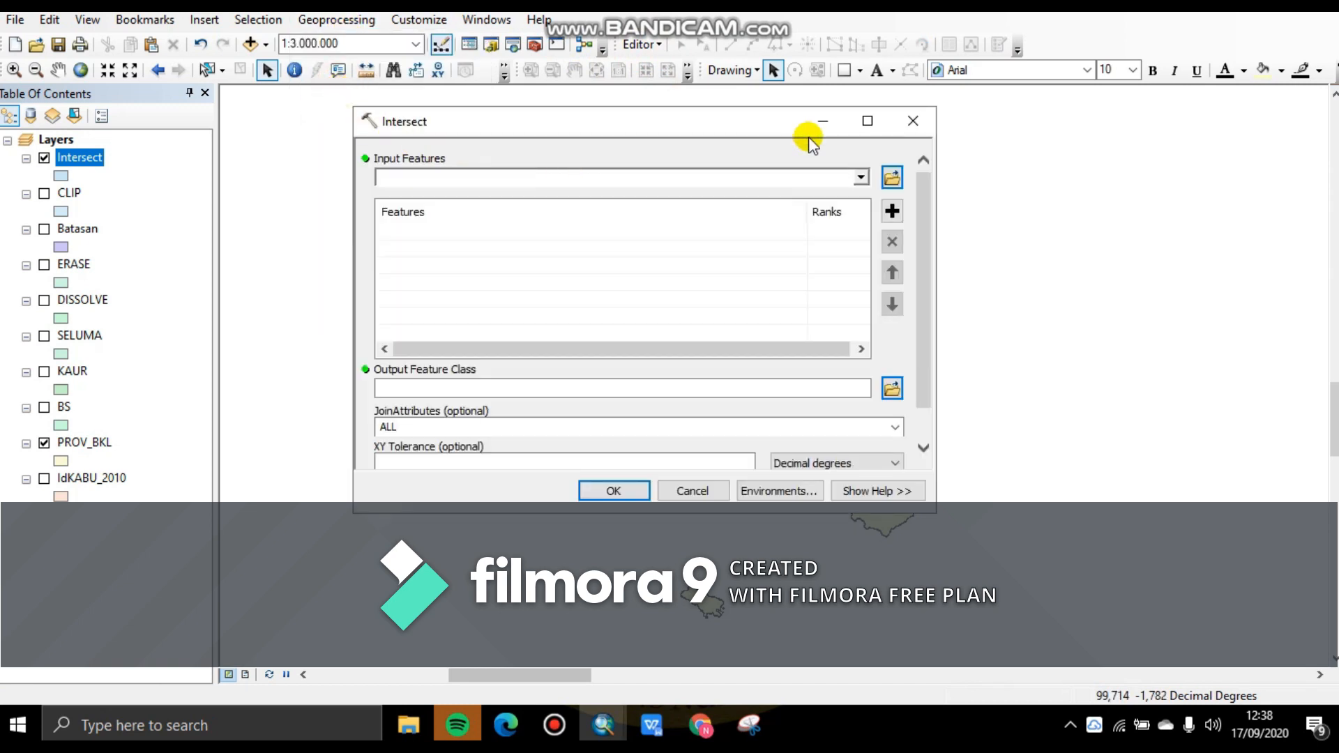
left_click(861, 177)
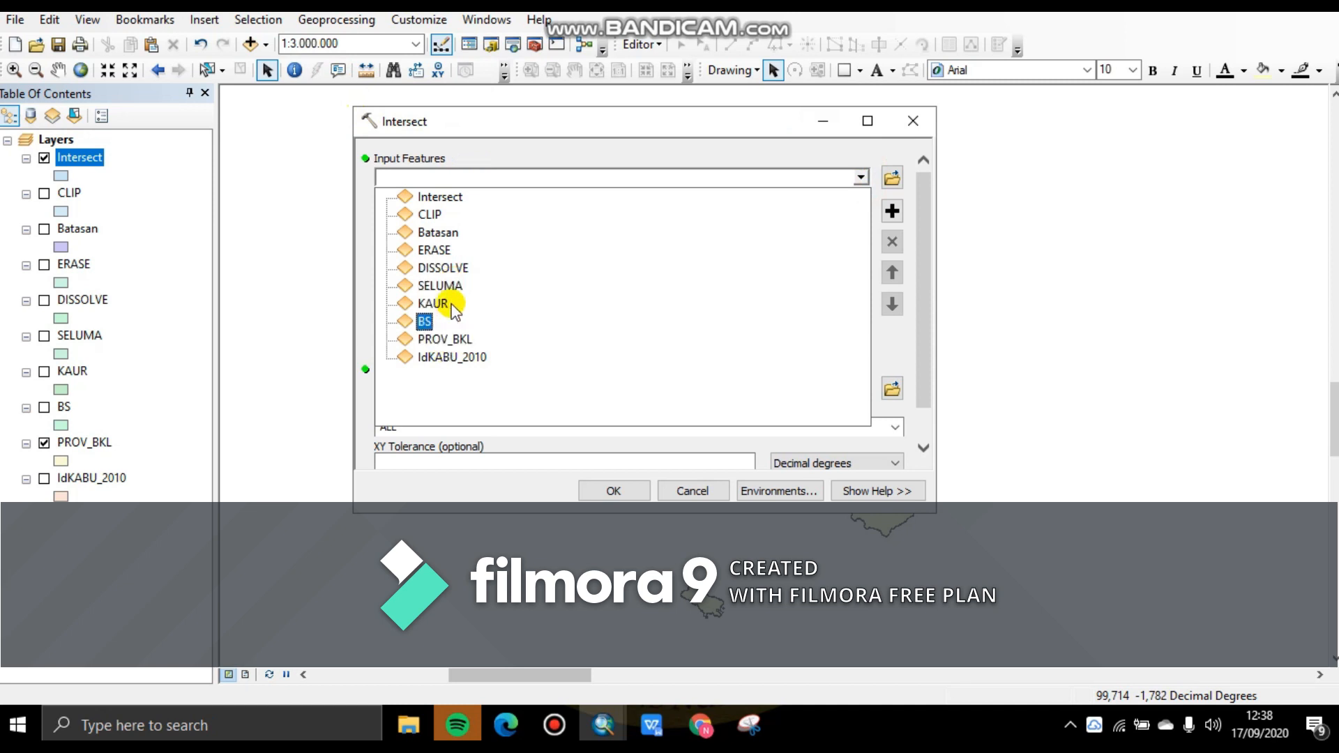
left_click(447, 342)
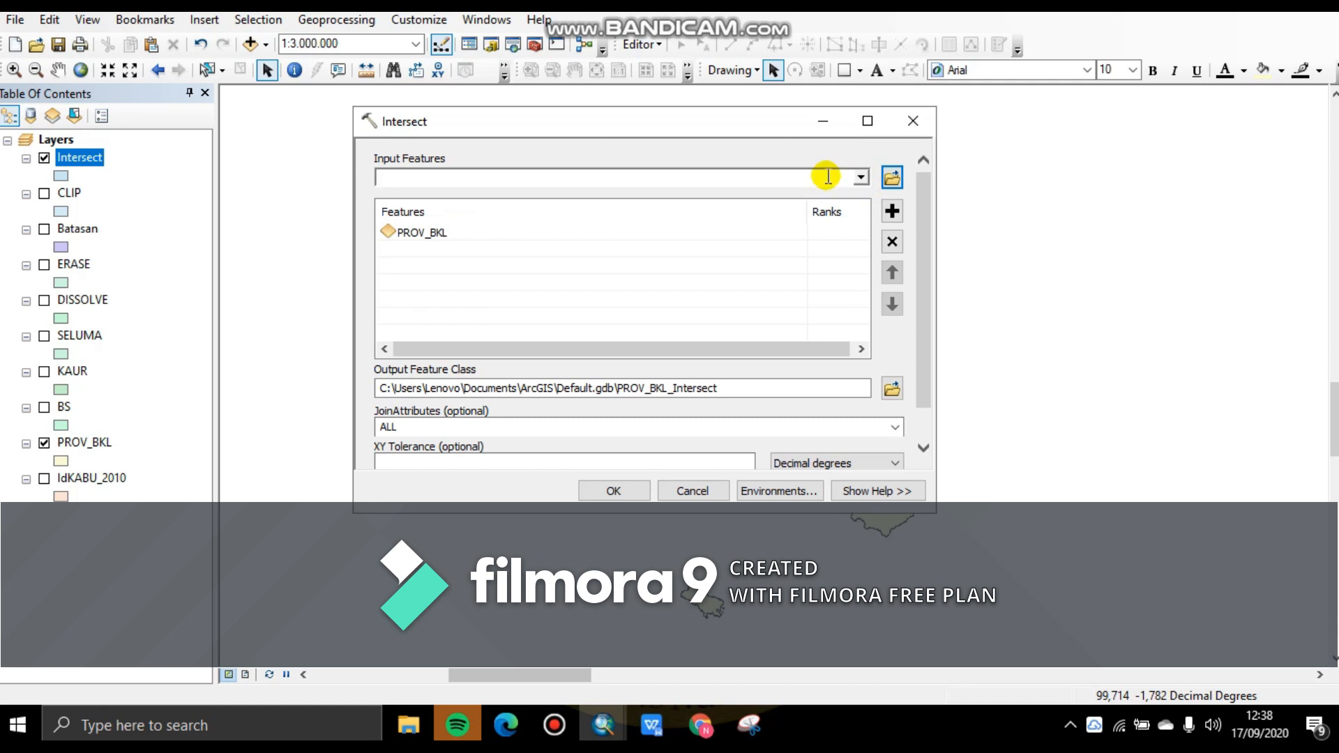
left_click(860, 176)
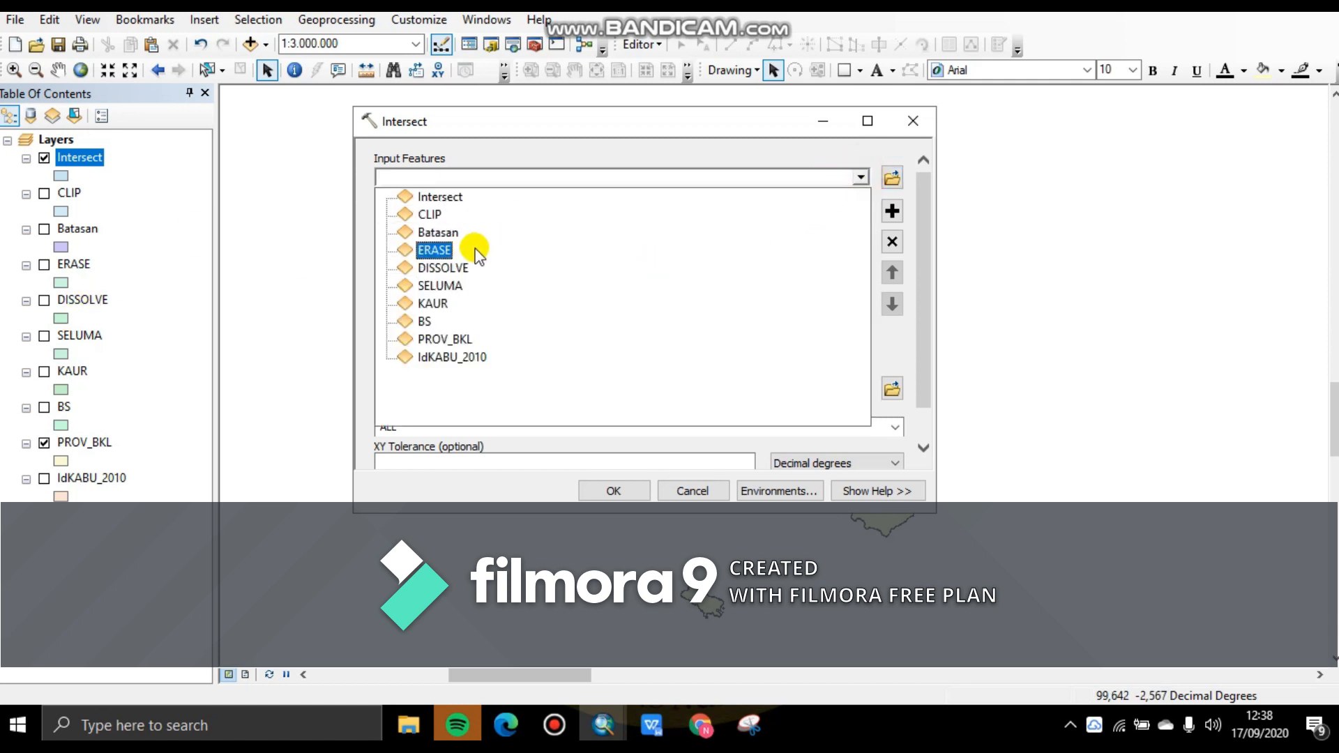
left_click(439, 197)
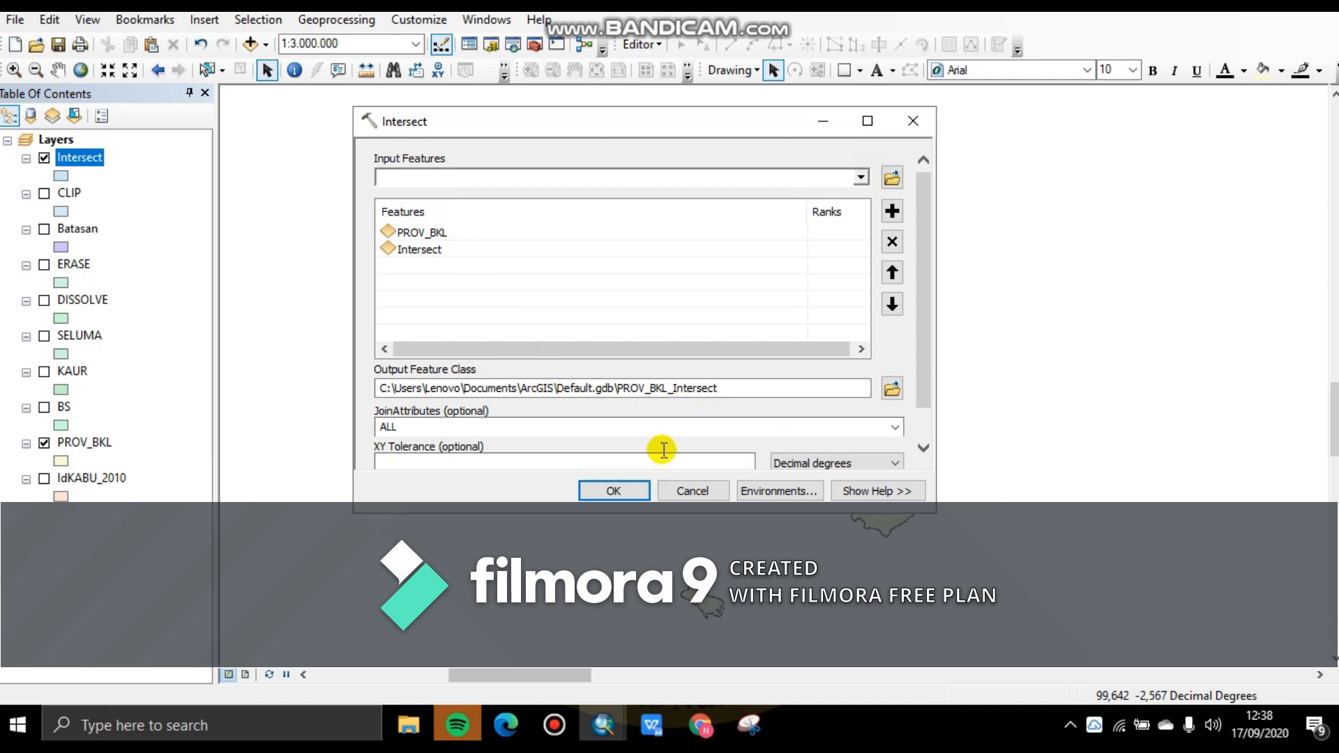
- Save the output feature class as INTERSECT in GEOPROC.gdb, run the Intersect and hide the drawn Intersect layer to inspect the output
left_click(892, 388)
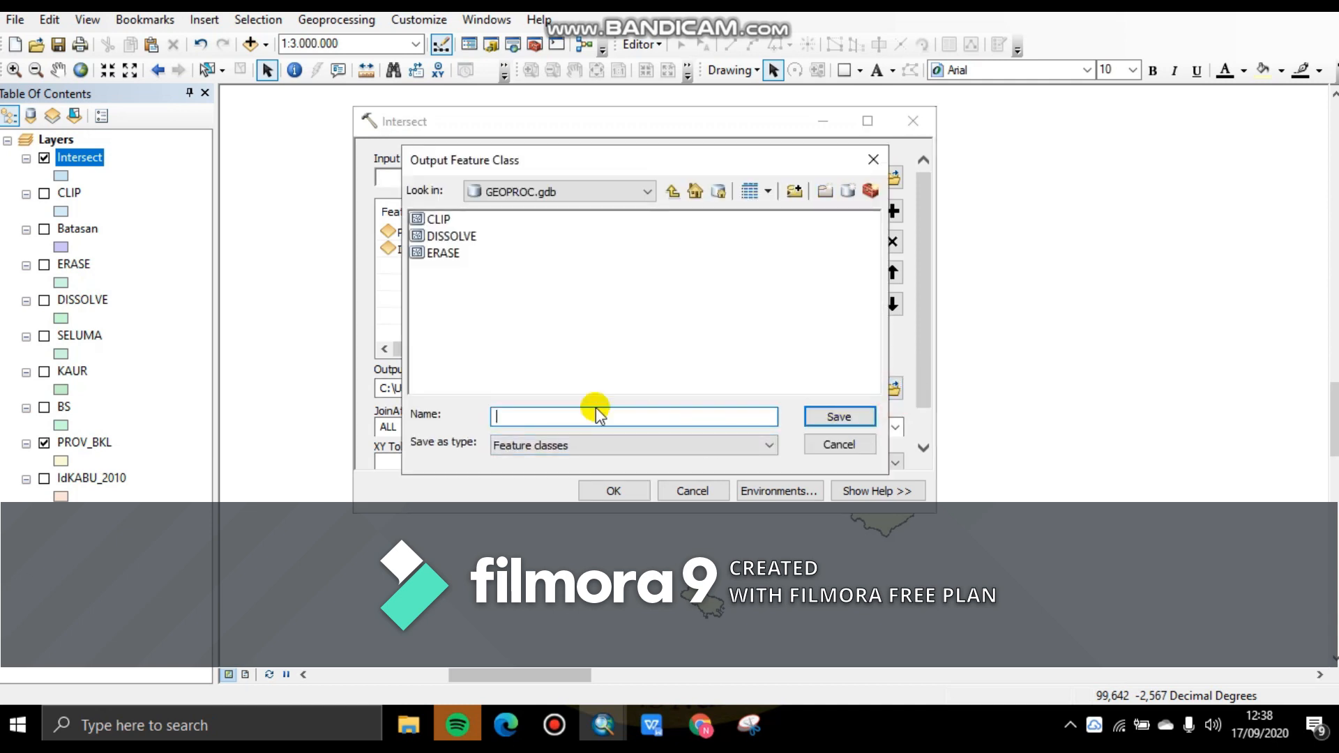
left_click(597, 415)
type("INTERSECT")
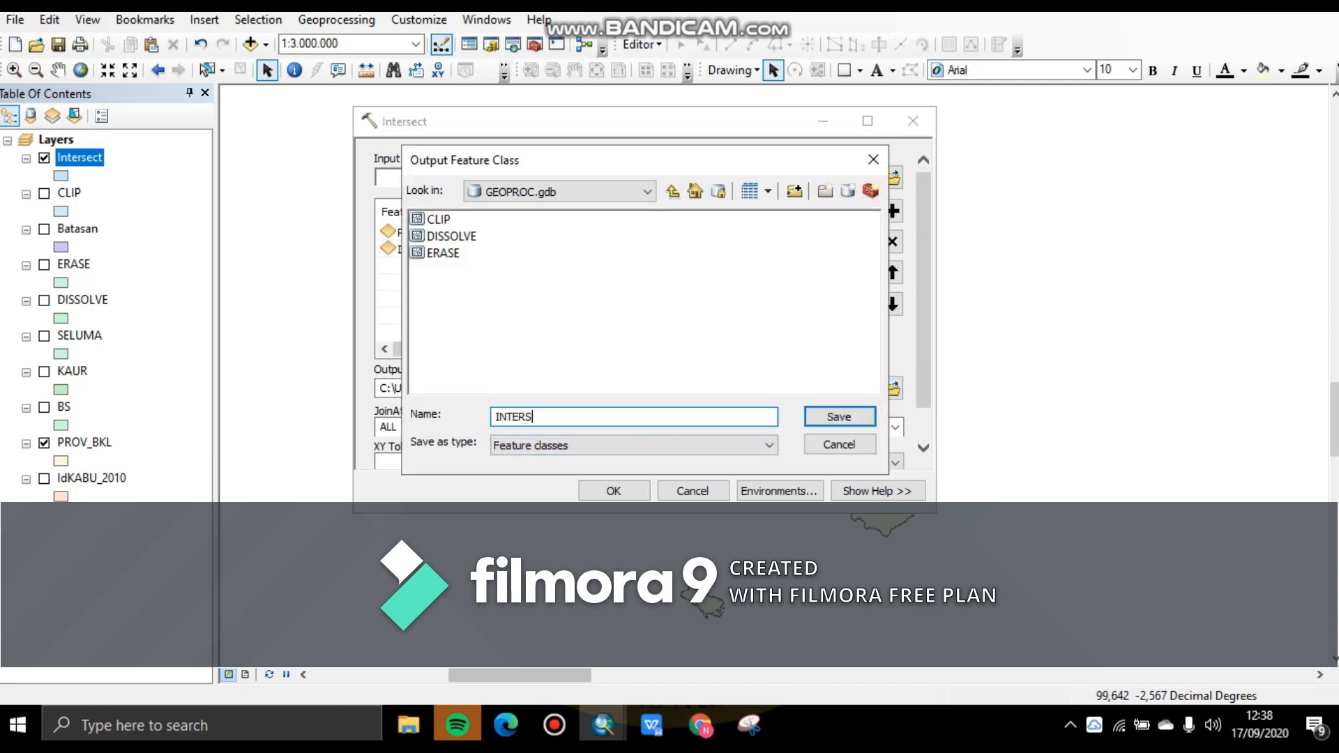
left_click(852, 417)
scroll(638, 458, "down", 1)
left_click(613, 488)
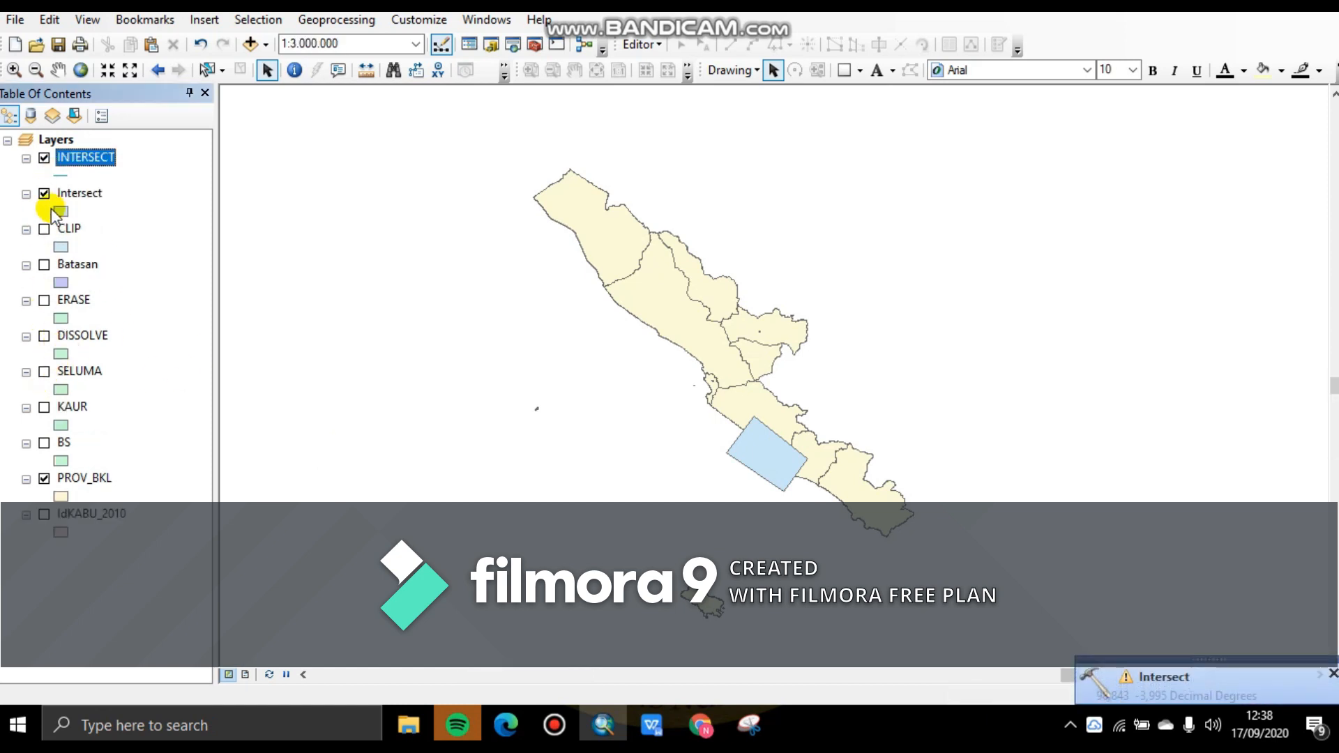
left_click(44, 194)
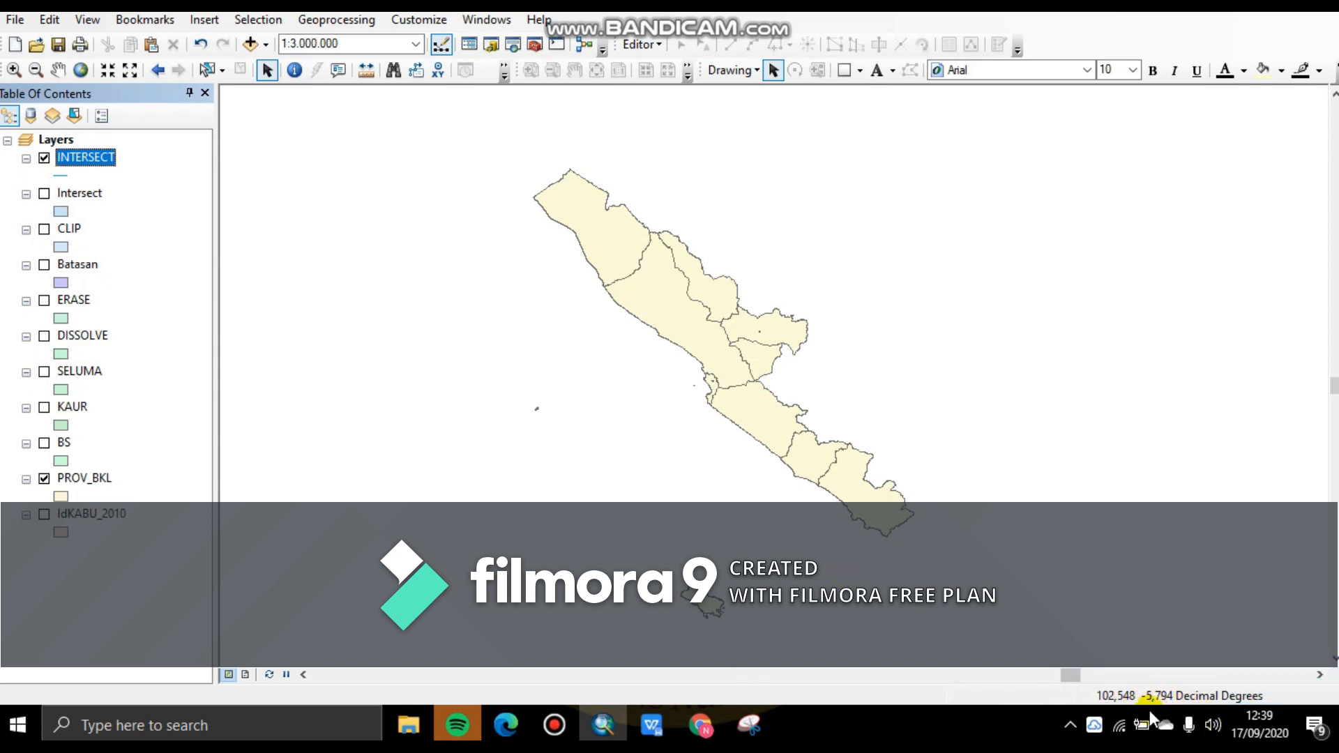
right_click(77, 144)
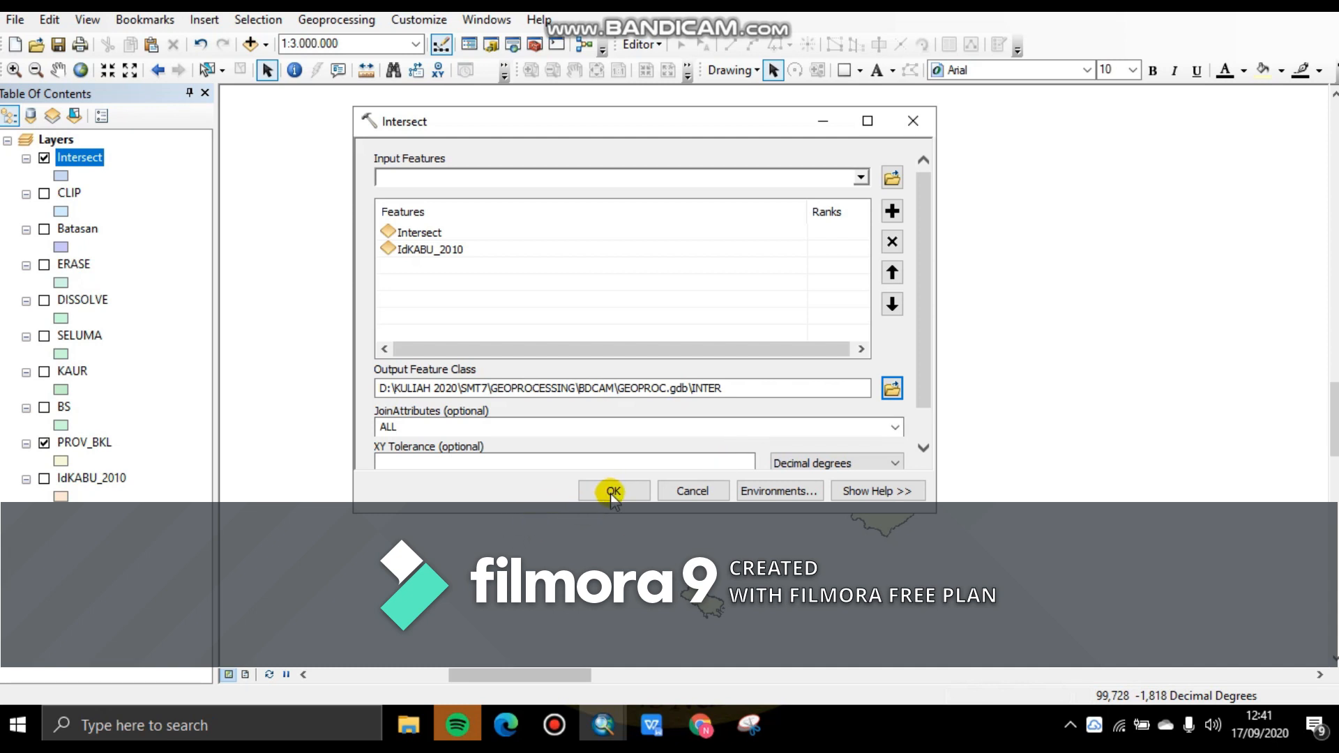
- Run the Intersect of Intersect and IdKABU_2010 into GEOPROC.gdb as INTER, and toggle the drawn Intersect layer's visibility
left_click(613, 491)
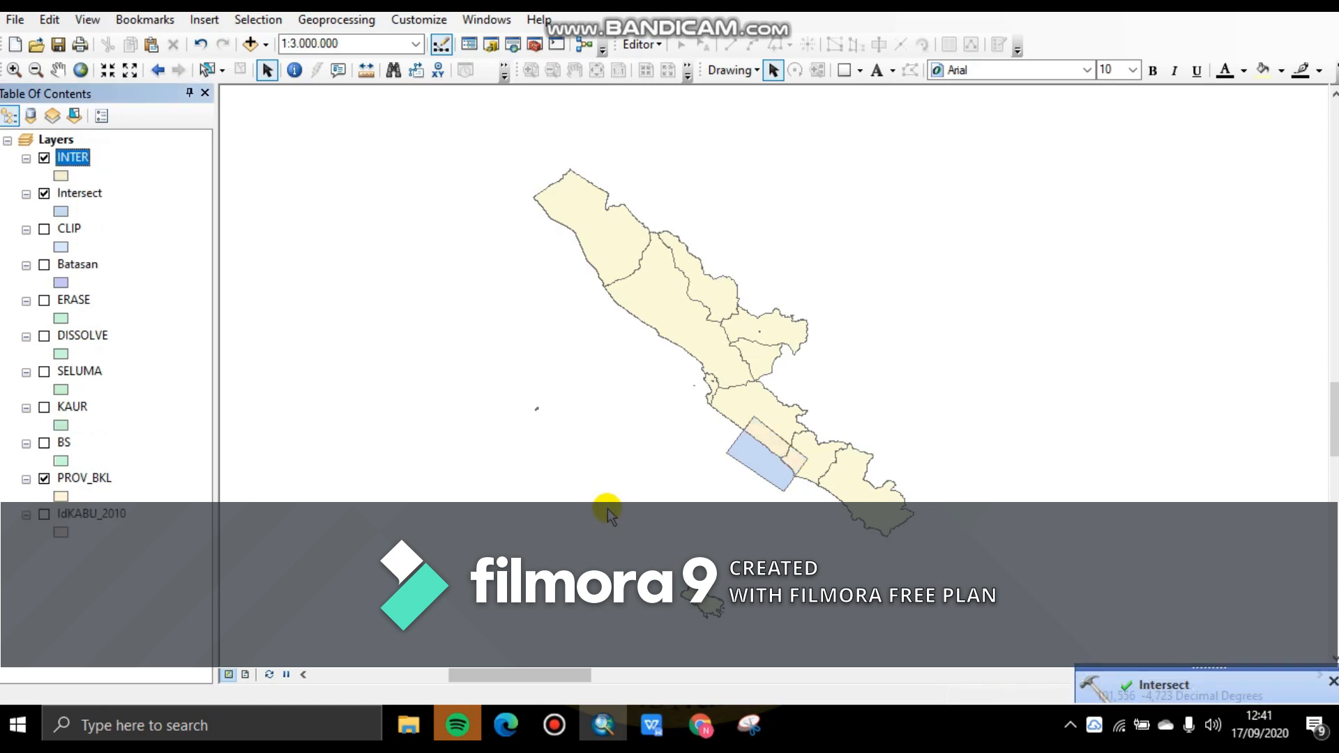
left_click(44, 194)
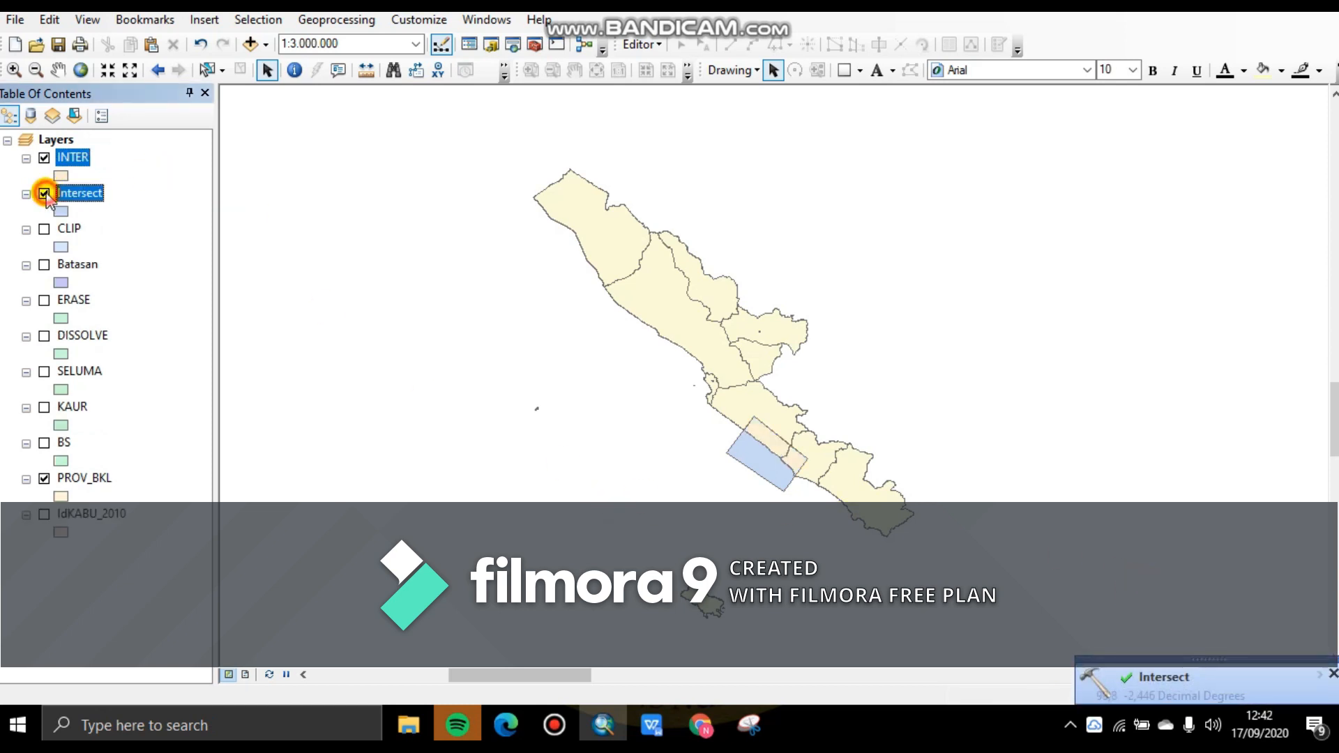
- Toggle the PROV_BKL layer's visibility and hide the INTERSECT output layer
left_click(44, 479)
scroll(764, 450, "down", 5)
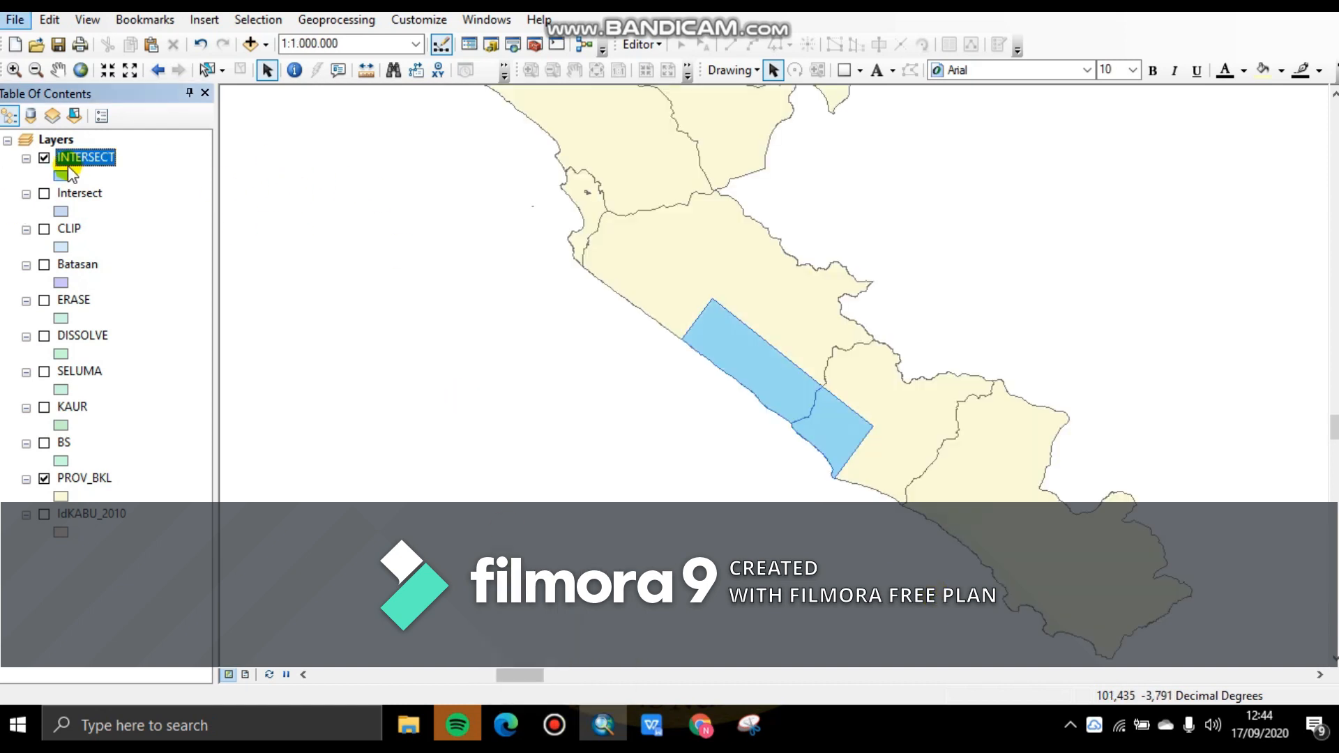
left_click(44, 158)
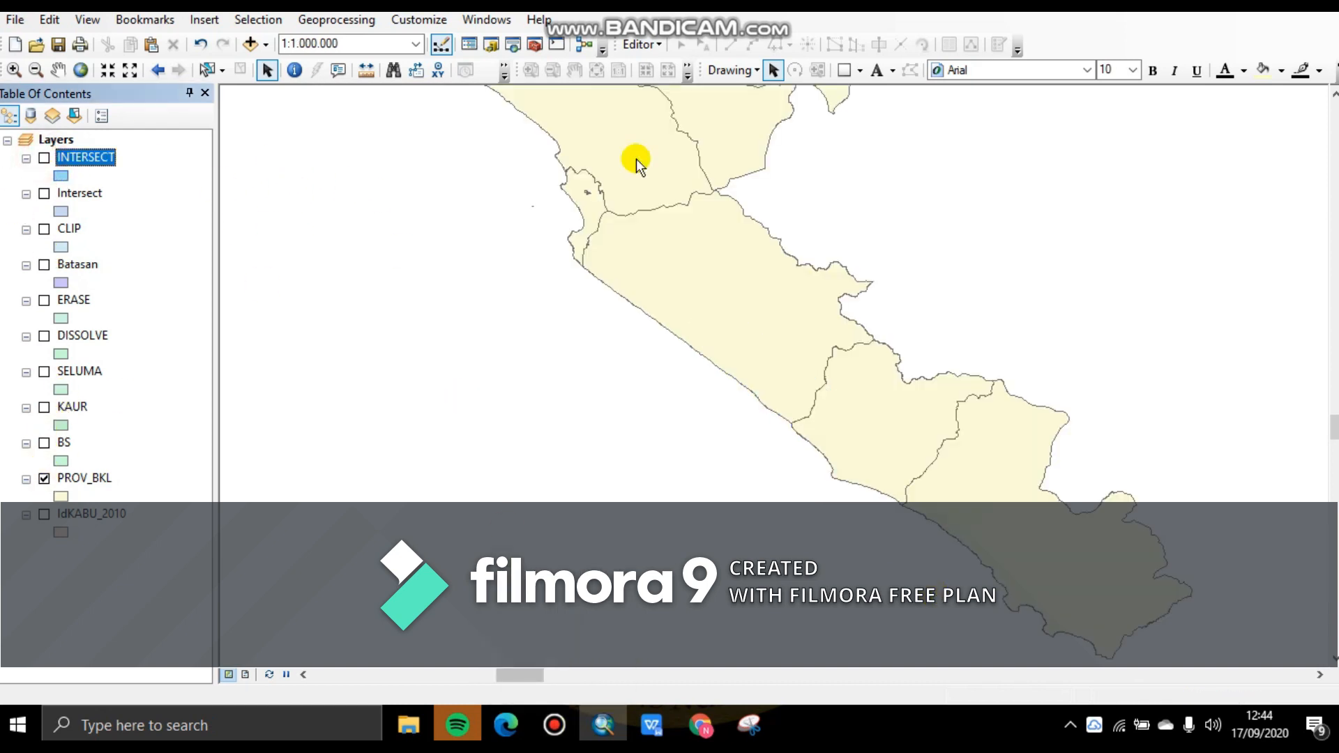
scroll(812, 248, "down", 3)
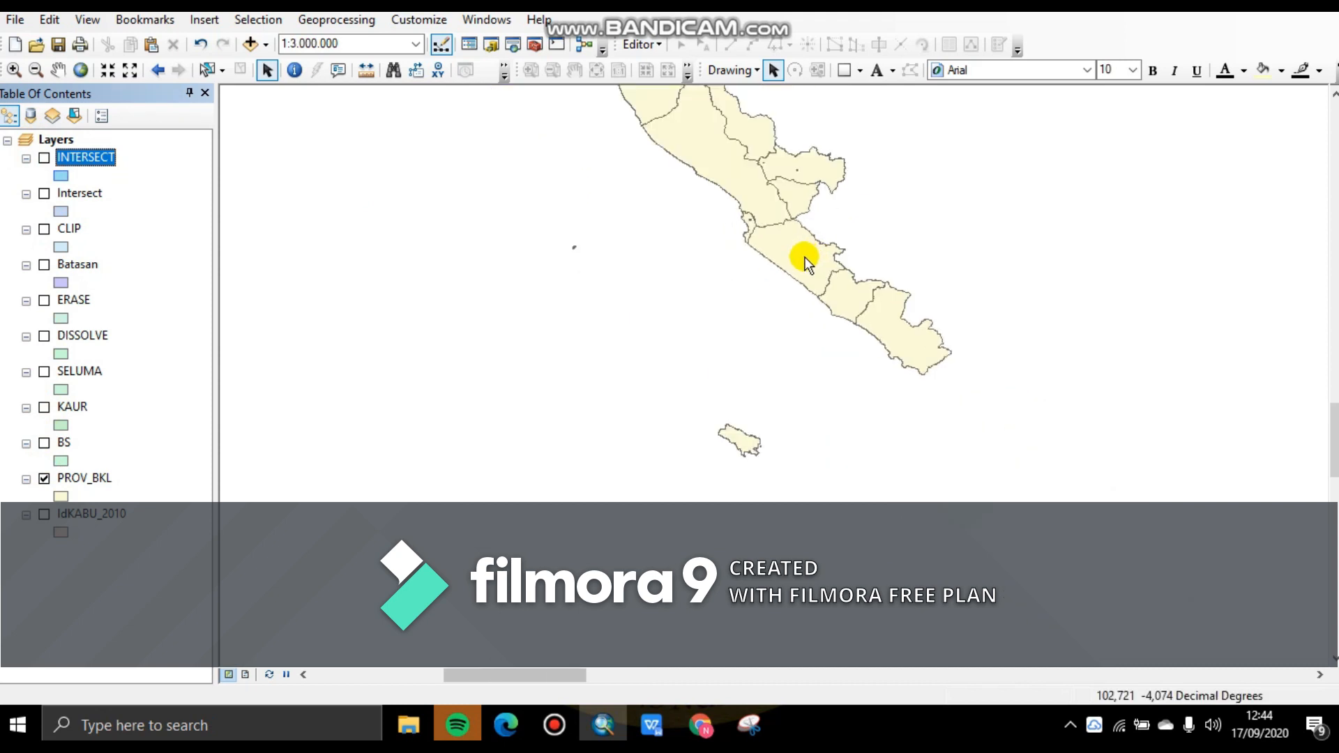
- Start the Union geoprocessing tool with CLIP and PROV_BKL as input features
left_click(318, 21)
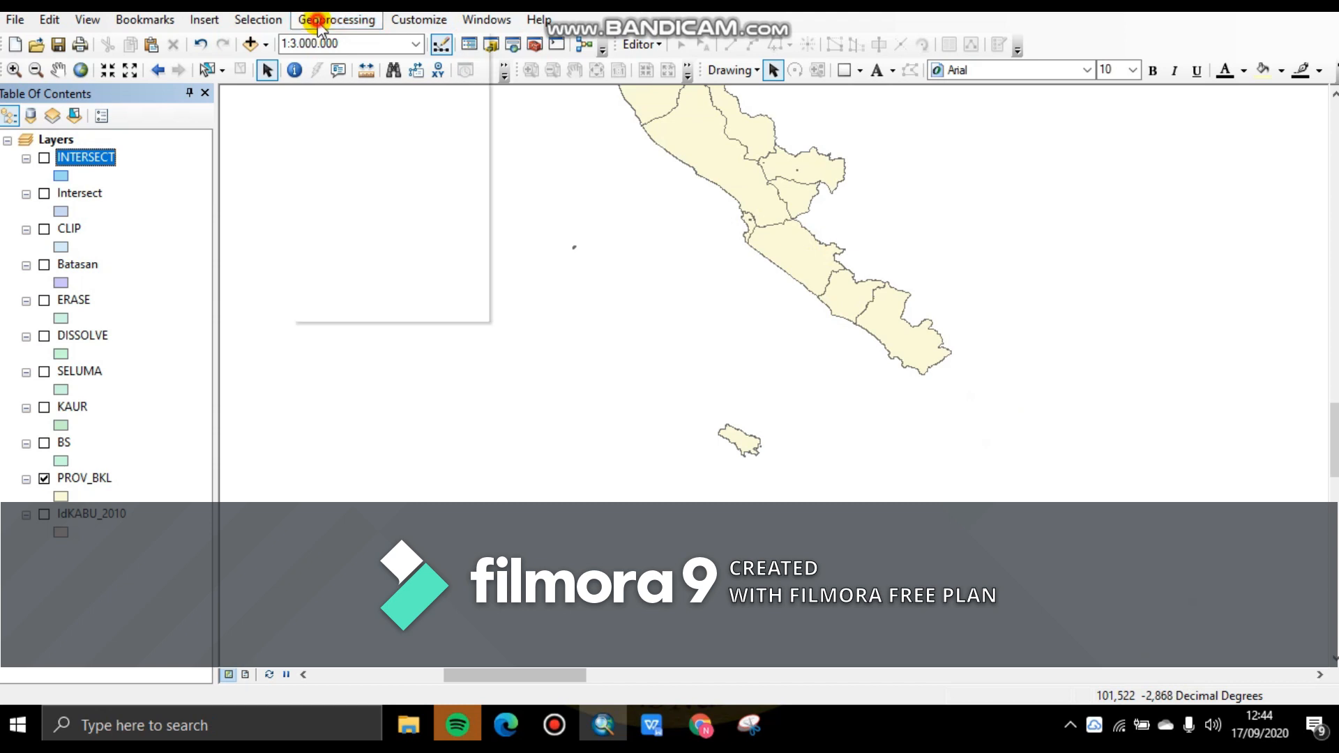
left_click(345, 110)
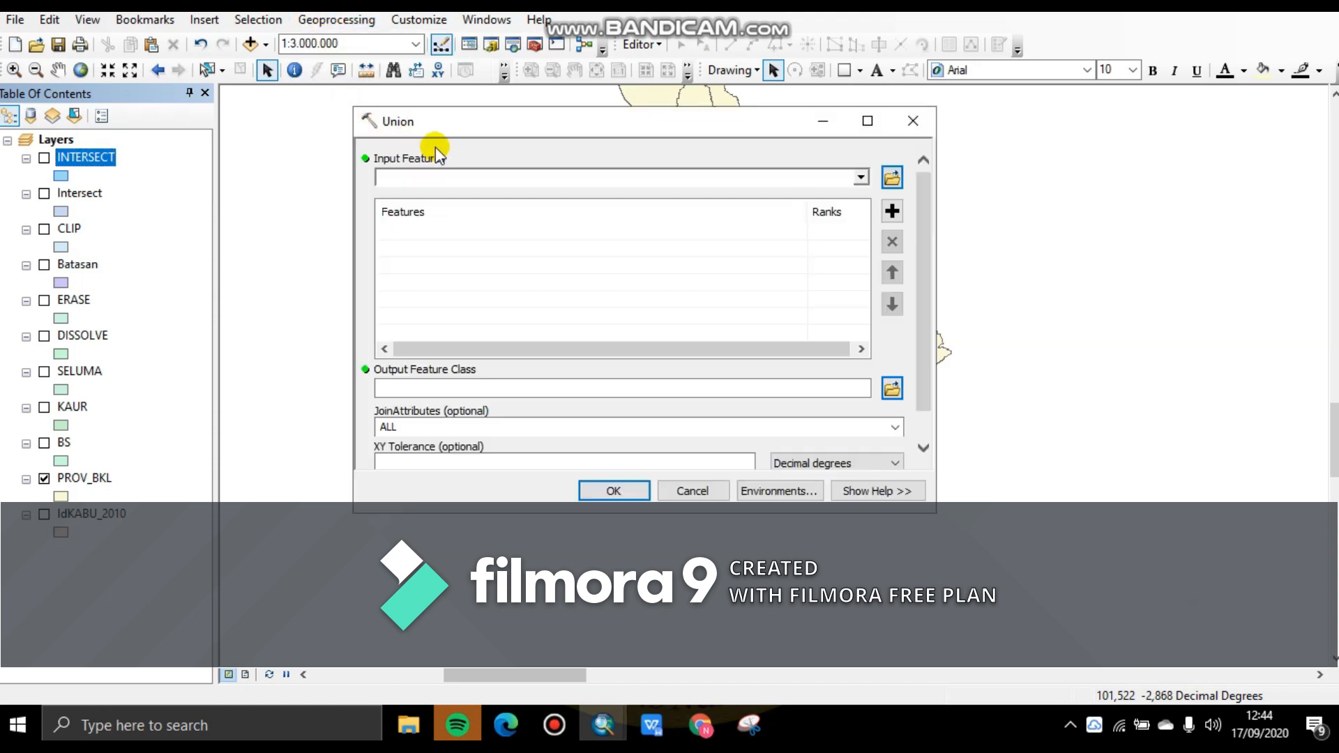
left_click(862, 180)
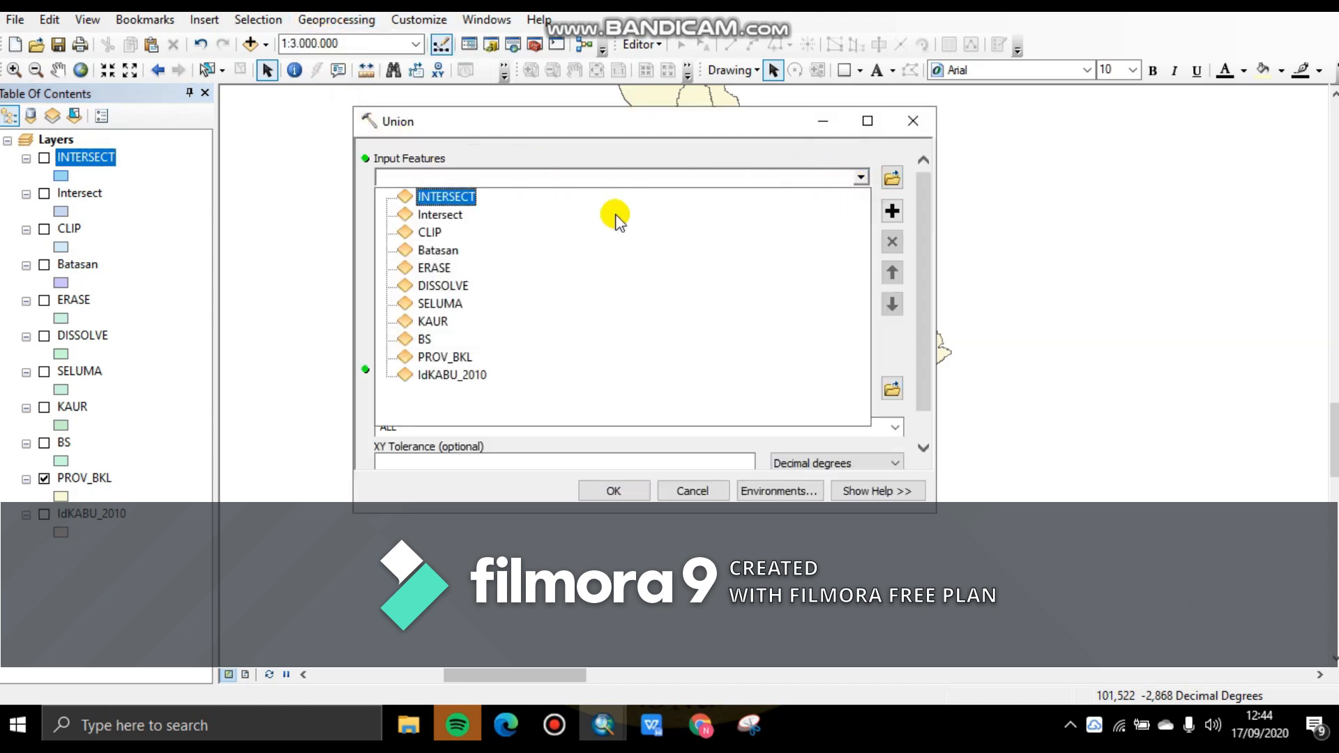
left_click(468, 233)
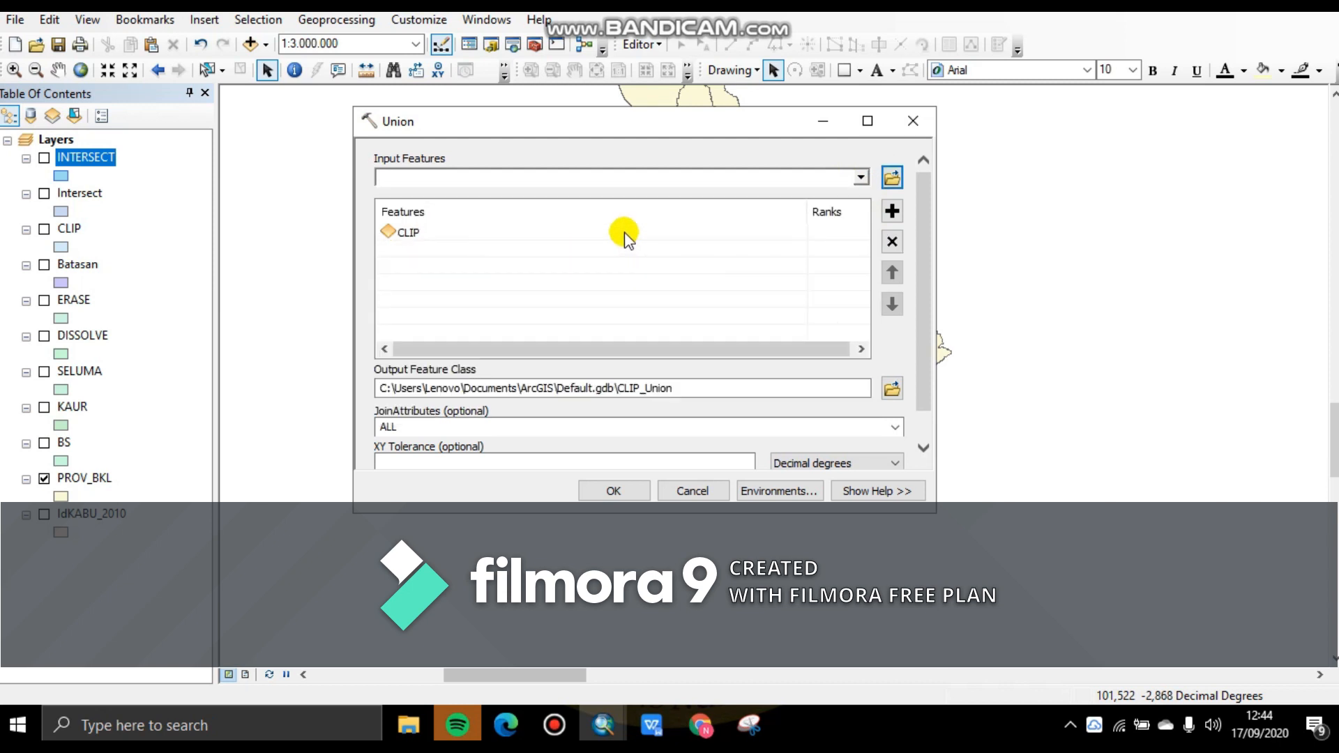
left_click(859, 178)
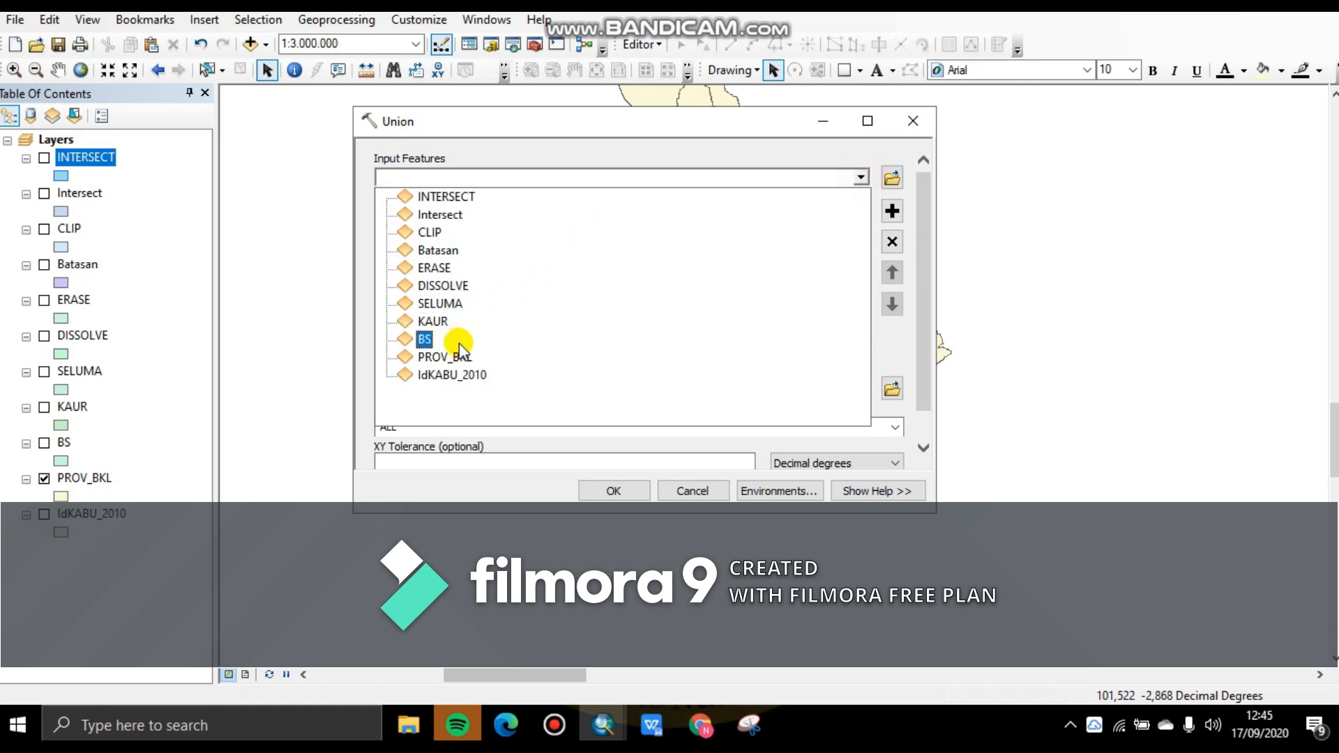
left_click(460, 358)
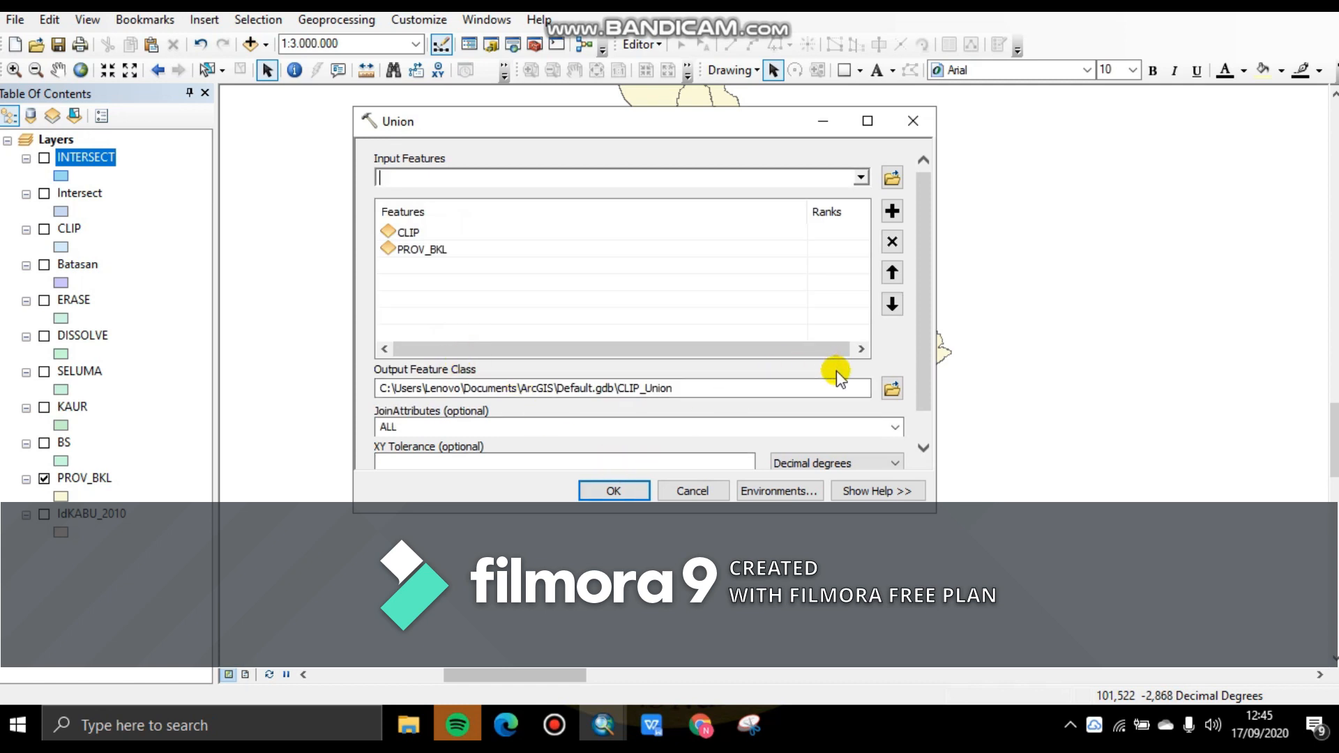
- Save the output feature class as UNION in GEOPROC.gdb and run the Union
left_click(891, 388)
type("UNION")
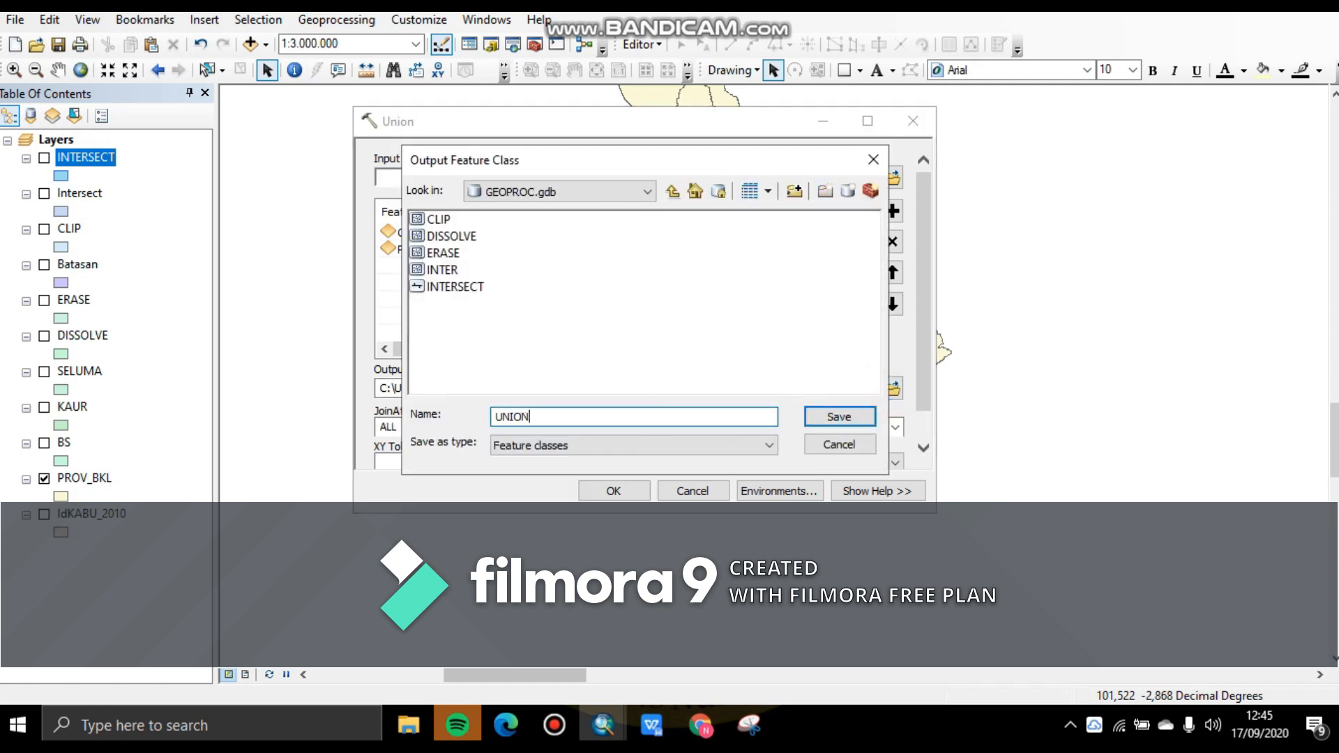
left_click(839, 414)
left_click_drag(921, 346, 923, 375)
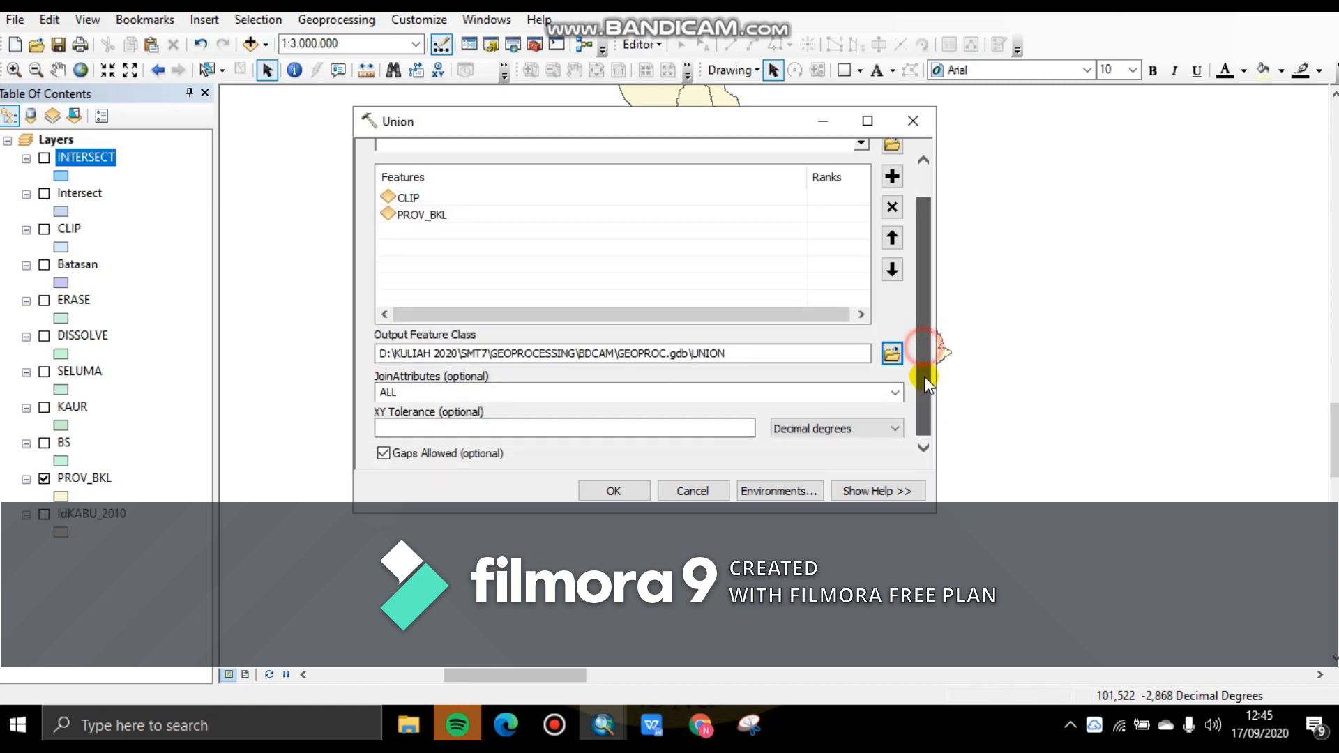
left_click(631, 488)
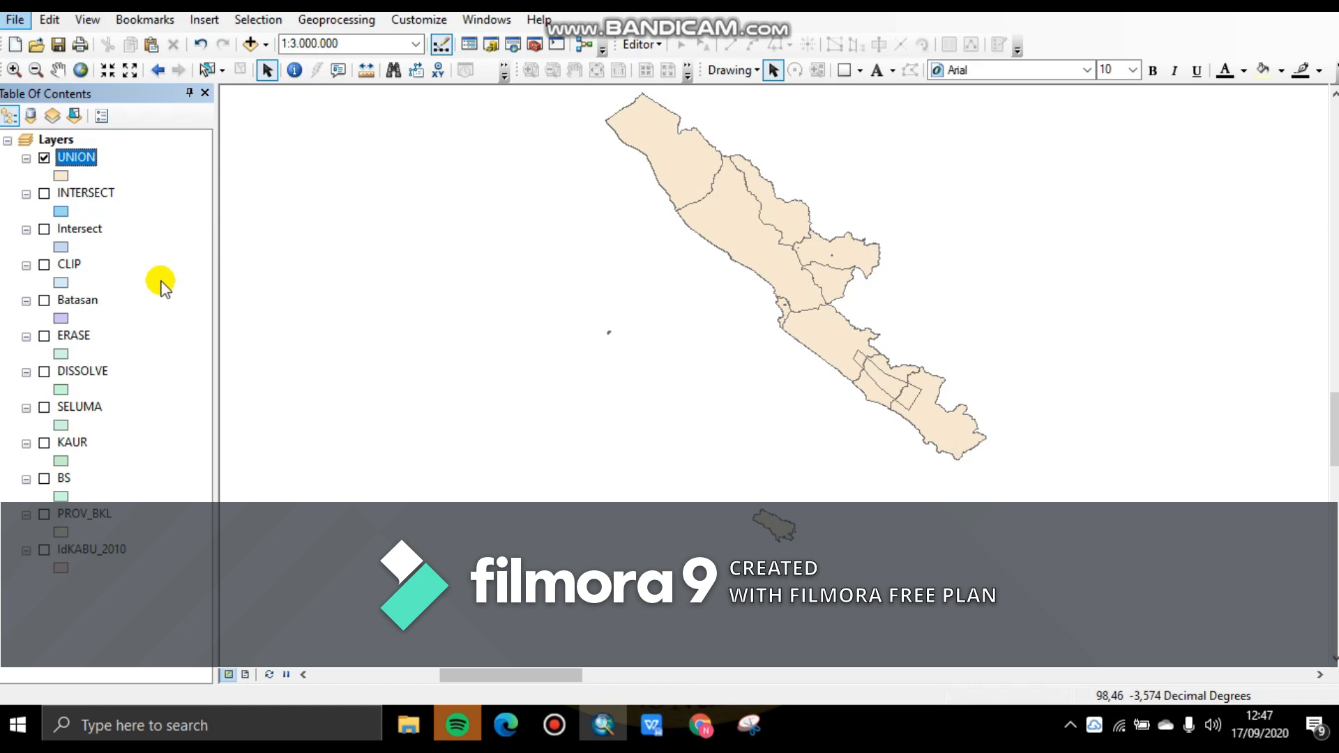
- Hide the UNION layer and show the PROV_BKL layer
left_click(44, 157)
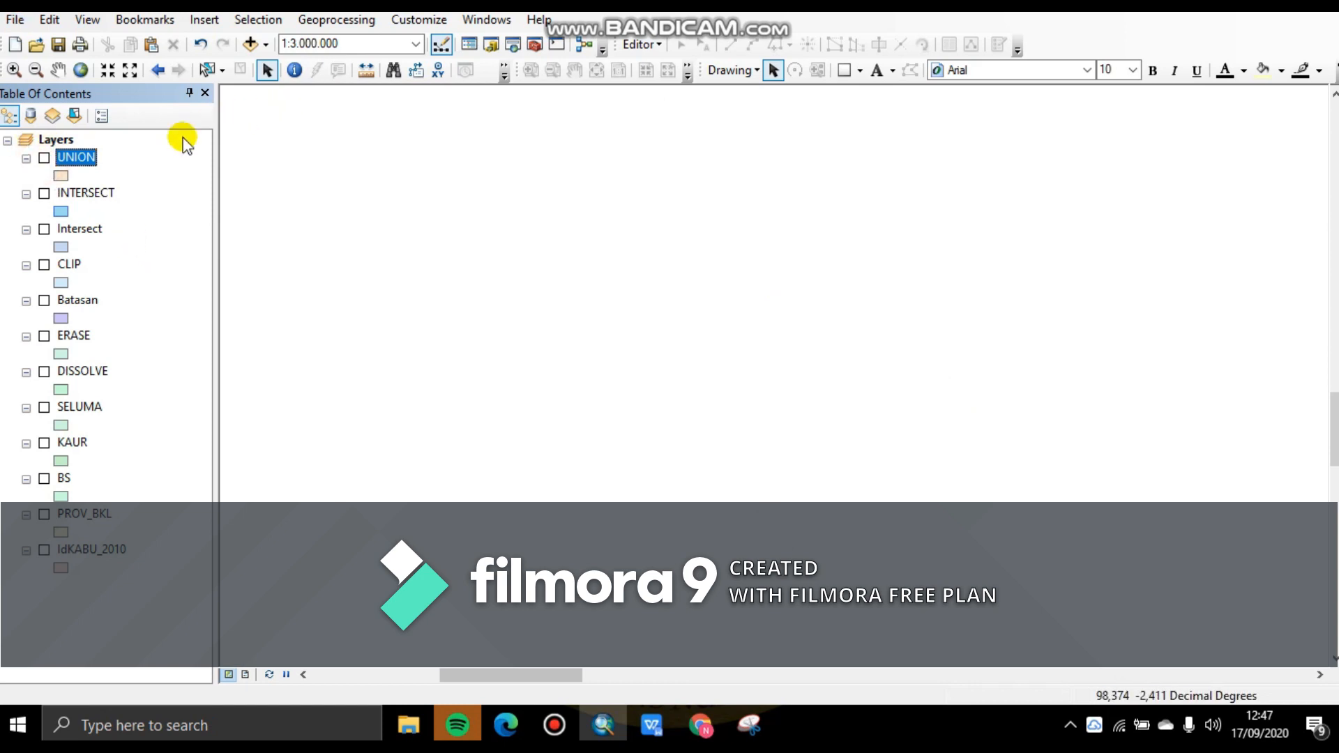
left_click(44, 516)
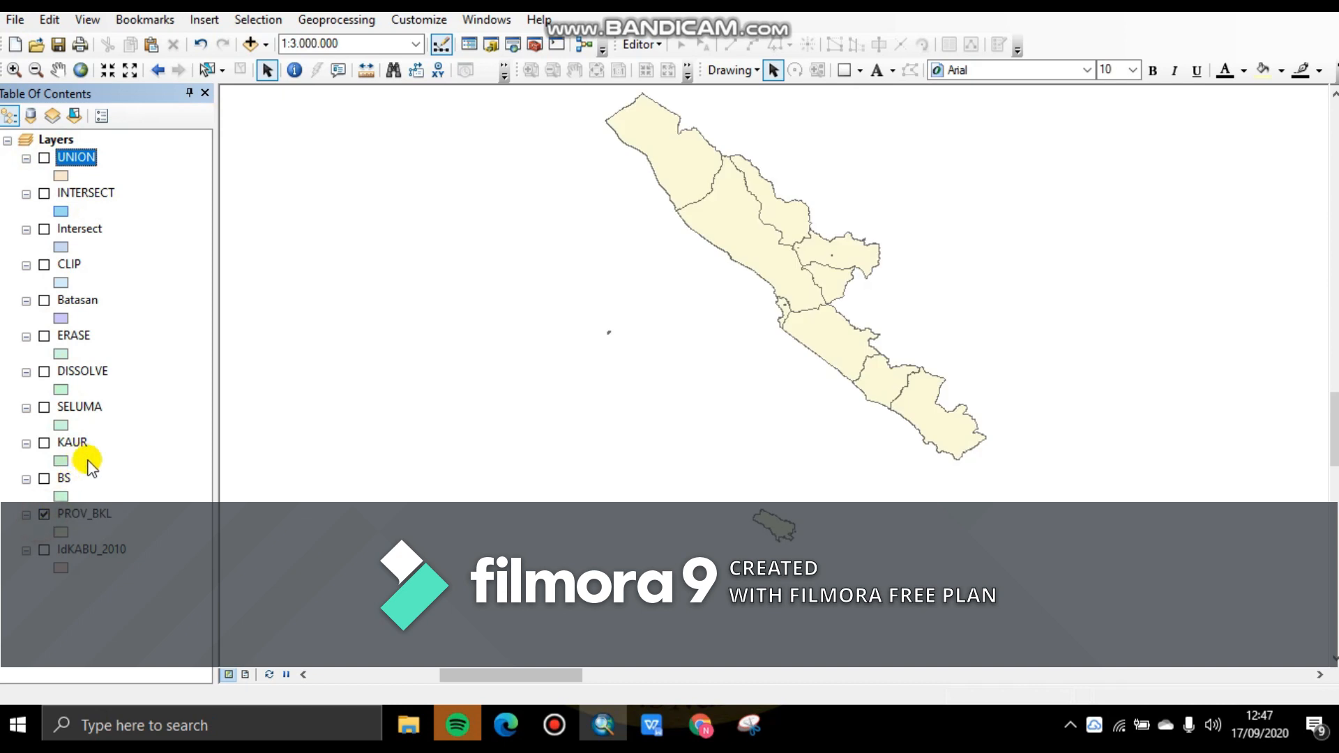
left_click(428, 547)
key("alt")
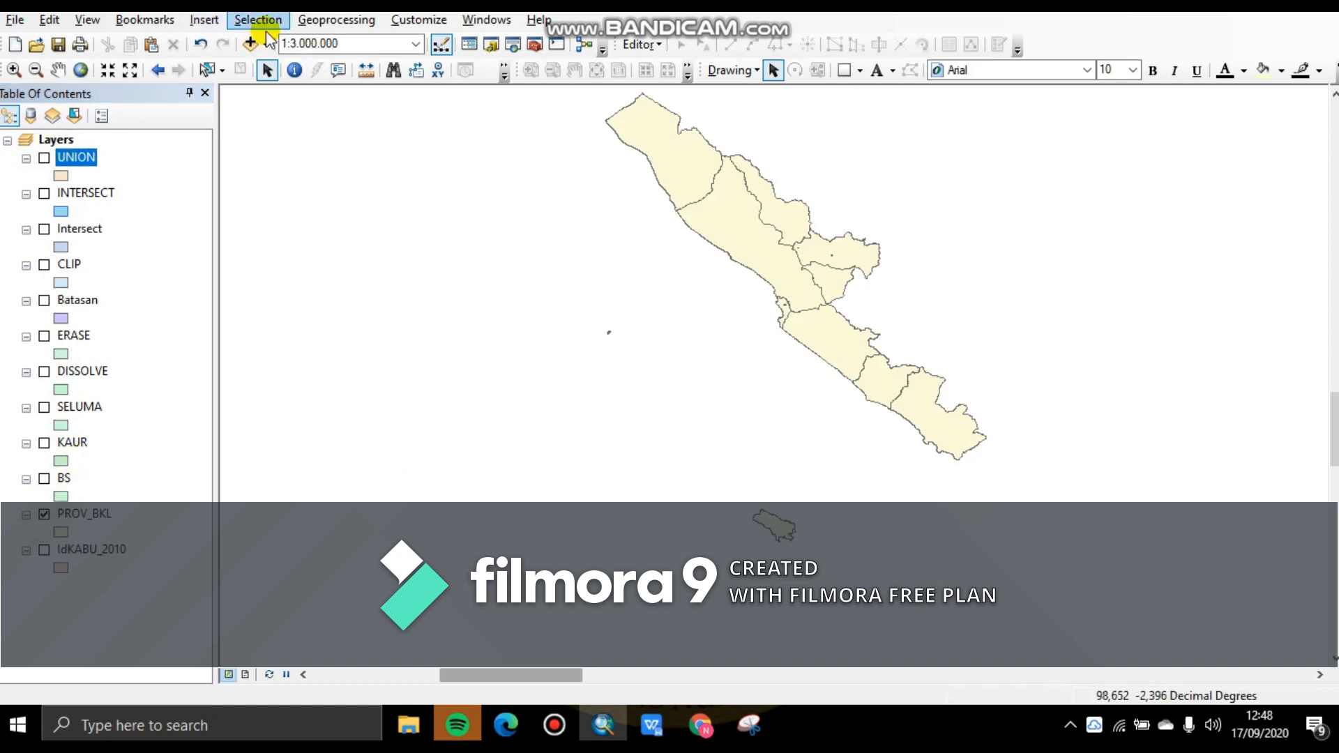
left_click(336, 20)
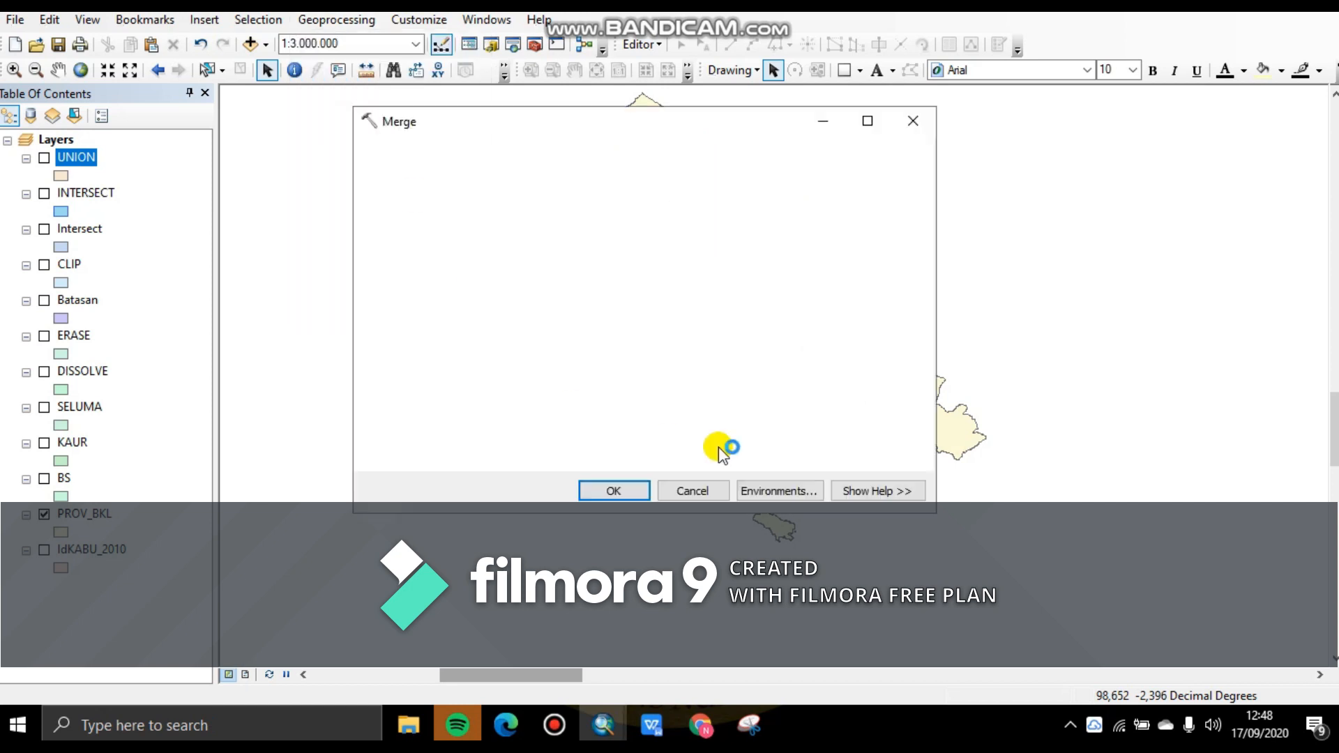
left_click(862, 178)
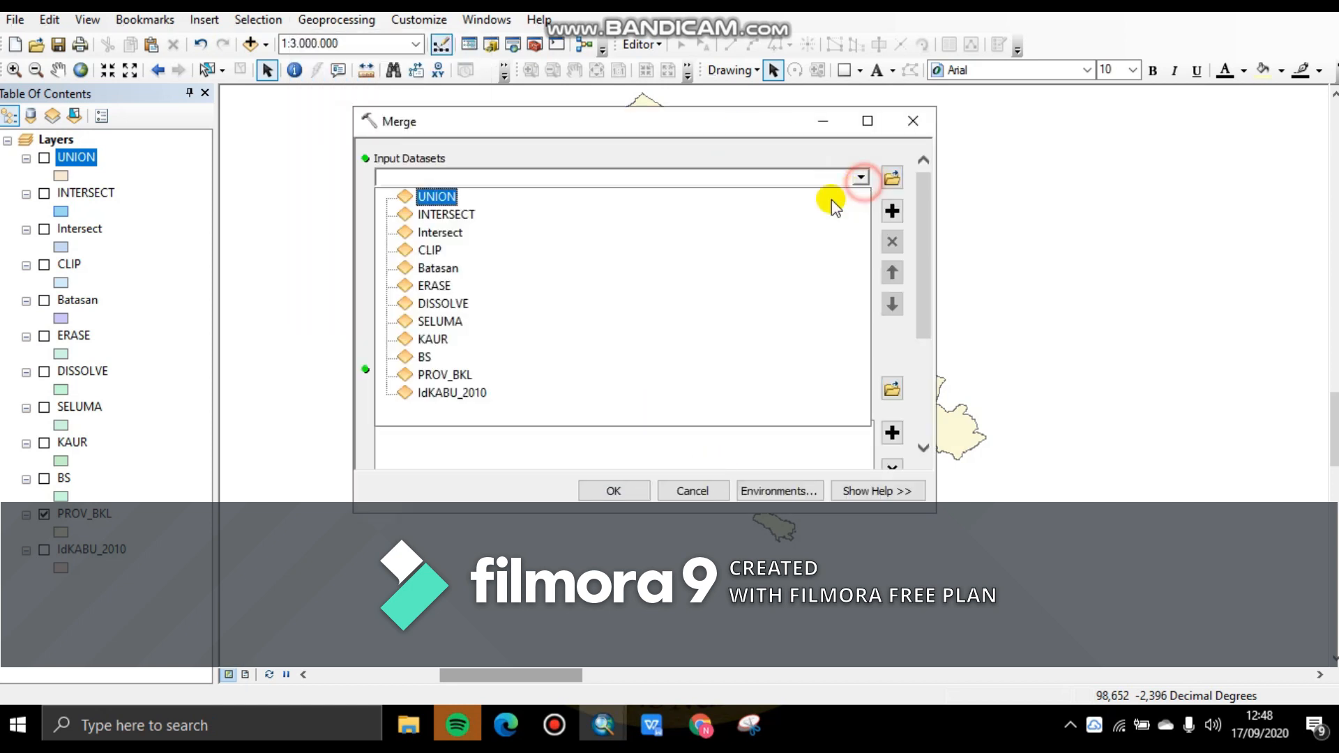
left_click(433, 342)
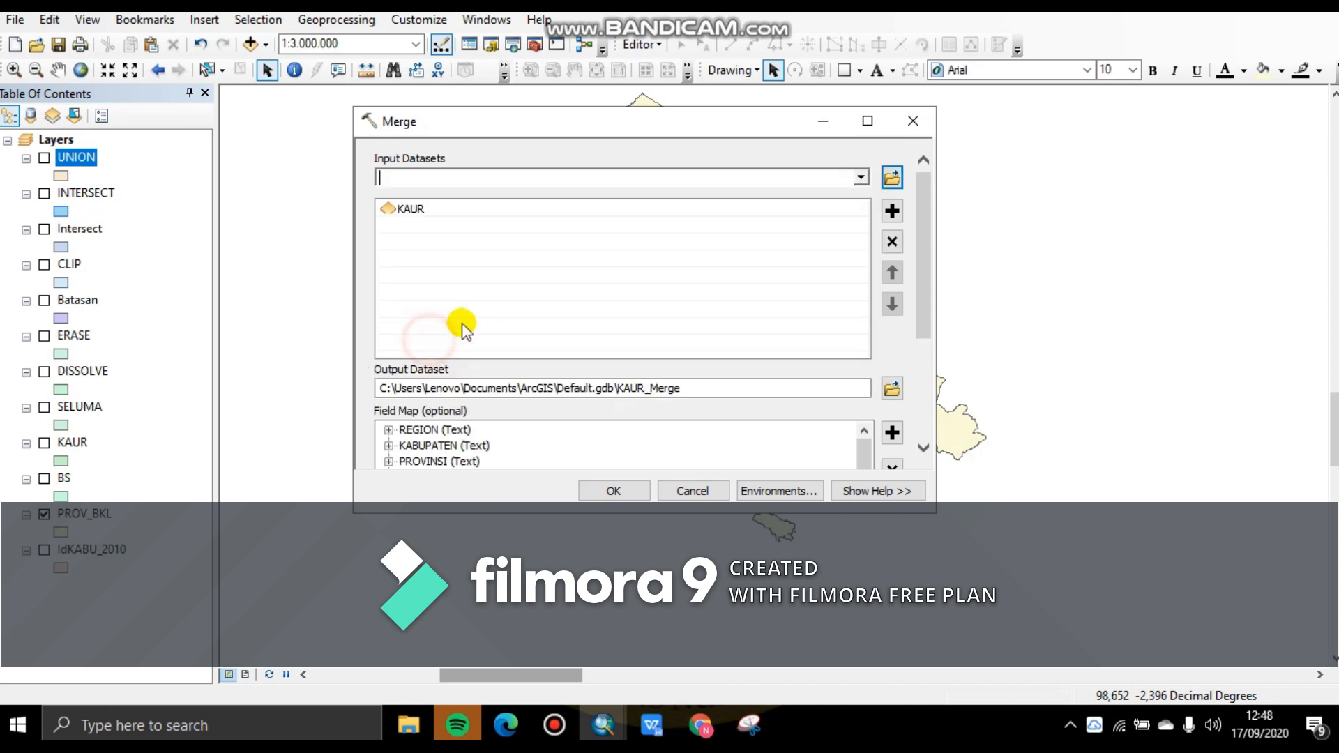
left_click(861, 180)
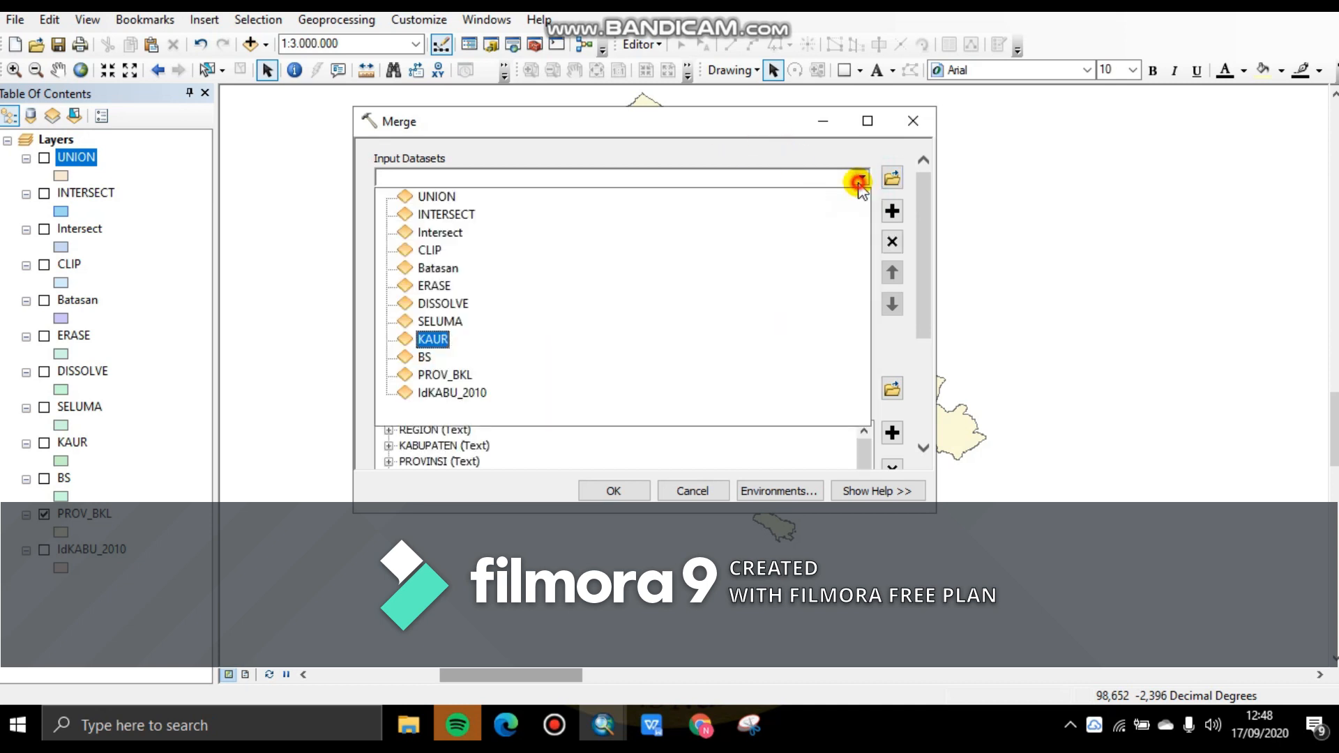
left_click(558, 360)
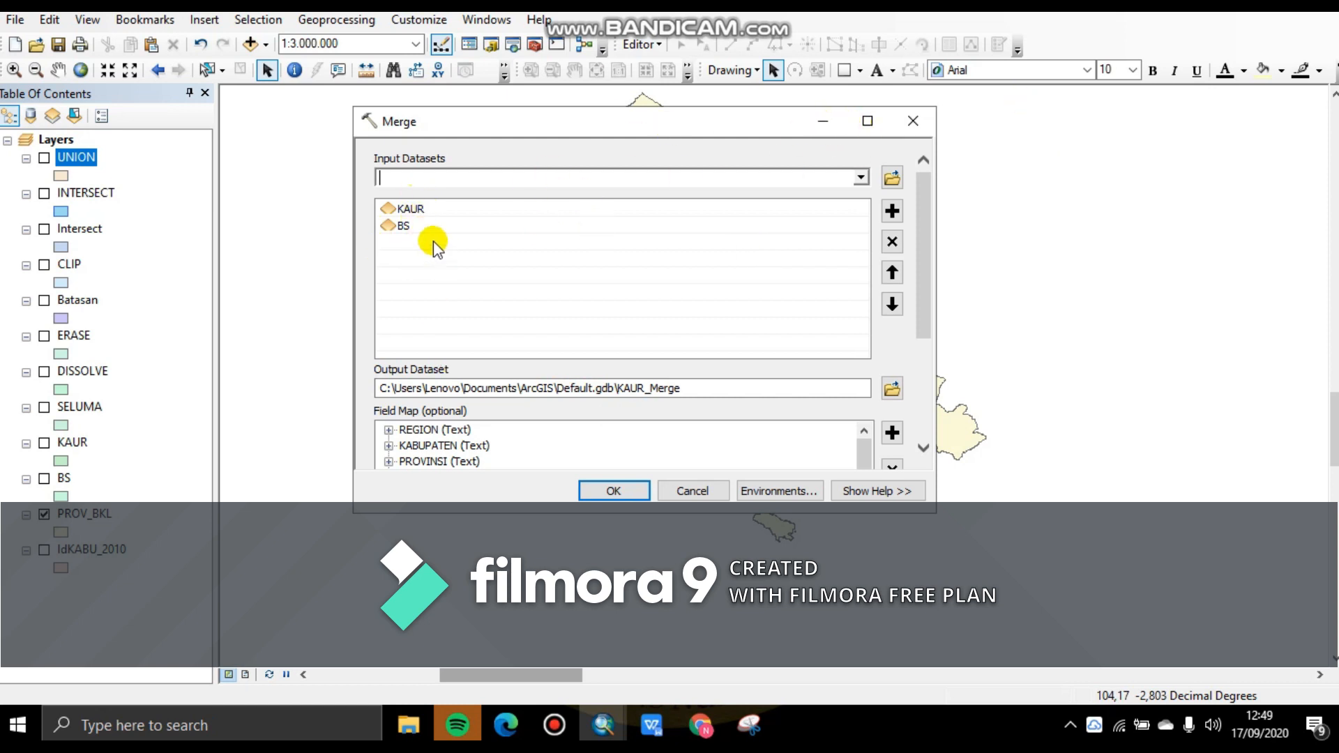
left_click(824, 121)
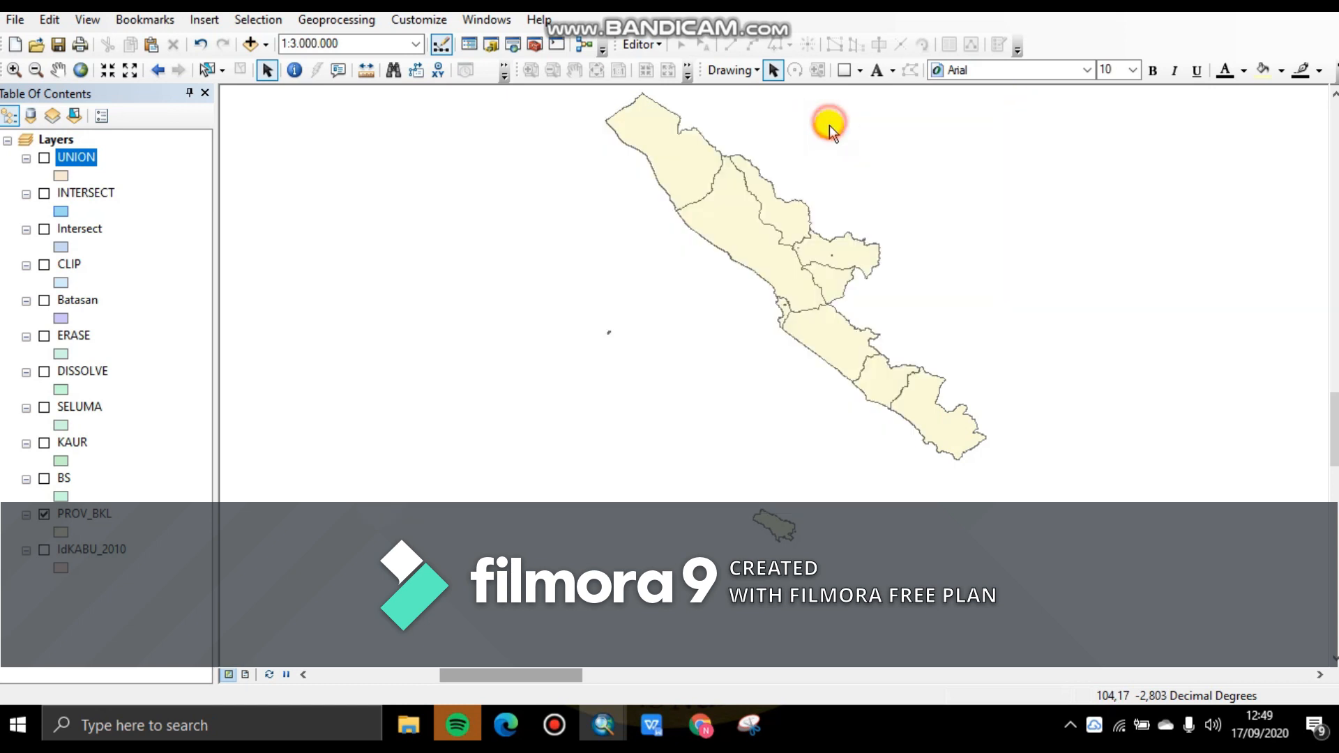
- Label the PROV_BKL features using KABUPATEN as the label field
right_click(80, 520)
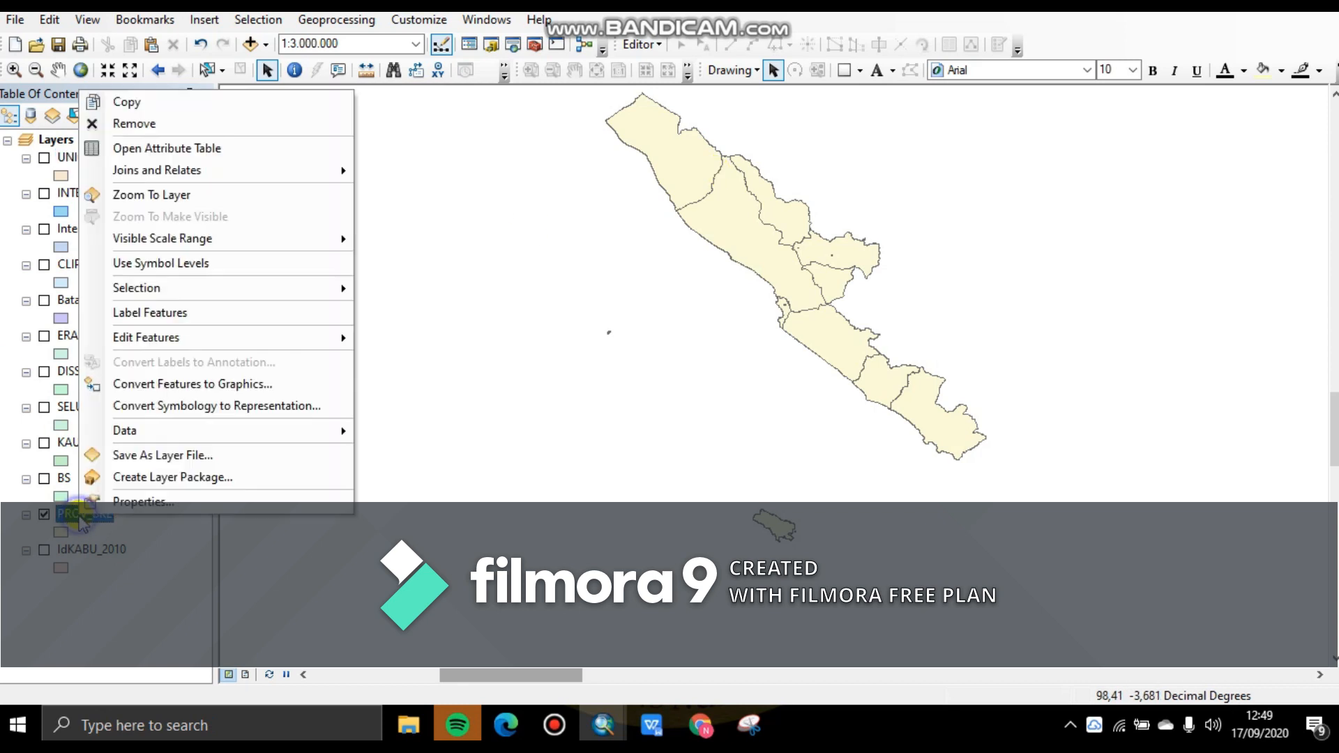
left_click(101, 313)
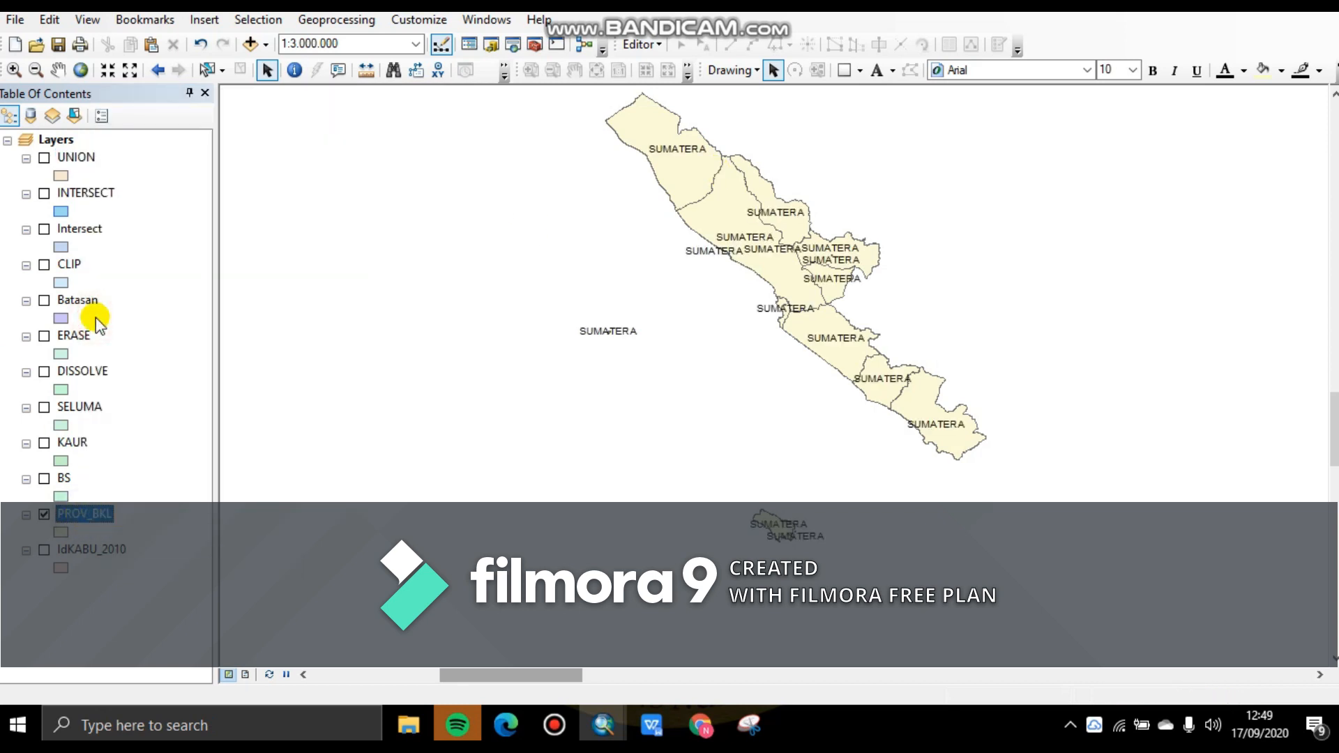
right_click(73, 512)
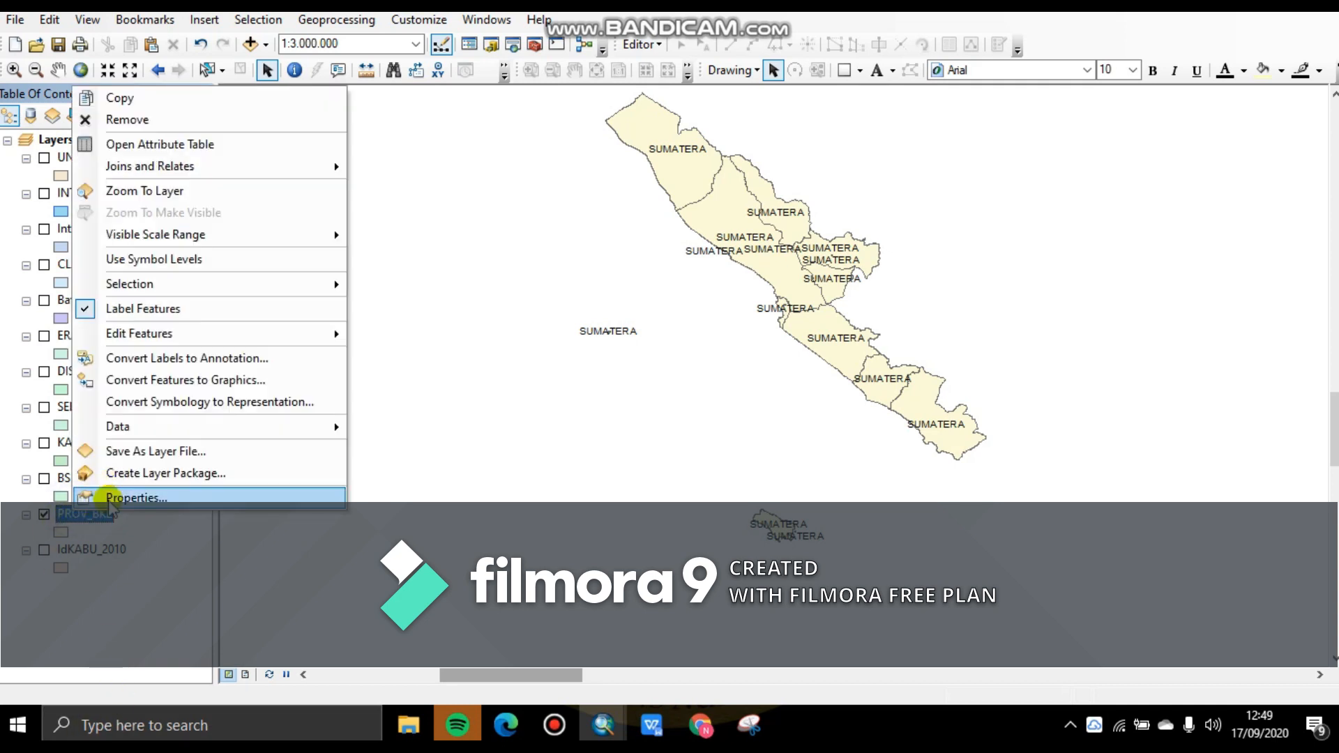
left_click(109, 498)
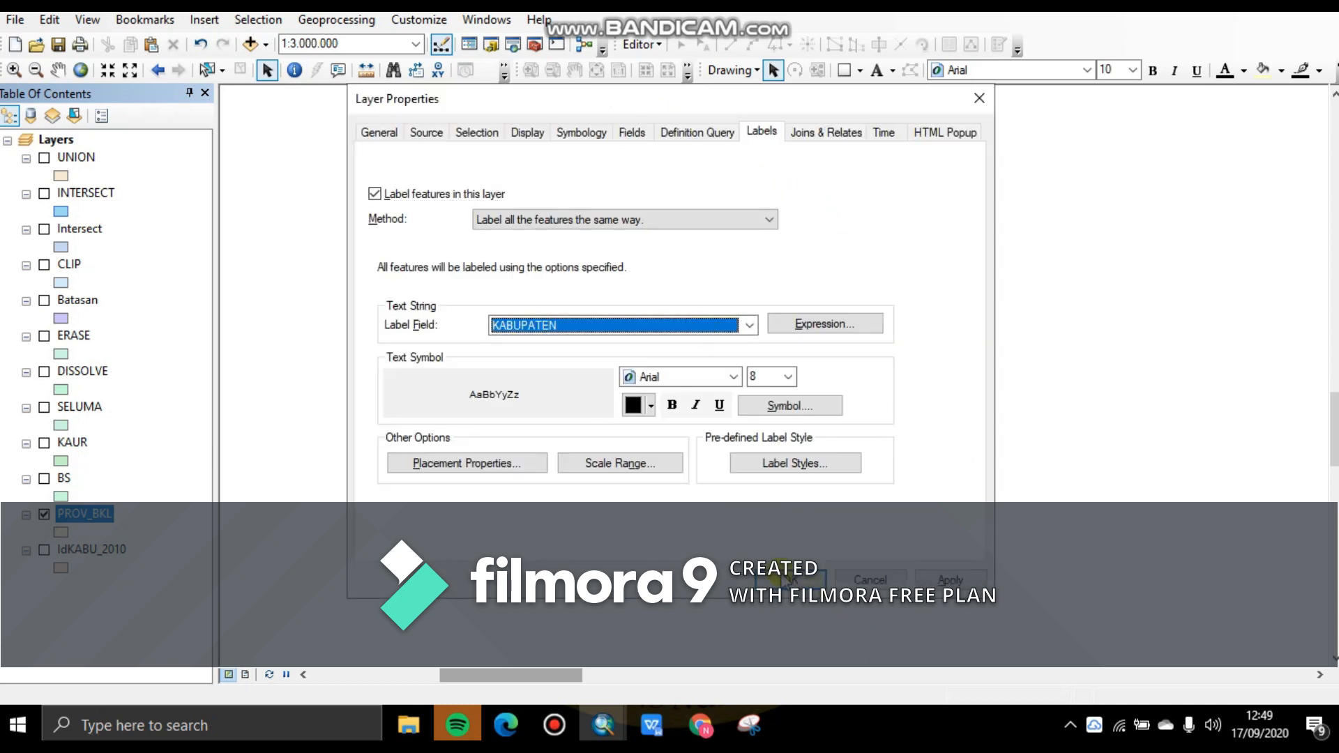
left_click(788, 582)
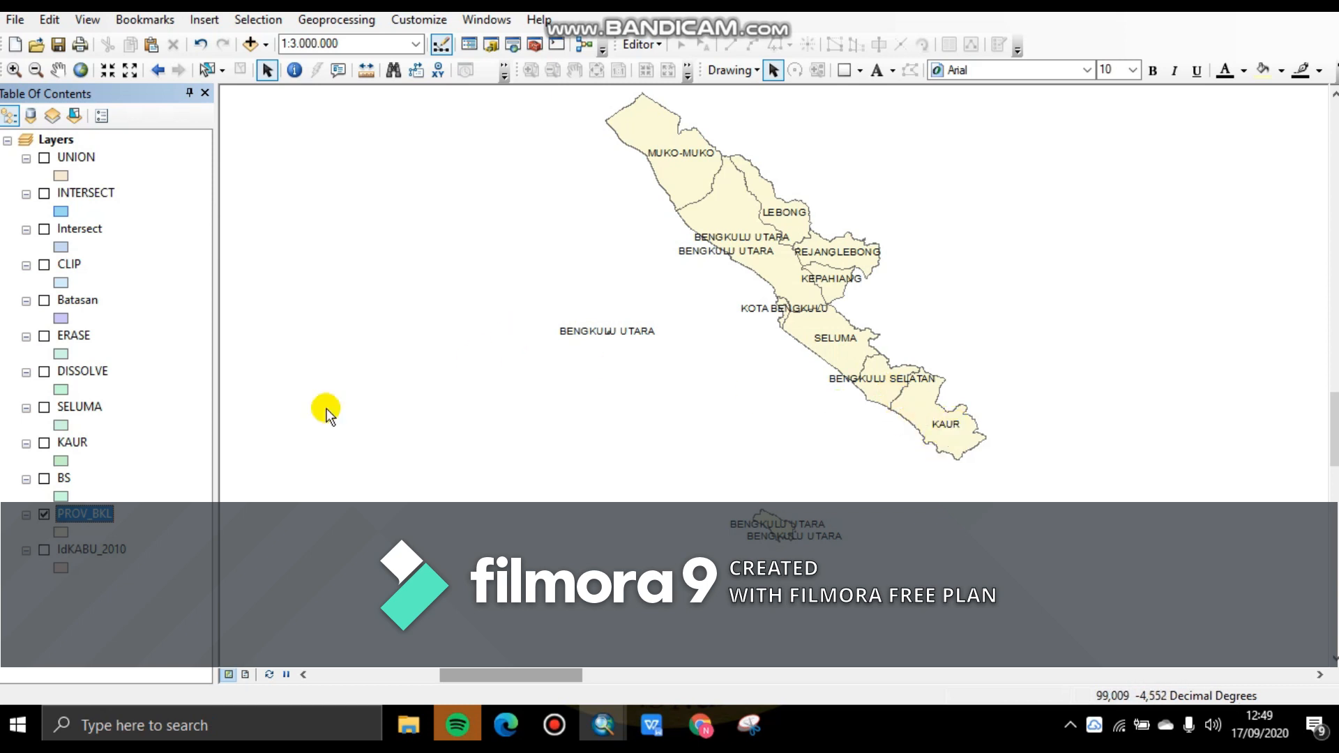
- Start the Merge geoprocessing tool with BS and KAUR as input datasets
left_click(336, 20)
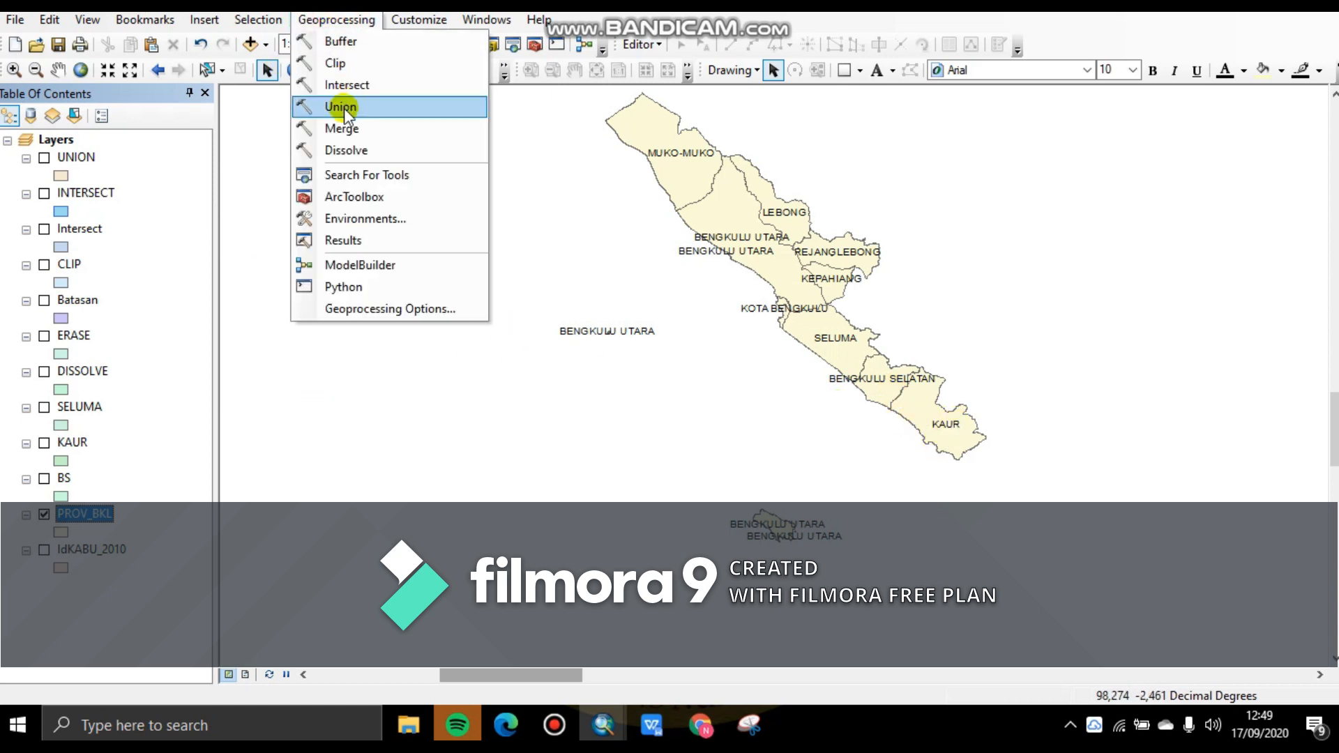
left_click(340, 129)
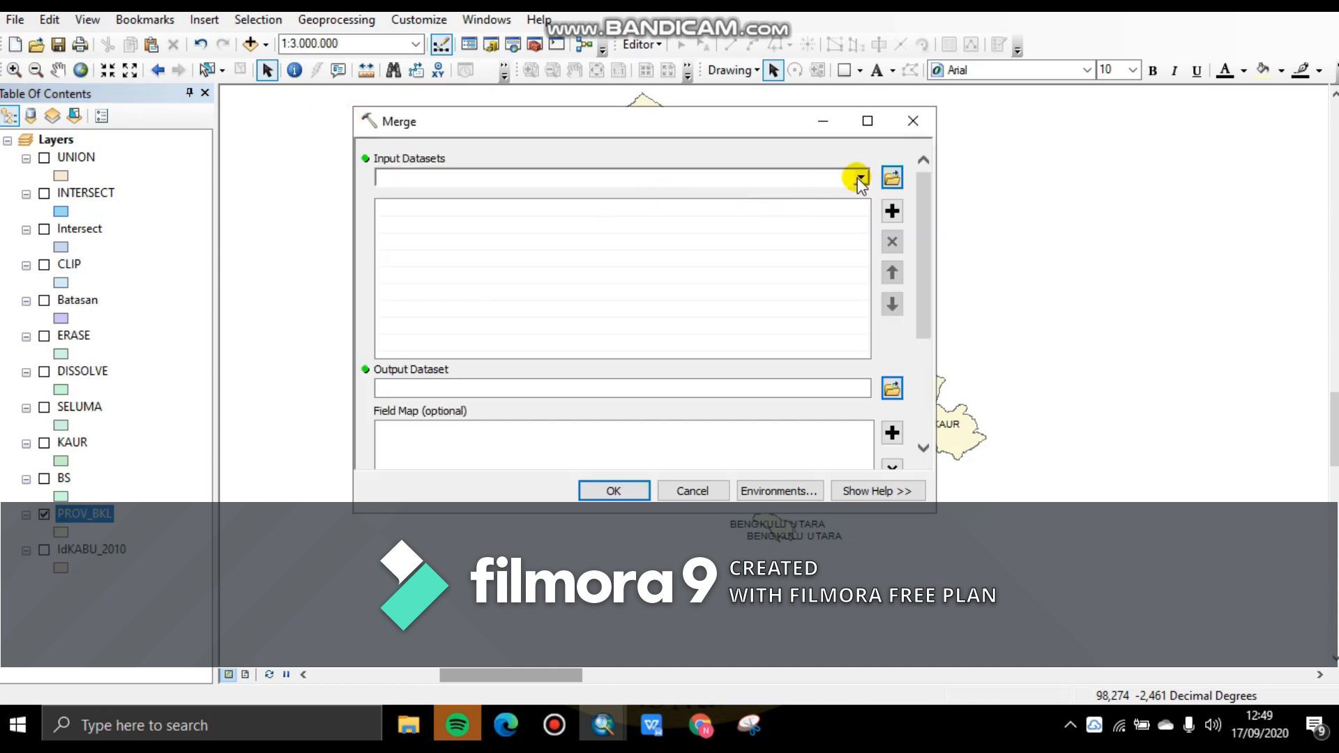
left_click(860, 177)
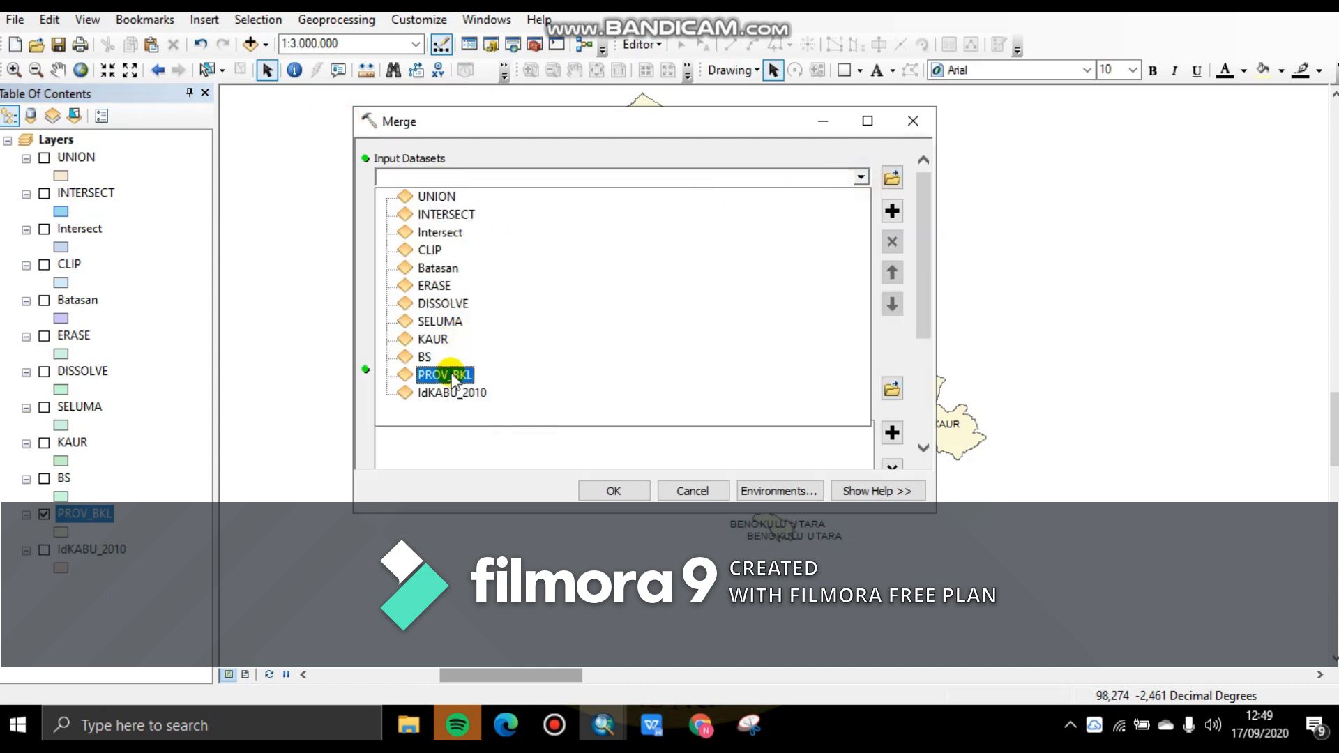
left_click(425, 357)
left_click(860, 186)
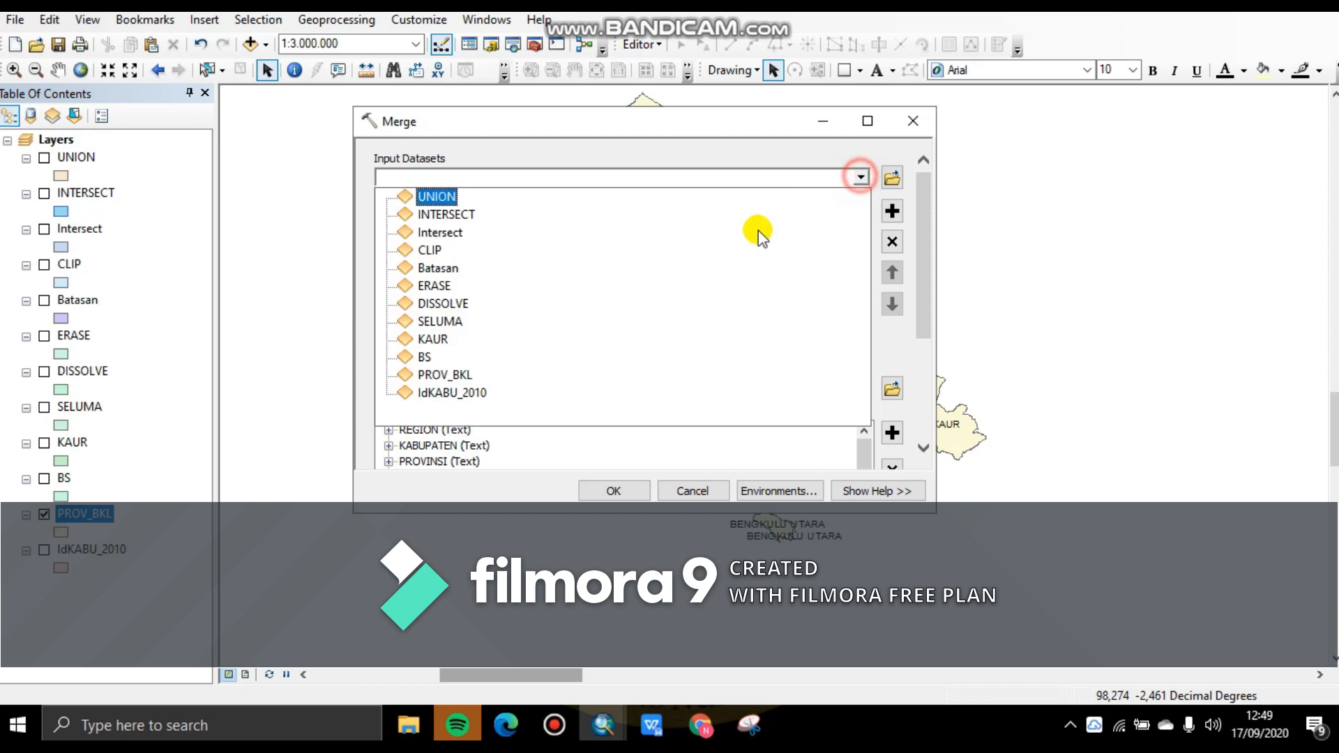
left_click(516, 341)
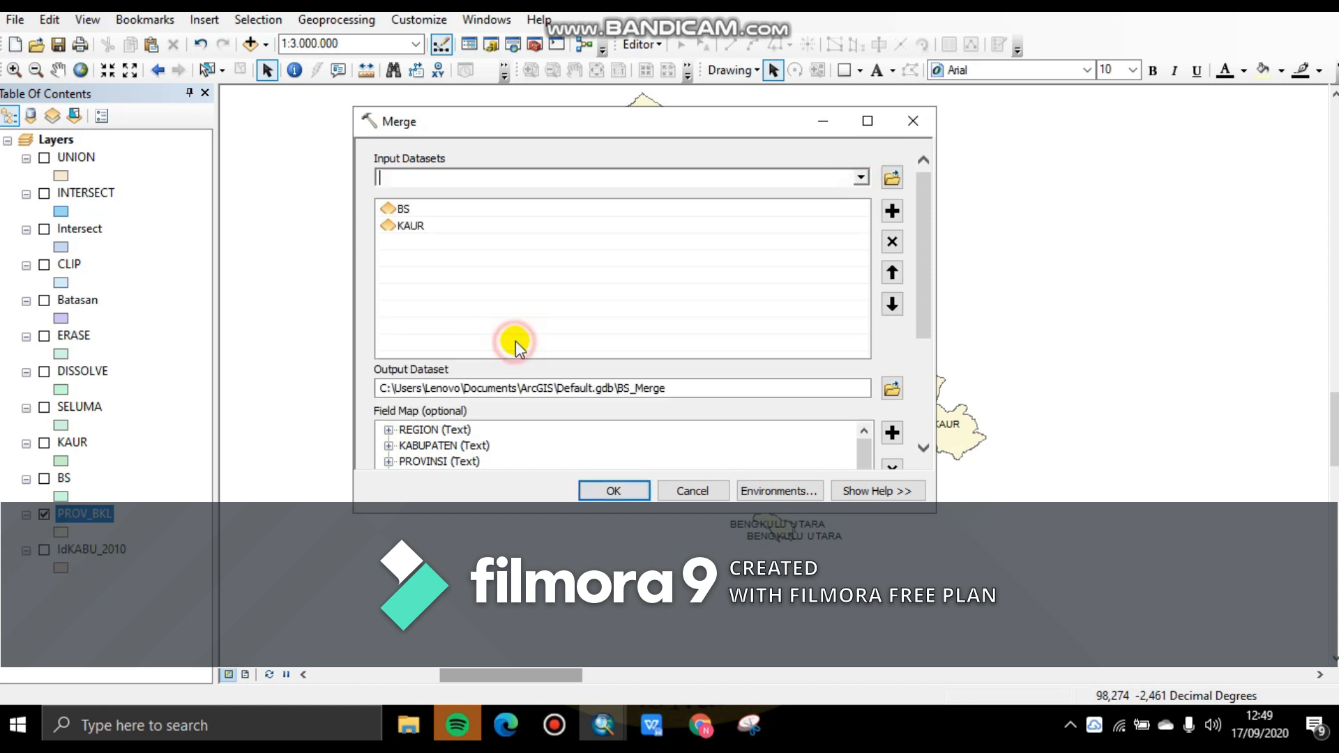
- Save the output dataset as MERGE in GEOPROC.gdb, run the Merge and hide PROV_BKL to inspect the output
left_click(888, 384)
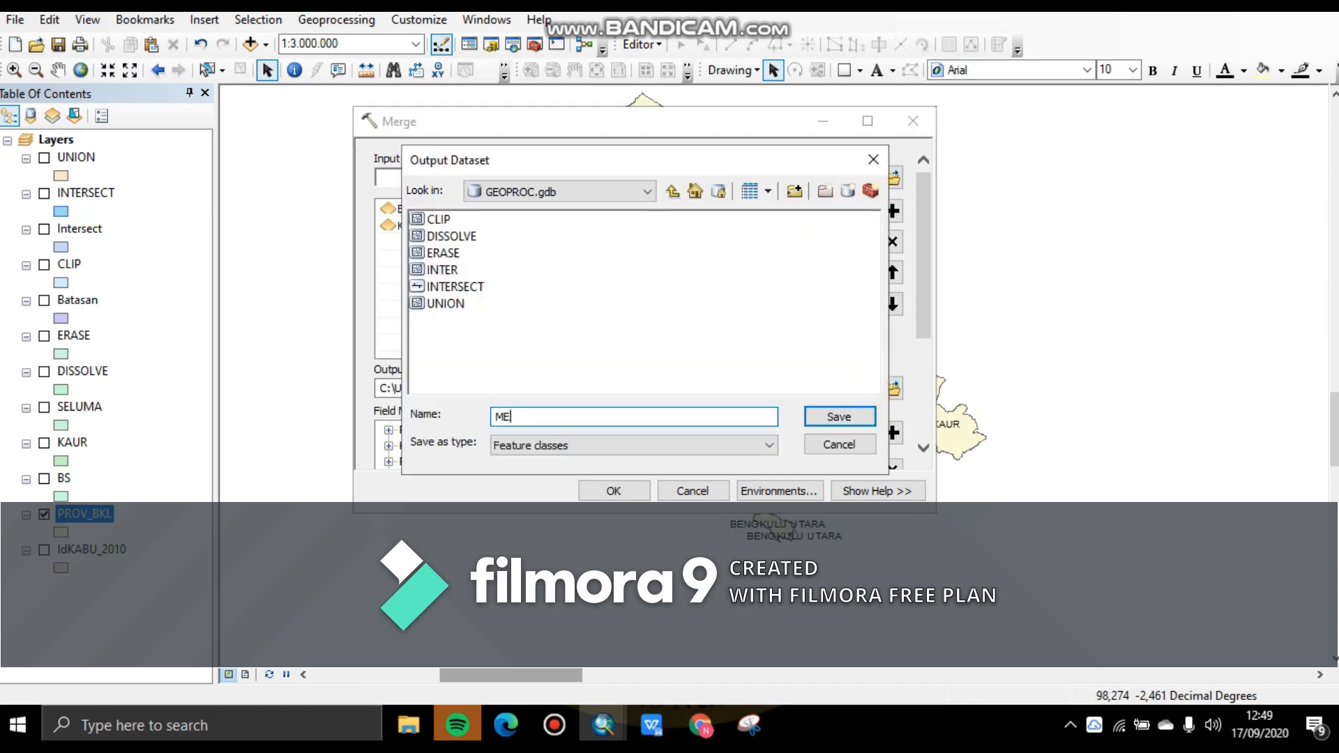
type("MERGE")
left_click(834, 418)
left_click_drag(927, 302, 923, 425)
left_click(636, 493)
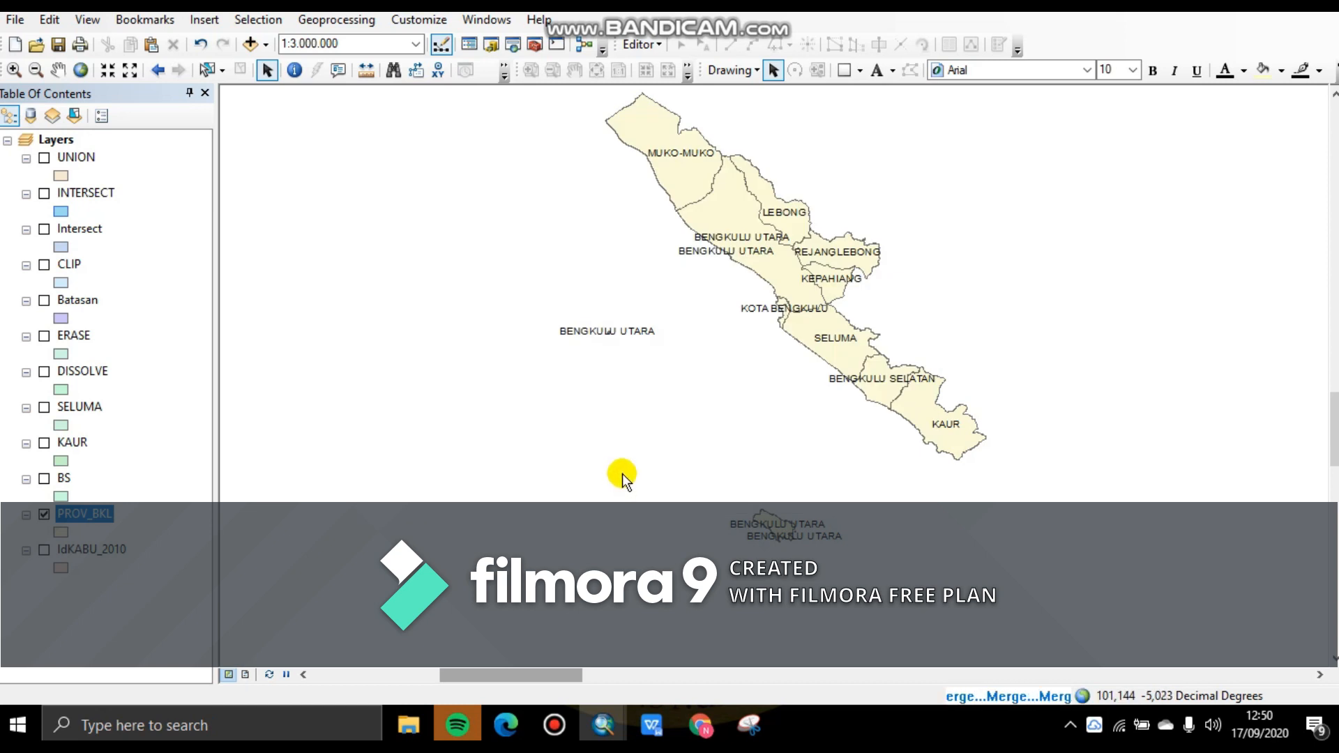
left_click(44, 551)
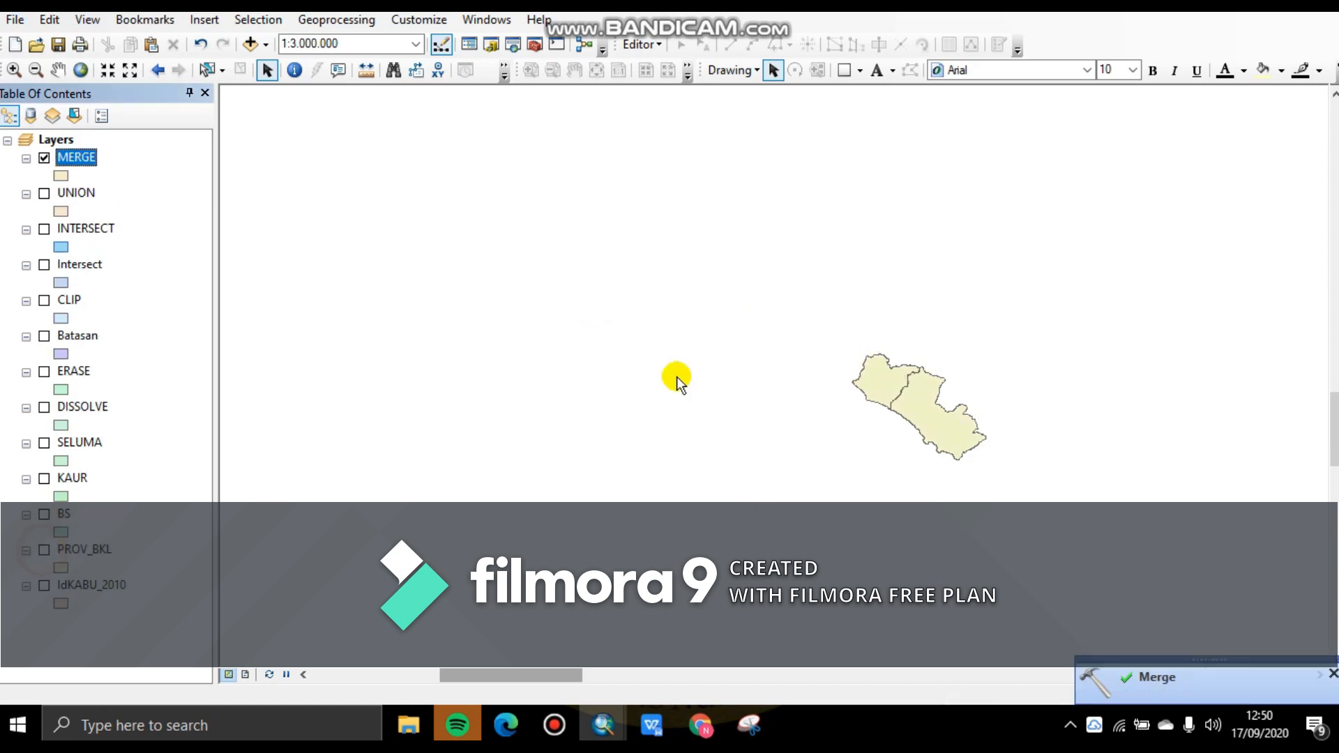
scroll(897, 412, "up", 2)
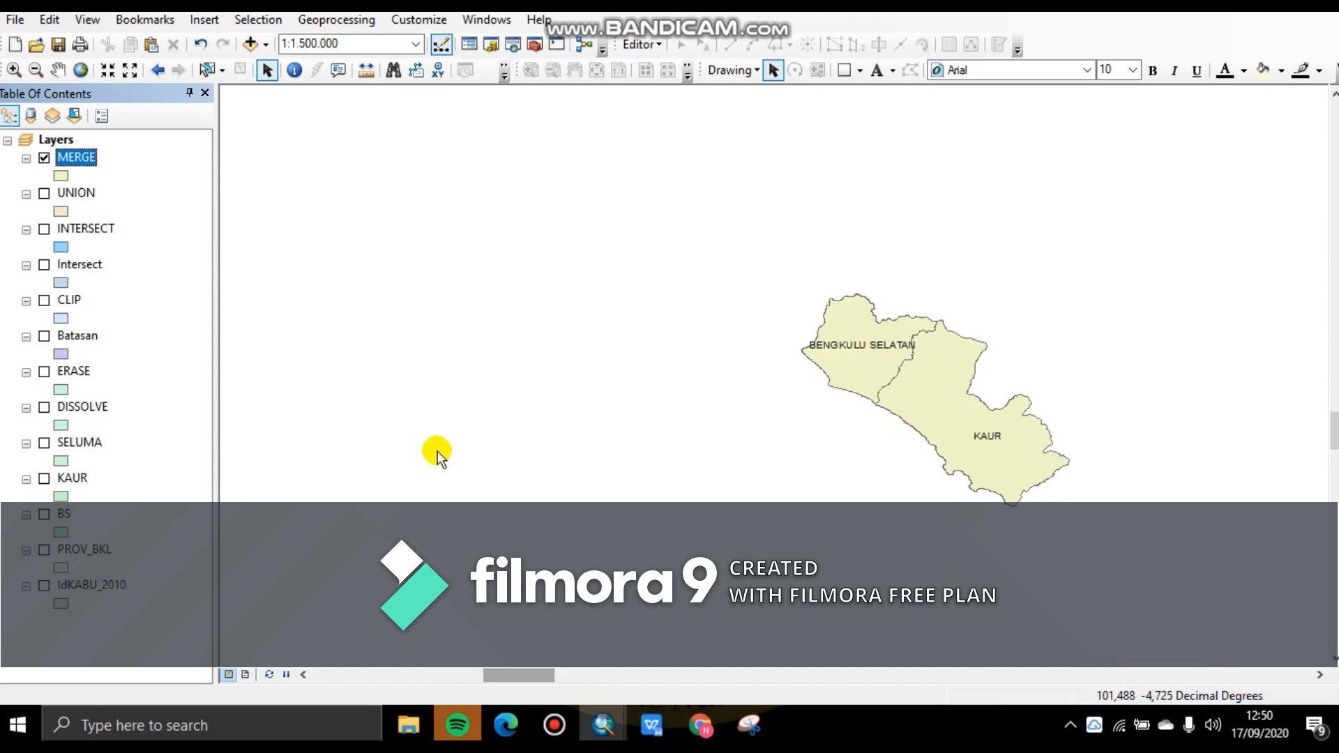
- Switch to the WPS Writer report and replace the image under heading 4.1.5 Merge with the copied screenshot of the new output
left_click(651, 725)
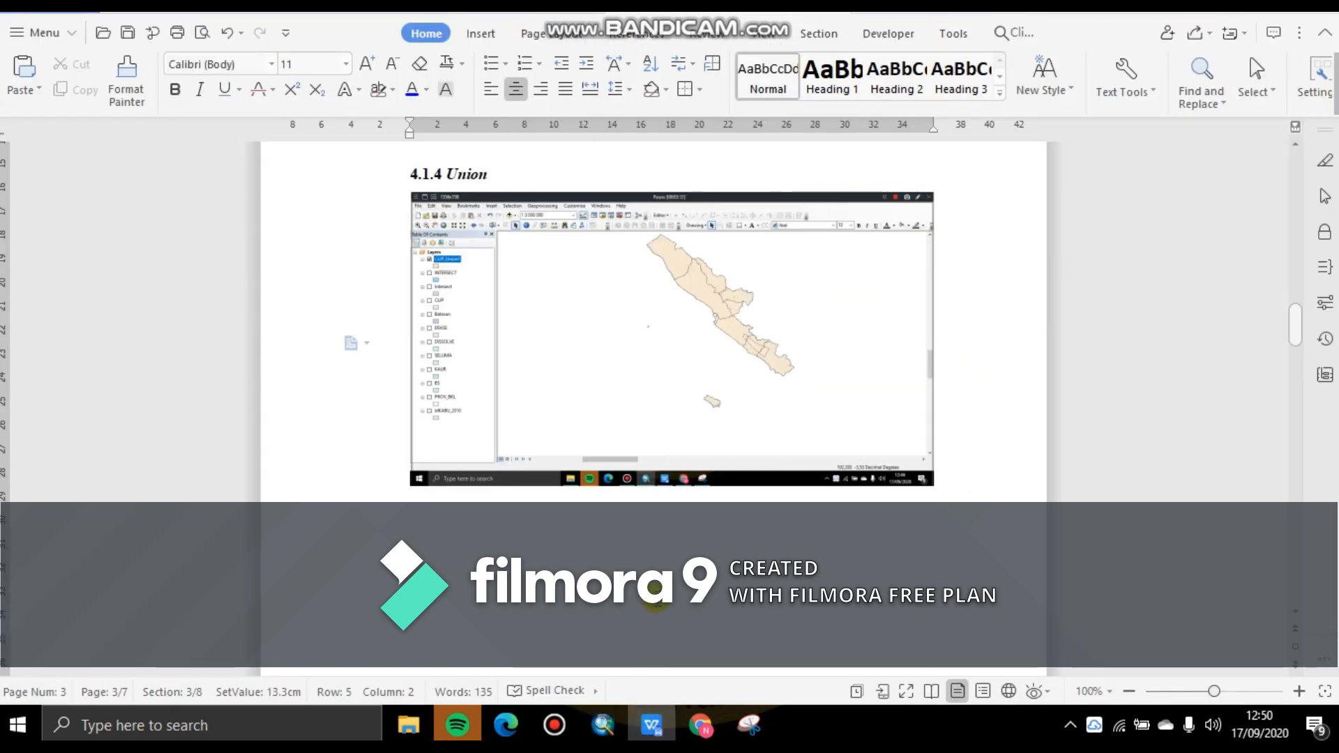
scroll(656, 601, "up", 4)
scroll(654, 530, "down", 3)
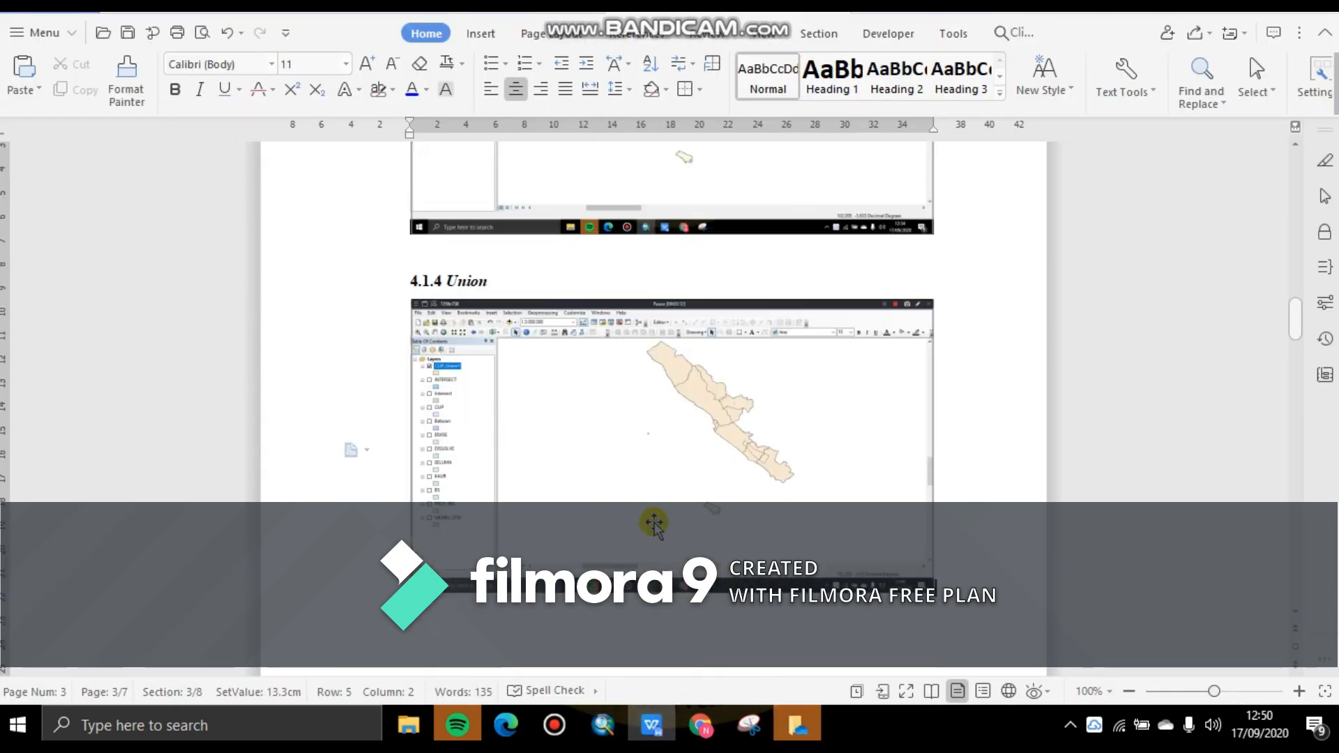
scroll(654, 523, "down", 10)
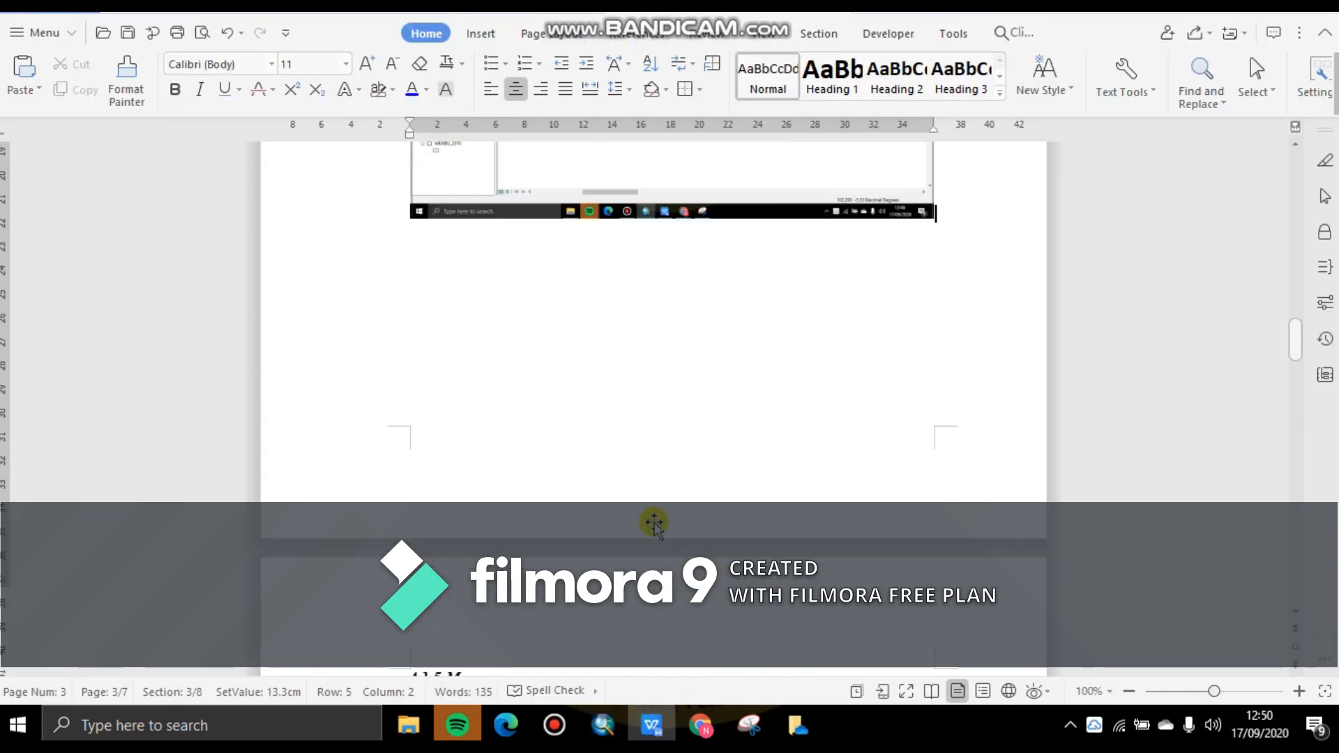
left_click(640, 417)
key("Delete")
key("ctrl+v")
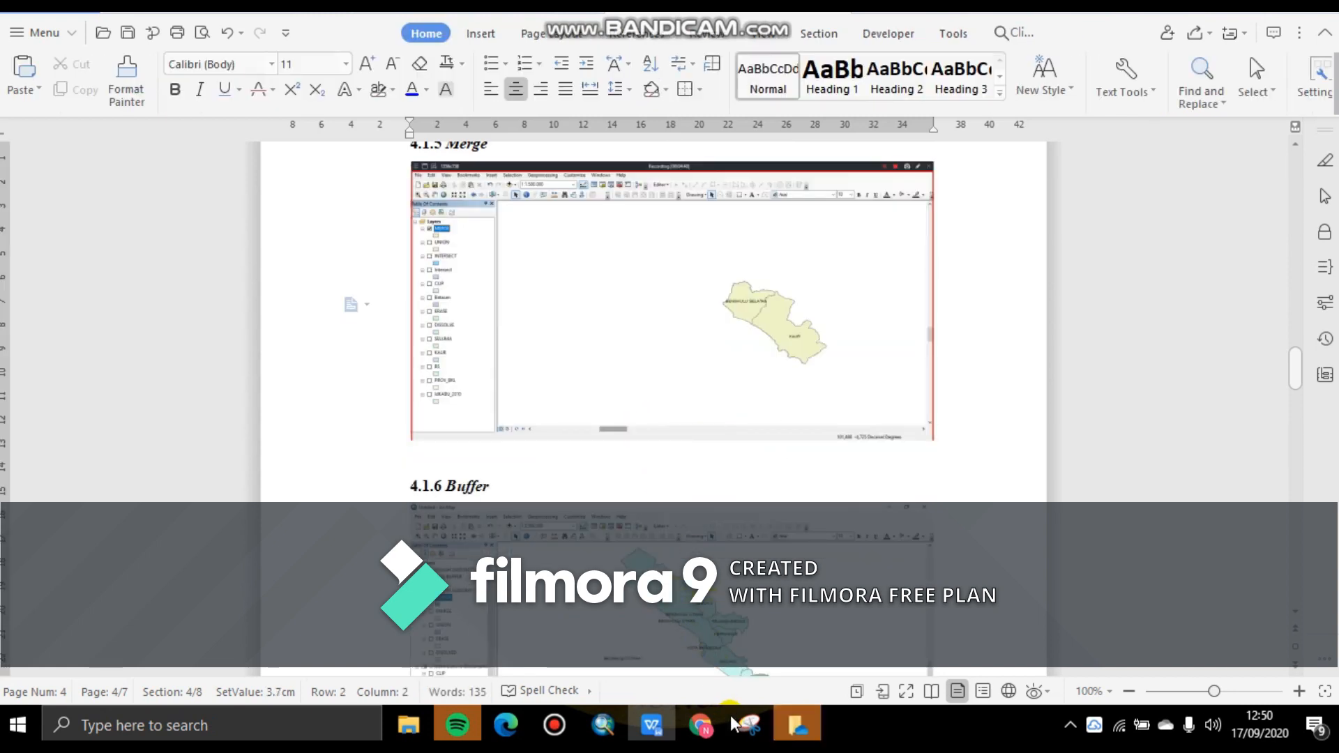
- Return to ArcMap, open the Catalog window and start a new shapefile in the Batasan folder under BDCAM
left_click(556, 728)
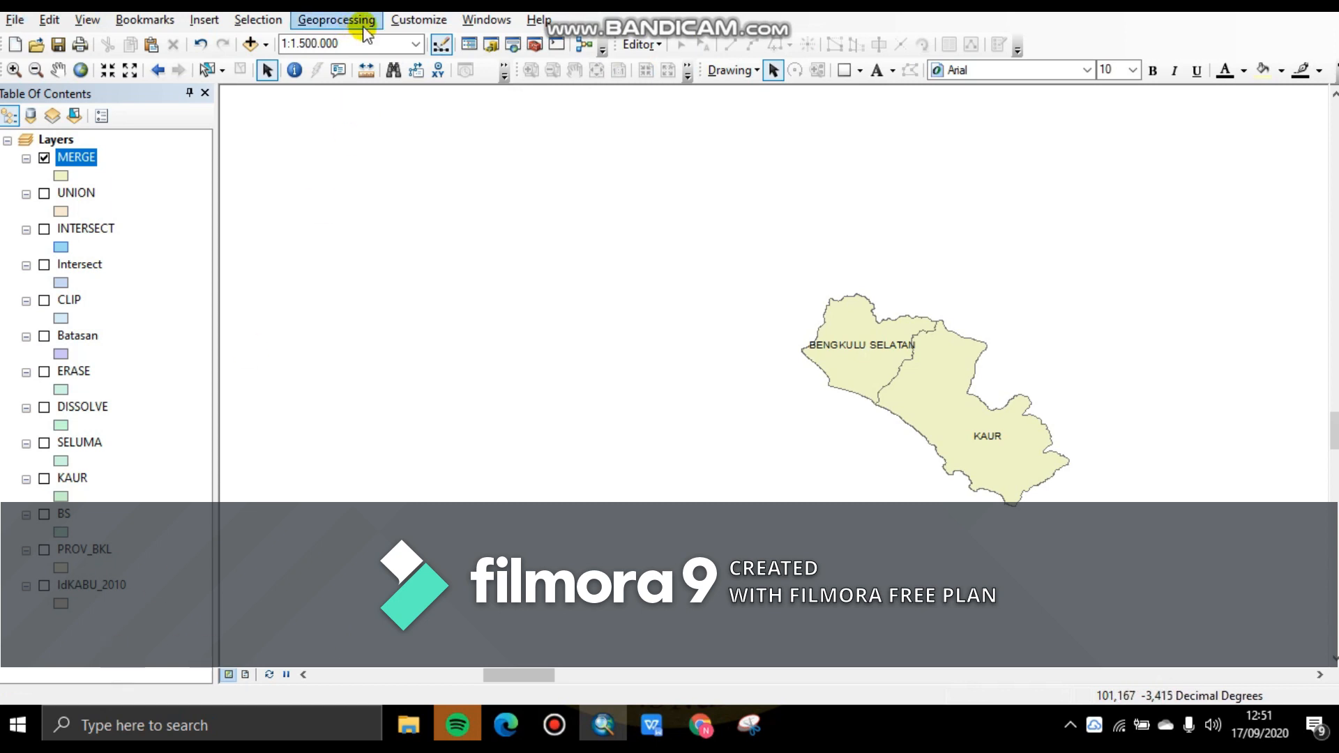
left_click(485, 20)
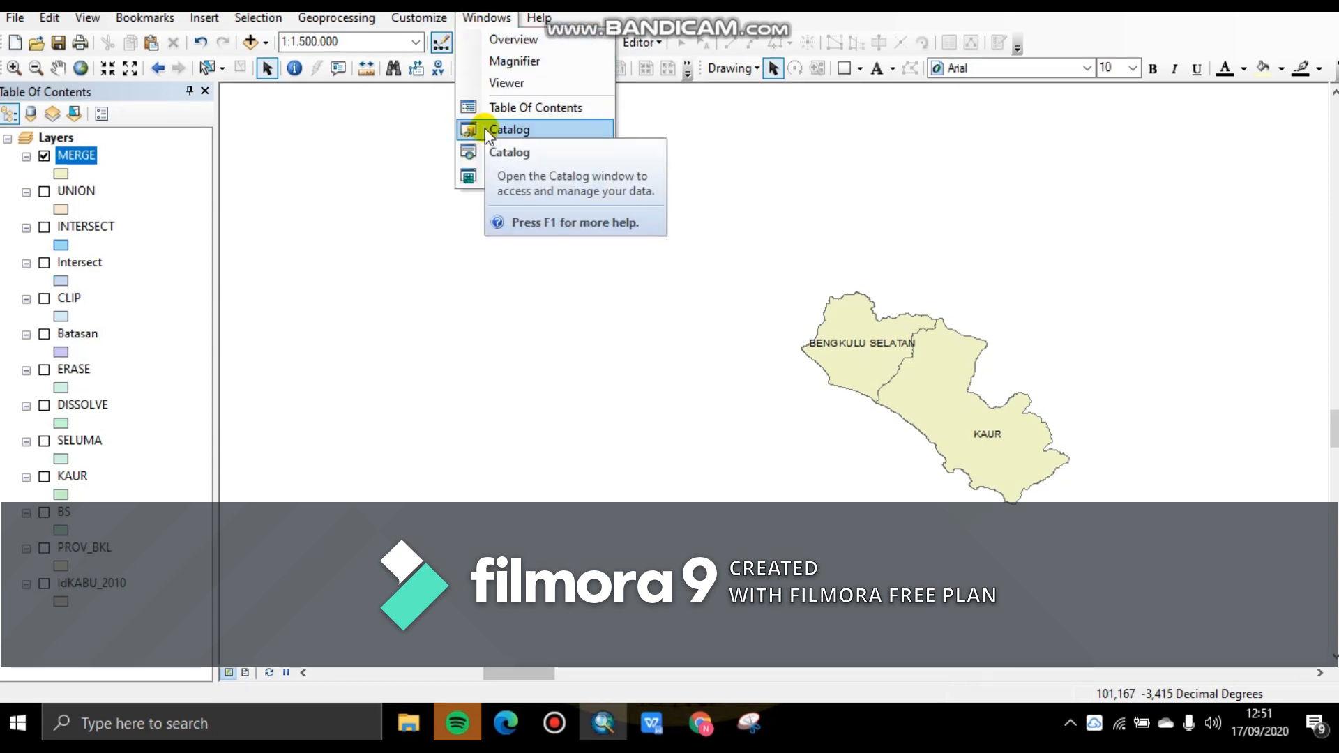
left_click(502, 129)
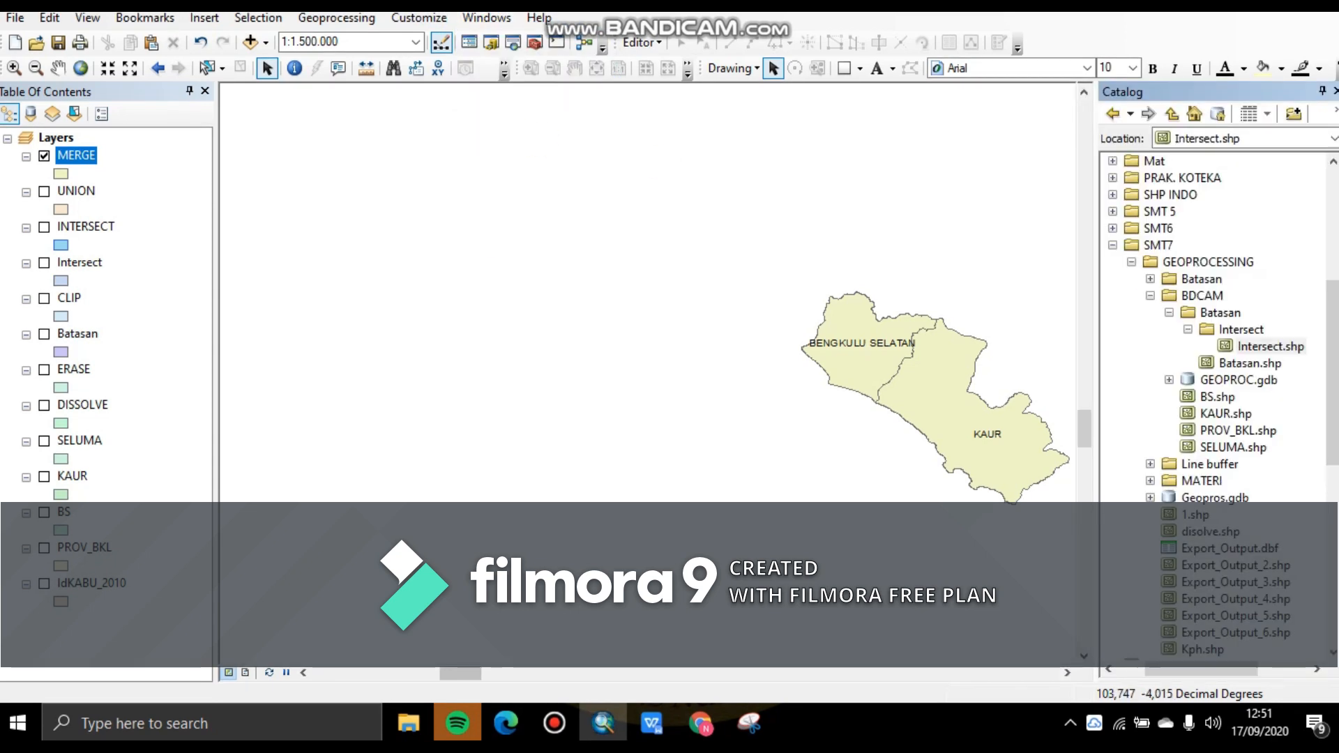
left_click(1216, 314)
right_click(1204, 323)
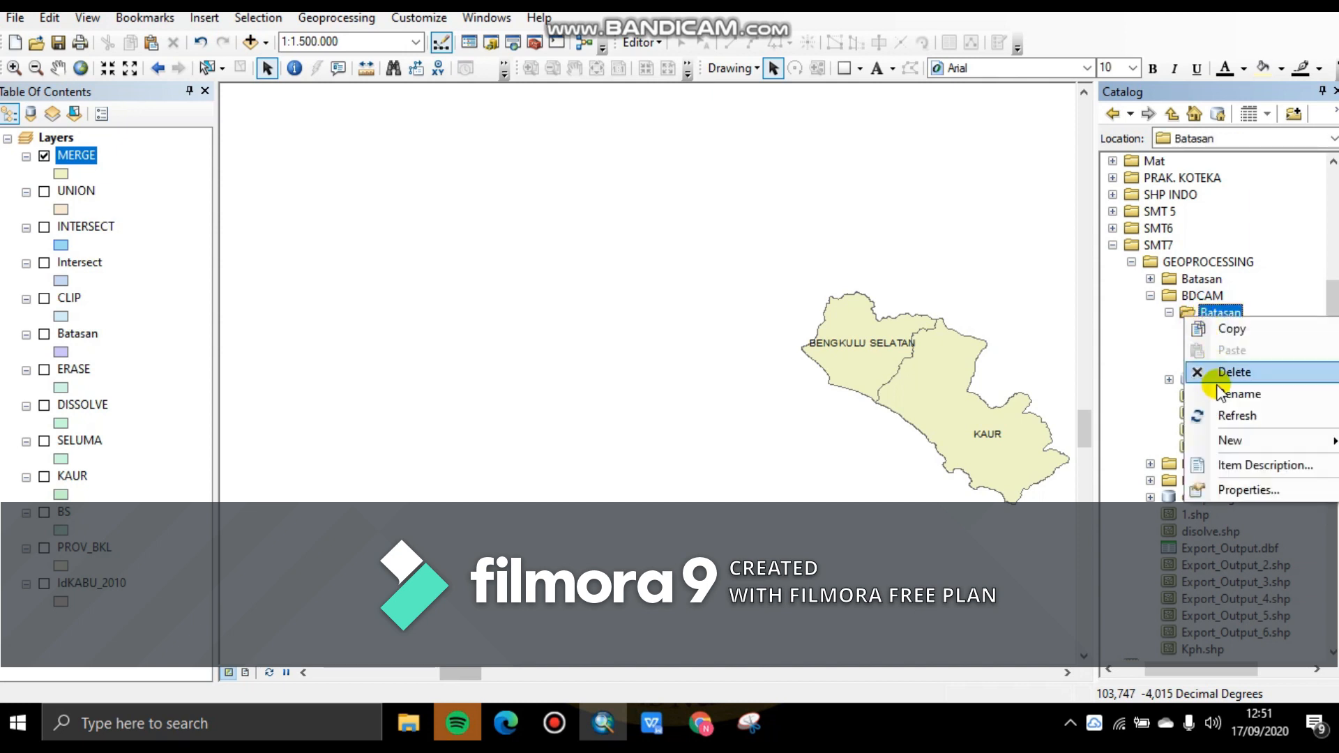
mouse_move(1227, 439)
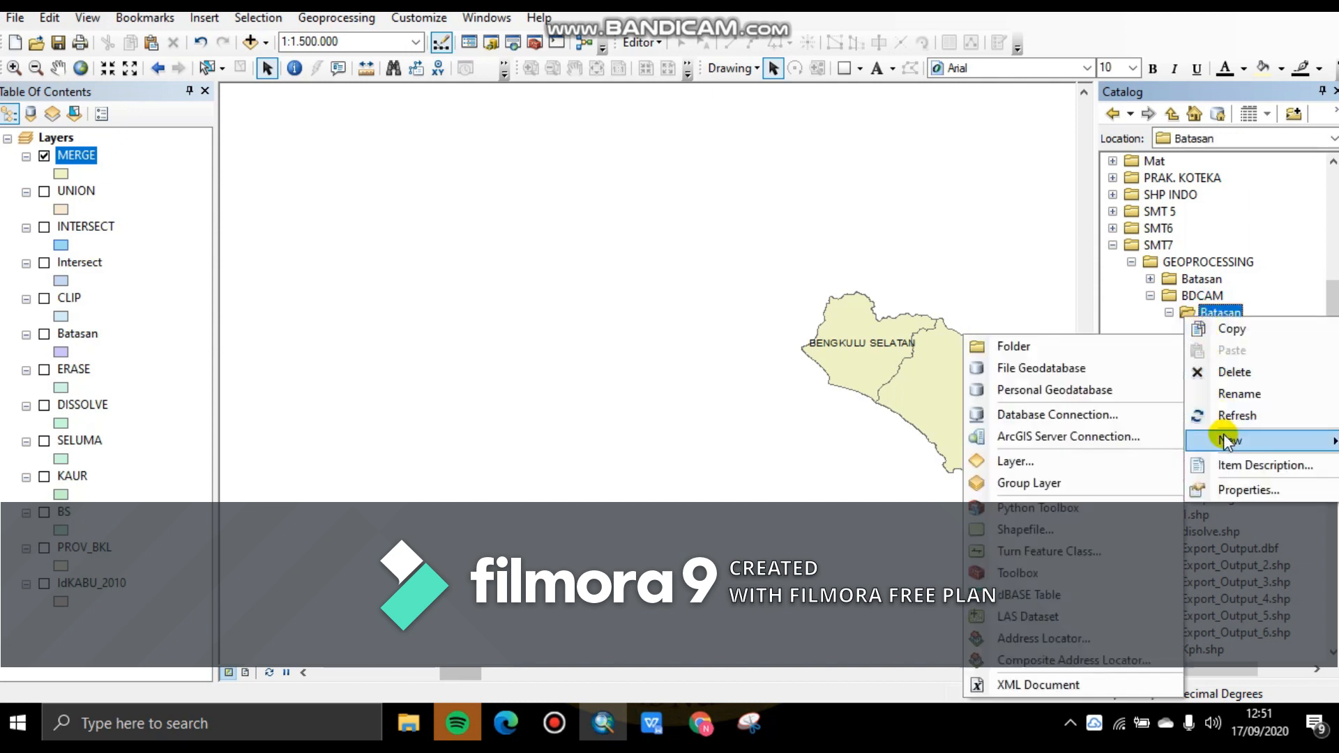
left_click(1015, 530)
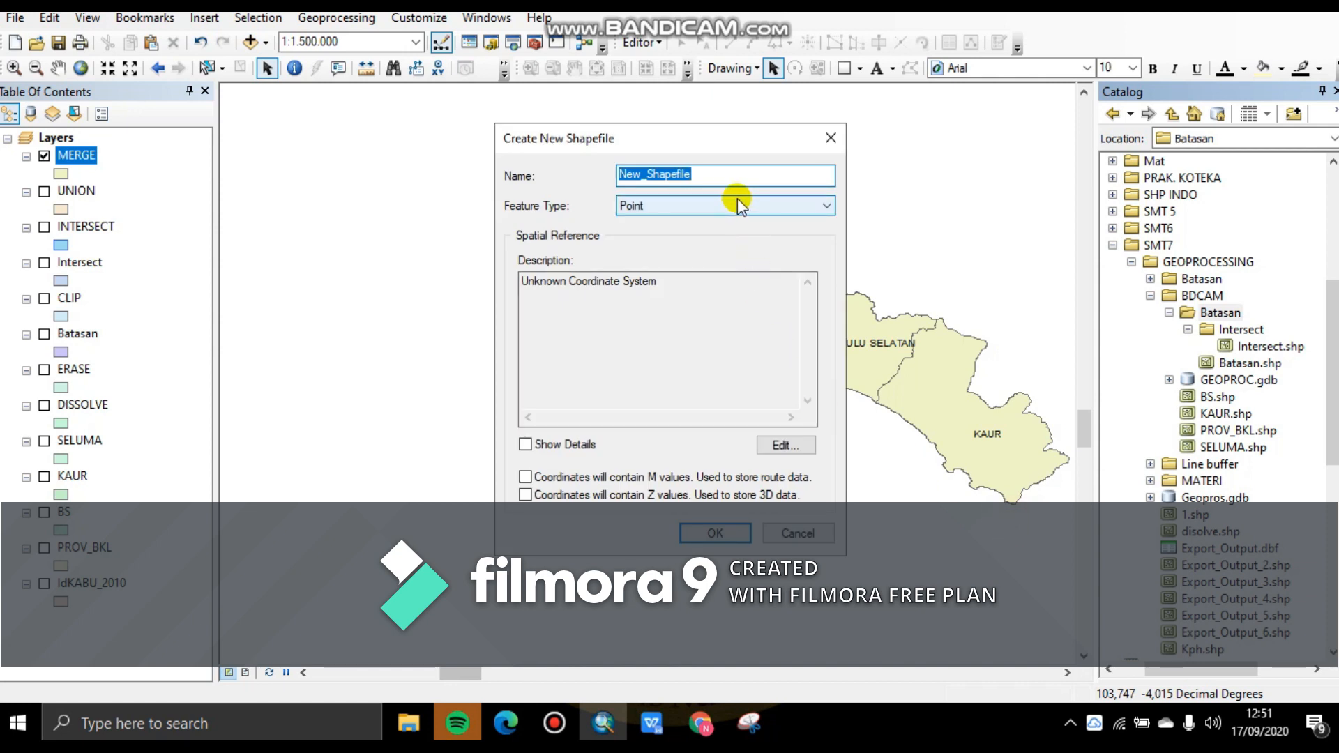
- Create the shapefile as LINE BUFFER with feature type Polyline and the WGS 1984 coordinate system
type("LINE BUFFER")
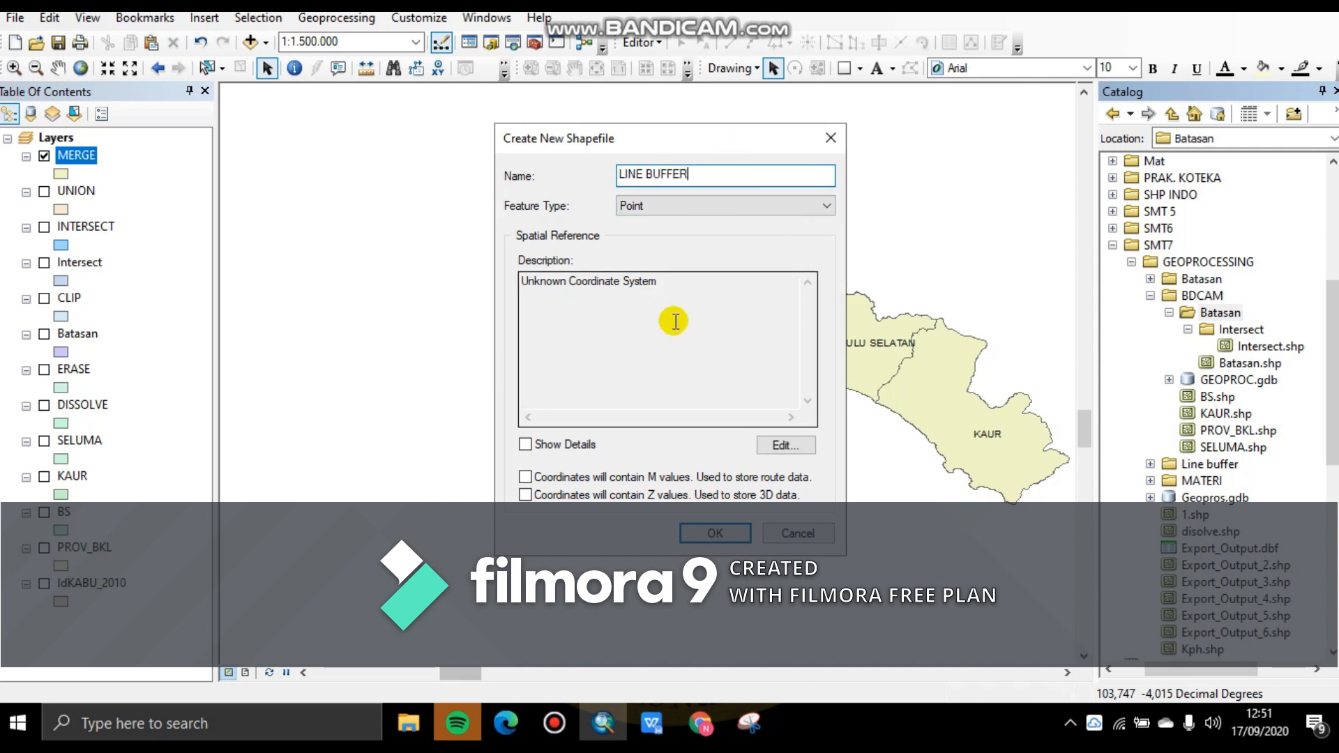
left_click(662, 205)
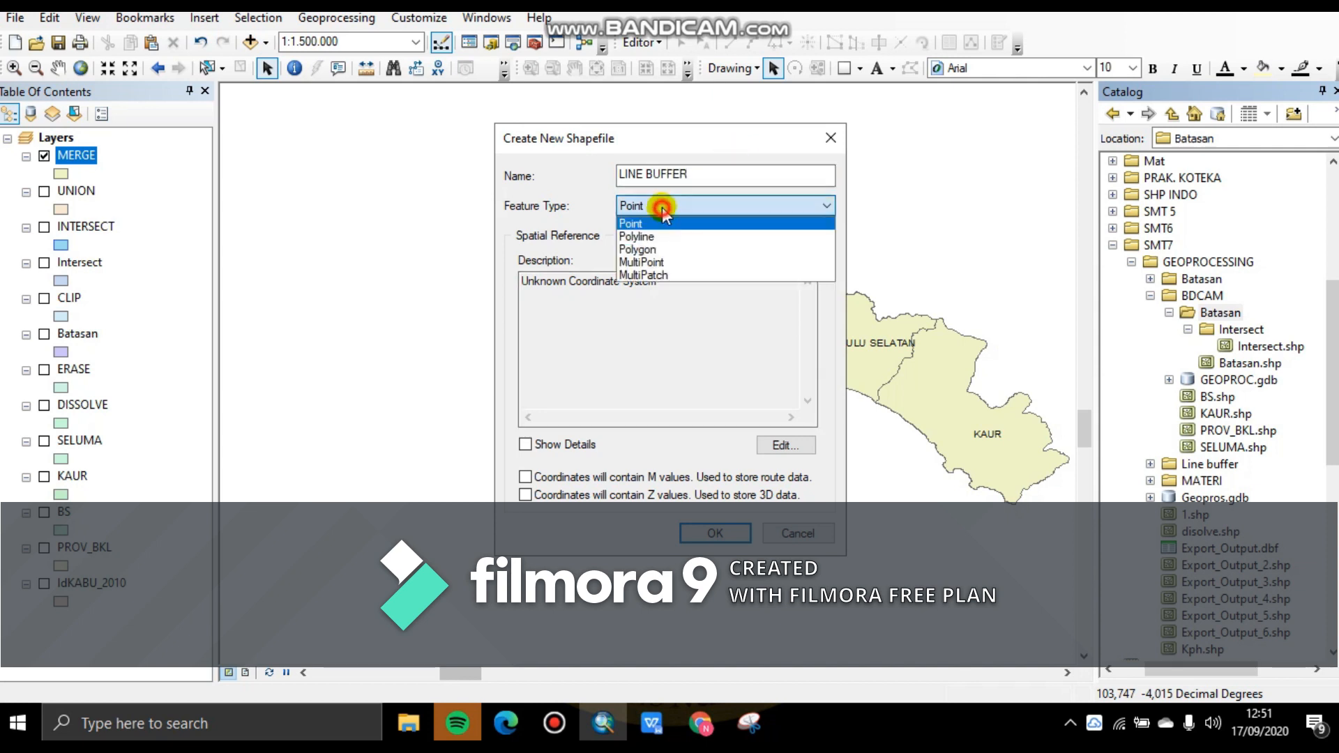
left_click(661, 239)
left_click(785, 445)
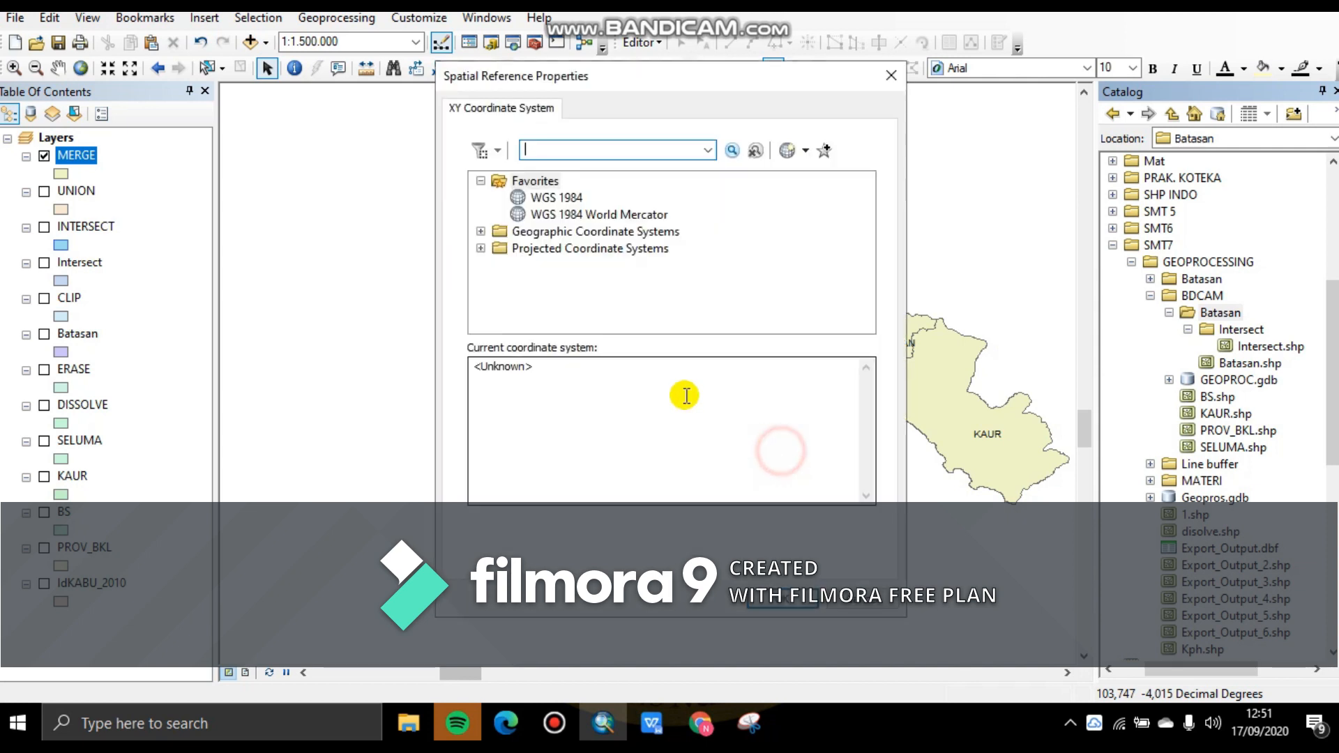
left_click(561, 197)
left_click(781, 599)
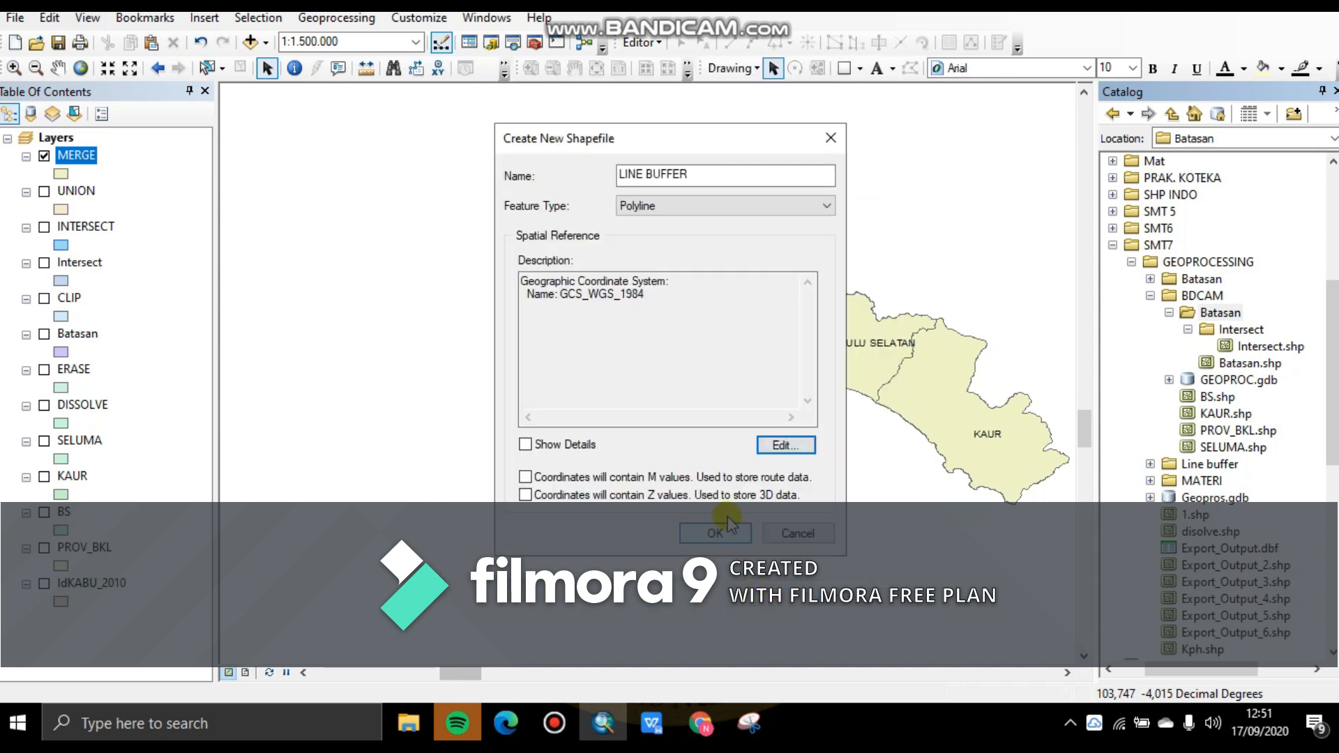
left_click(716, 533)
- Start an edit session on the LINE BUFFER layer
left_click(640, 42)
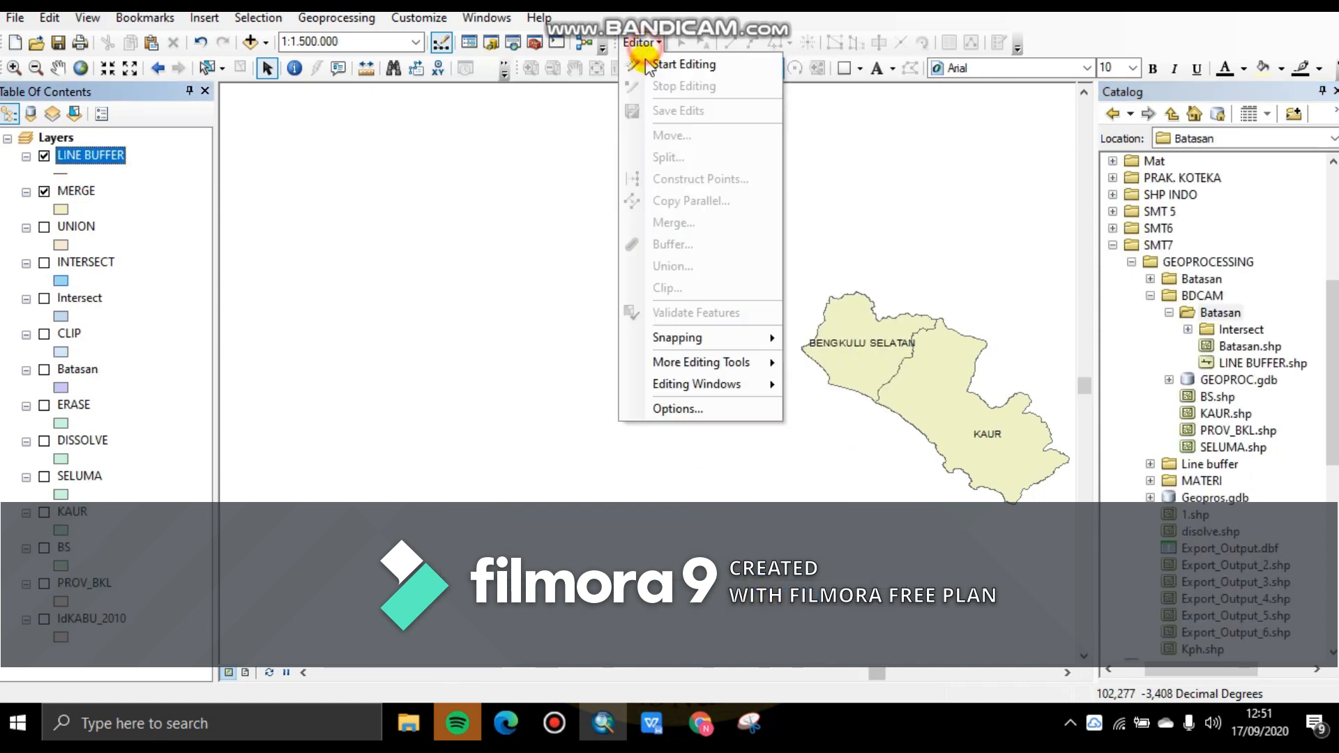
left_click(659, 66)
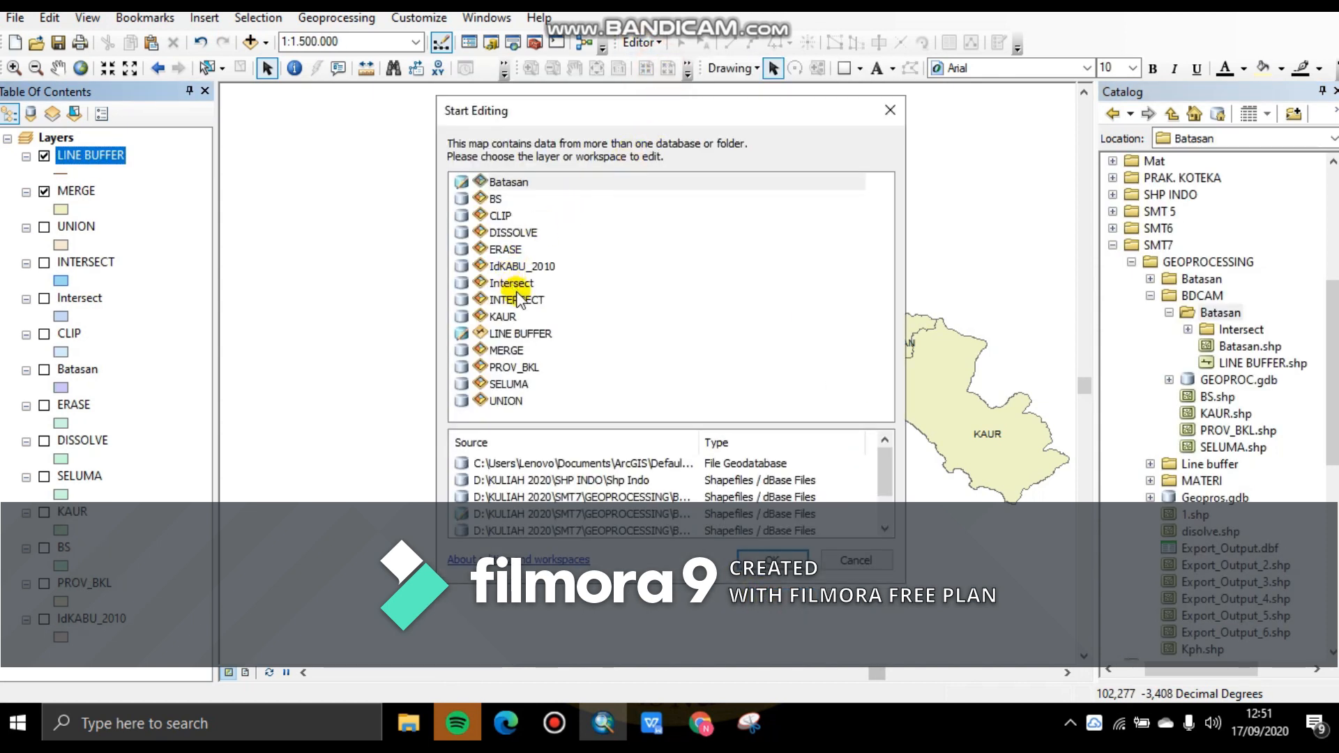
left_click(530, 335)
left_click(773, 560)
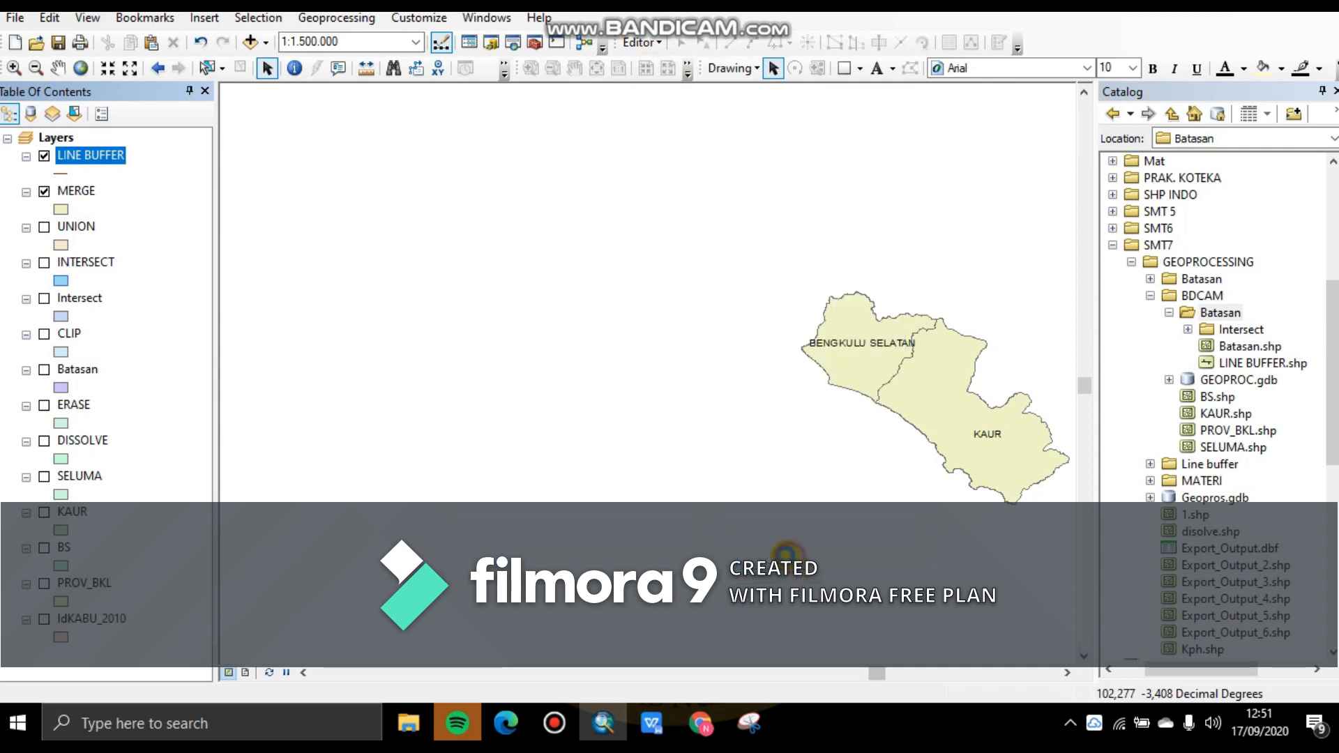
- Draw a horizontal LINE BUFFER feature about 0.11 decimal degrees long across the boundary between Bengkulu Selatan and Kaur
left_click(1000, 43)
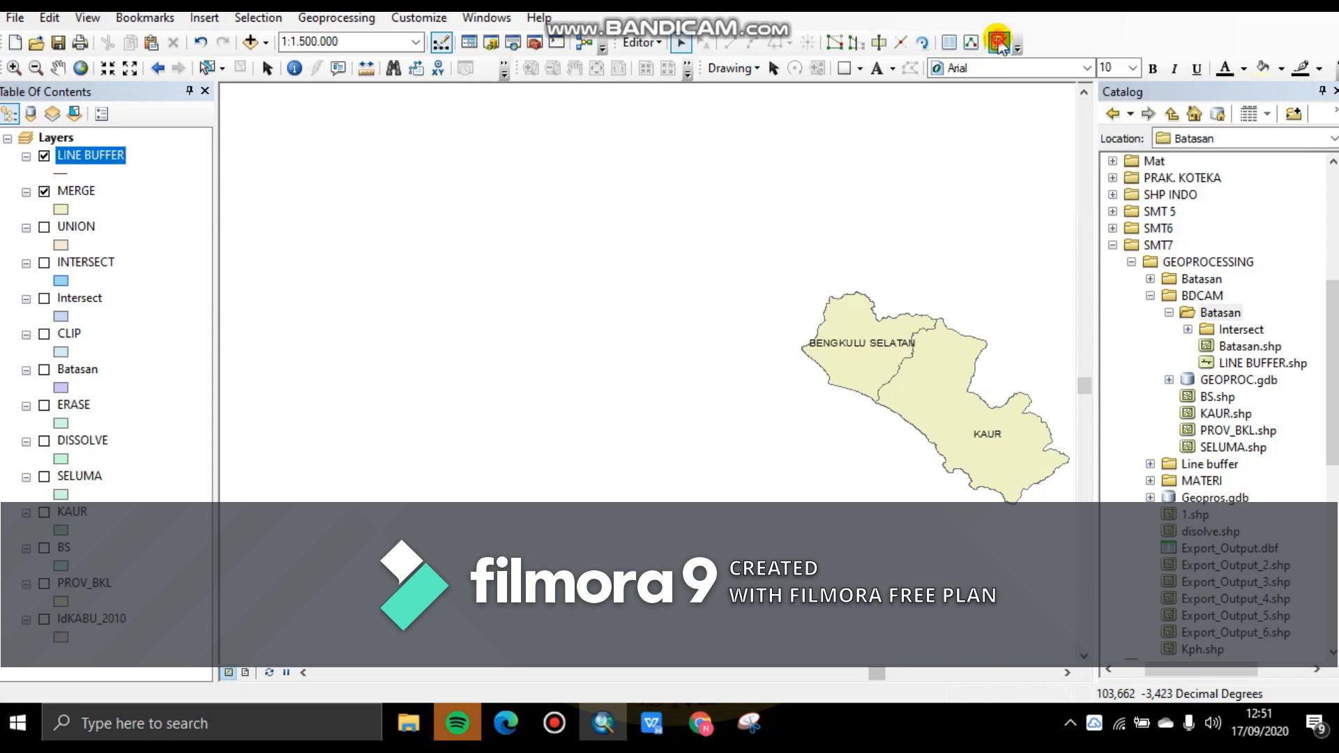
left_click(1000, 43)
left_click(1116, 196)
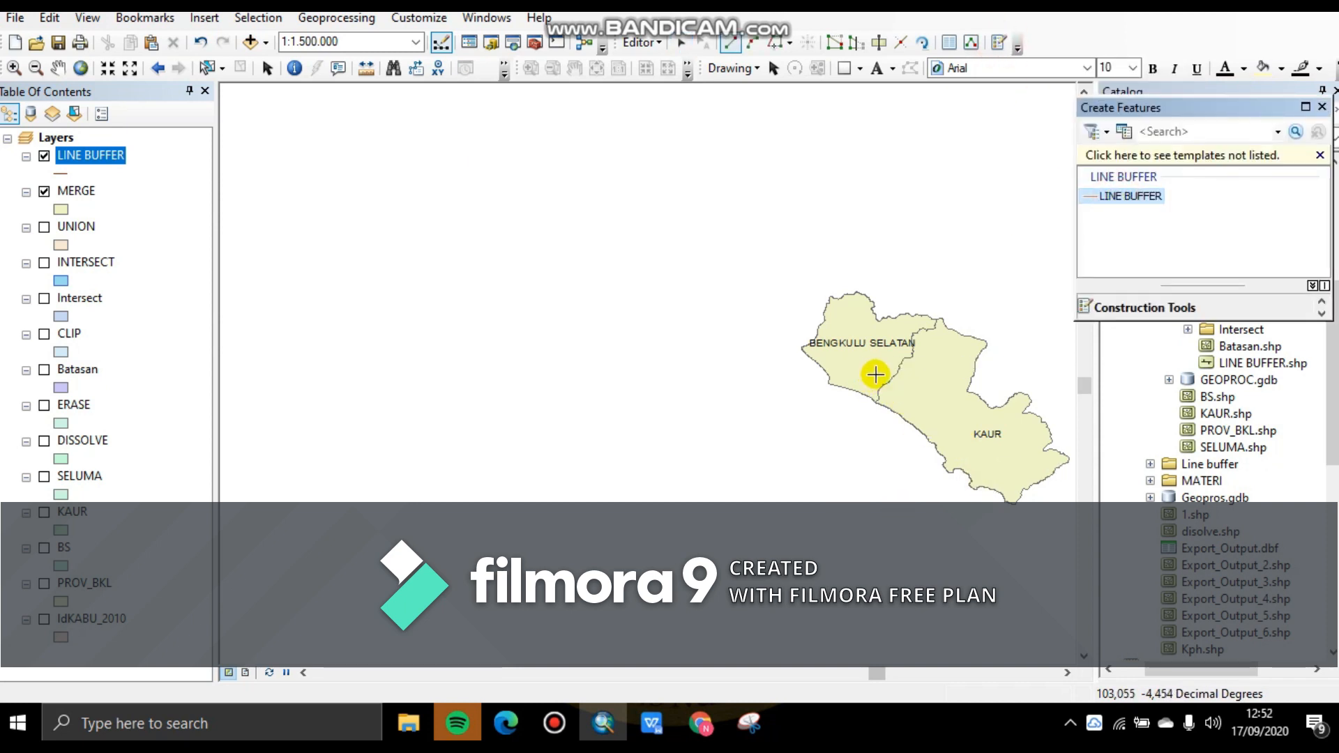
left_click(882, 371)
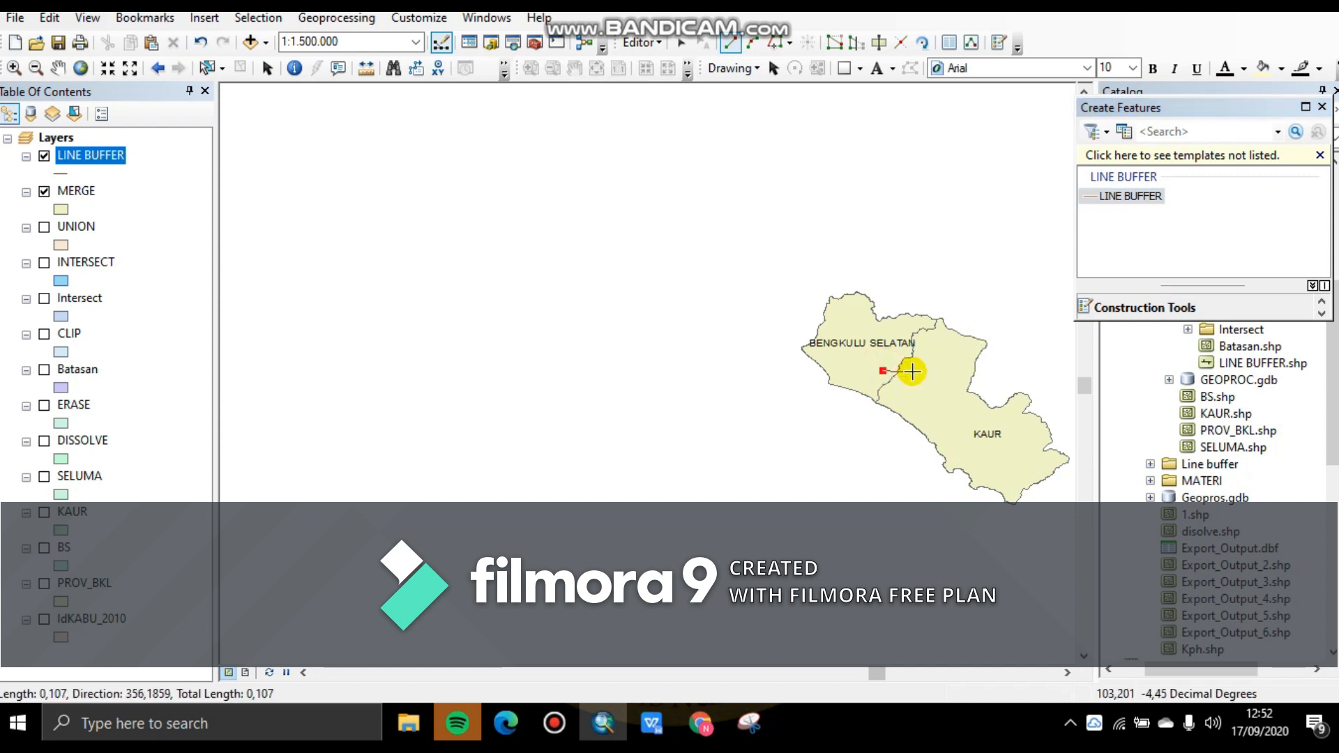
left_click(913, 370)
left_click(913, 370)
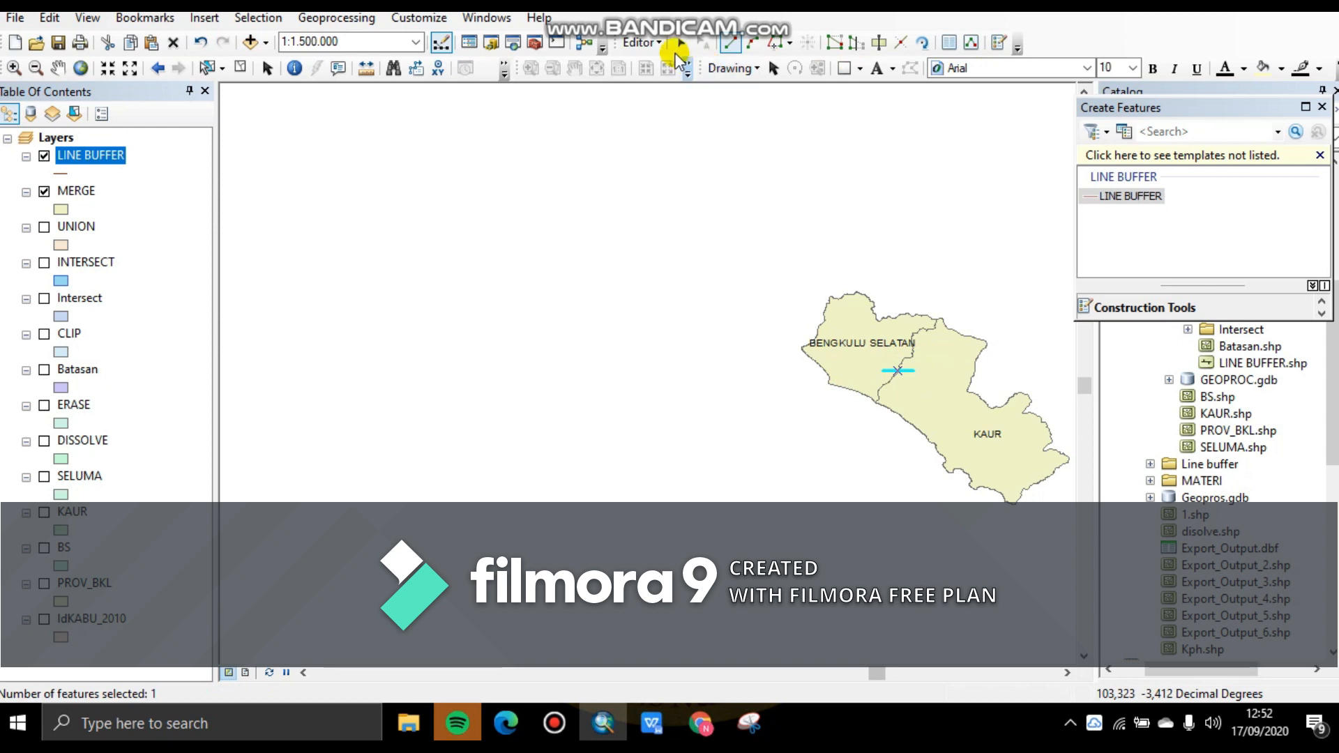
- Save the edits, stop editing, and close the Create Features and Catalog windows
left_click(640, 42)
left_click(653, 106)
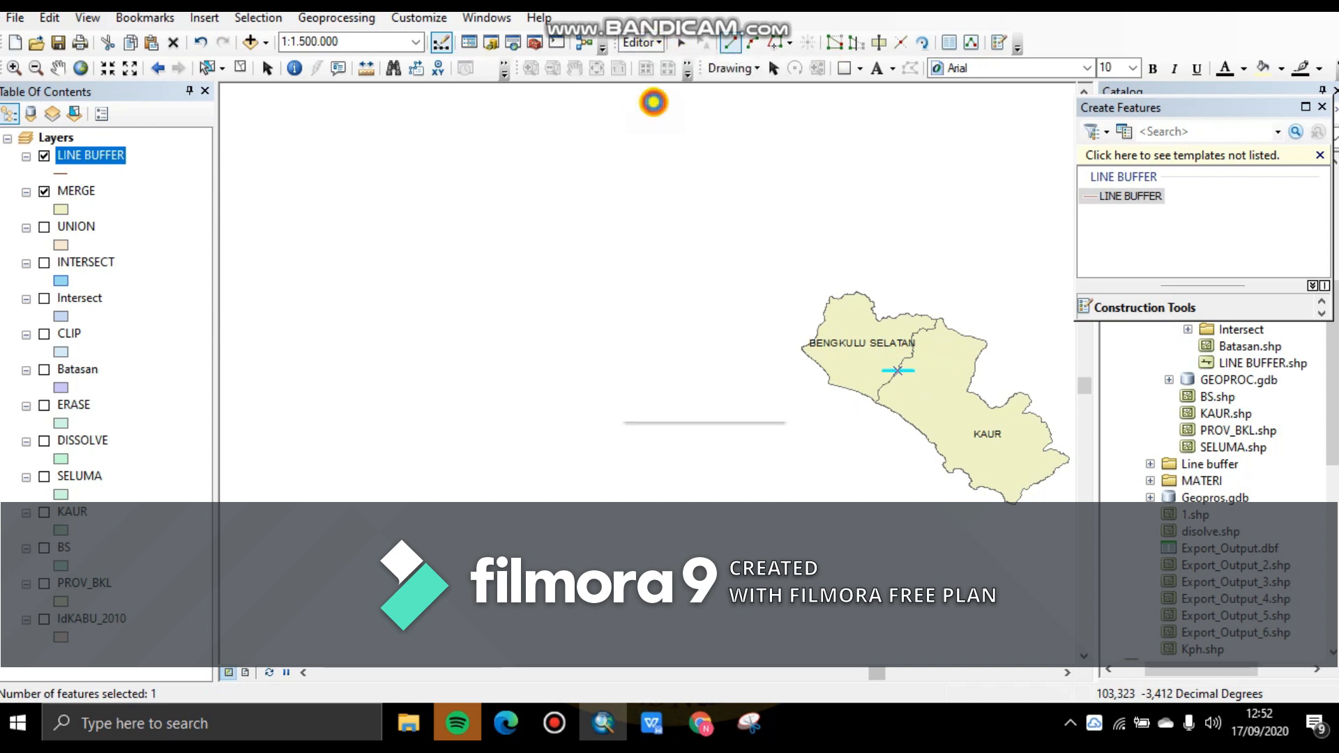
left_click(636, 47)
left_click(654, 81)
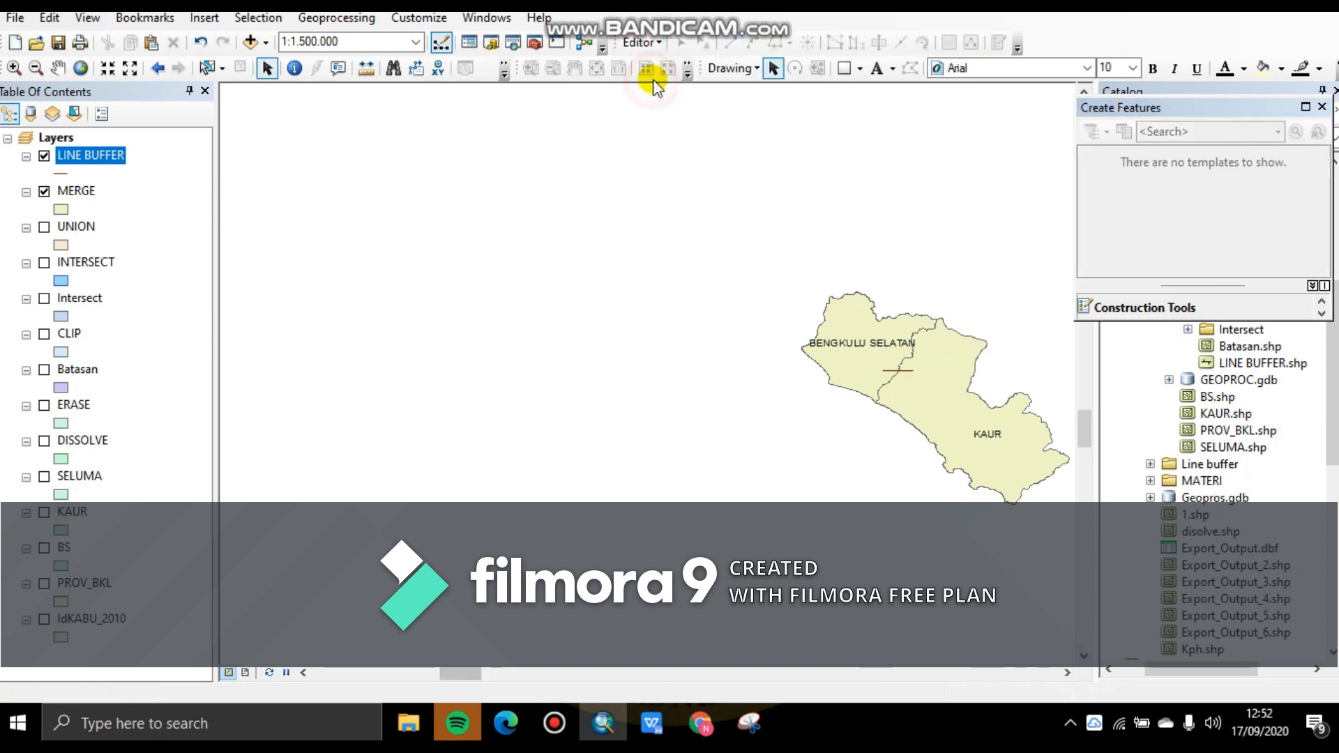
left_click(1320, 106)
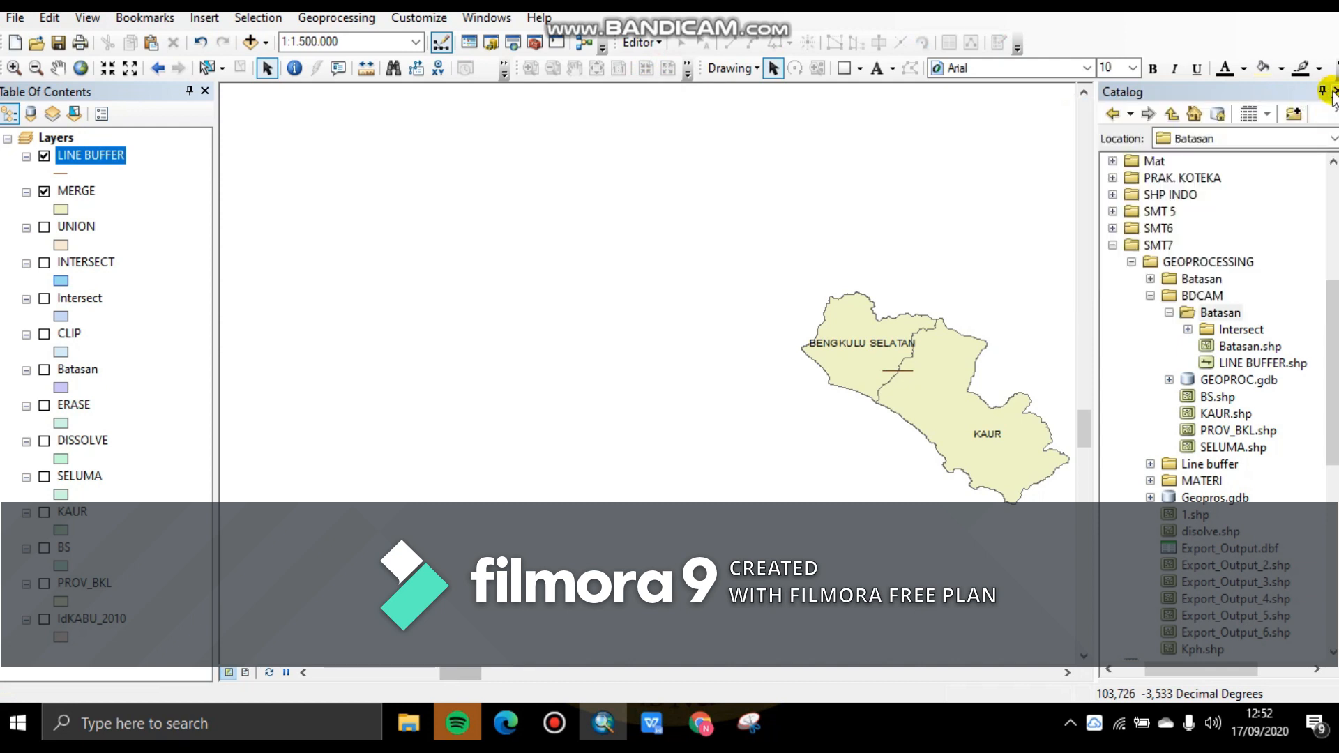
left_click(1331, 91)
- Start the Buffer geoprocessing tool with LINE BUFFER as the input features
left_click(342, 19)
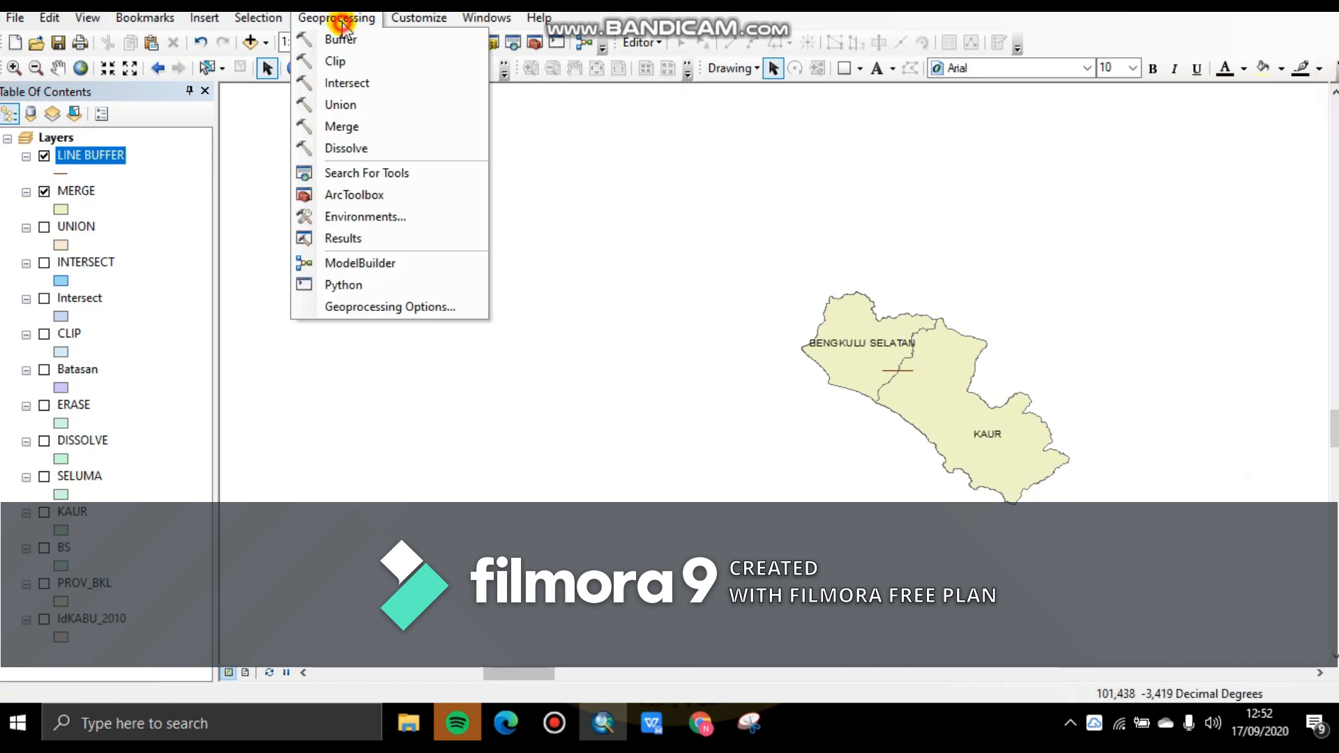
left_click(338, 122)
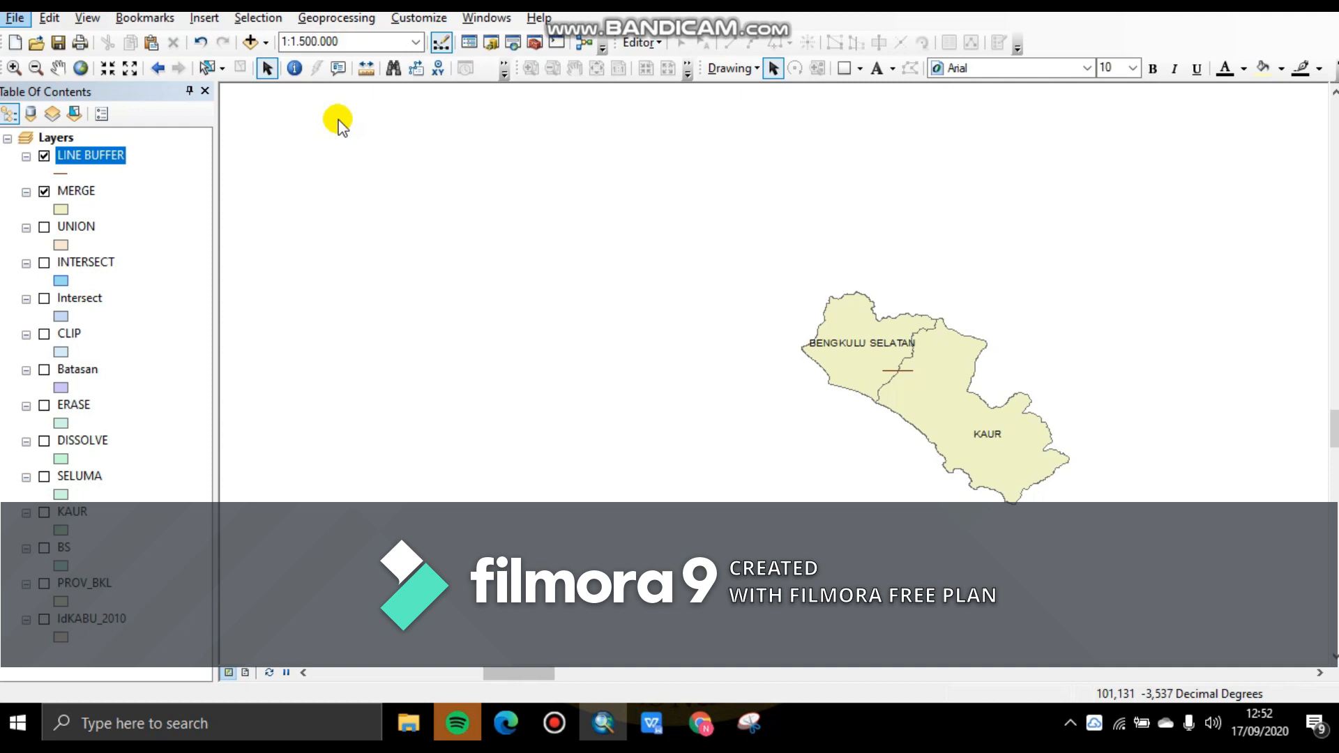
left_click(338, 18)
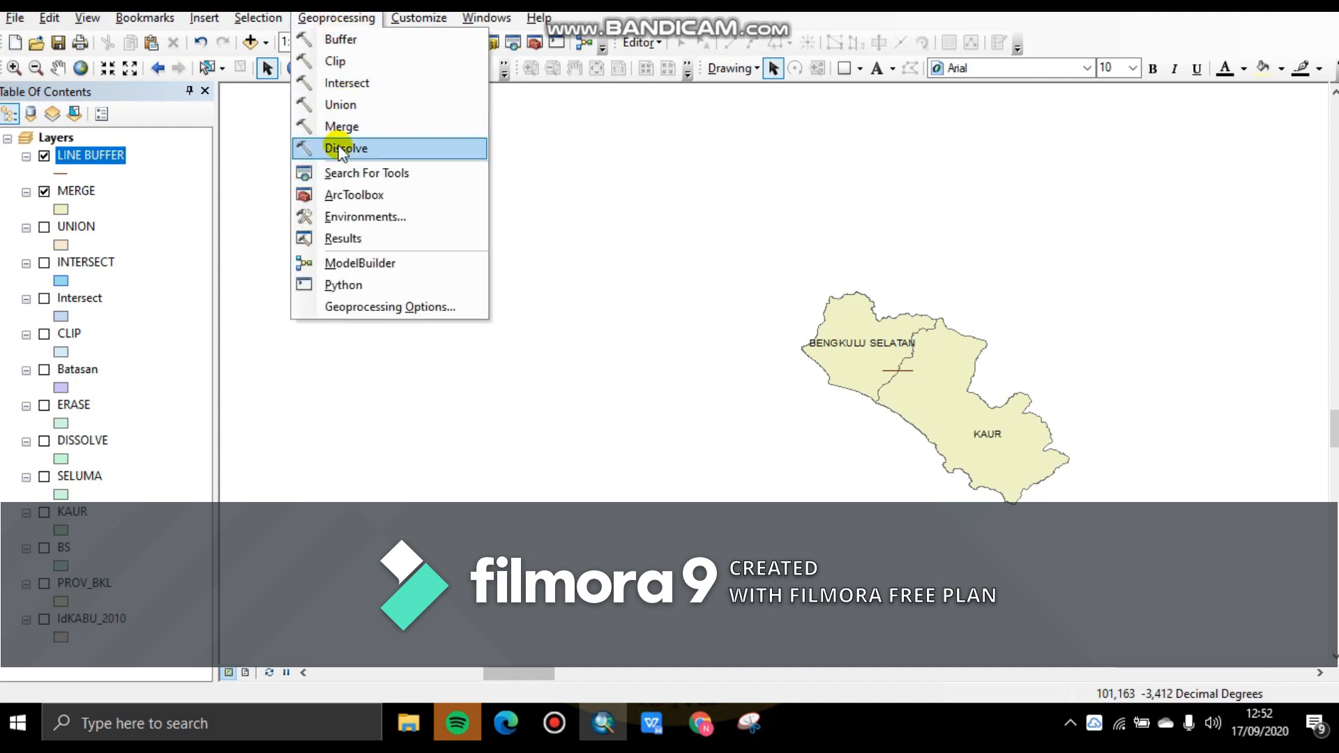
left_click(340, 39)
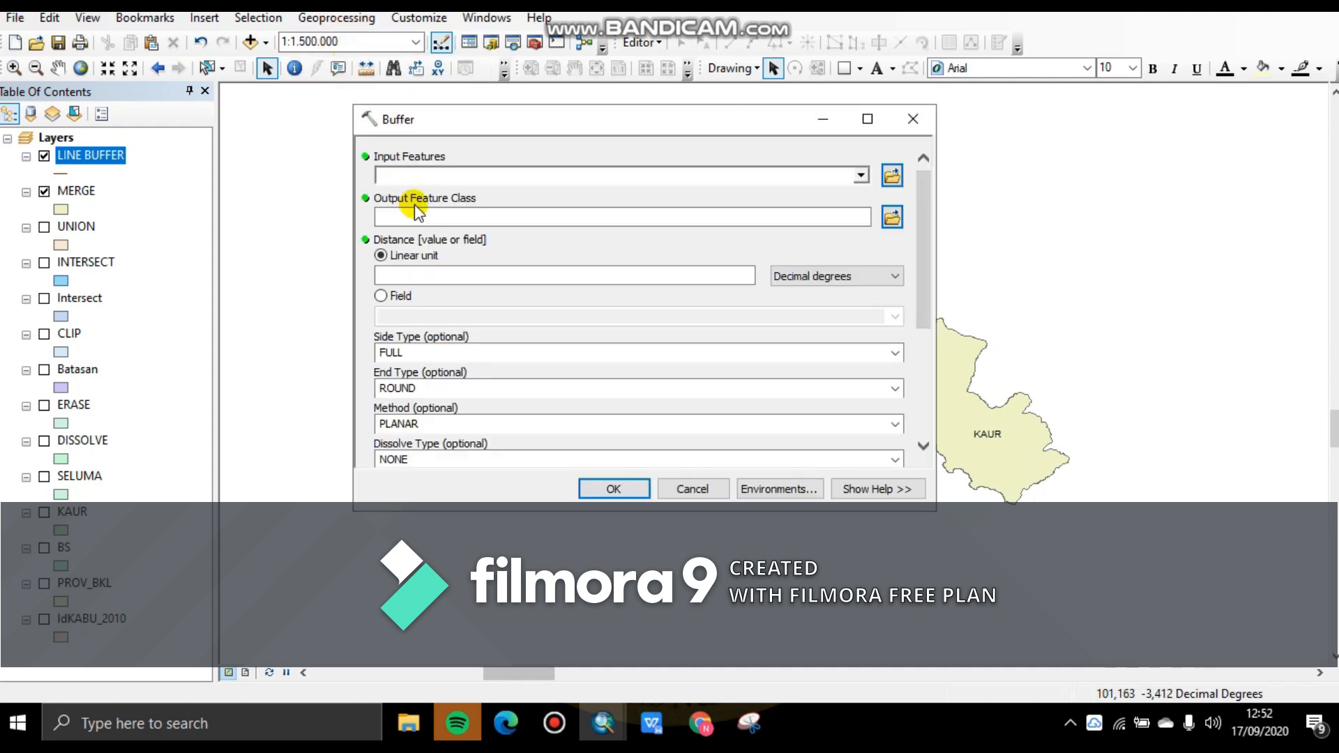
left_click(859, 176)
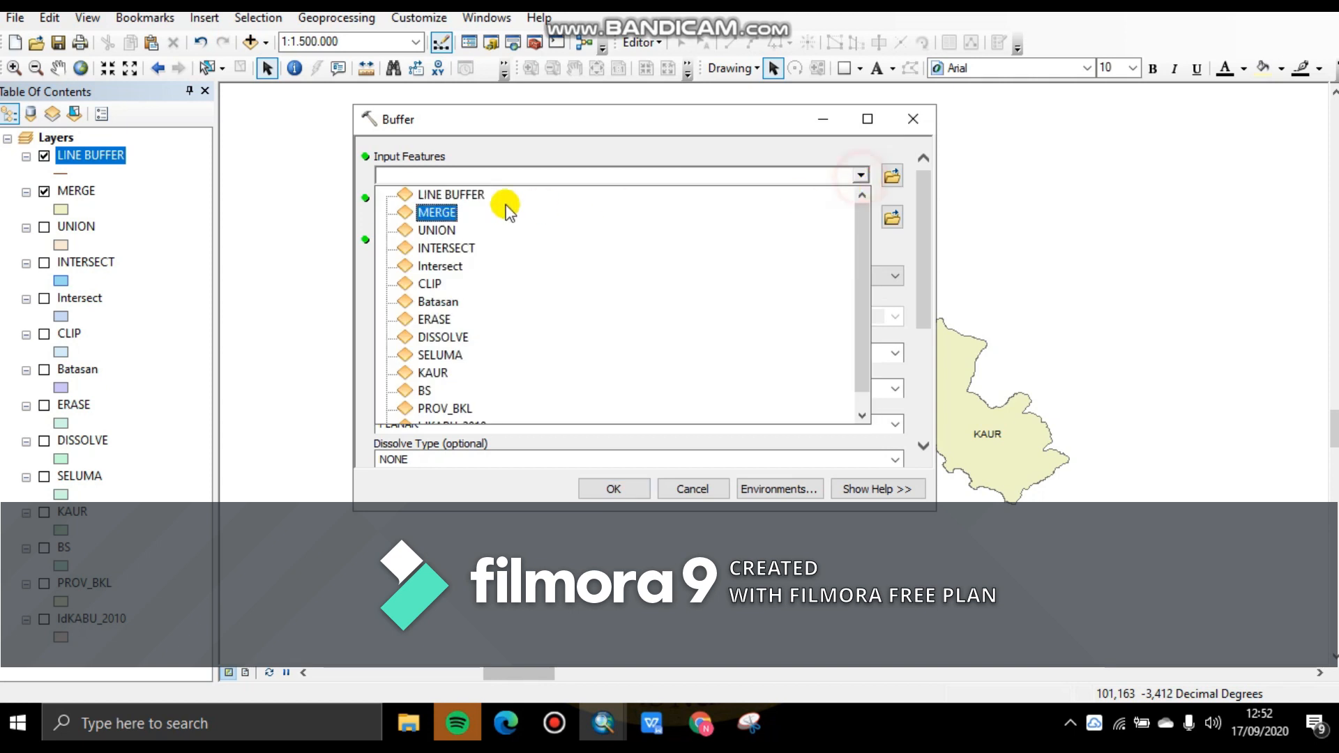
left_click(448, 191)
- Set the output feature class to BUFFER in GEOPROC.gdb
left_click(889, 217)
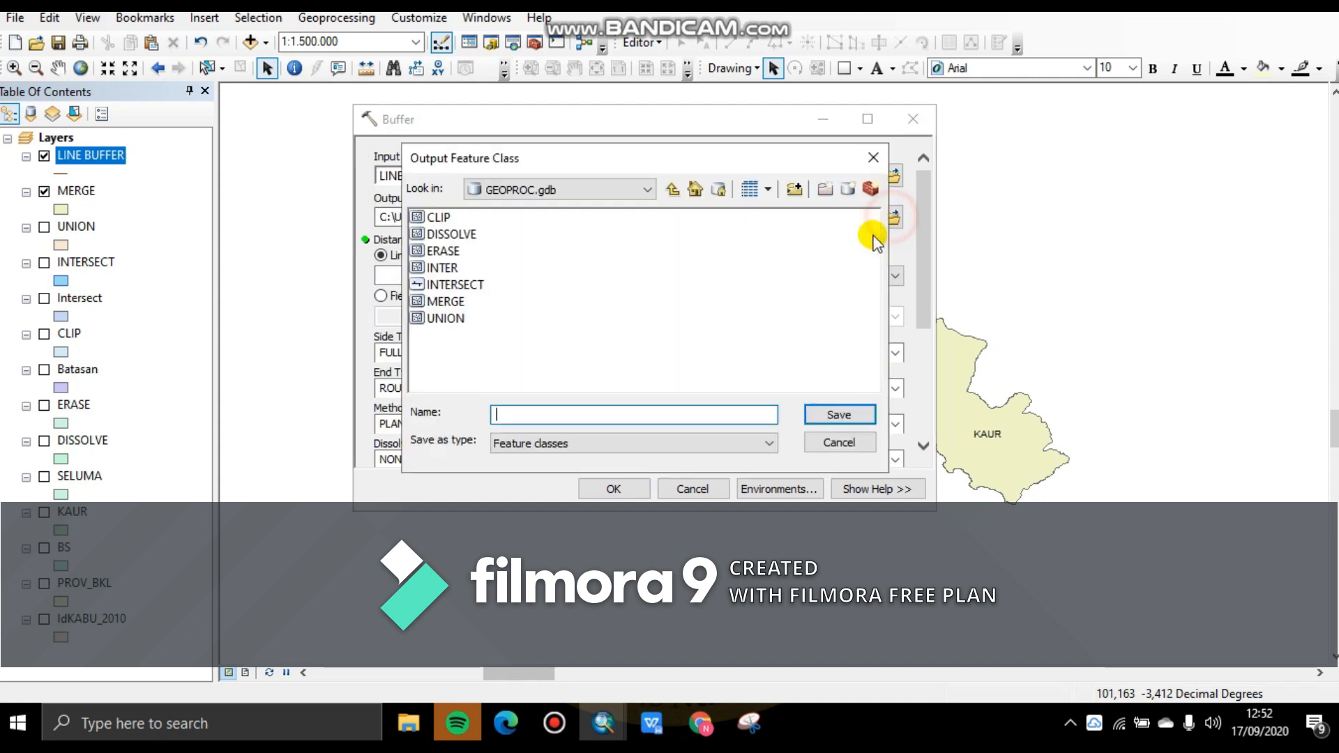
type("BUFFFER")
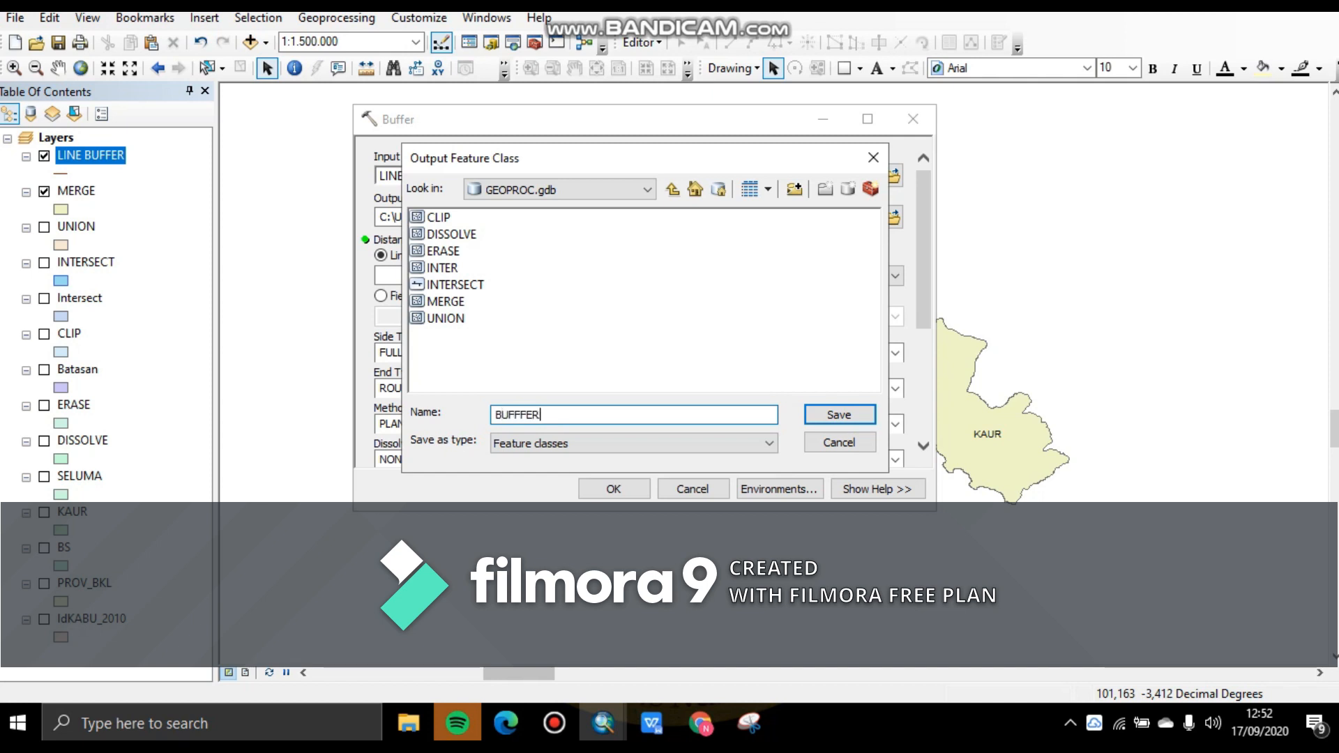
key("BackSpace")
key("BackSpace")
key("BackSpace")
type("ER")
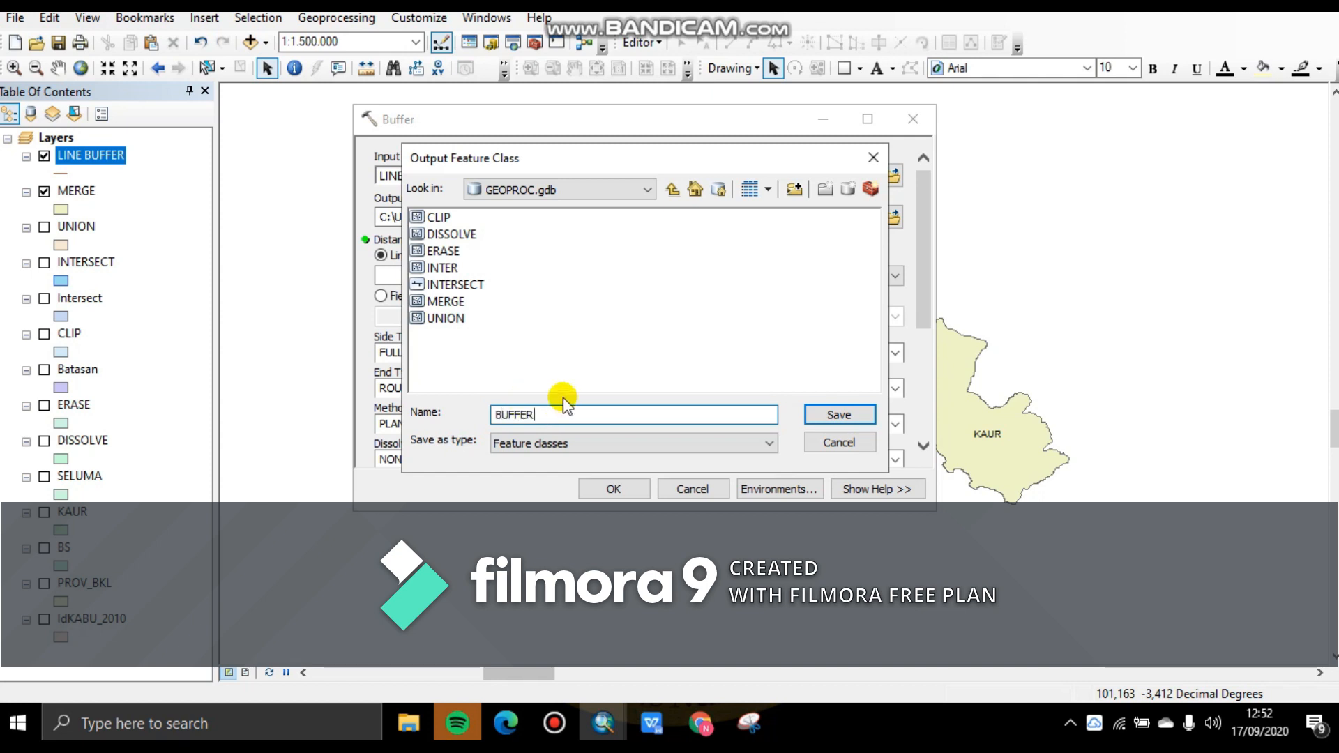
left_click(822, 415)
- Set the linear buffer distance to 20 kilometers
left_click(527, 278)
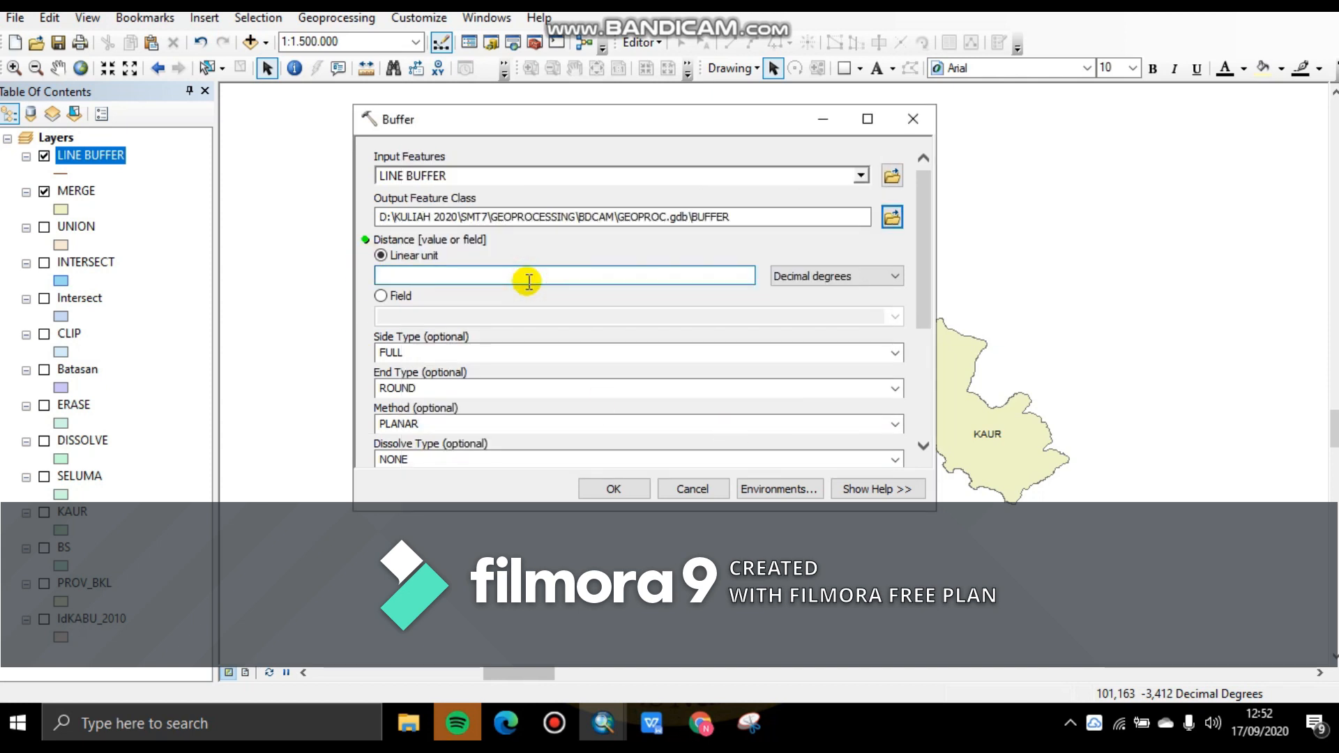
type("20")
left_click(809, 276)
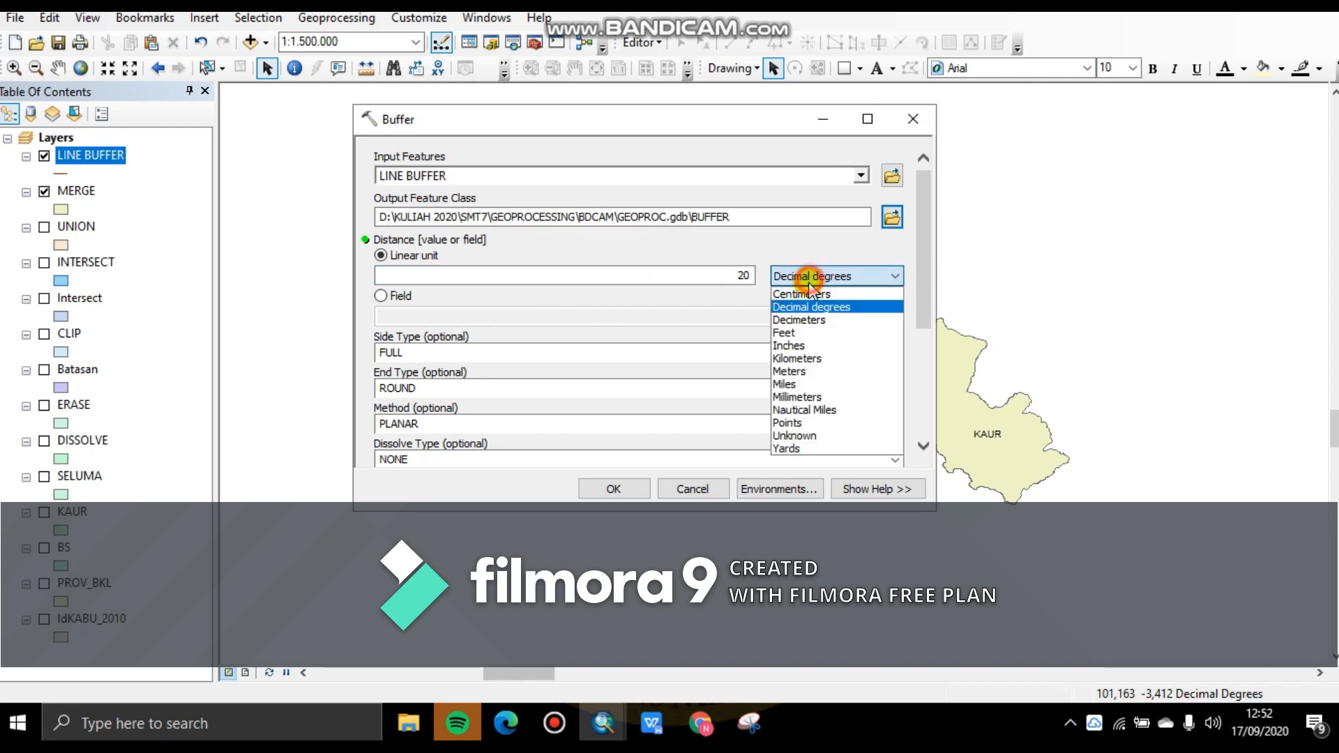
left_click(795, 357)
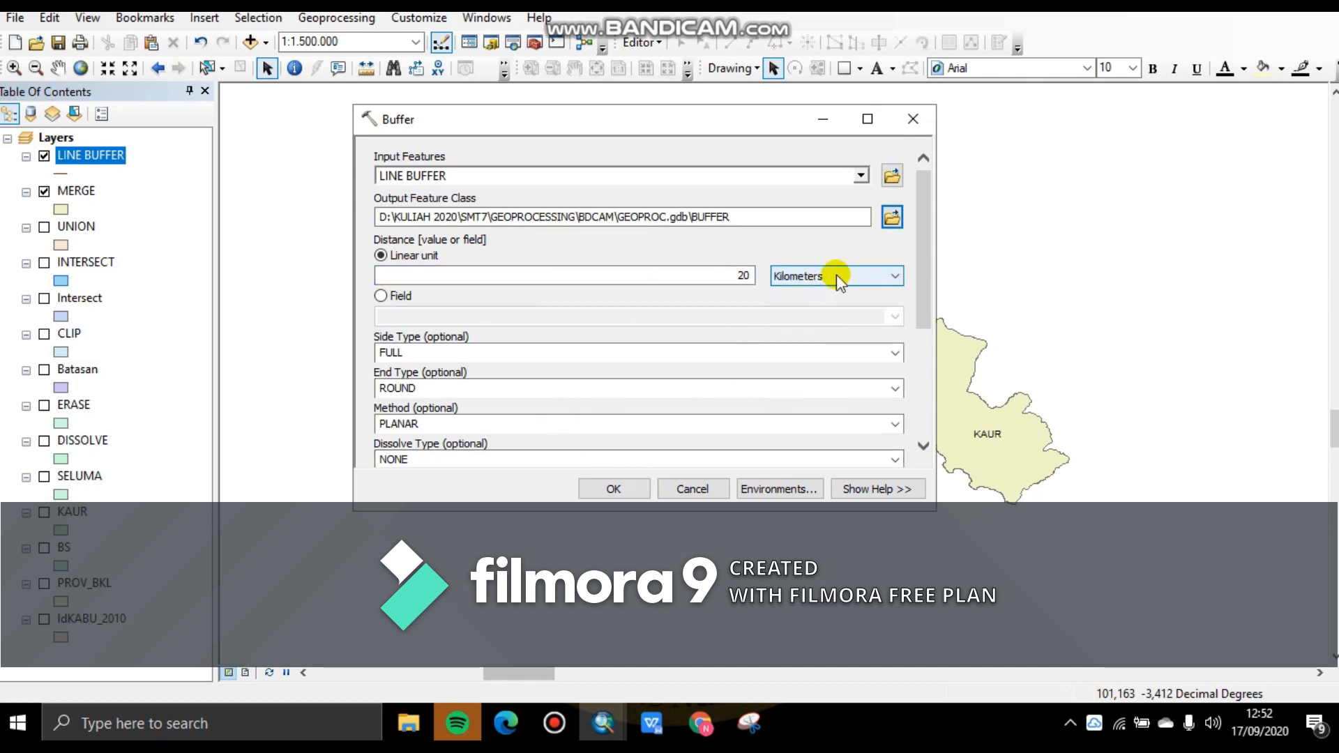
- Run the Buffer tool on LINE BUFFER, keeping the default side, end, method and dissolve options
left_click_drag(921, 269, 893, 359)
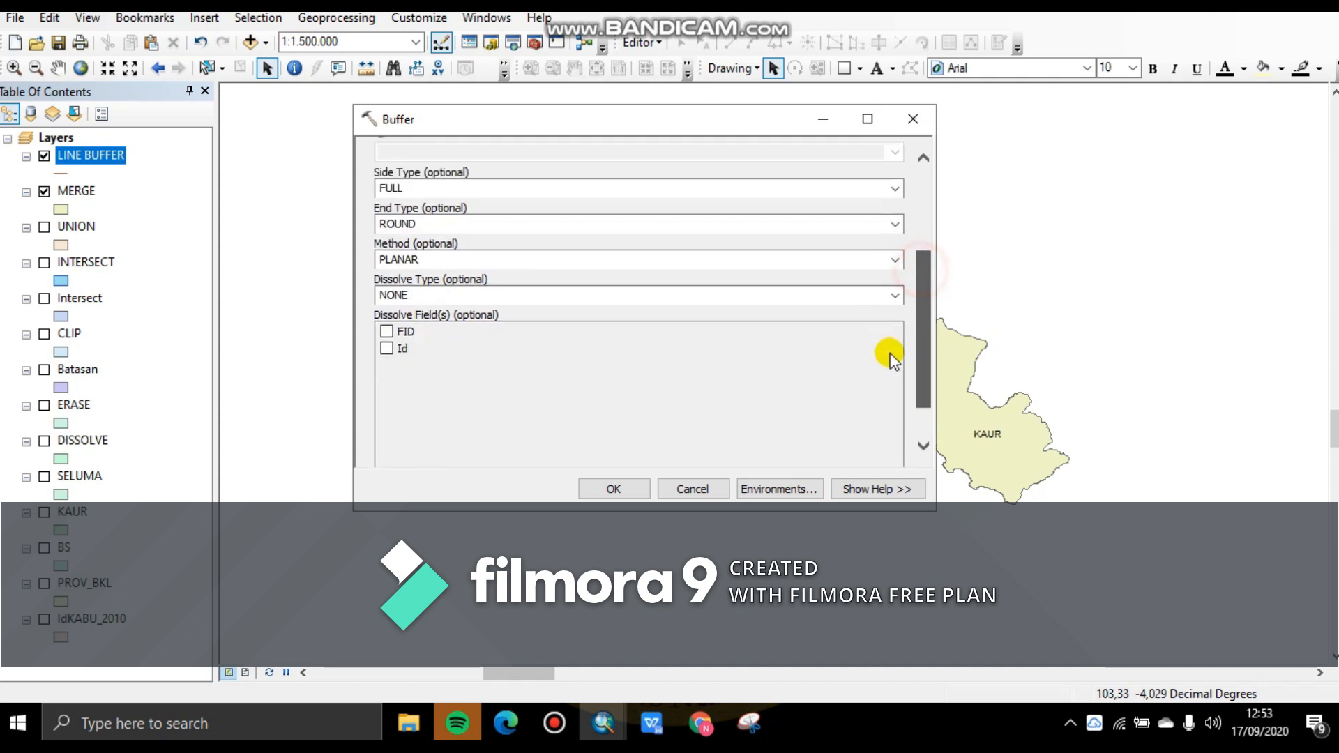
scroll(892, 359, "down", 2)
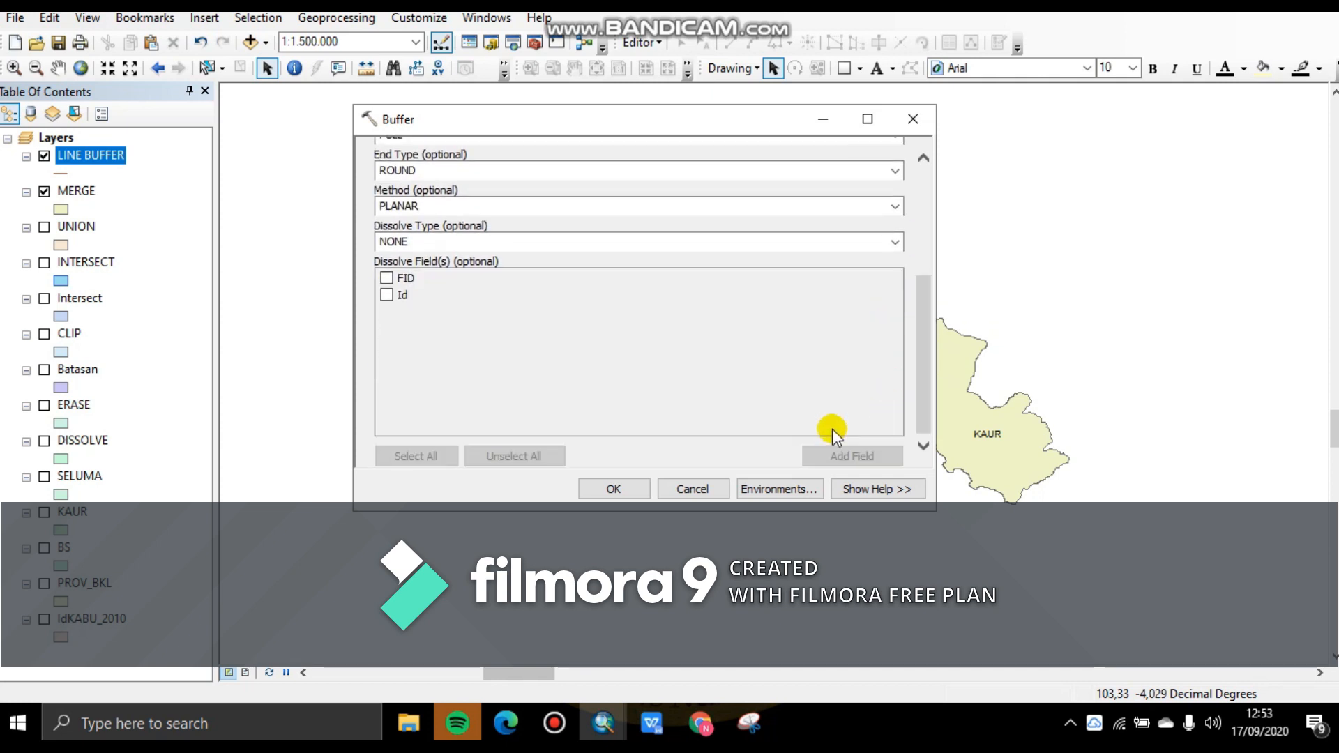
left_click(614, 489)
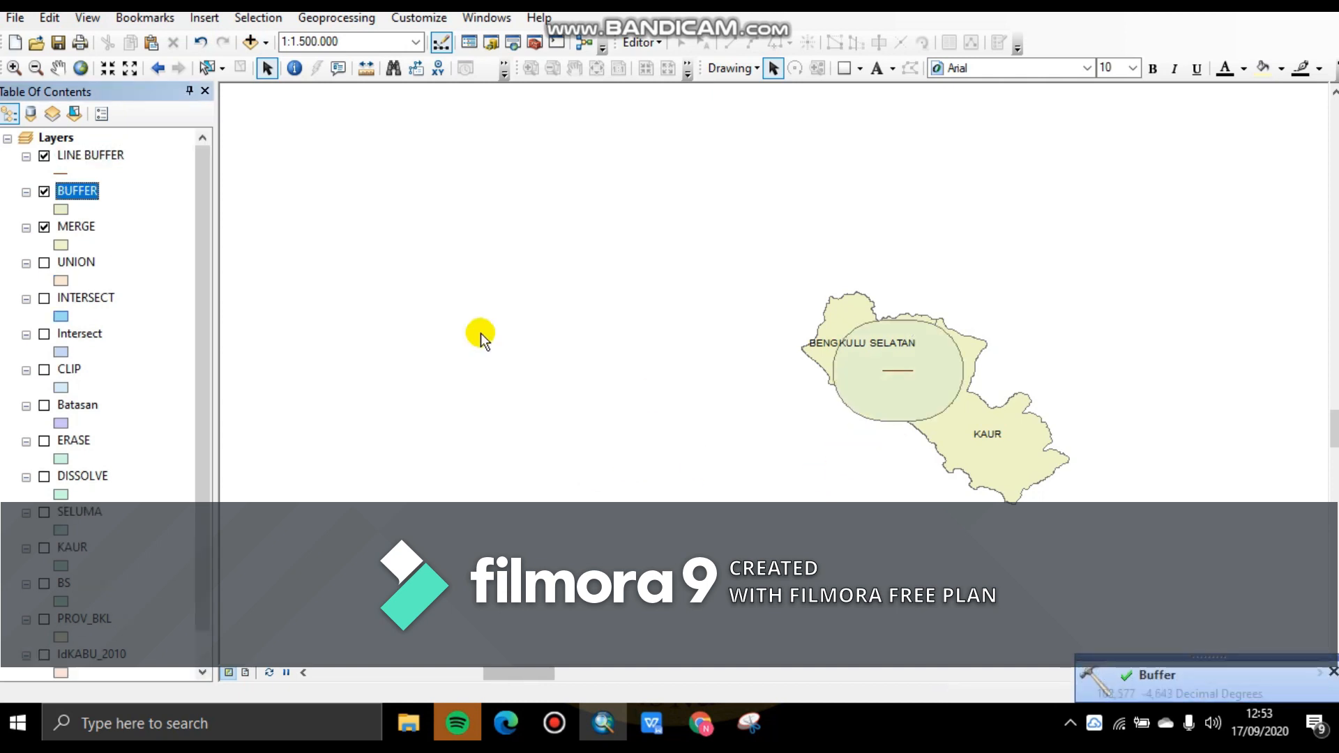
- Hide the MERGE layer and display PROV_BKL beneath the buffer to inspect its coverage of the province
left_click(43, 227)
scroll(78, 535, "down", 1)
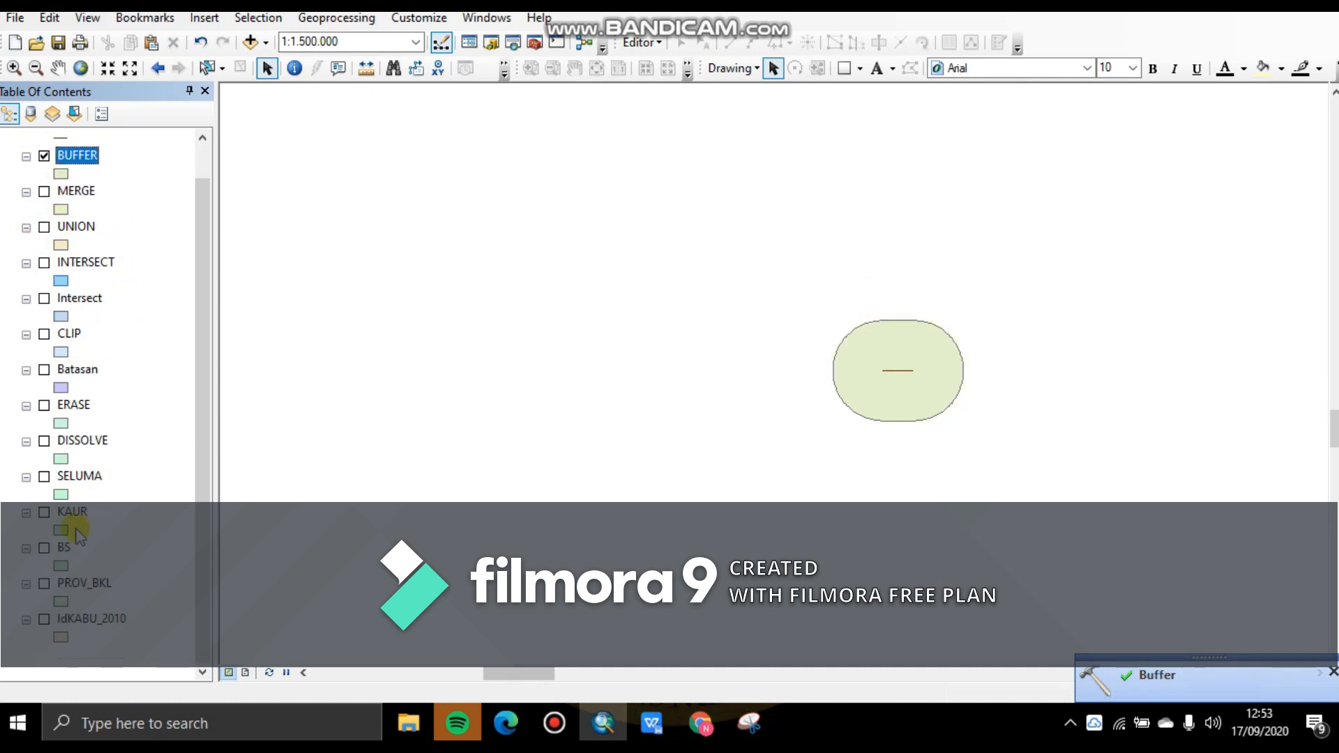
left_click(44, 584)
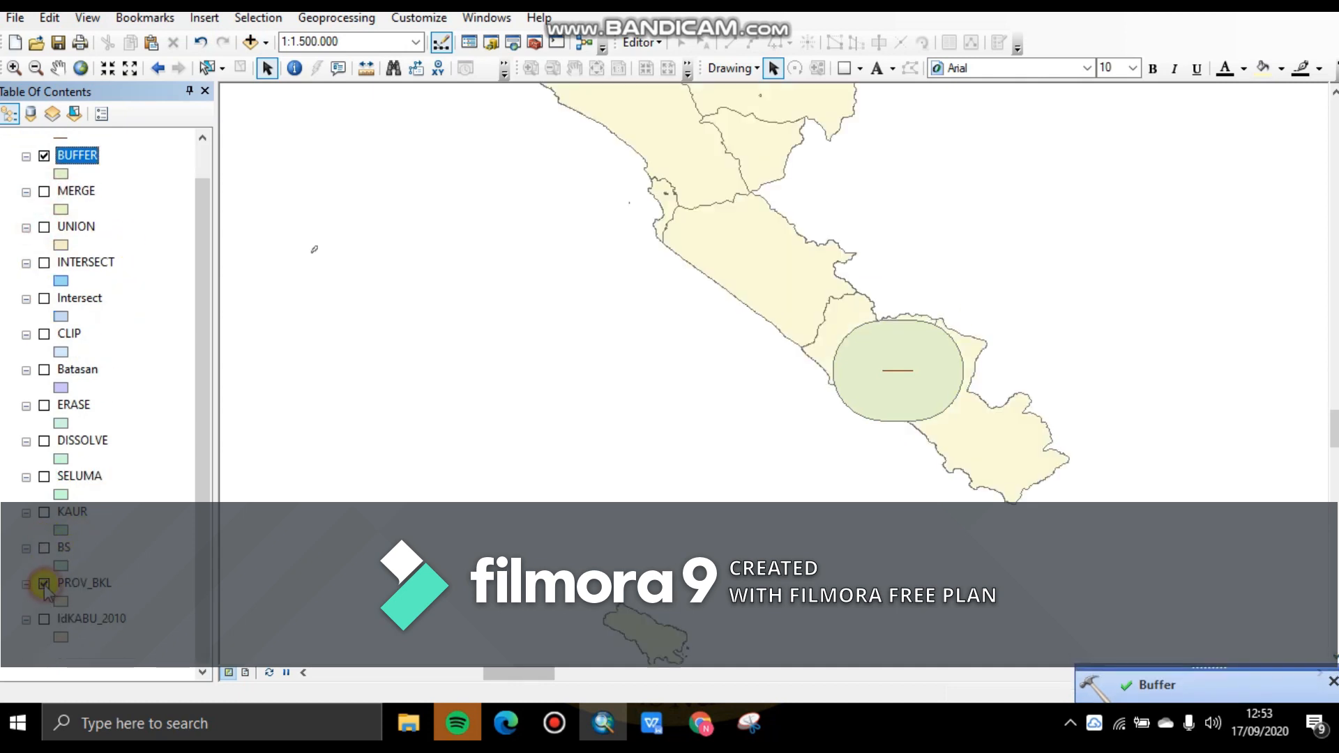
scroll(687, 416, "up", 2)
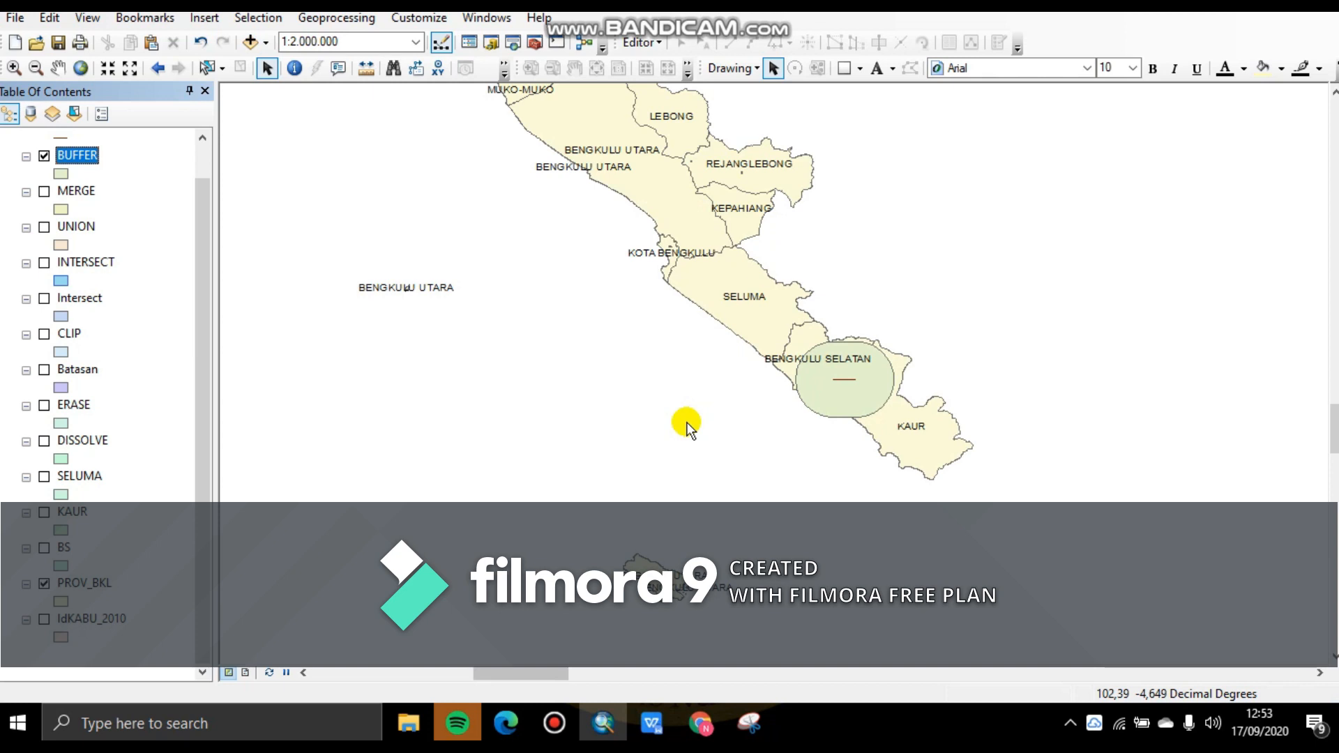
scroll(891, 400, "down", 3)
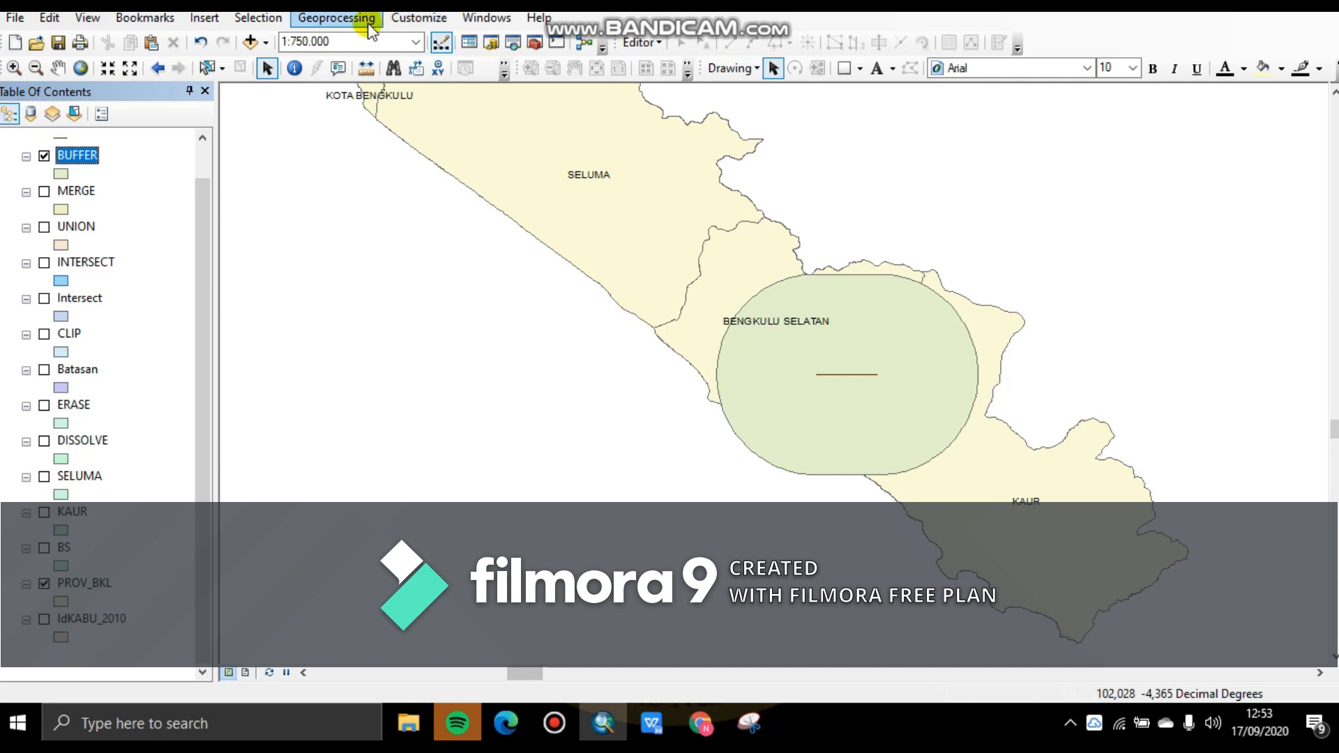
- Start the Multiple Ring Buffer tool from the Proximity analysis tools with BUFFER as the input features
left_click(353, 18)
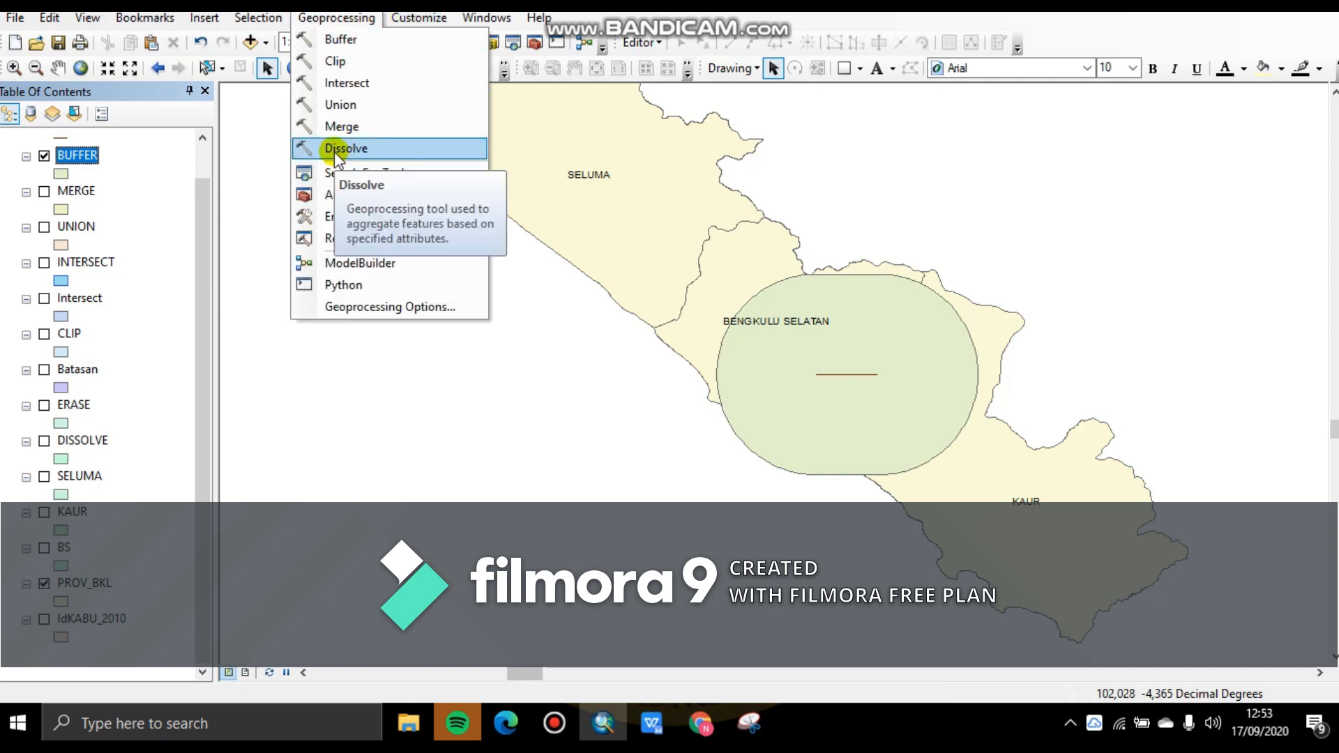
left_click(349, 195)
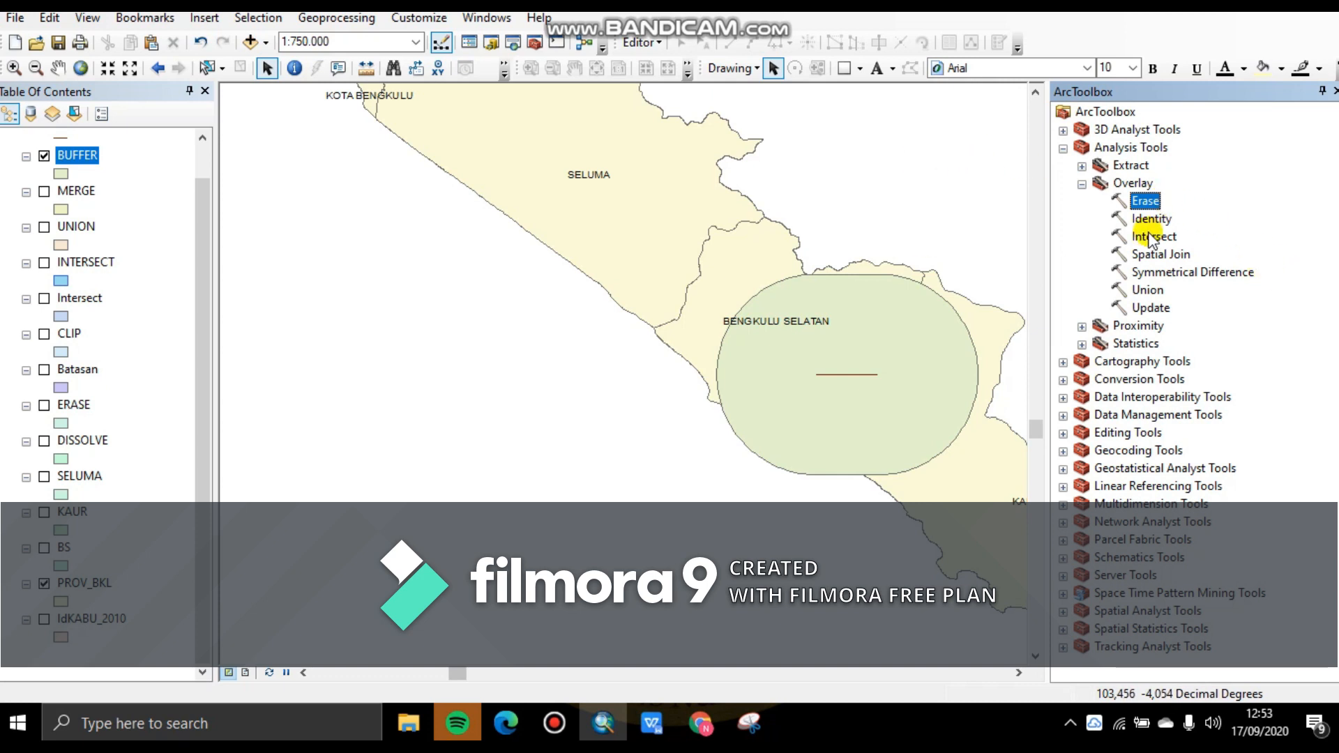
left_click(1081, 326)
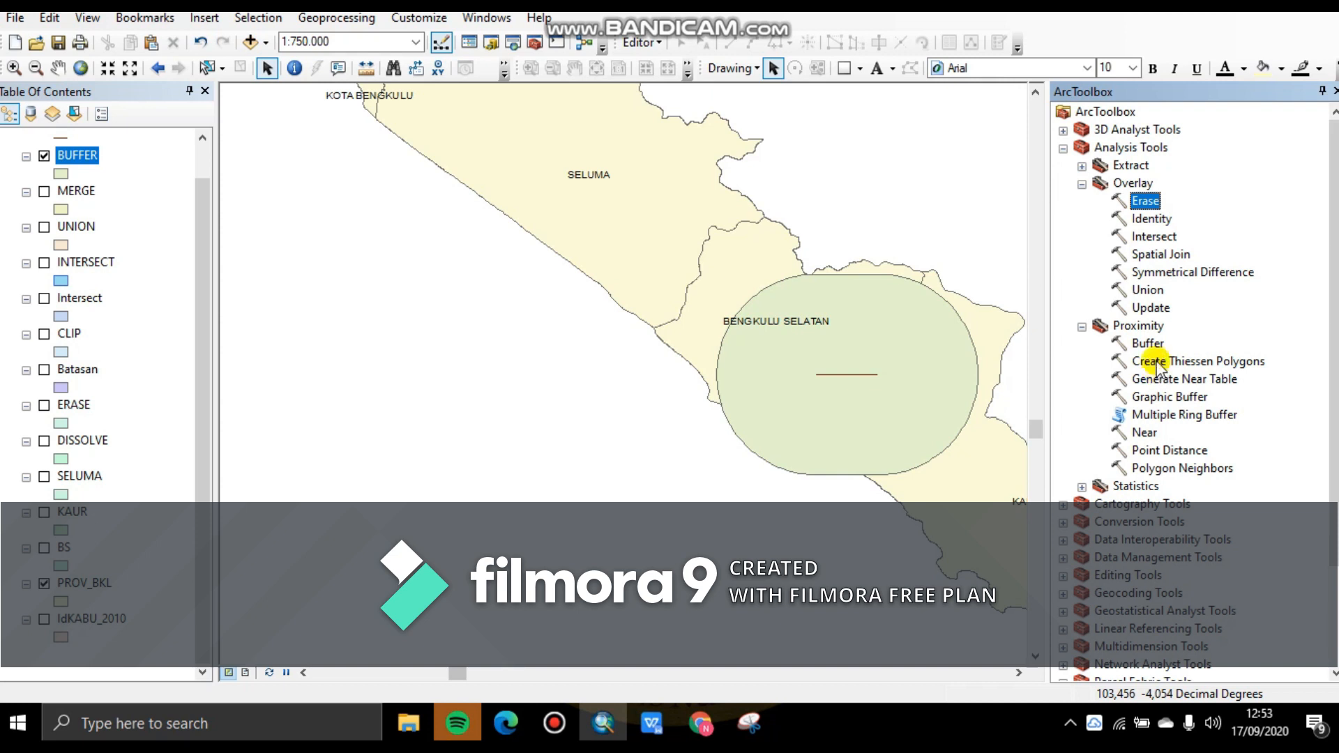
left_click(1153, 416)
double_click(1152, 416)
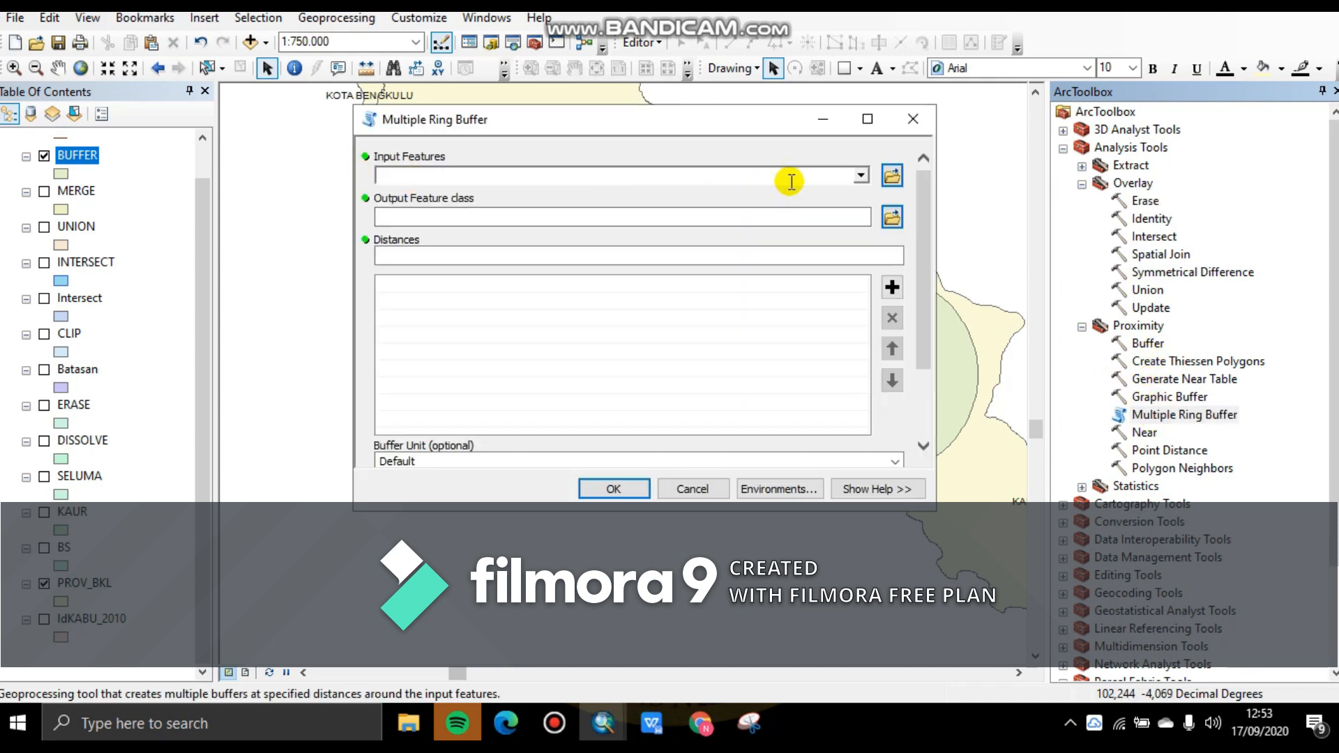
left_click(861, 175)
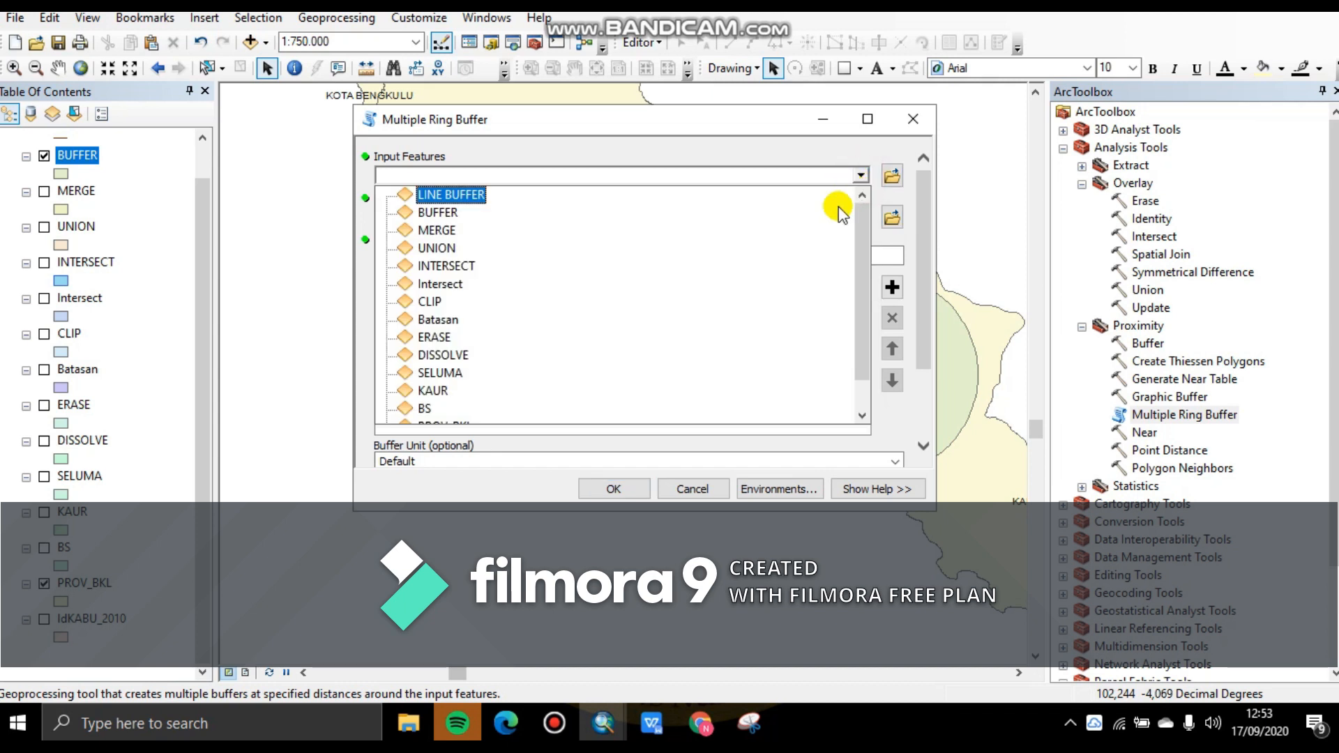
left_click(464, 213)
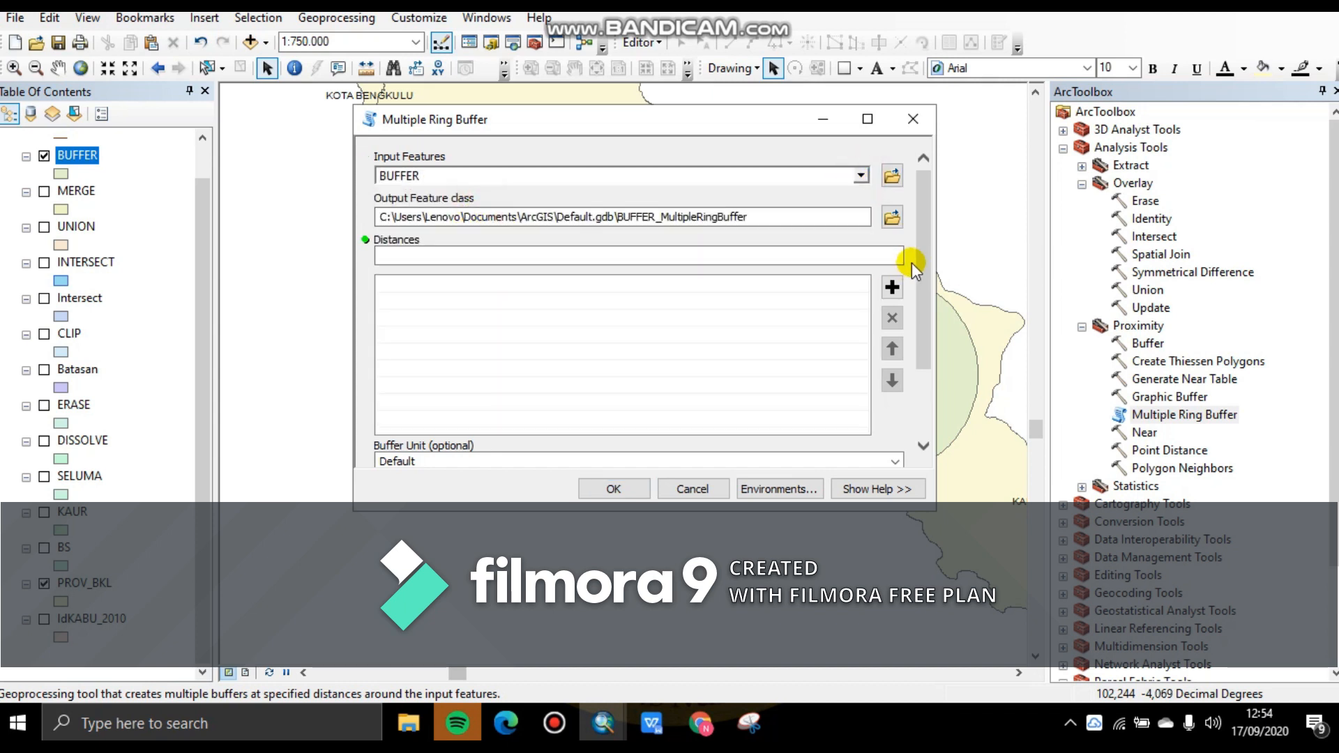
- Set the output feature class of the multiple ring buffer to MULTIPLE in GEOPROC.gdb
left_click(892, 217)
type("MULTIPLE")
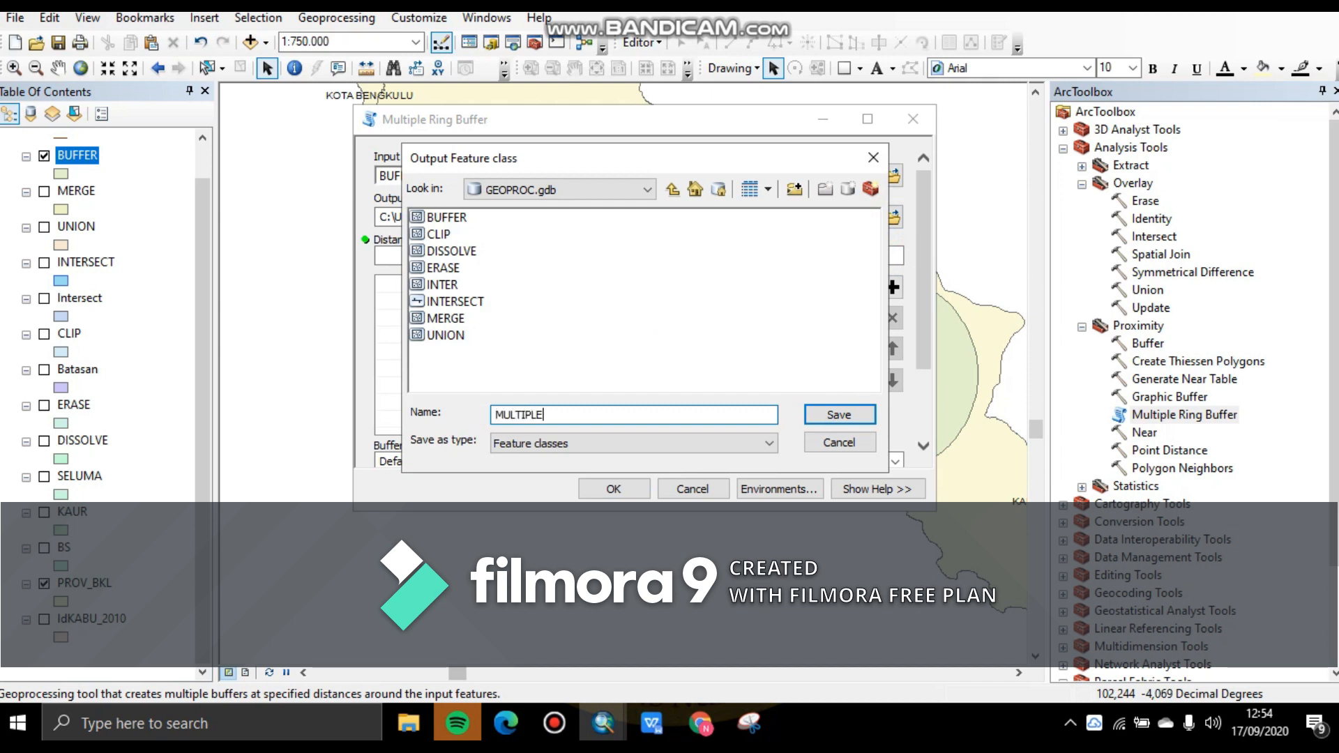
left_click(817, 415)
- Add the ring distances 10, 15, 20 and 25 to the multiple ring buffer
left_click(671, 258)
type("10")
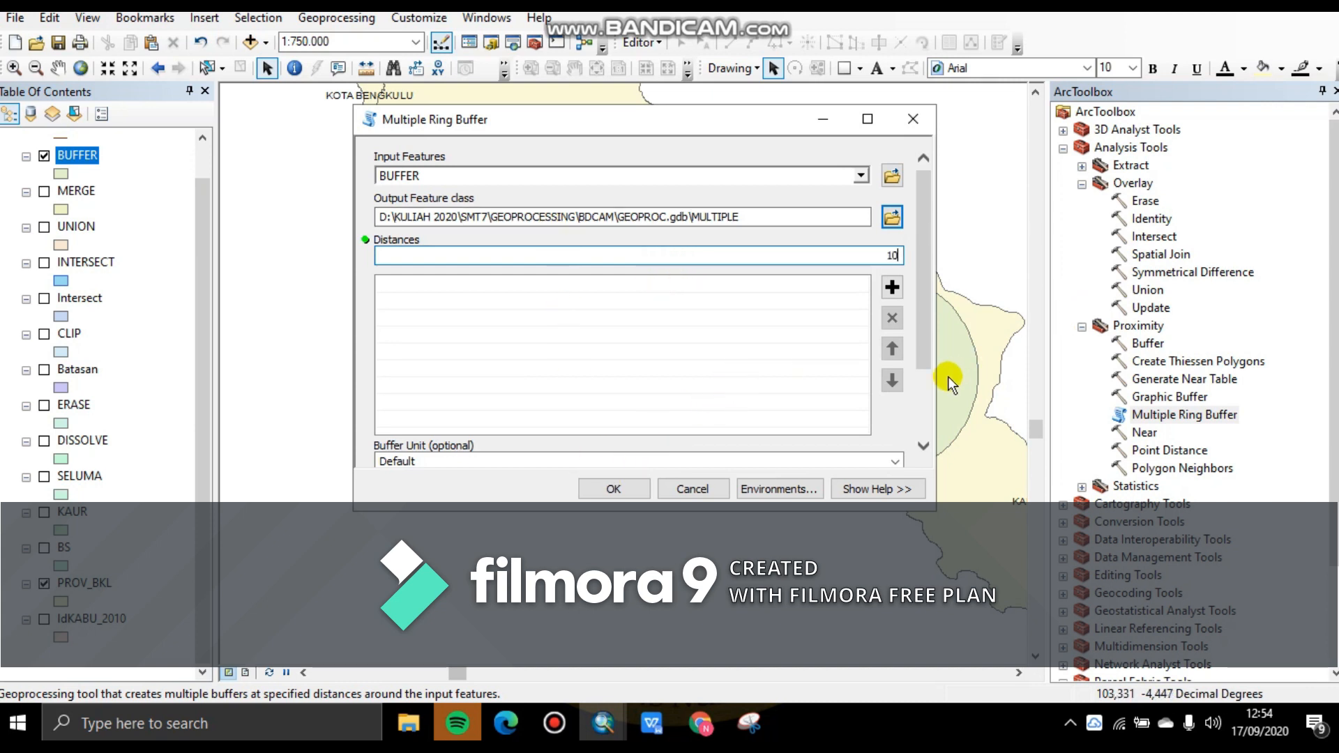
key("Return")
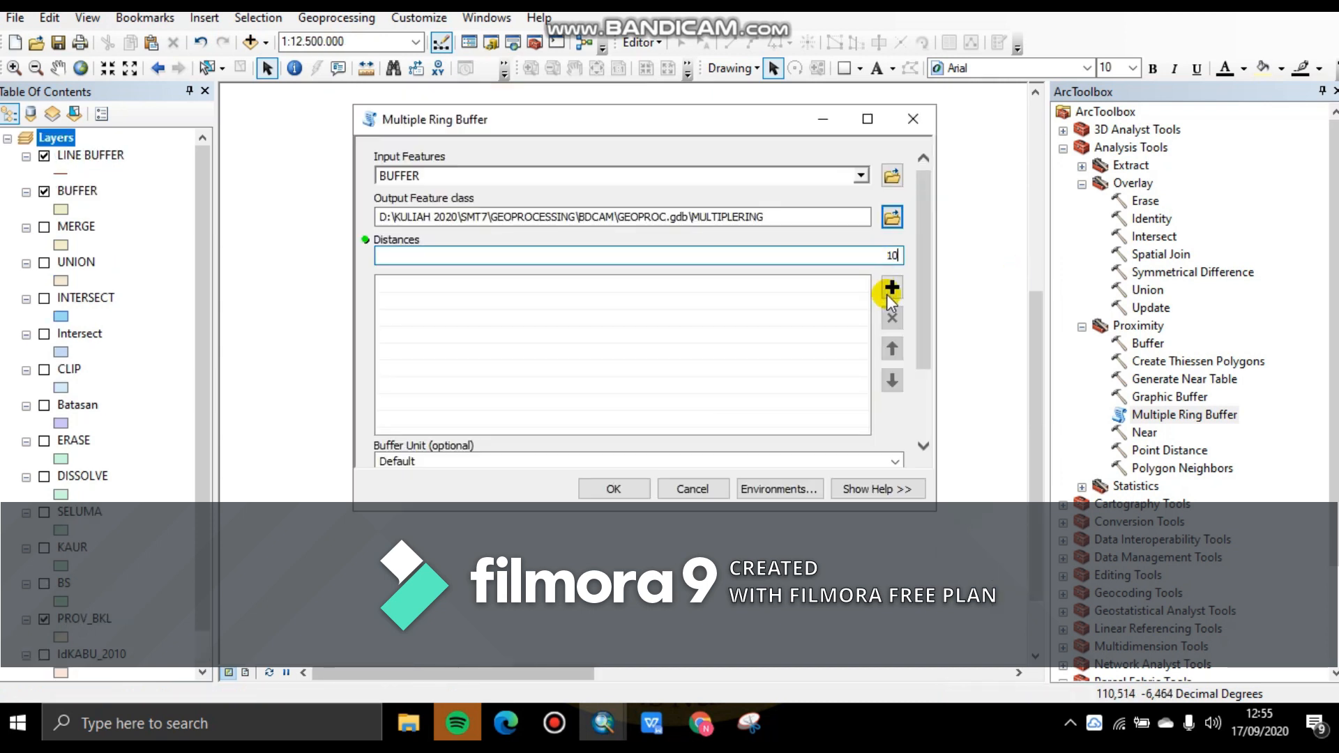
left_click(891, 288)
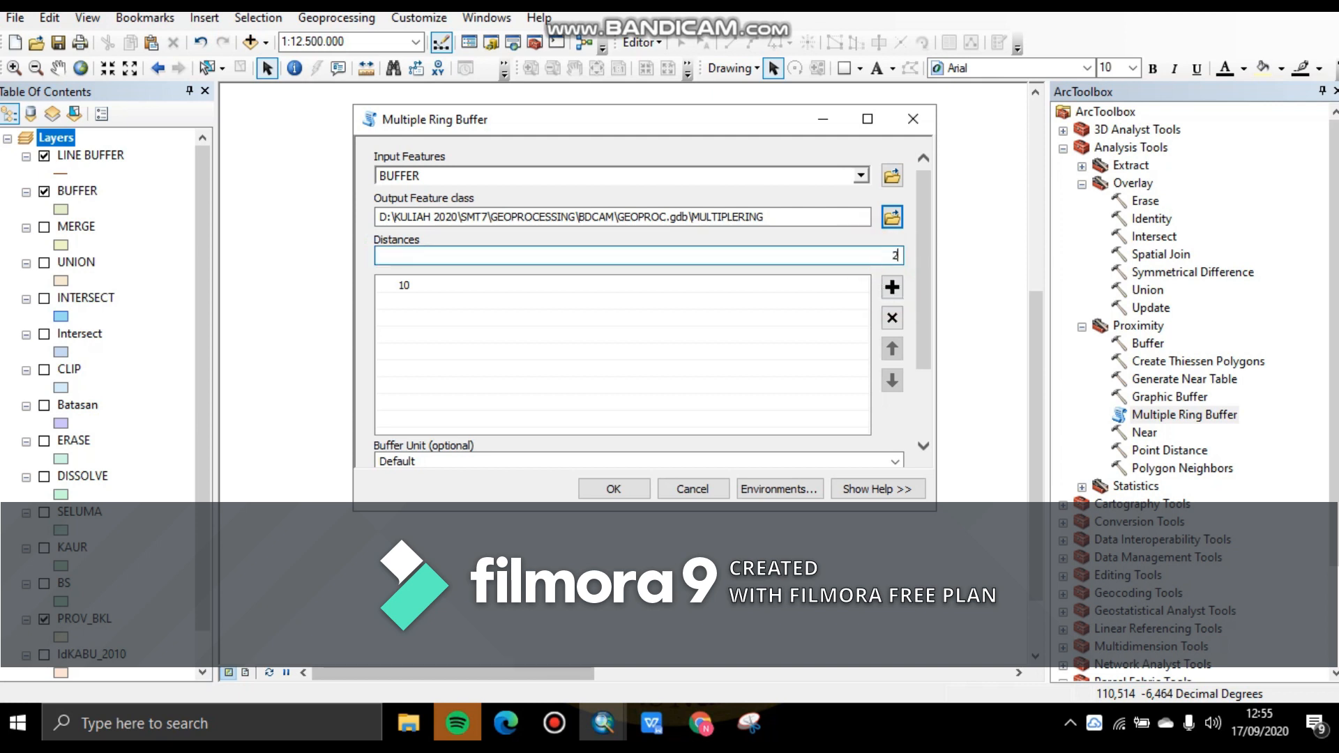
type("15")
left_click(892, 286)
left_click(891, 261)
type("20")
left_click(892, 286)
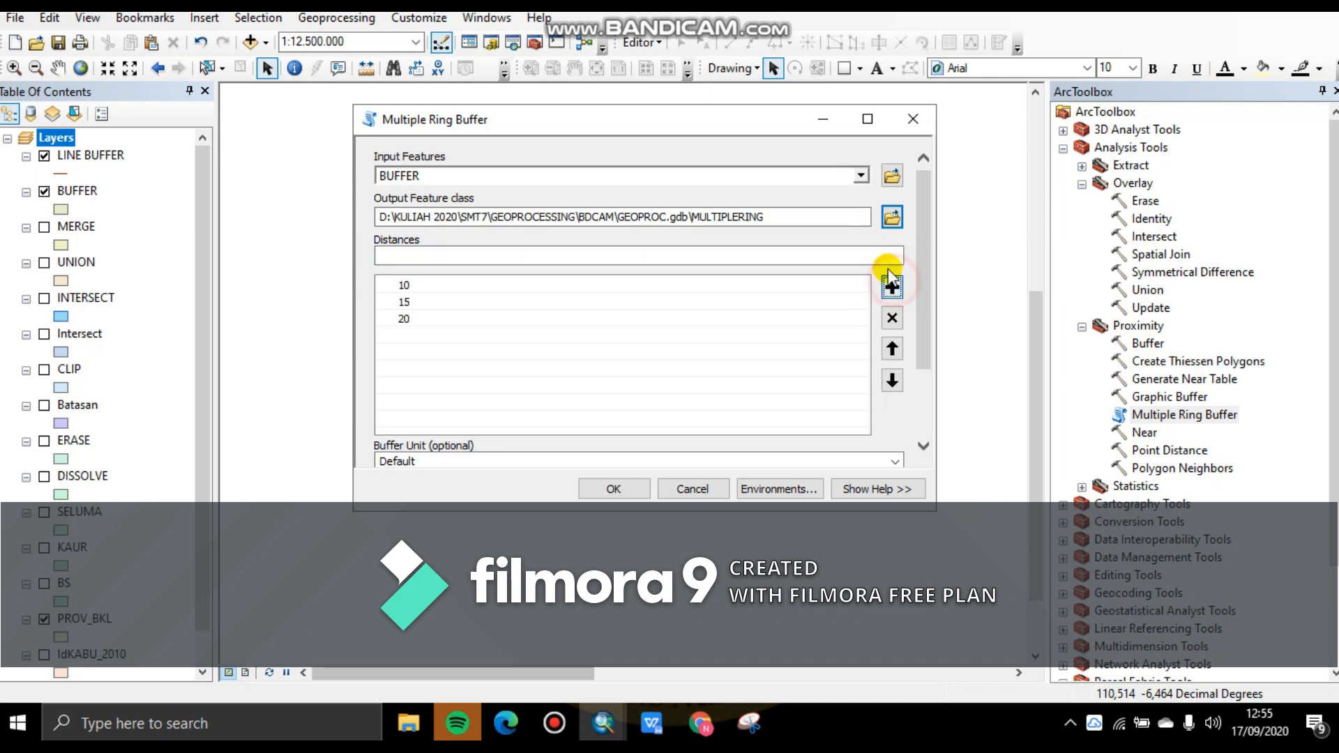
type("25")
left_click(892, 286)
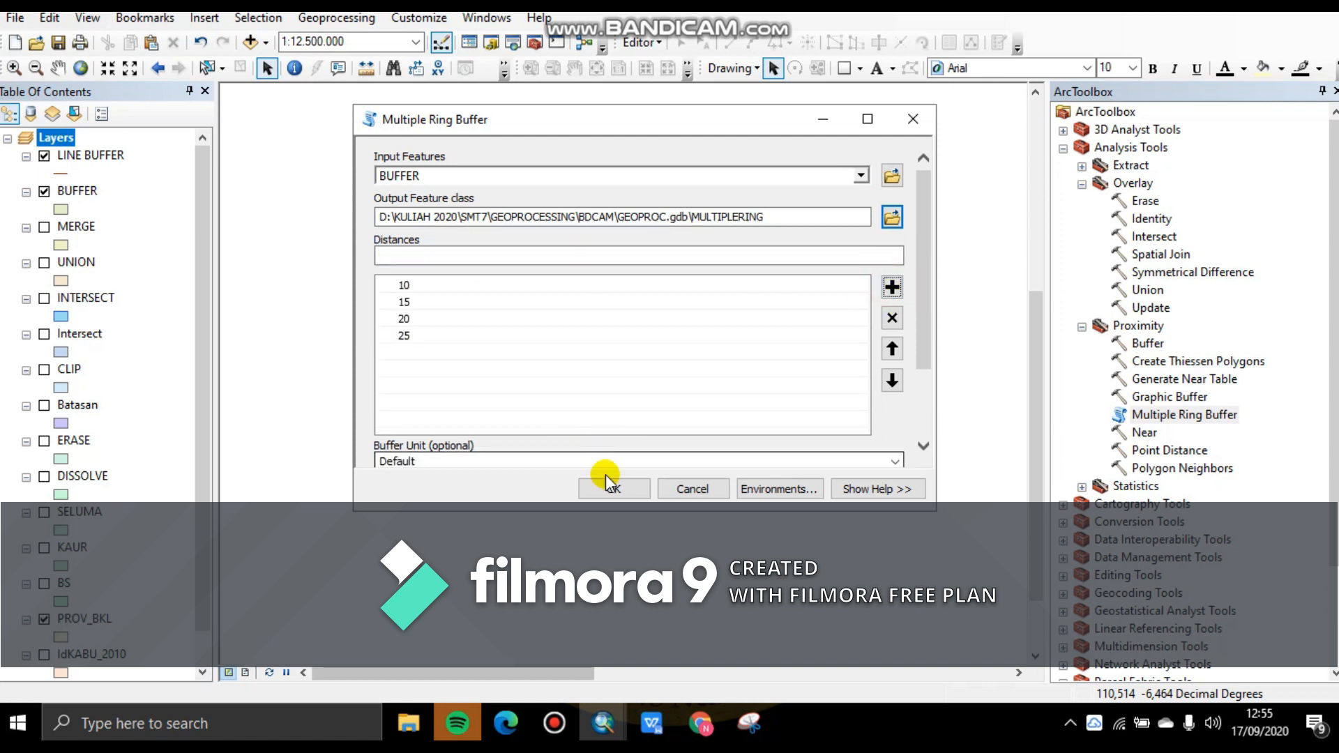
- Set the buffer unit to Kilometers and run the Multiple Ring Buffer tool
left_click_drag(917, 324, 918, 401)
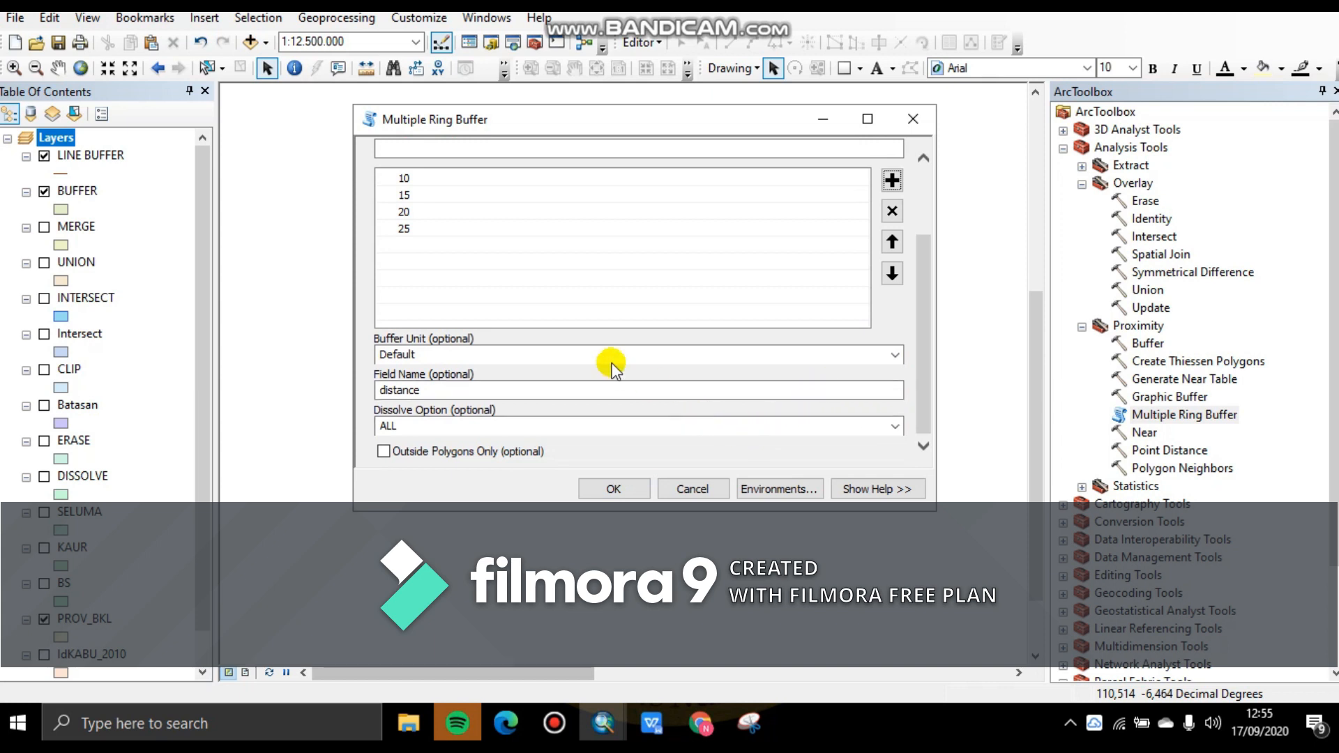
left_click(893, 354)
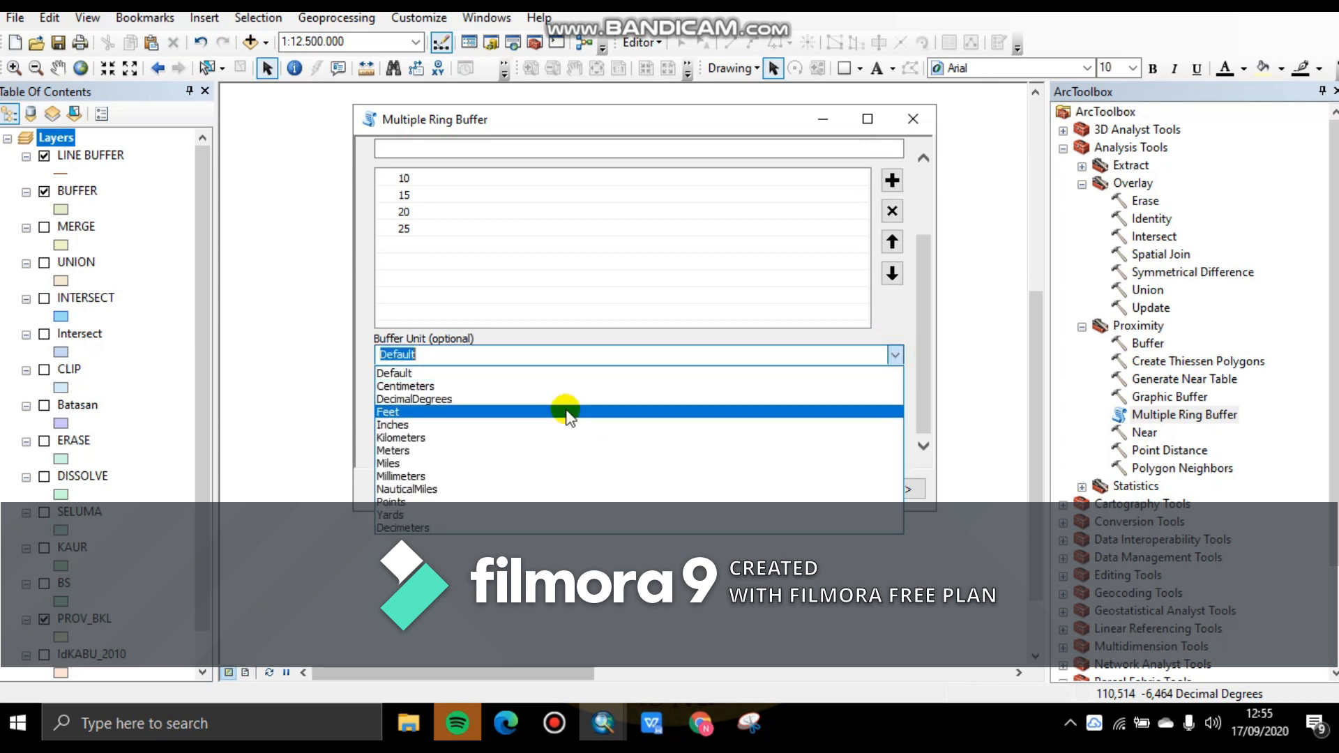
left_click(524, 436)
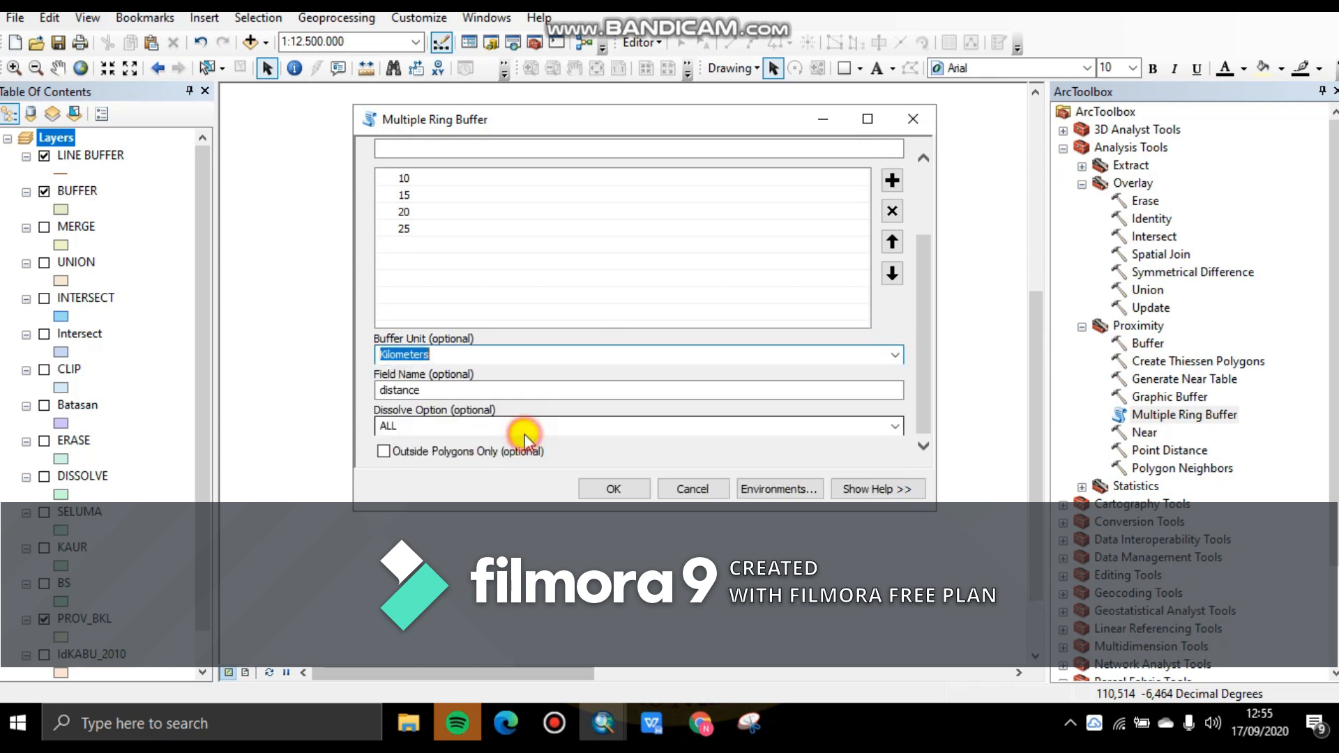
left_click(613, 487)
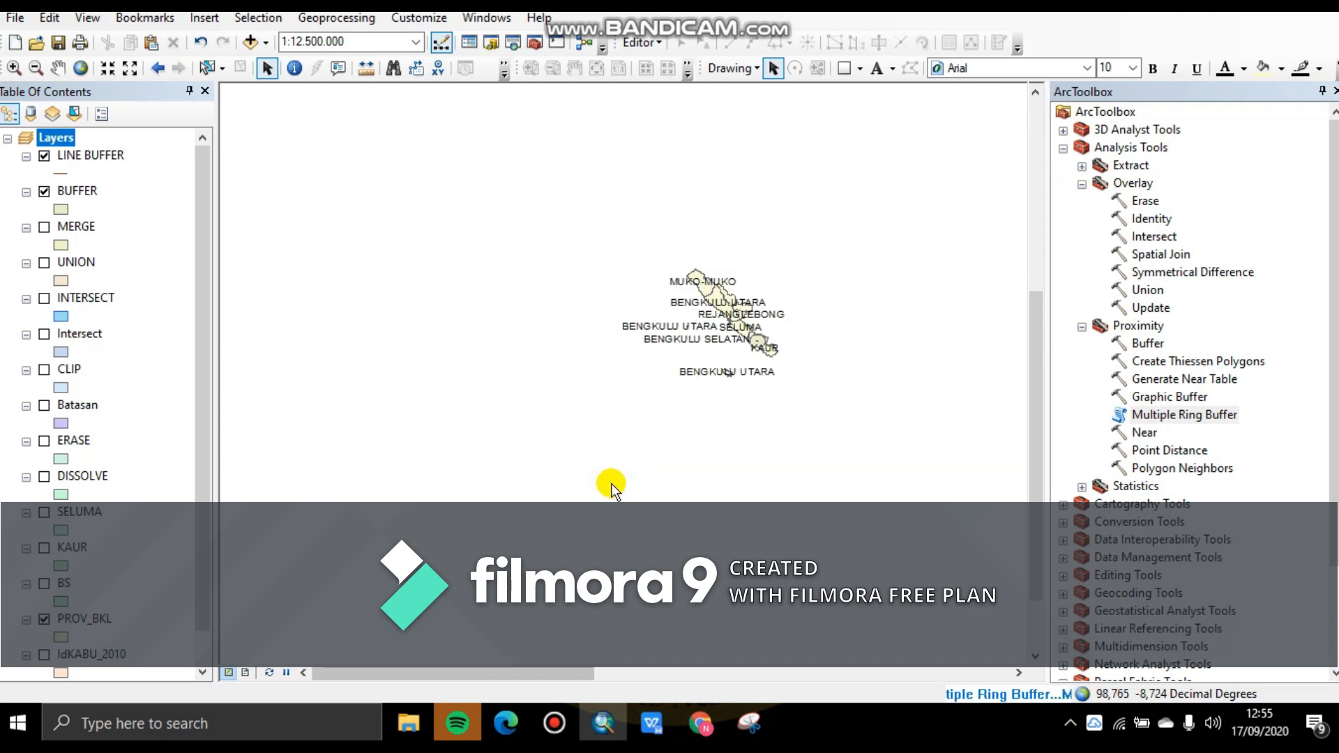
- Close the ArcToolbox window and examine the ring buffers over the province map
scroll(652, 403, "up", 2)
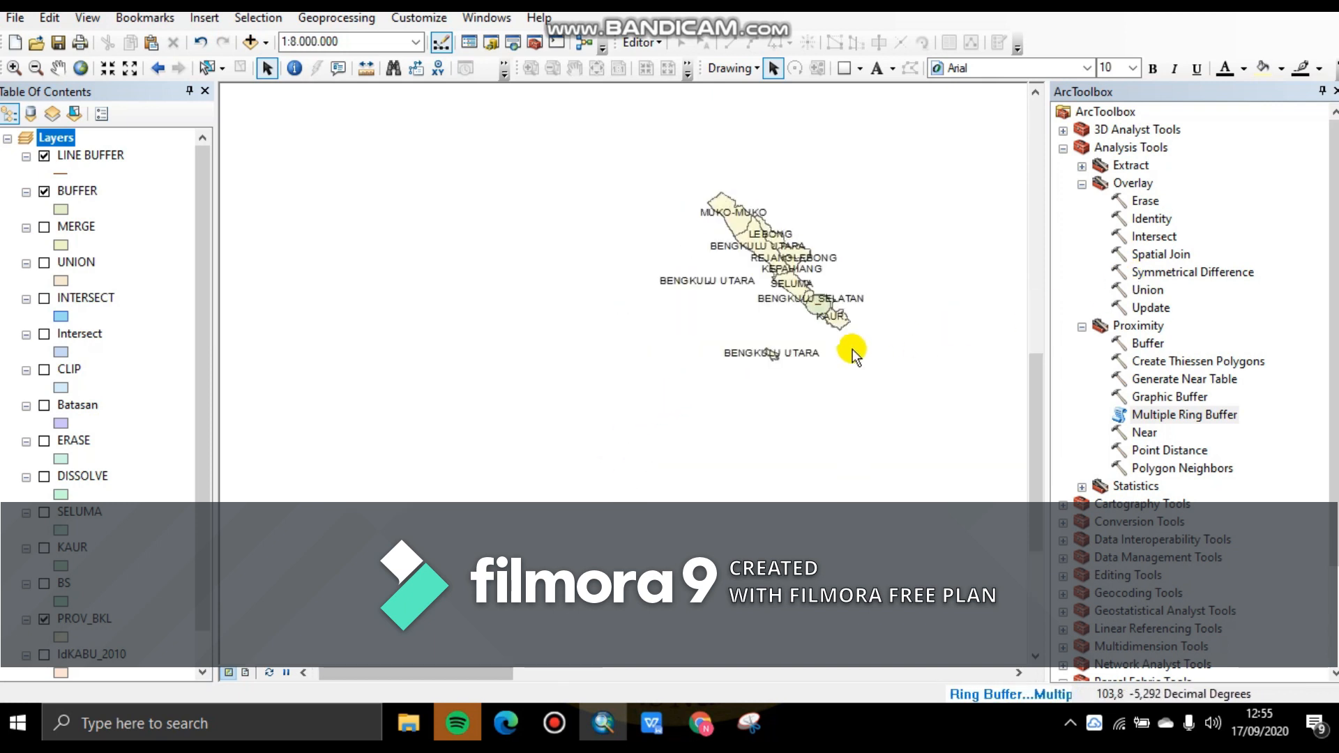
scroll(816, 214, "up", 2)
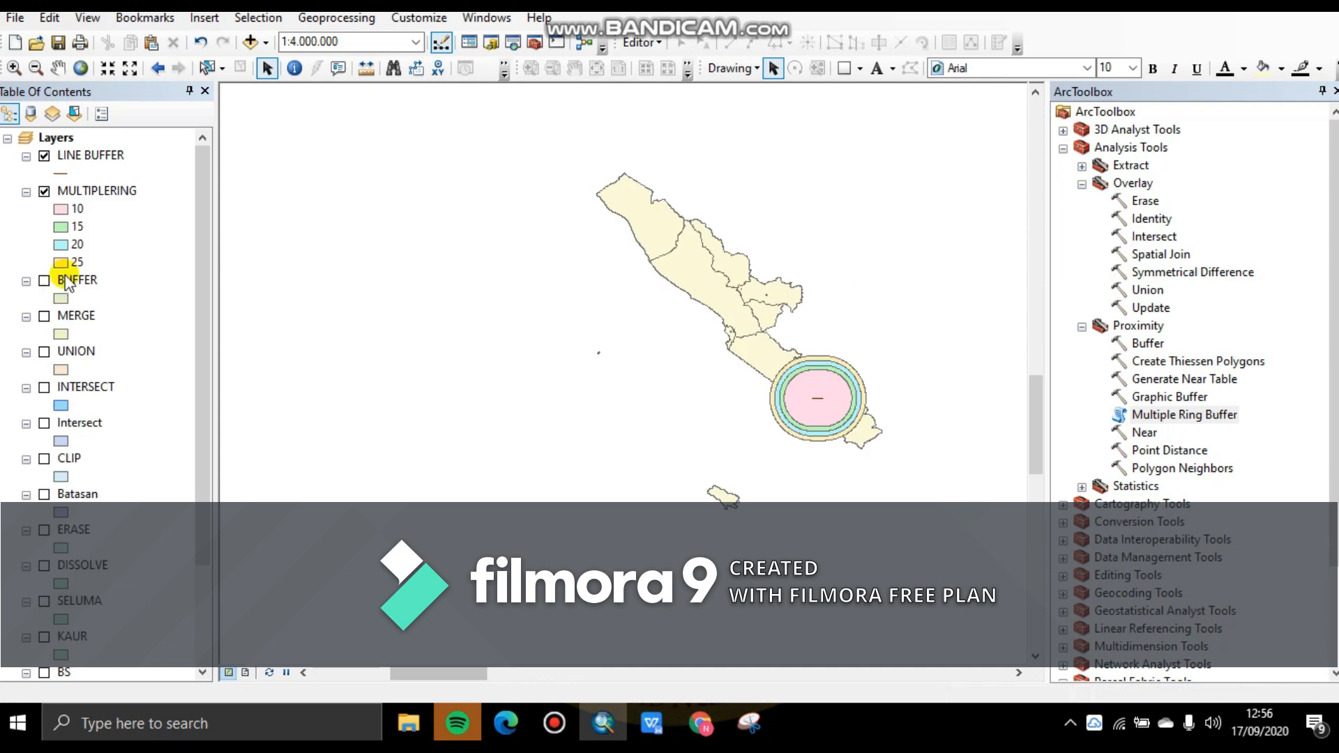
left_click(1335, 91)
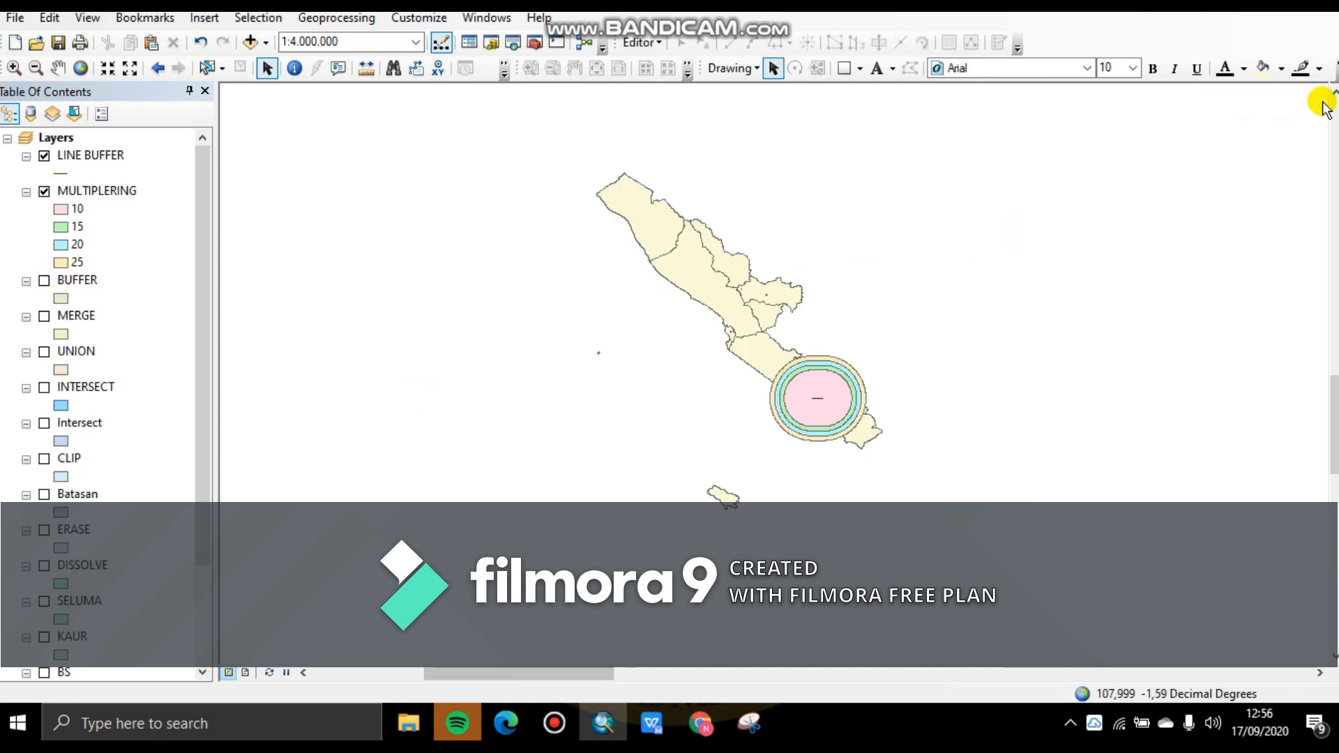
scroll(798, 330, "up", 2)
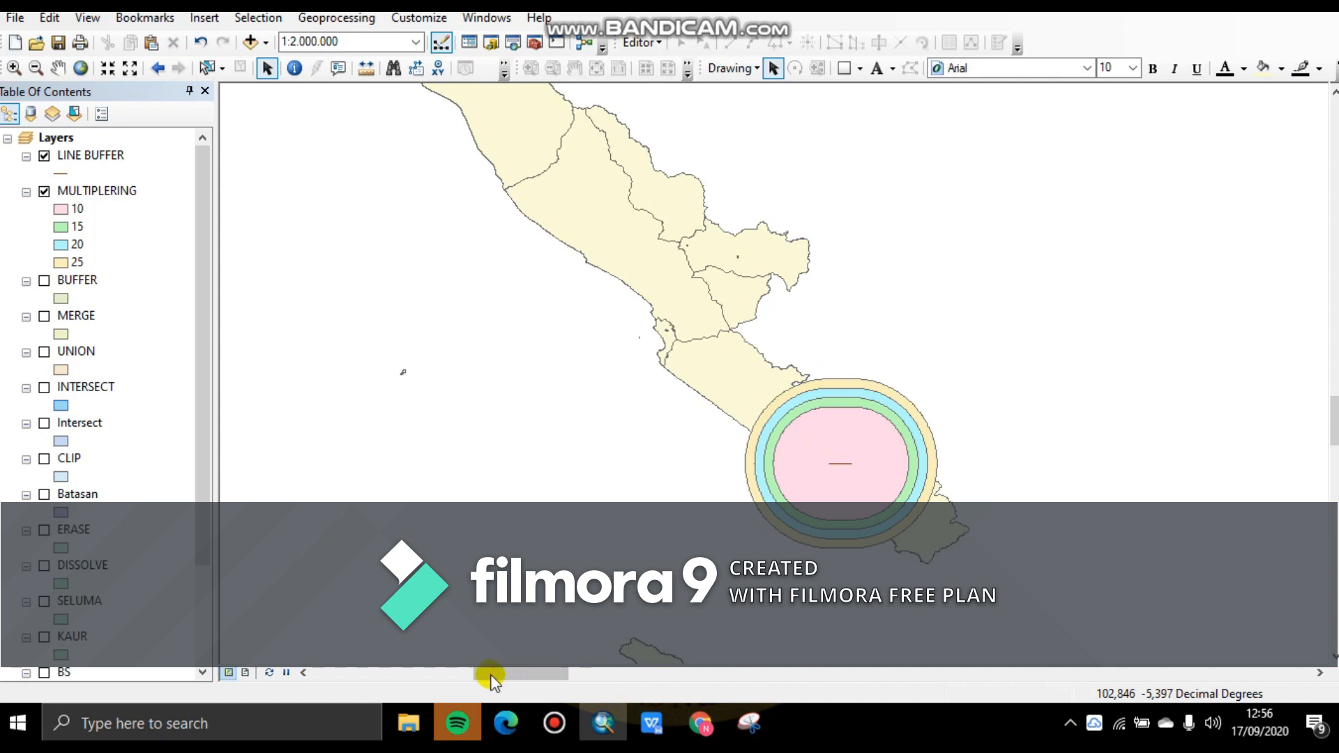
left_click_drag(498, 680, 478, 680)
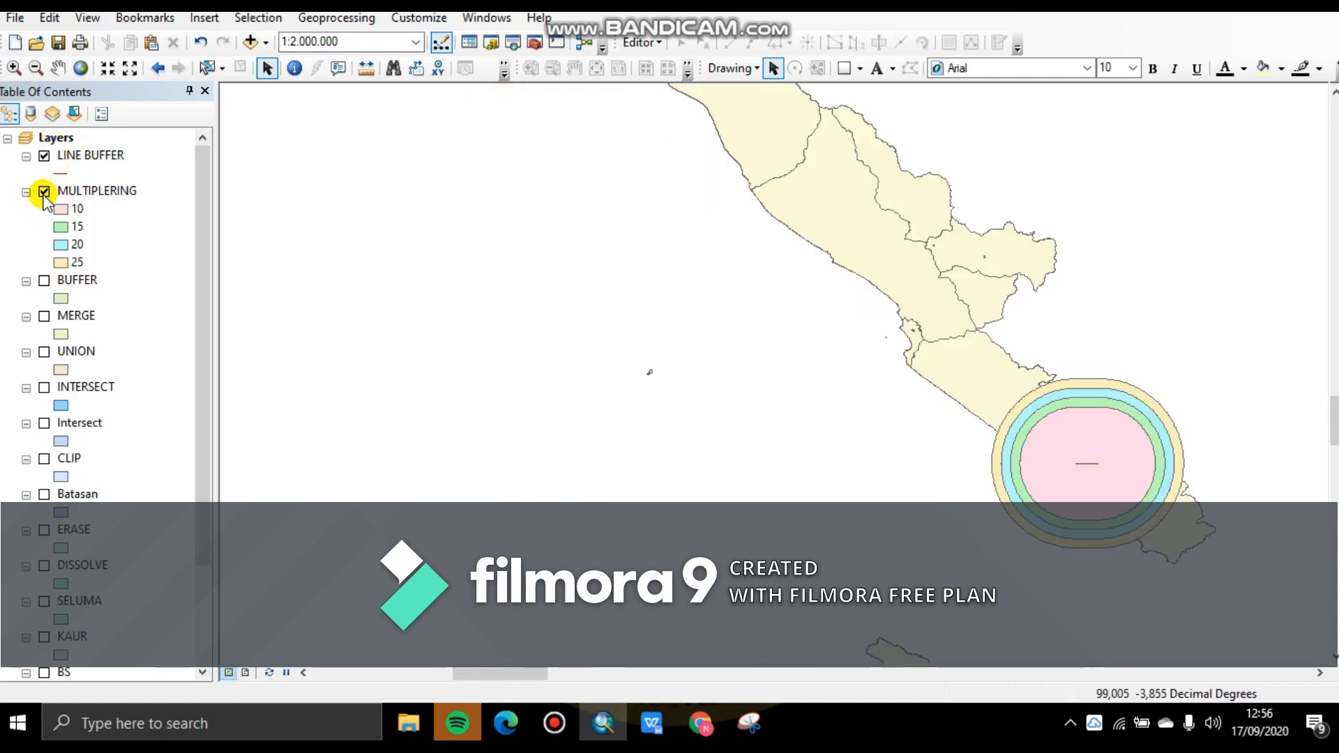
- Turn on the BUFFER layer and toggle MULTIPLERING off and on to compare the two results
left_click(43, 280)
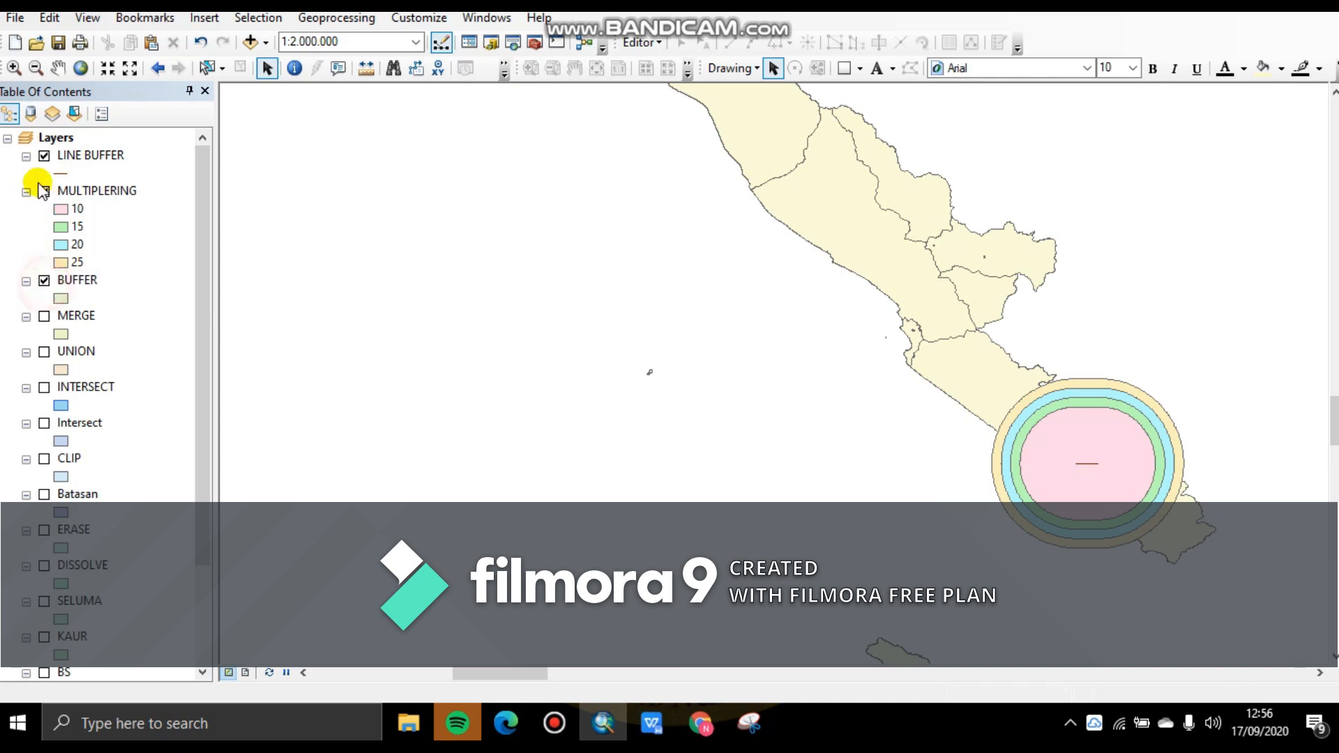
left_click(44, 192)
left_click(44, 192)
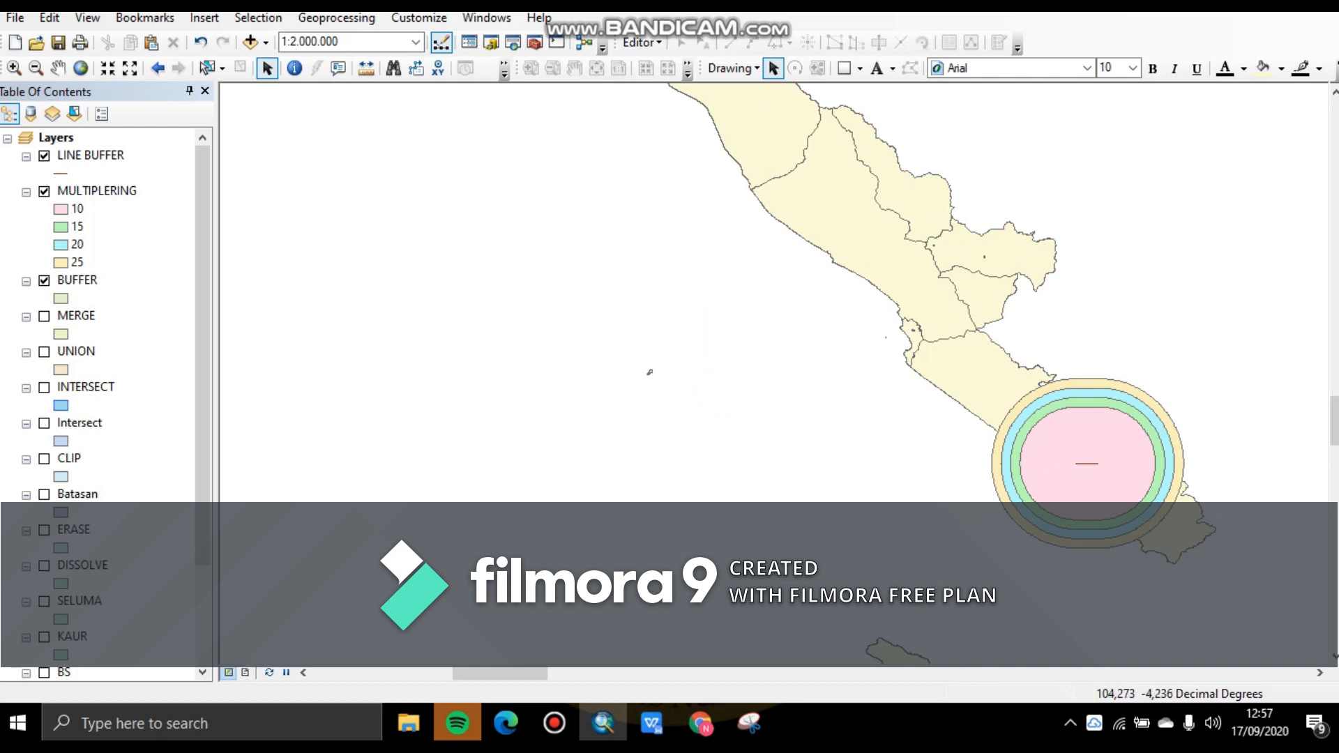
left_click_drag(1333, 433, 1334, 447)
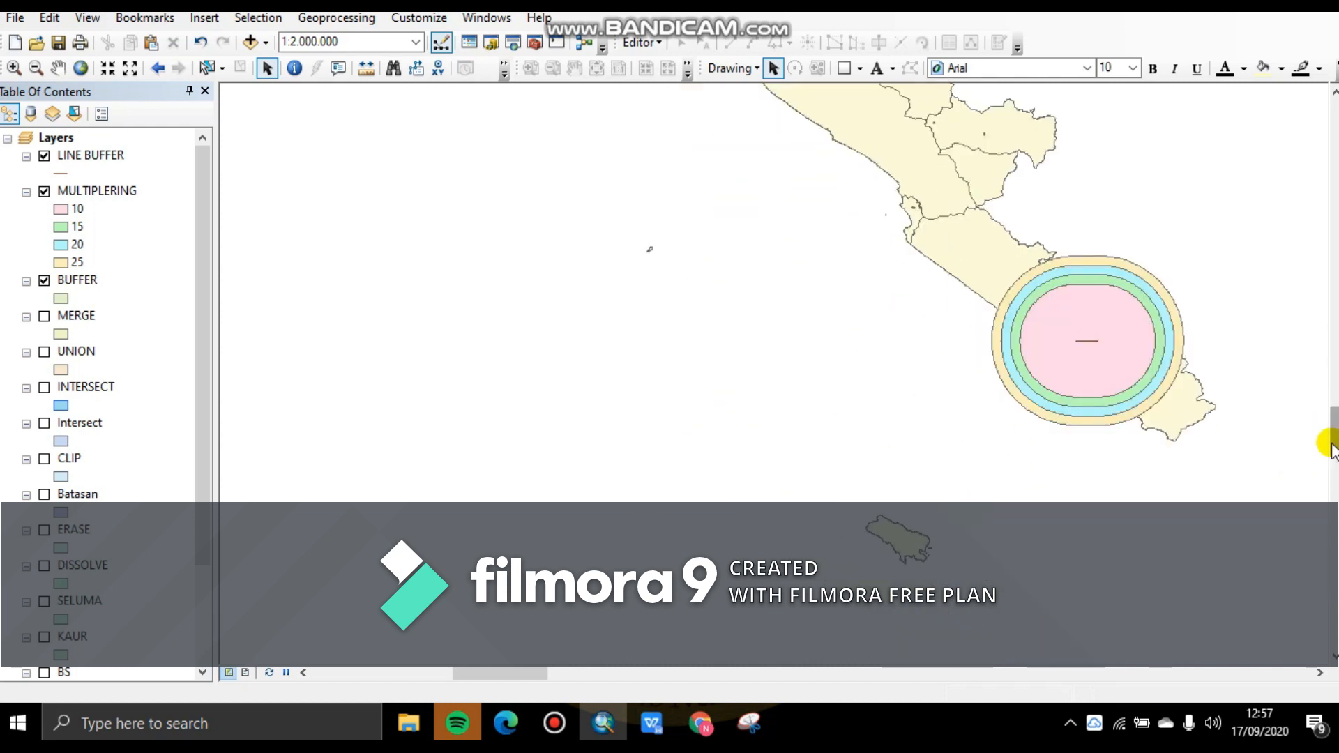